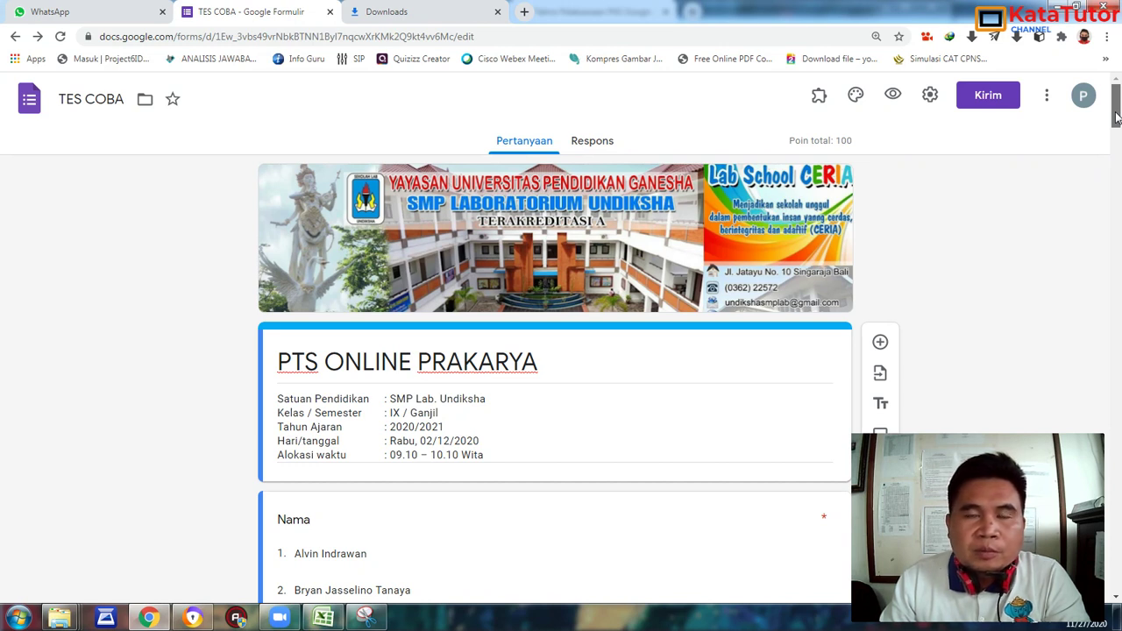
# Review the form's header image, title and exam description down to the start of the Nama question.
pyautogui.scroll(-1, 1117, 114)
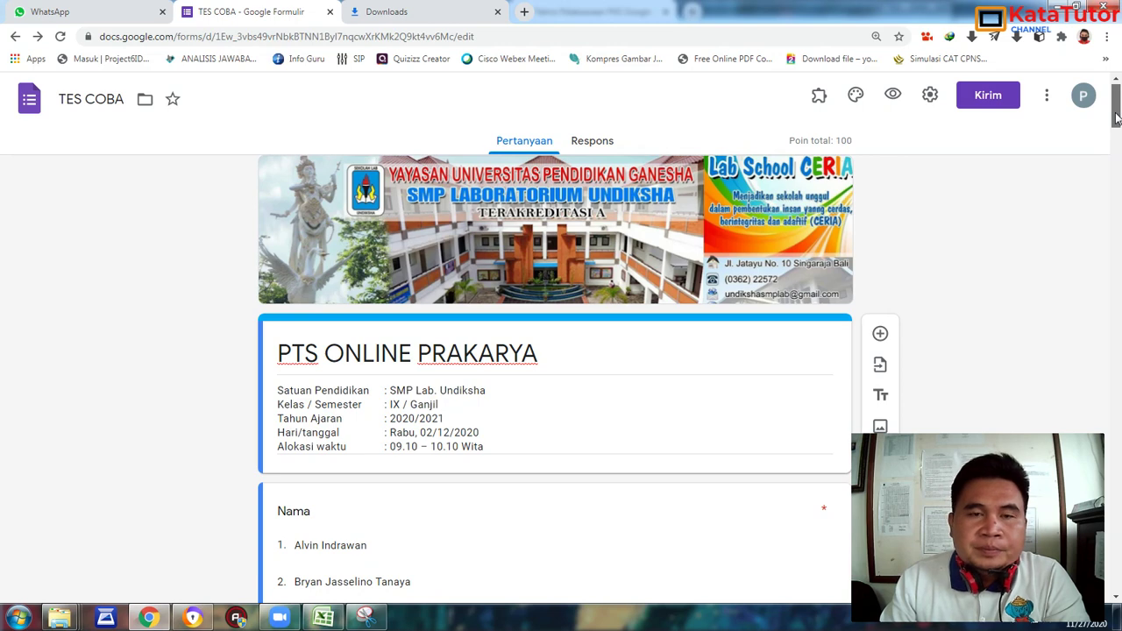
pyautogui.scroll(-1, 1116, 118)
pyautogui.moveTo(1116, 121); pyautogui.dragTo(1118, 95)
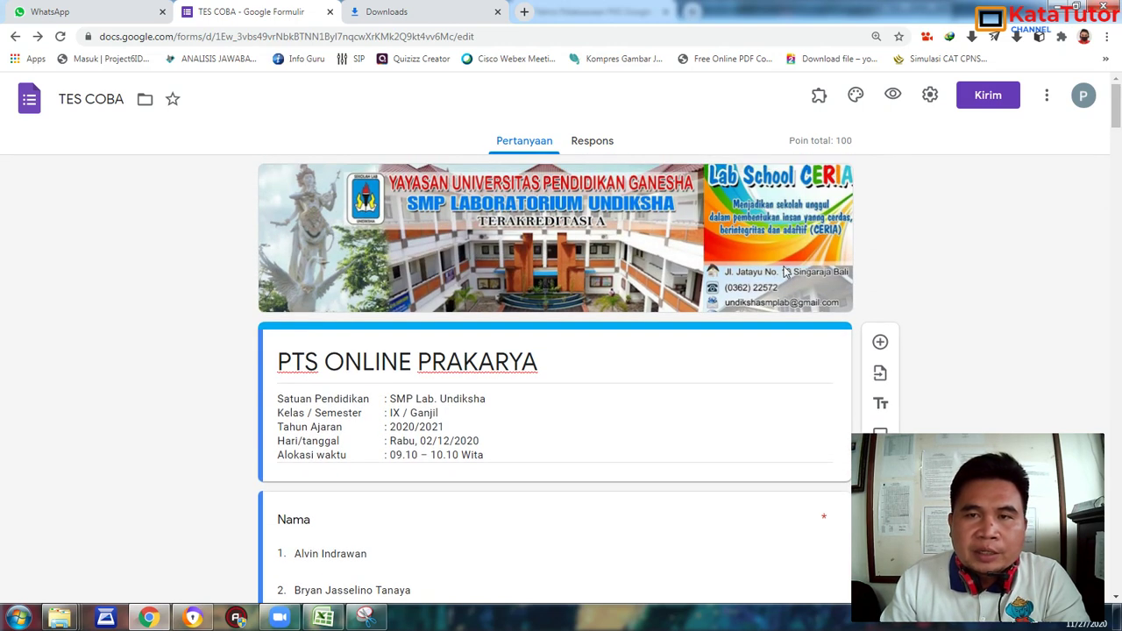
pyautogui.scroll(-1, 979, 240)
pyautogui.scroll(-1, 979, 240)
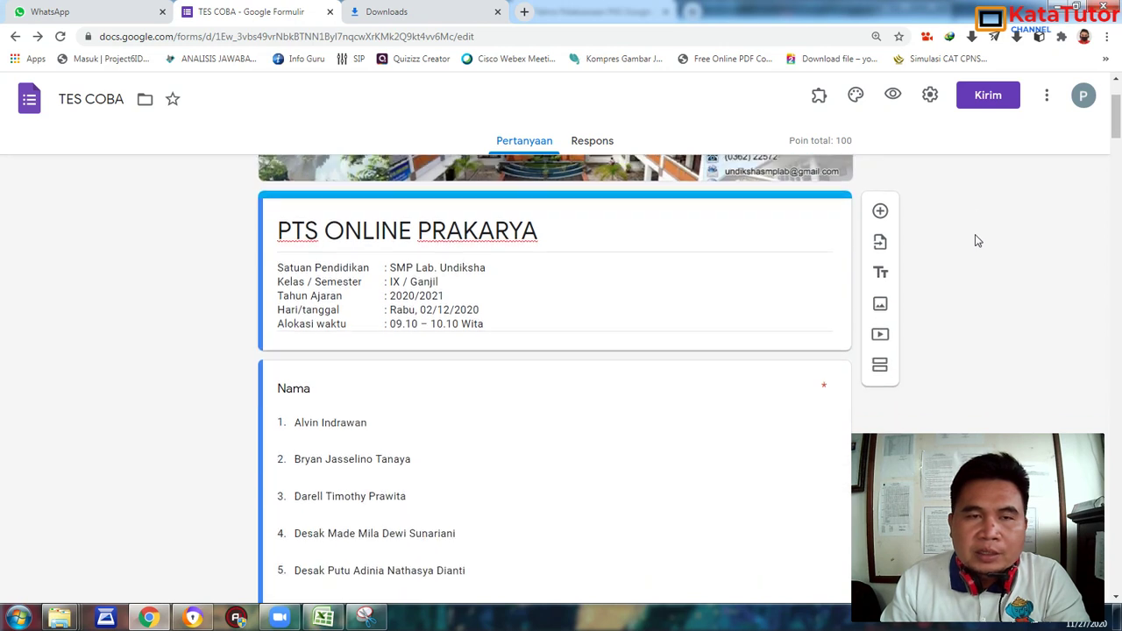
pyautogui.scroll(1, 979, 240)
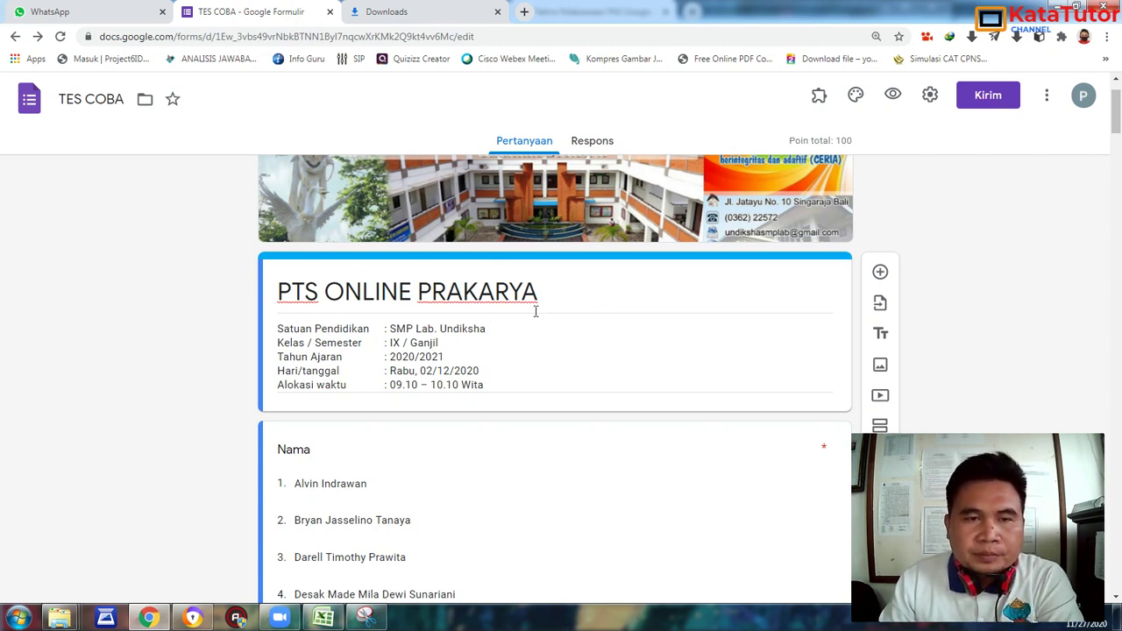
pyautogui.scroll(-1, 536, 311)
pyautogui.scroll(-1, 535, 311)
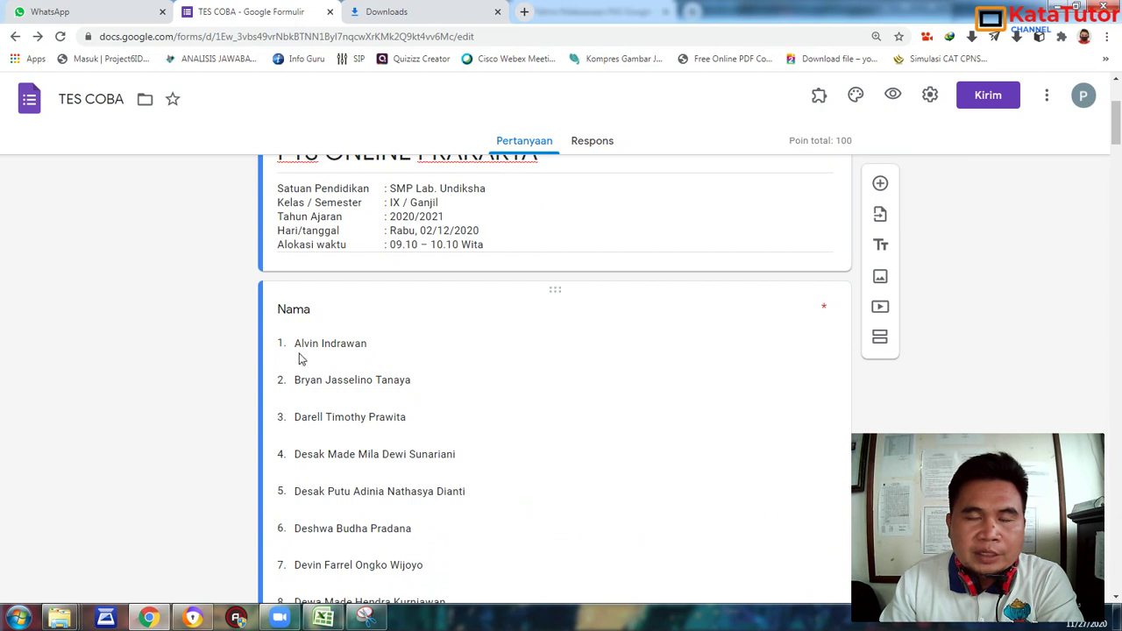
# Select the Nama question and examine the available question types without changing its Drop-down type.
pyautogui.click(606, 298)
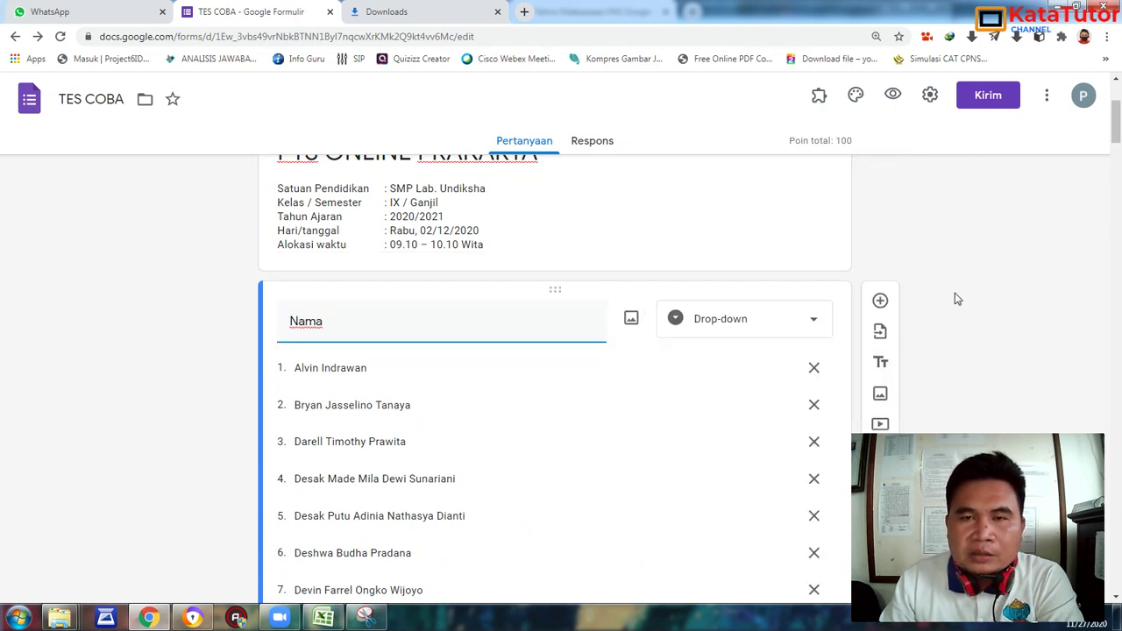
pyautogui.click(816, 326)
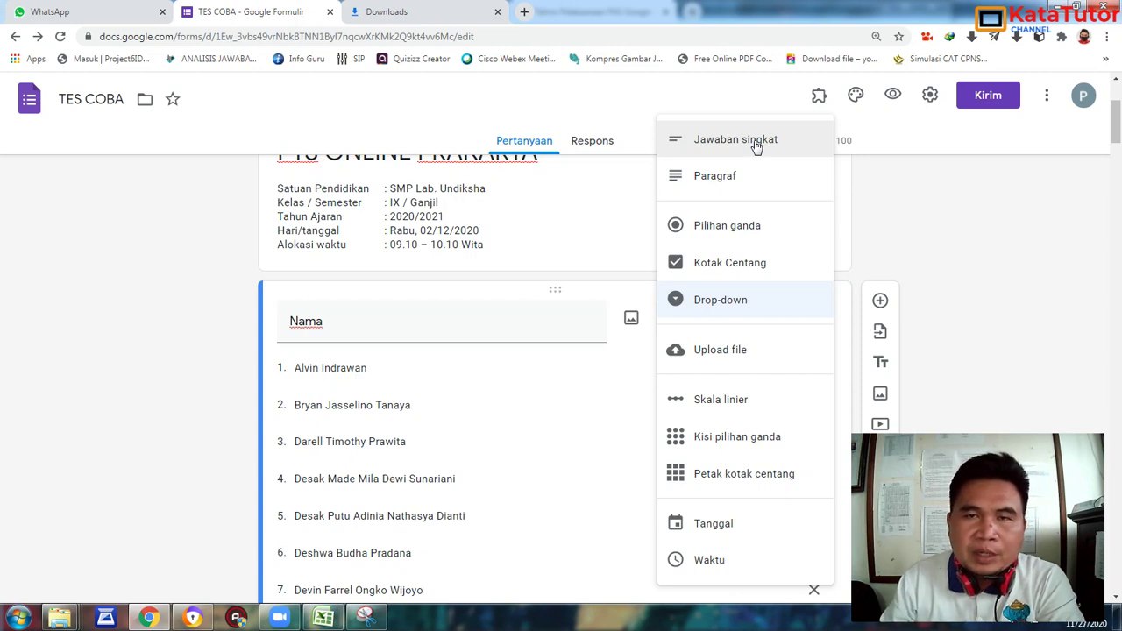
pyautogui.click(947, 232)
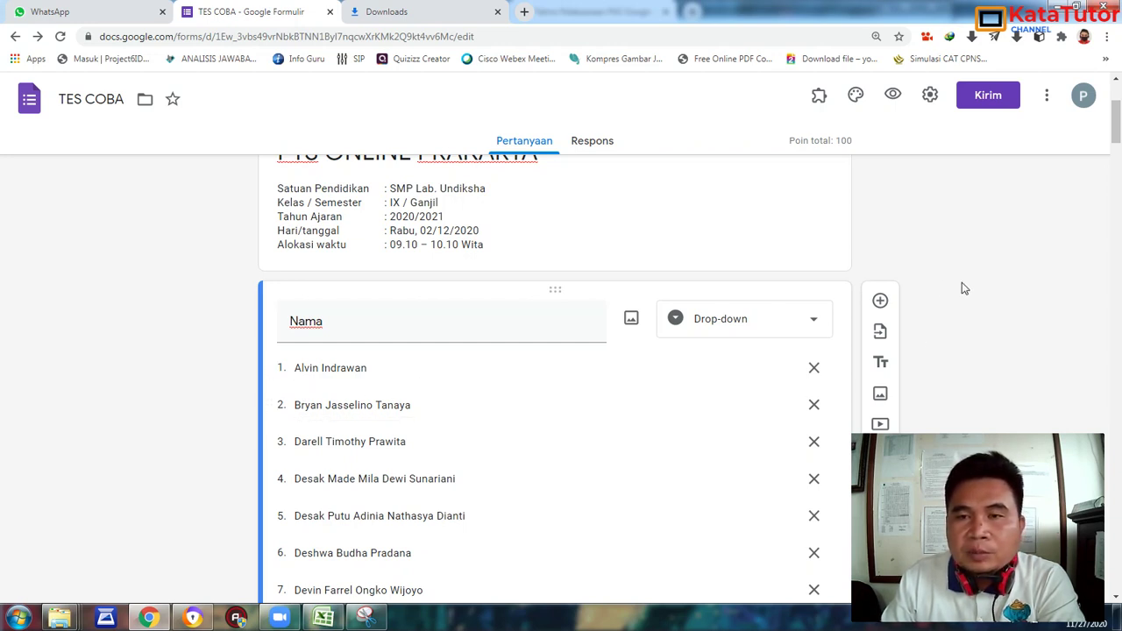
pyautogui.click(815, 323)
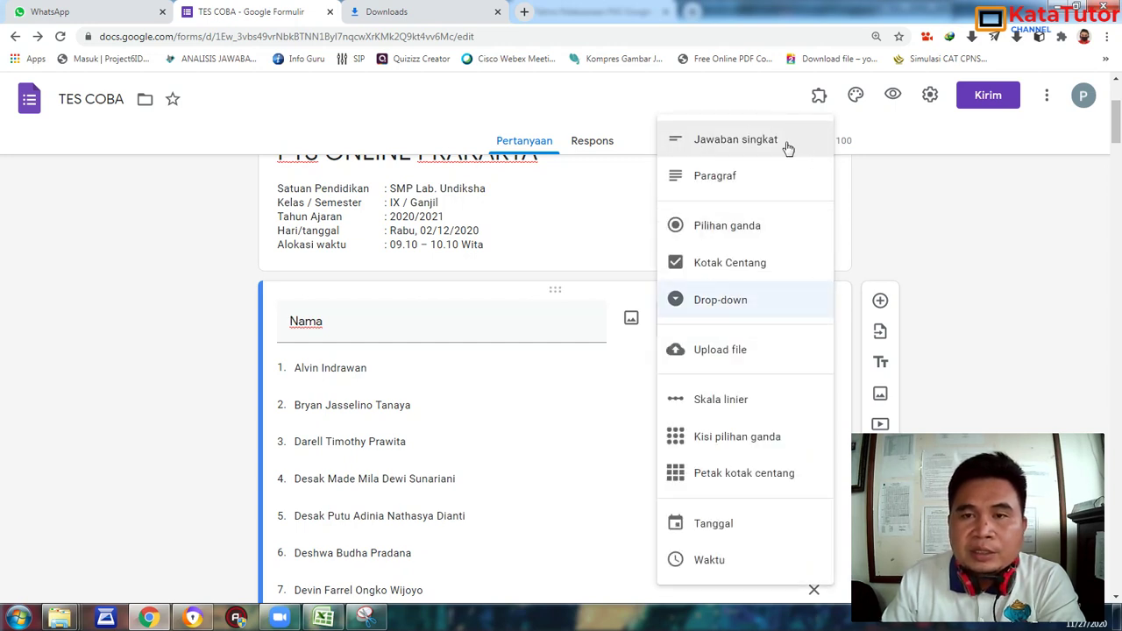
pyautogui.click(933, 222)
# Look through the full list of student options in the Nama question, including its answer key and required setting.
pyautogui.scroll(-7, 933, 222)
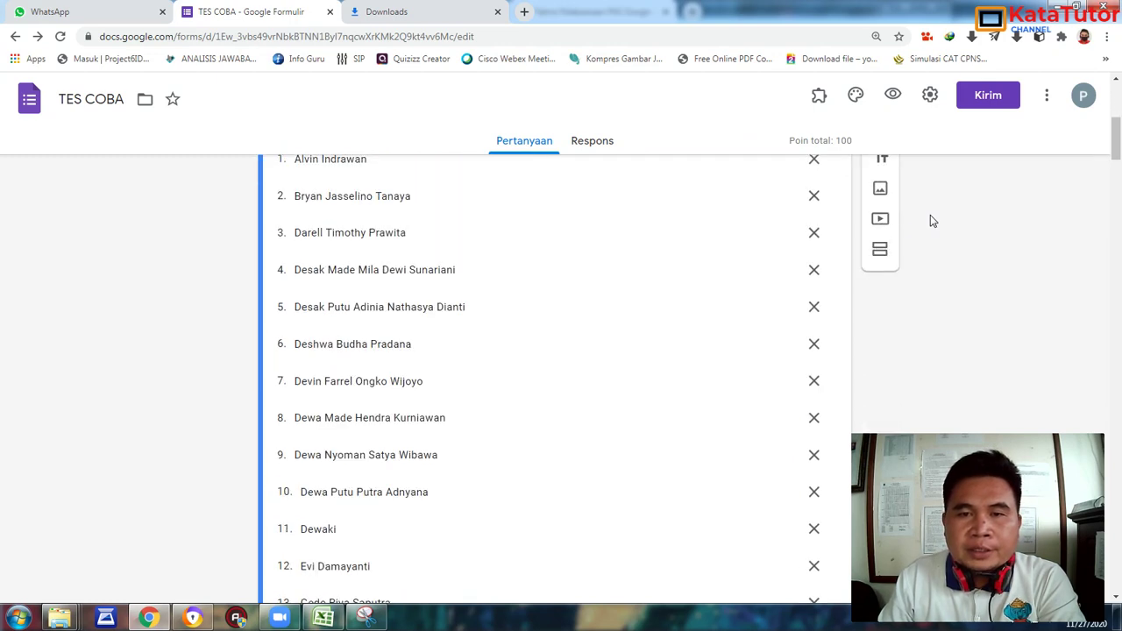
pyautogui.scroll(10, 933, 221)
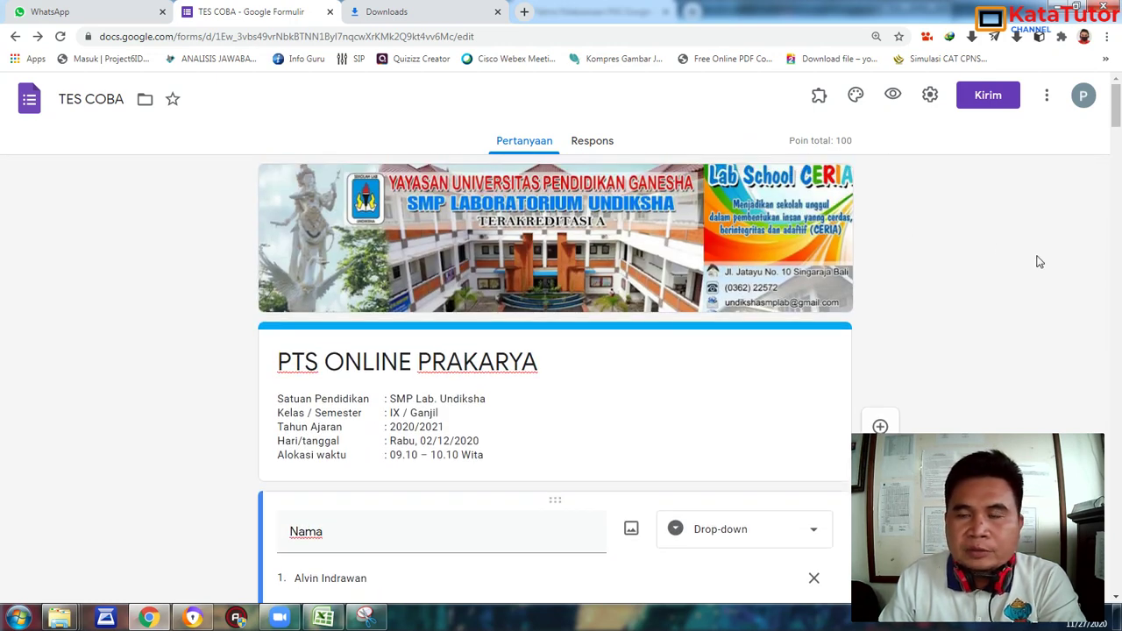
pyautogui.scroll(-3, 727, 268)
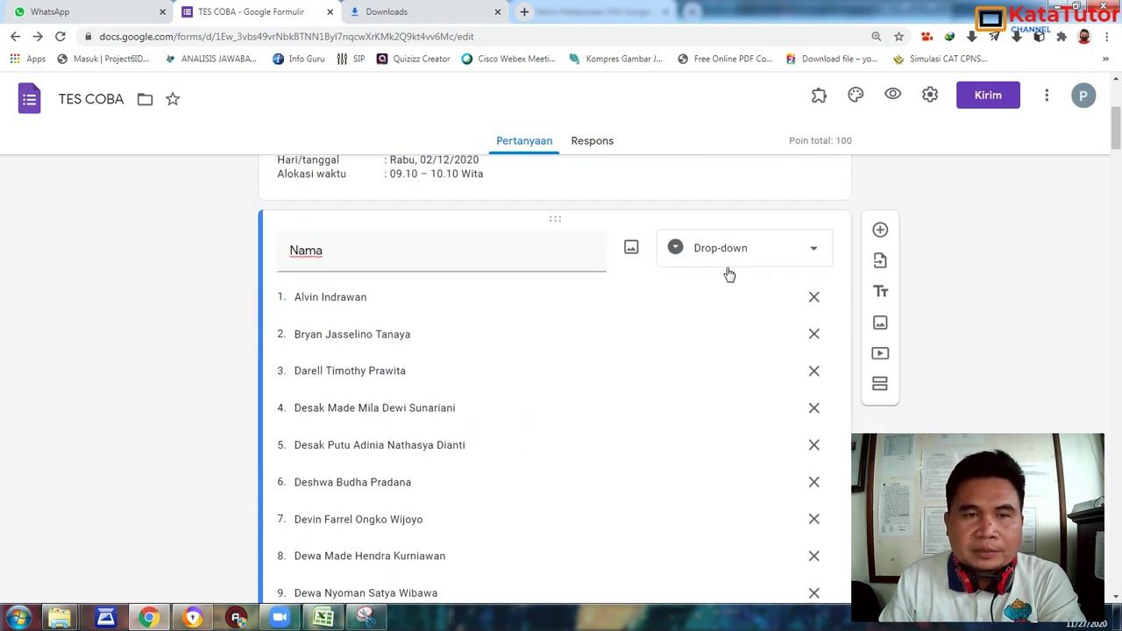
pyautogui.scroll(-11, 727, 273)
pyautogui.scroll(-16, 727, 272)
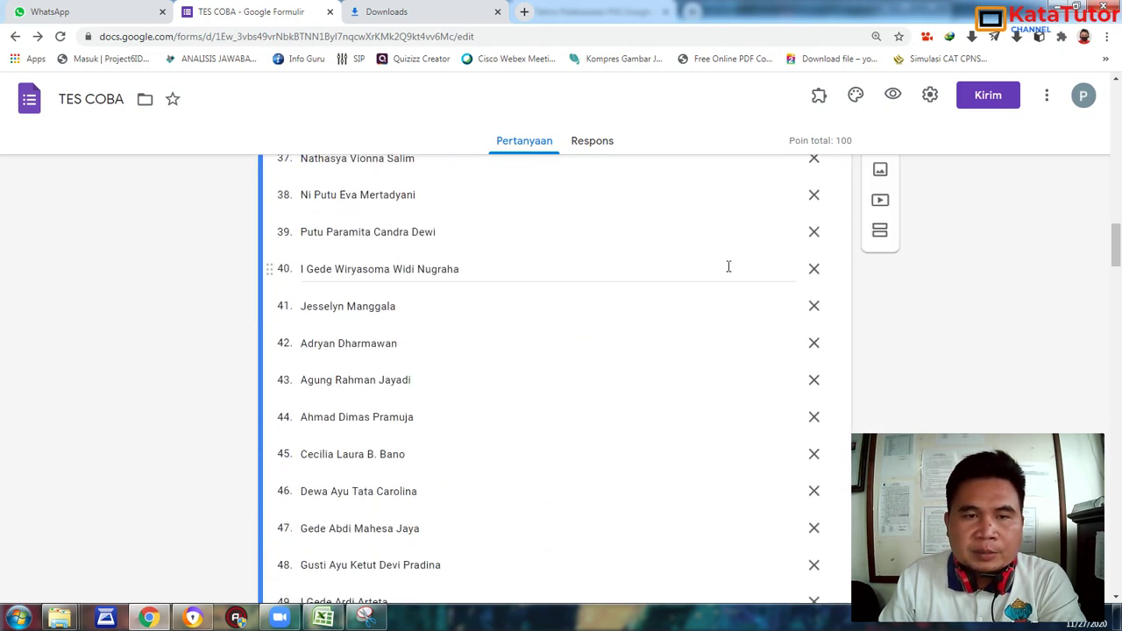
pyautogui.scroll(-10, 727, 270)
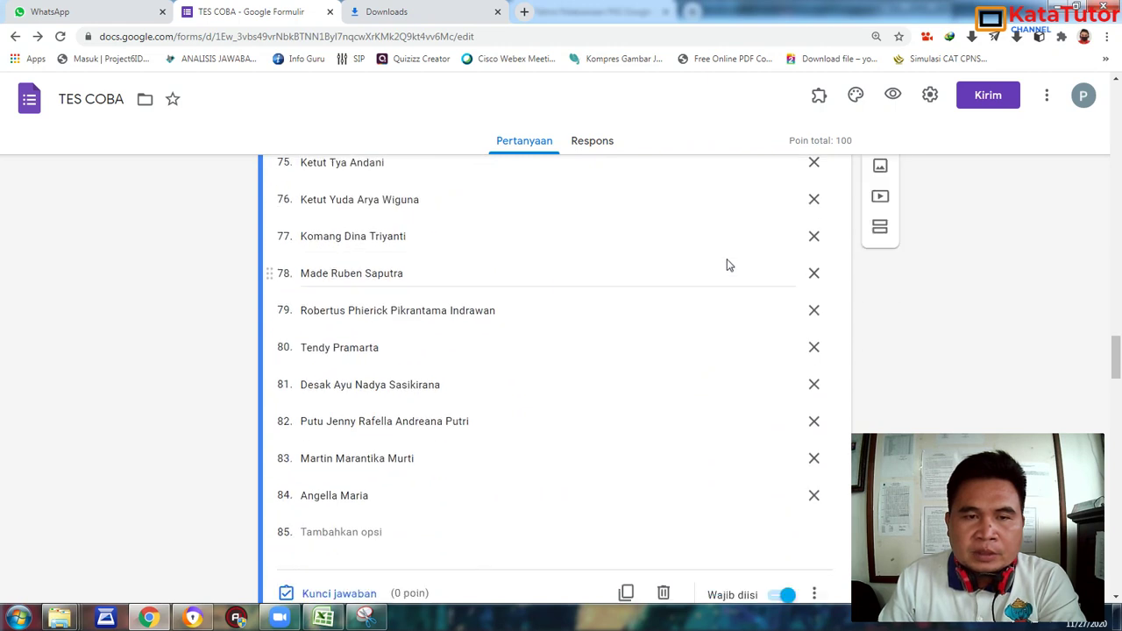
pyautogui.scroll(2, 727, 265)
pyautogui.scroll(1, 727, 266)
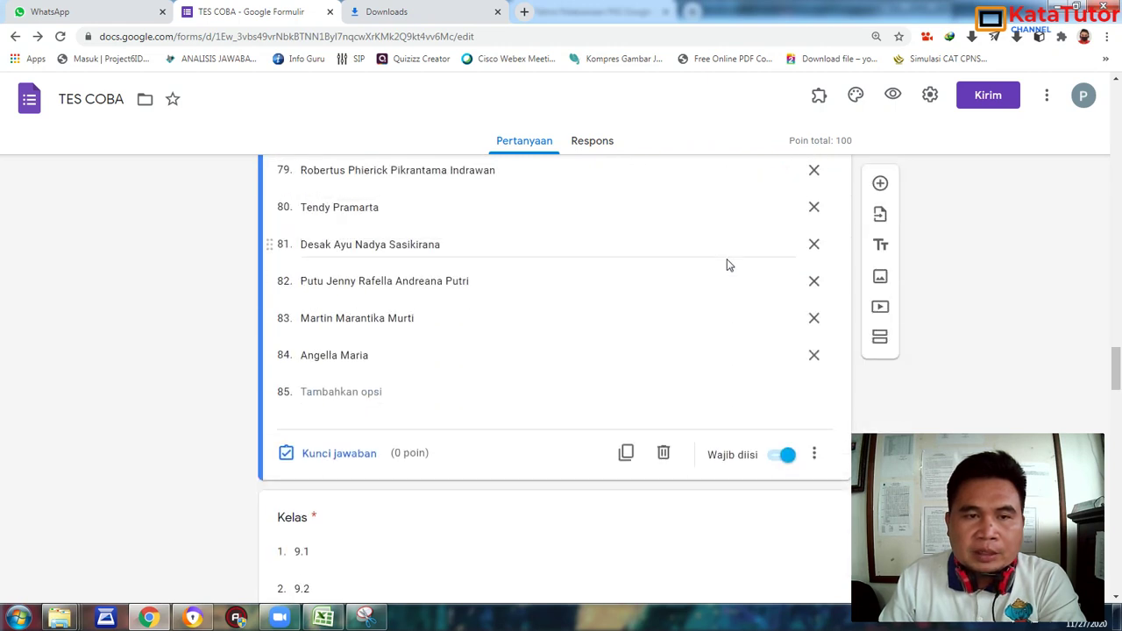
pyautogui.scroll(-4, 727, 264)
pyautogui.scroll(2, 727, 263)
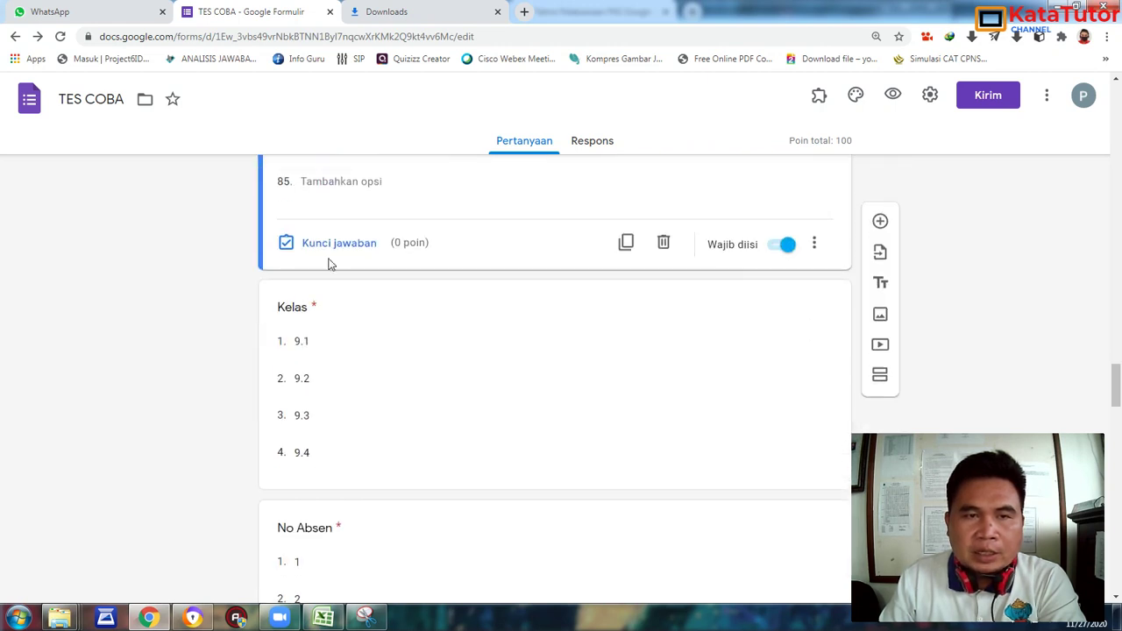
# Inspect the Kelas and No Absen questions, checking their question type and answer options.
pyautogui.click(757, 330)
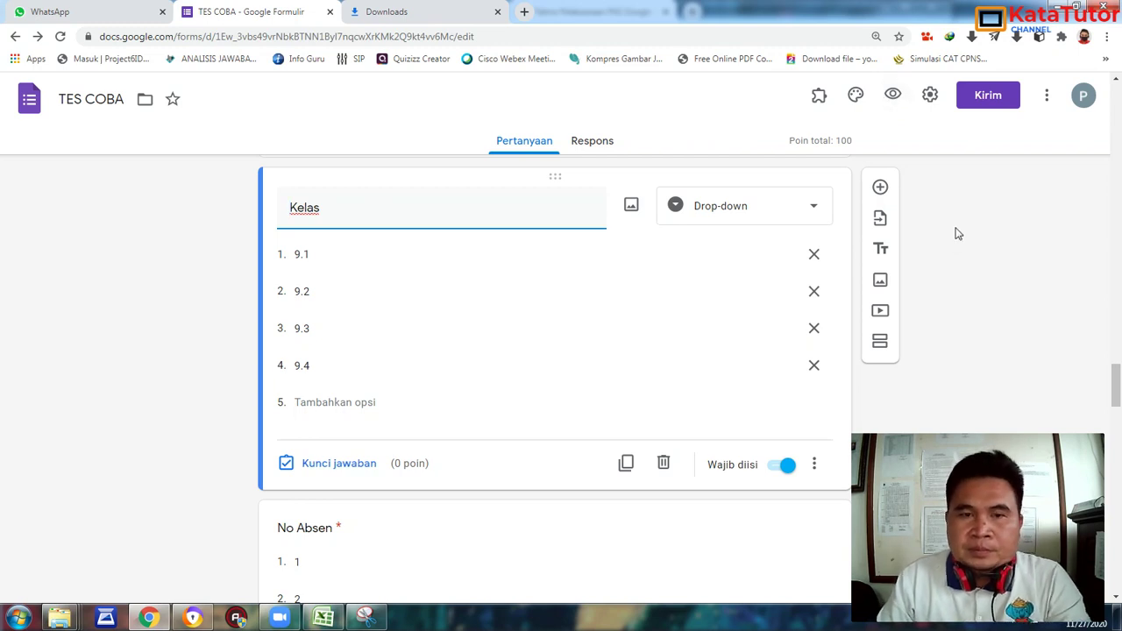
pyautogui.scroll(-3, 956, 225)
pyautogui.click(527, 351)
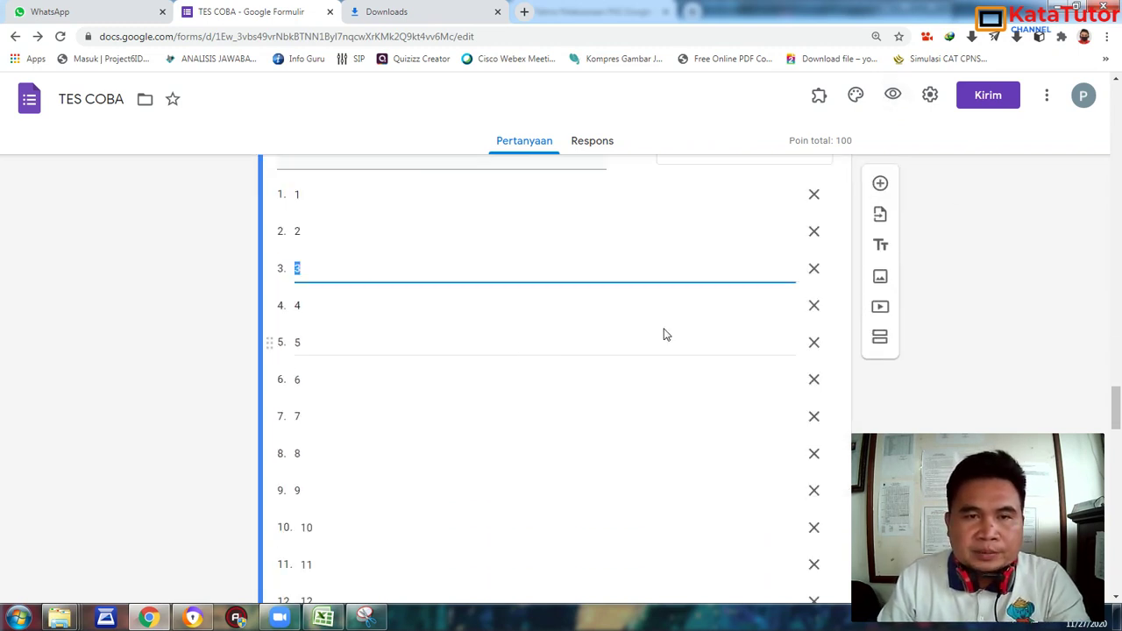
pyautogui.scroll(-3, 720, 324)
pyautogui.scroll(2, 735, 311)
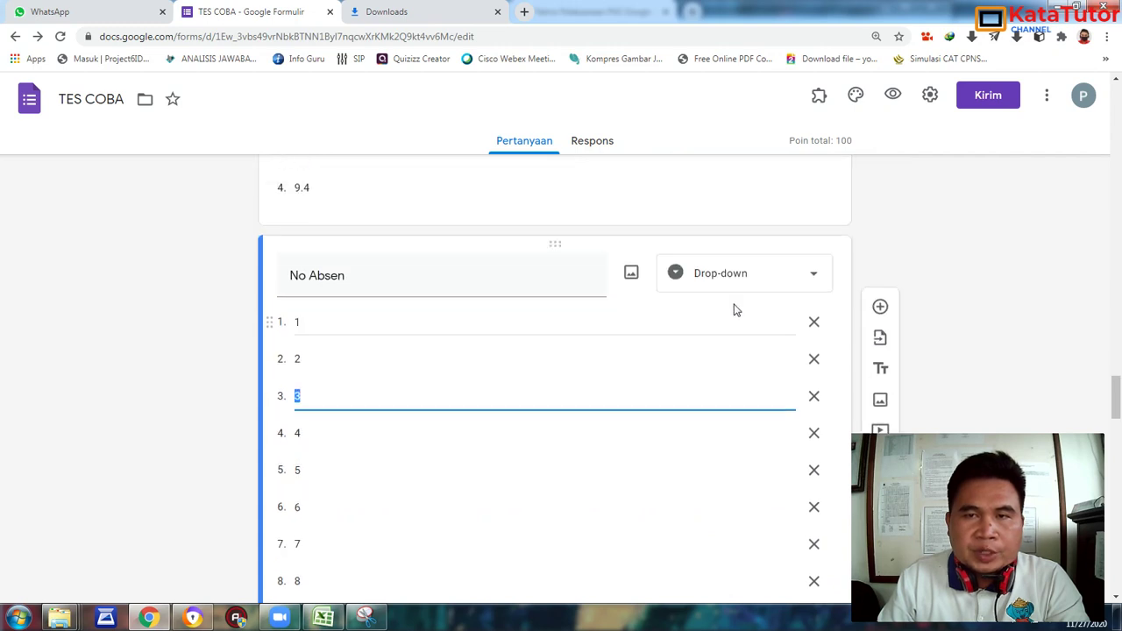
pyautogui.click(940, 223)
pyautogui.scroll(-10, 940, 226)
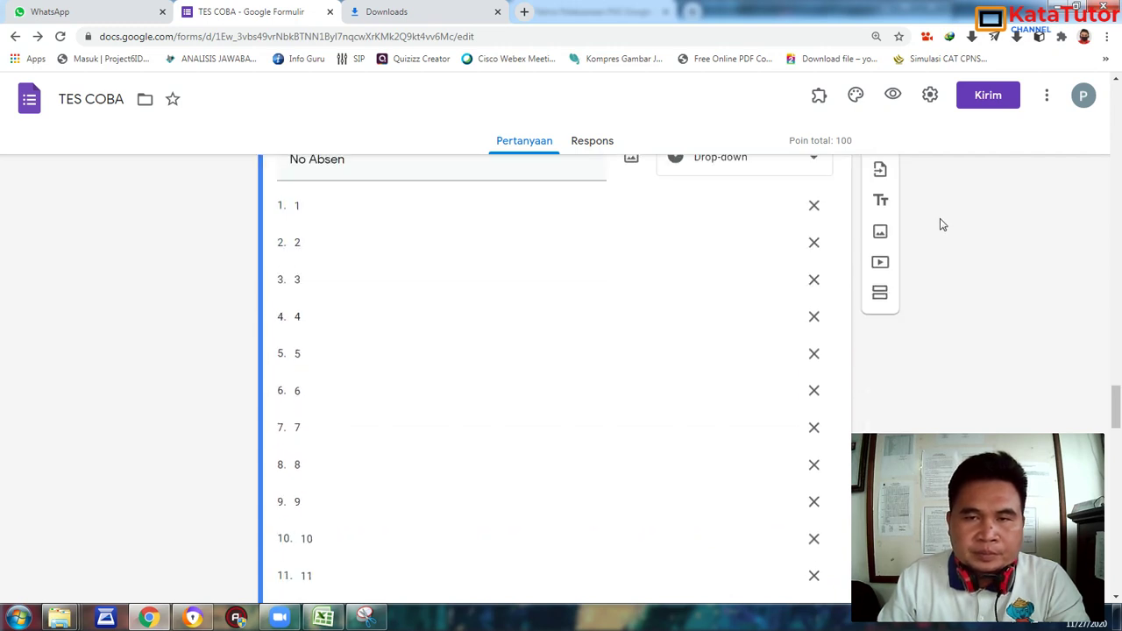
# Examine the five multiple-choice arithmetic questions and the closing NB note at the end of the form.
pyautogui.scroll(-5, 940, 228)
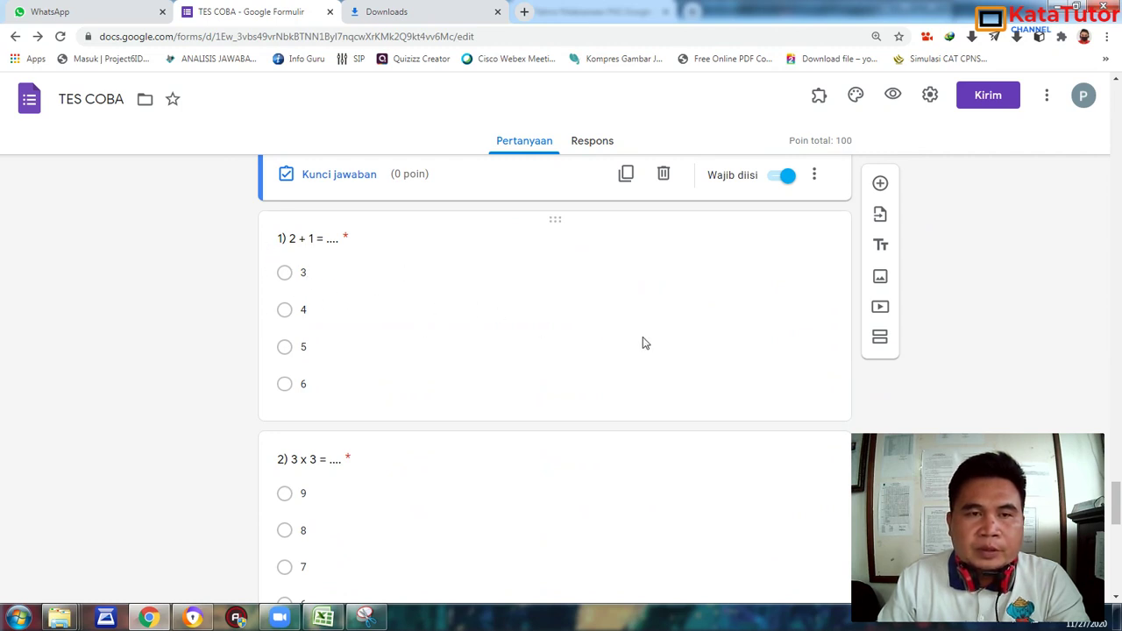
pyautogui.scroll(-3, 645, 343)
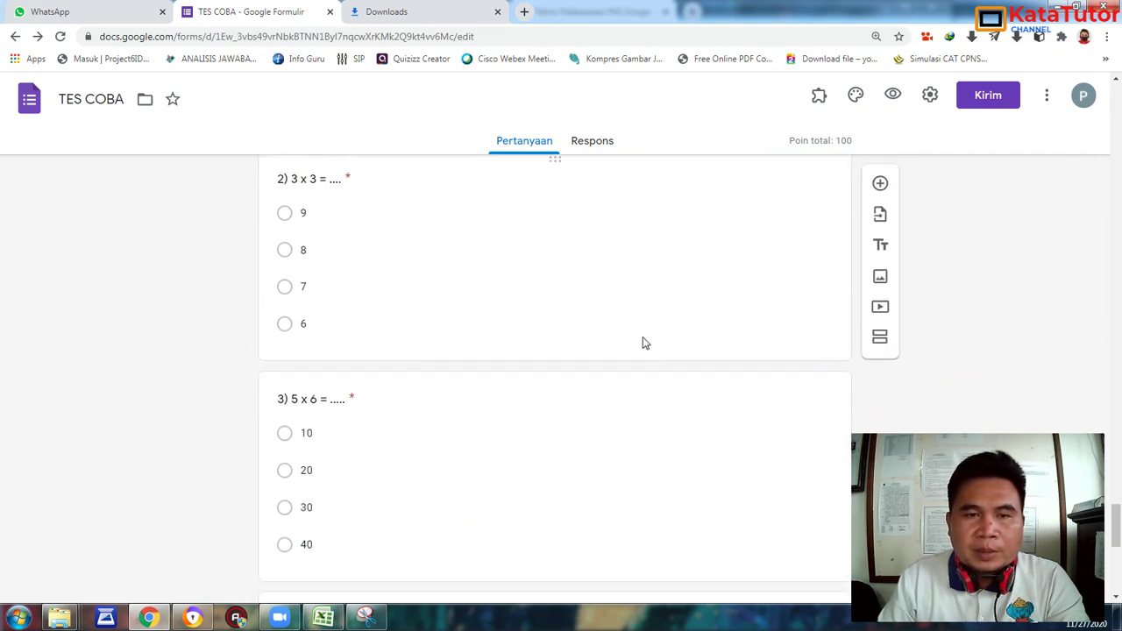
pyautogui.scroll(-2, 643, 343)
pyautogui.scroll(-2, 643, 343)
pyautogui.scroll(-2, 643, 343)
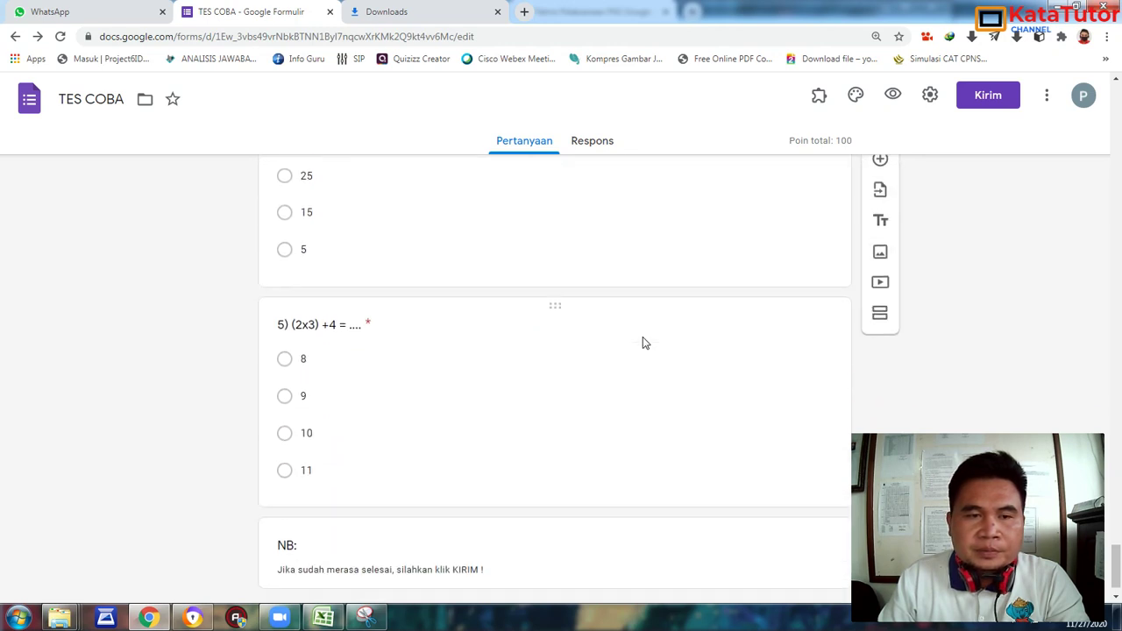
pyautogui.click(526, 509)
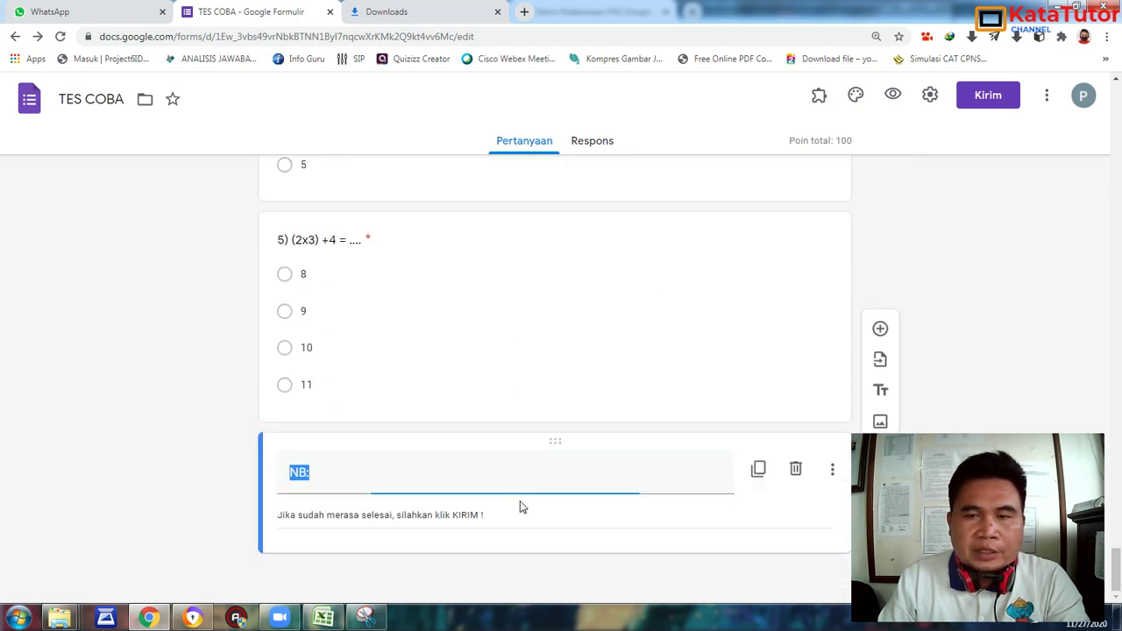
pyautogui.click(1003, 269)
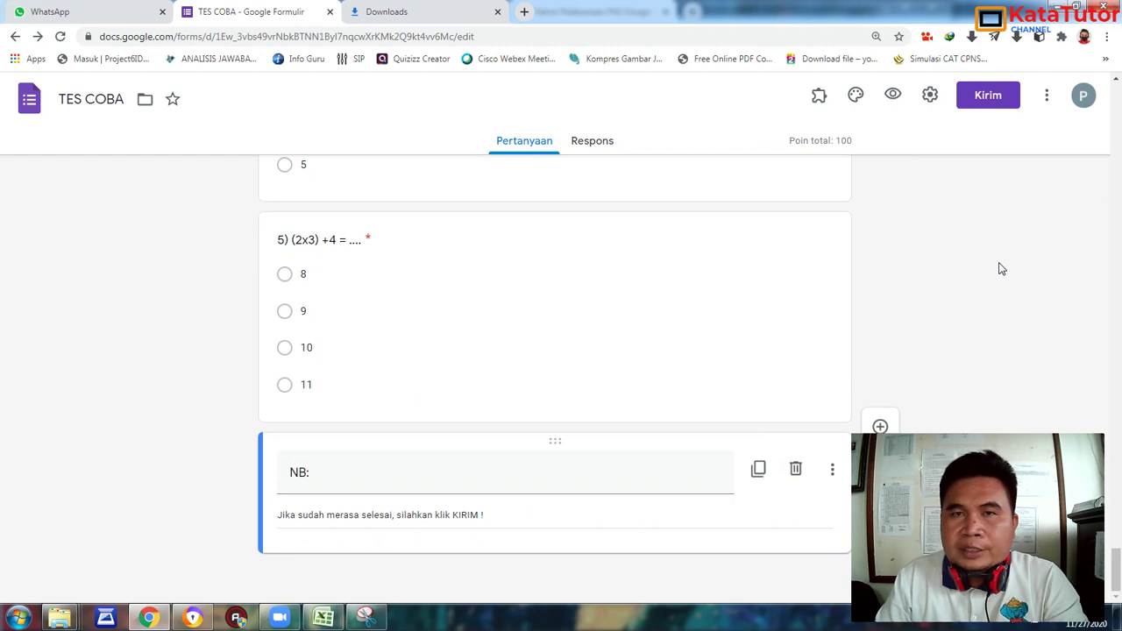
# Review the form's general, presentation and quiz settings, including the score release and respondent visibility options, and save them.
pyautogui.scroll(15, 1003, 270)
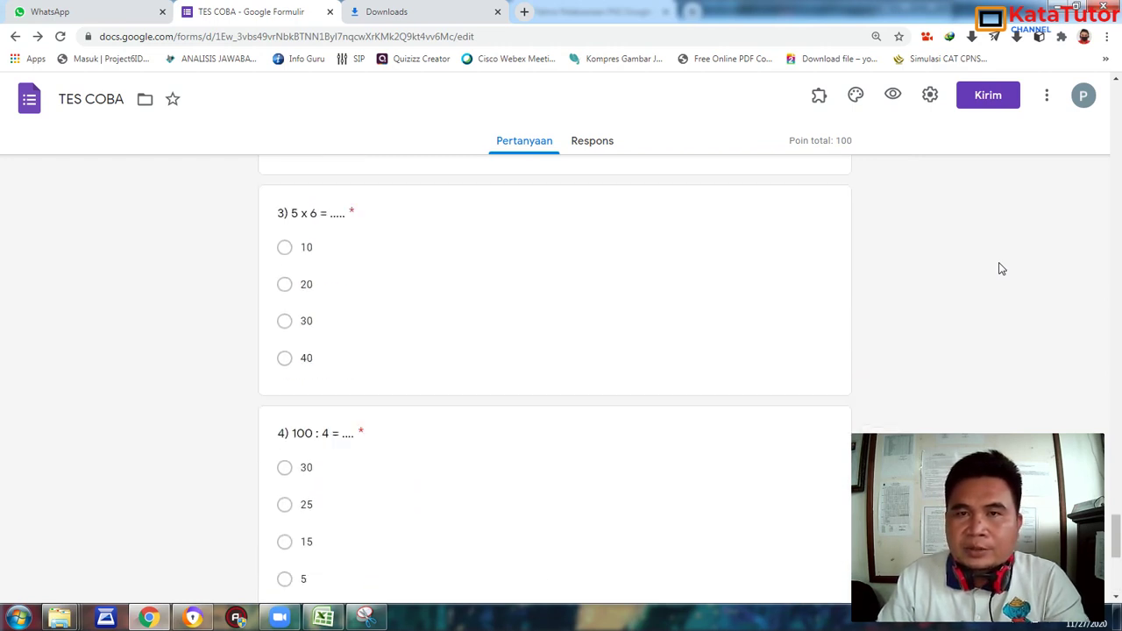
pyautogui.scroll(10, 1002, 269)
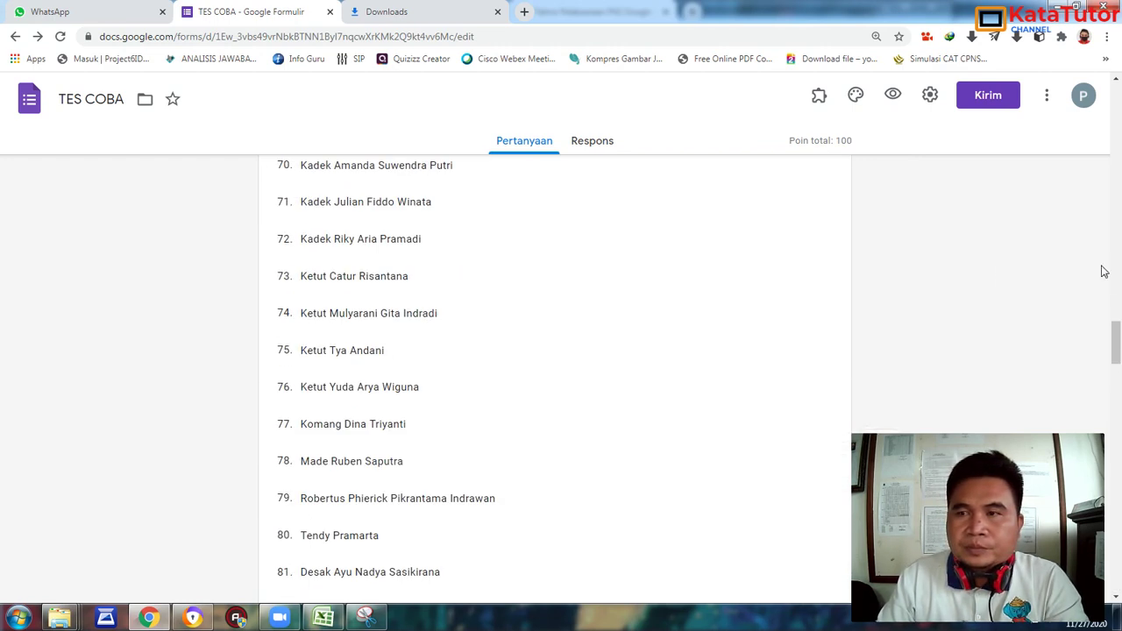
pyautogui.moveTo(1116, 347); pyautogui.dragTo(1117, 92)
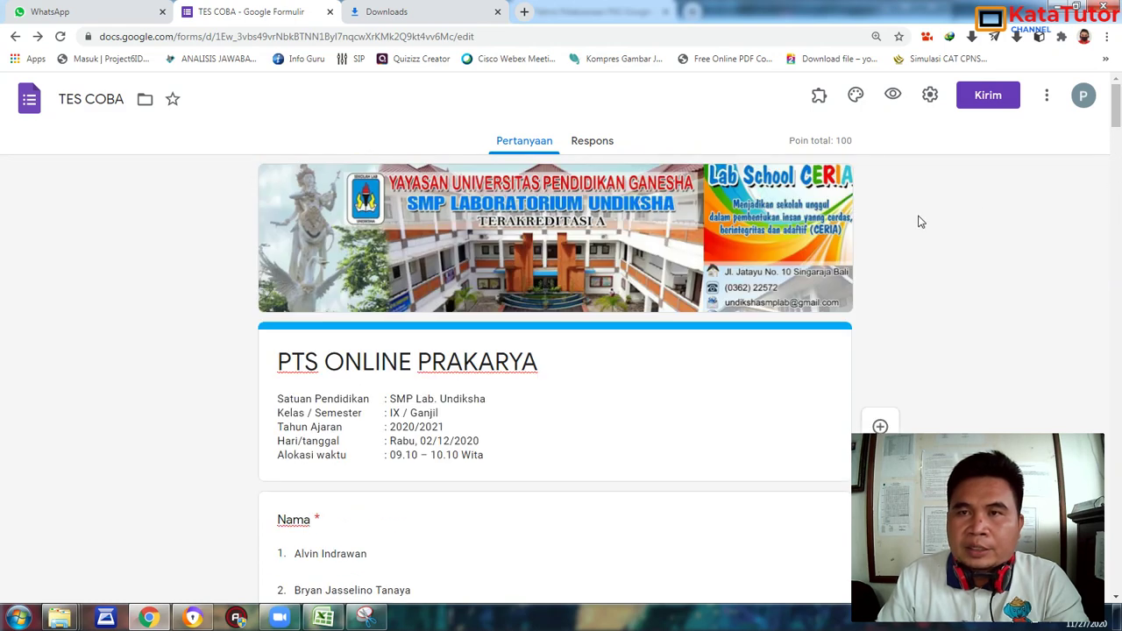
pyautogui.click(930, 95)
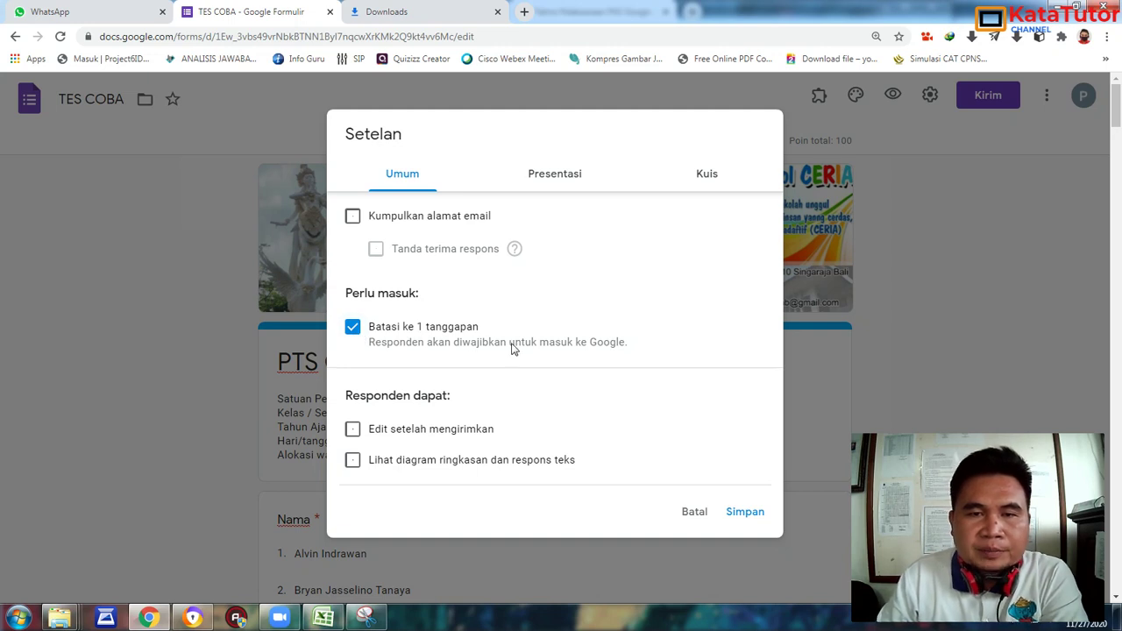
pyautogui.click(550, 176)
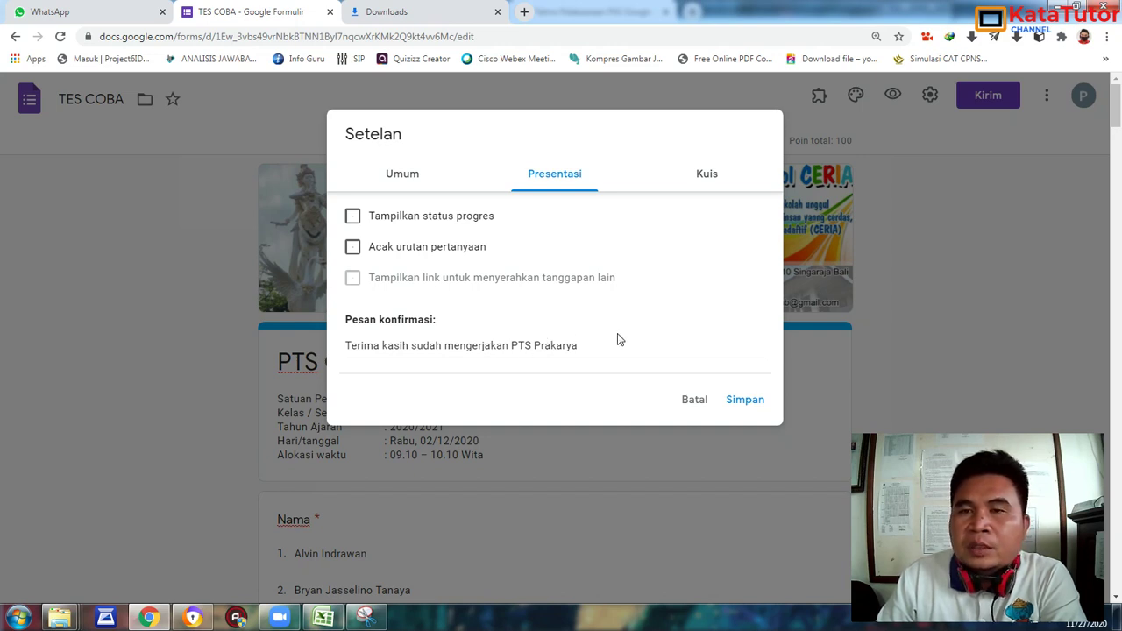
pyautogui.click(708, 178)
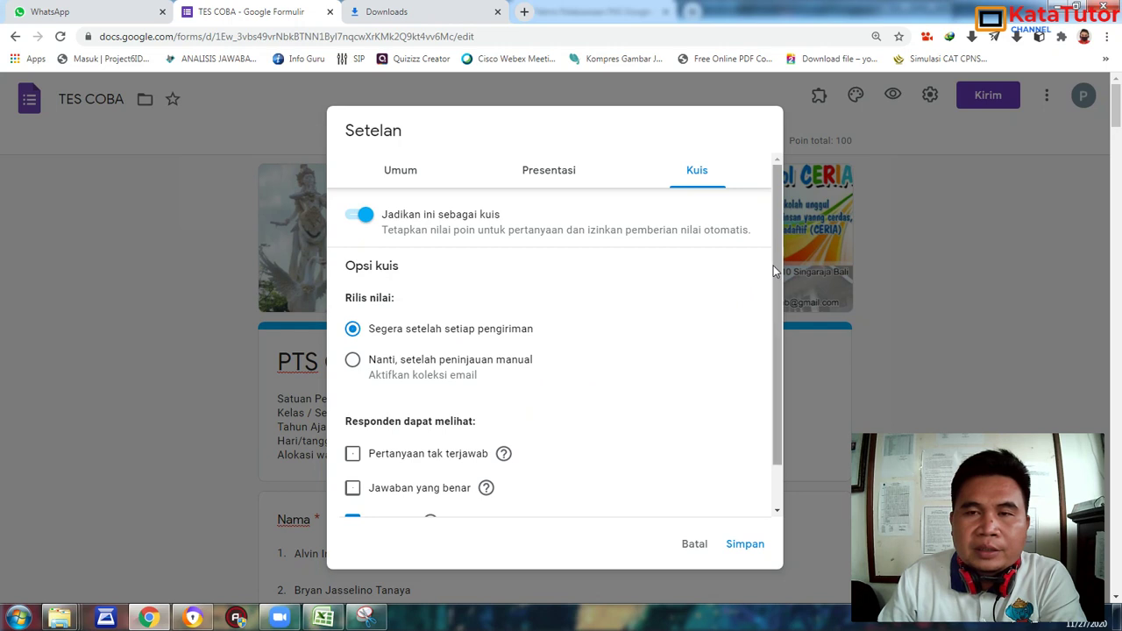
pyautogui.moveTo(777, 272); pyautogui.dragTo(759, 329)
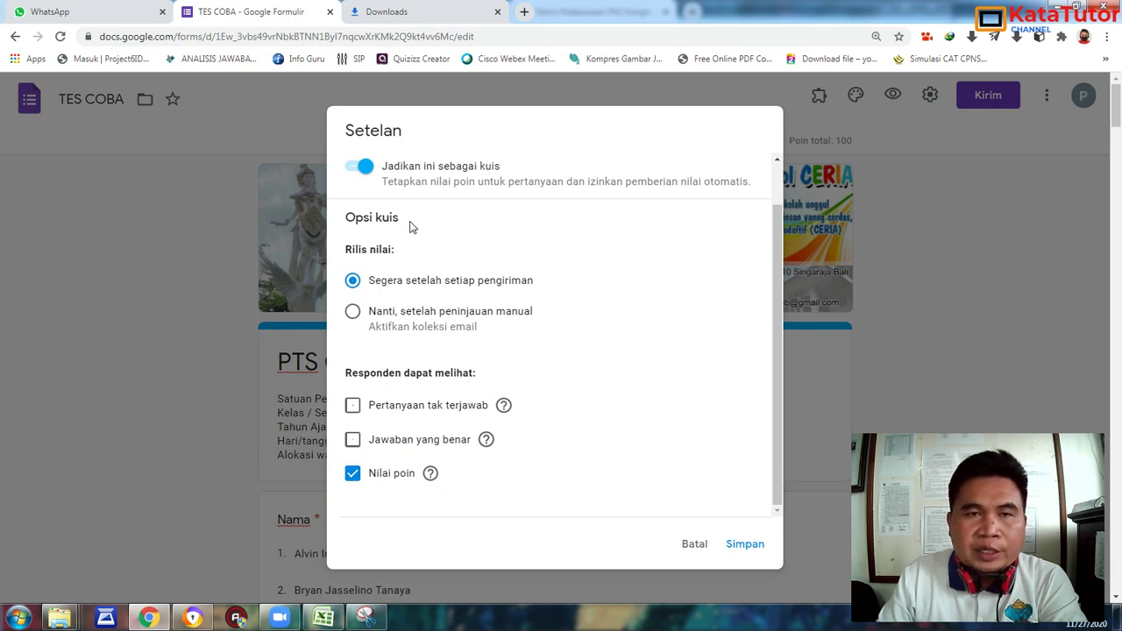
pyautogui.click(743, 545)
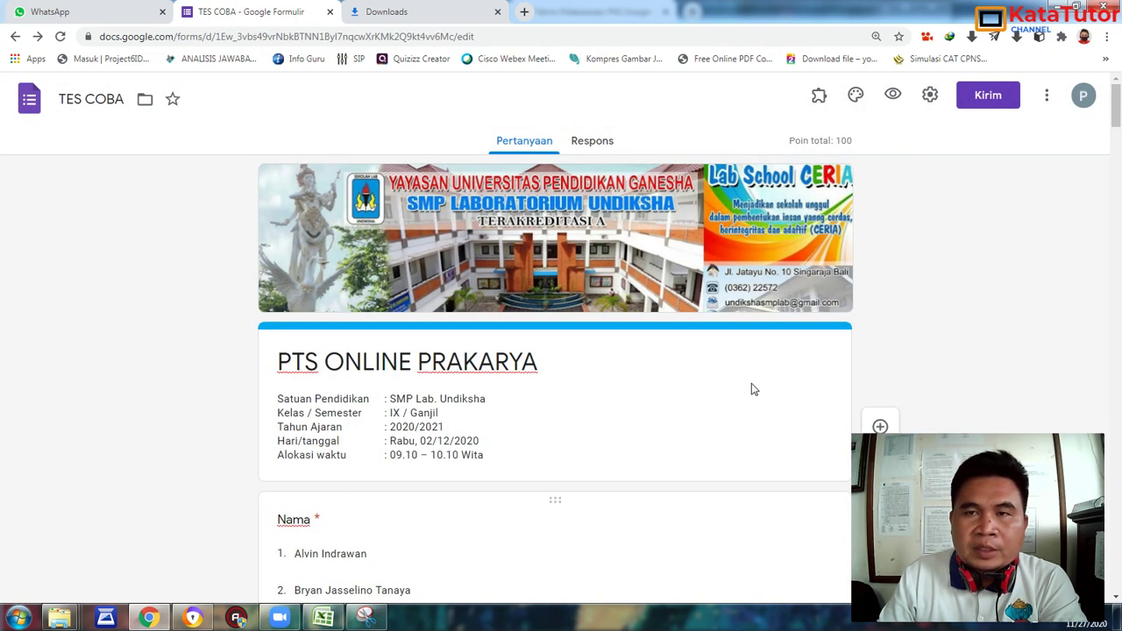
# Preview the form as a respondent and look through it from the Nama list to the closing NB note.
pyautogui.click(893, 95)
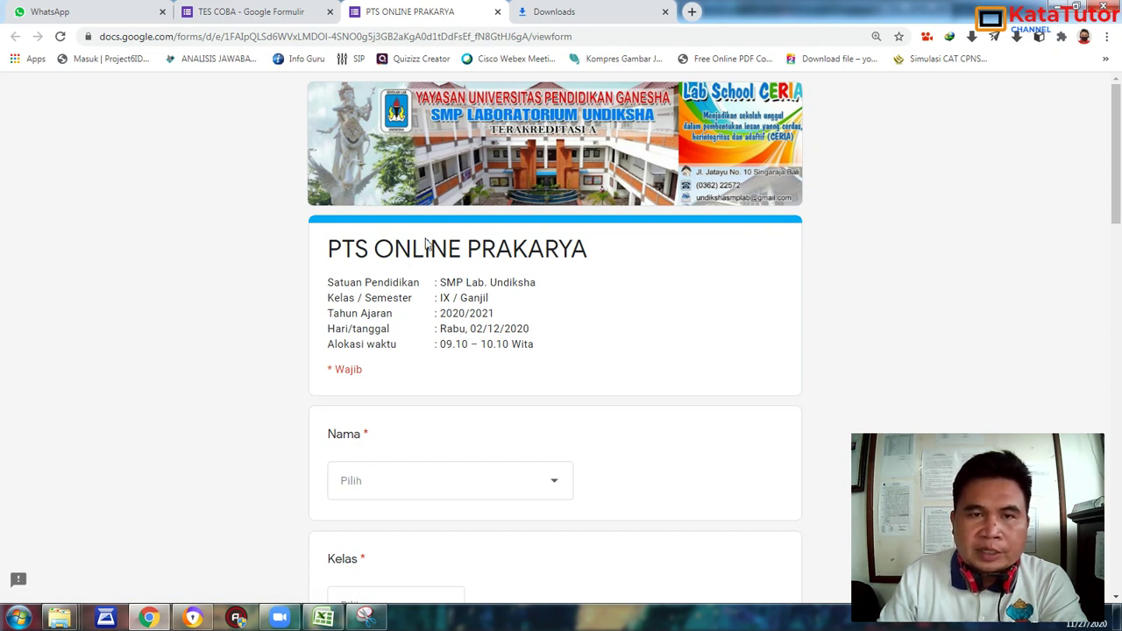
pyautogui.scroll(-2, 546, 345)
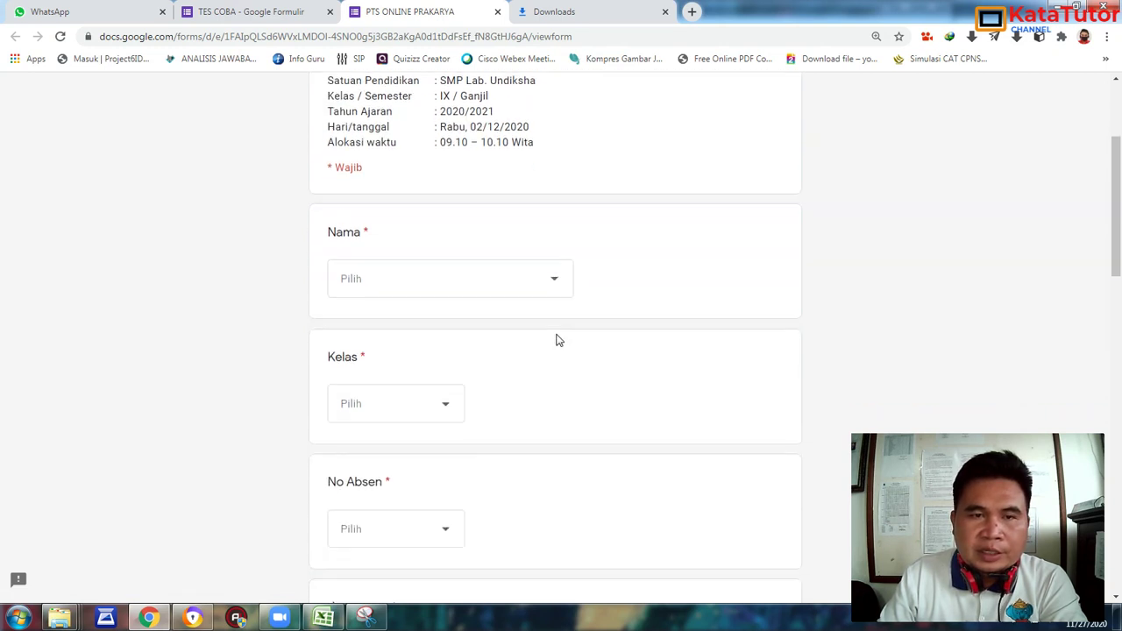
pyautogui.click(553, 276)
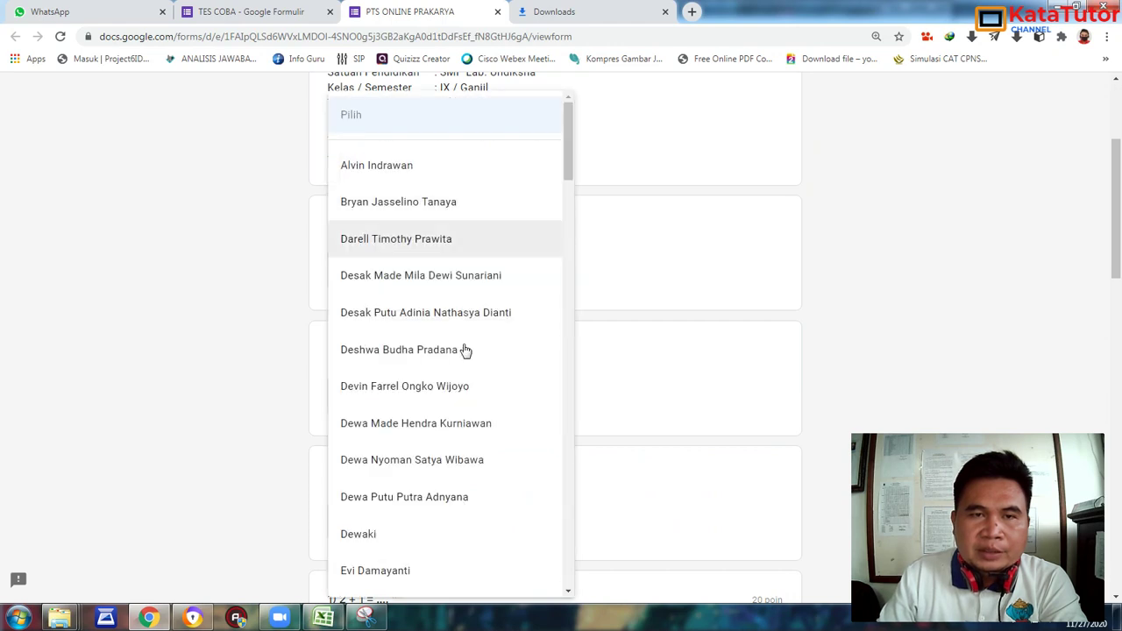
pyautogui.click(884, 212)
pyautogui.scroll(-2, 523, 228)
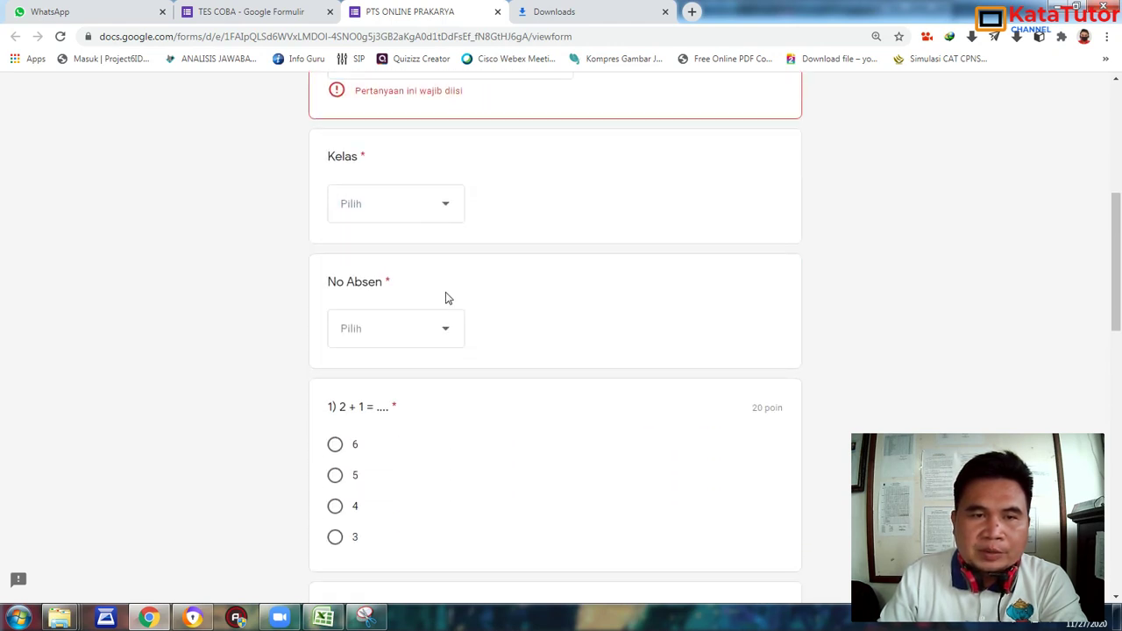
pyautogui.scroll(-2, 446, 298)
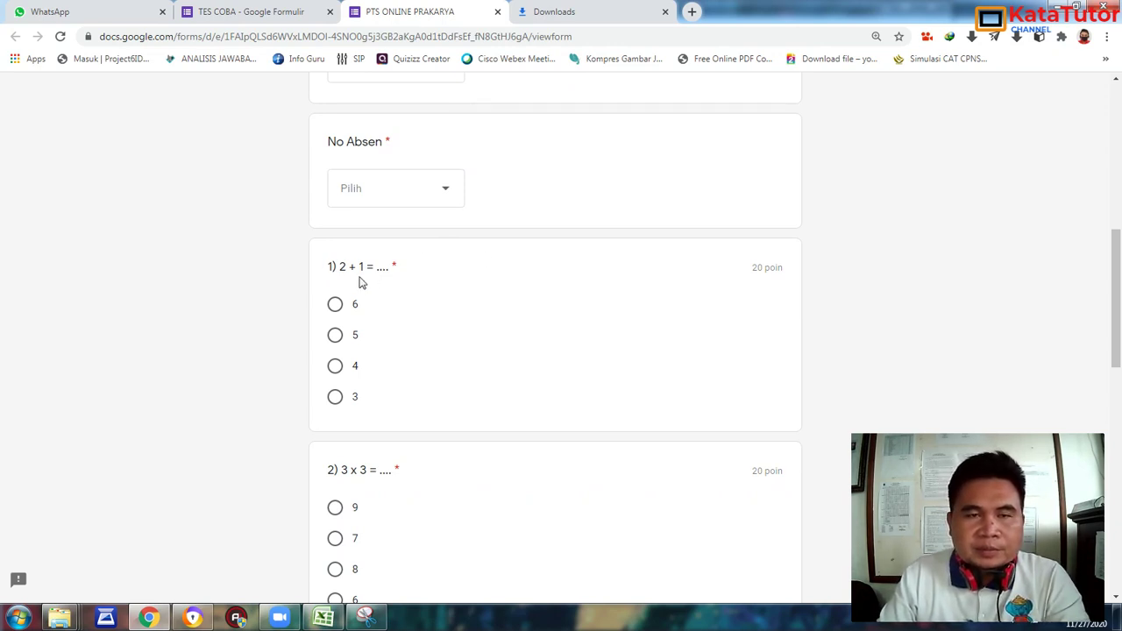
pyautogui.scroll(-3, 397, 279)
pyautogui.scroll(-4, 397, 279)
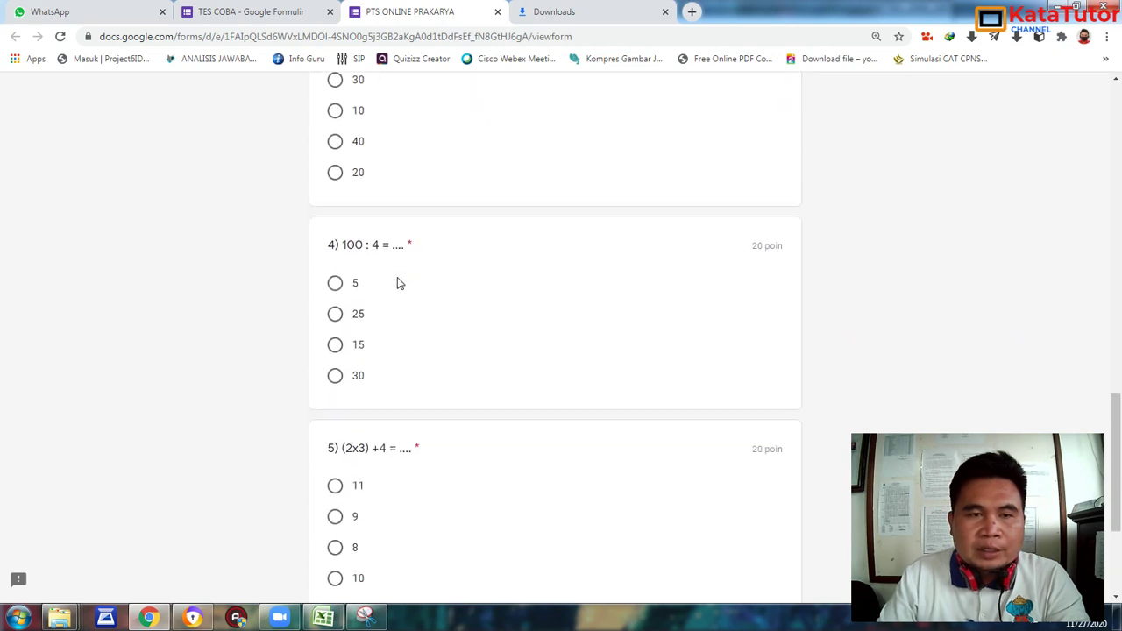
pyautogui.scroll(-3, 397, 279)
pyautogui.scroll(-1, 399, 284)
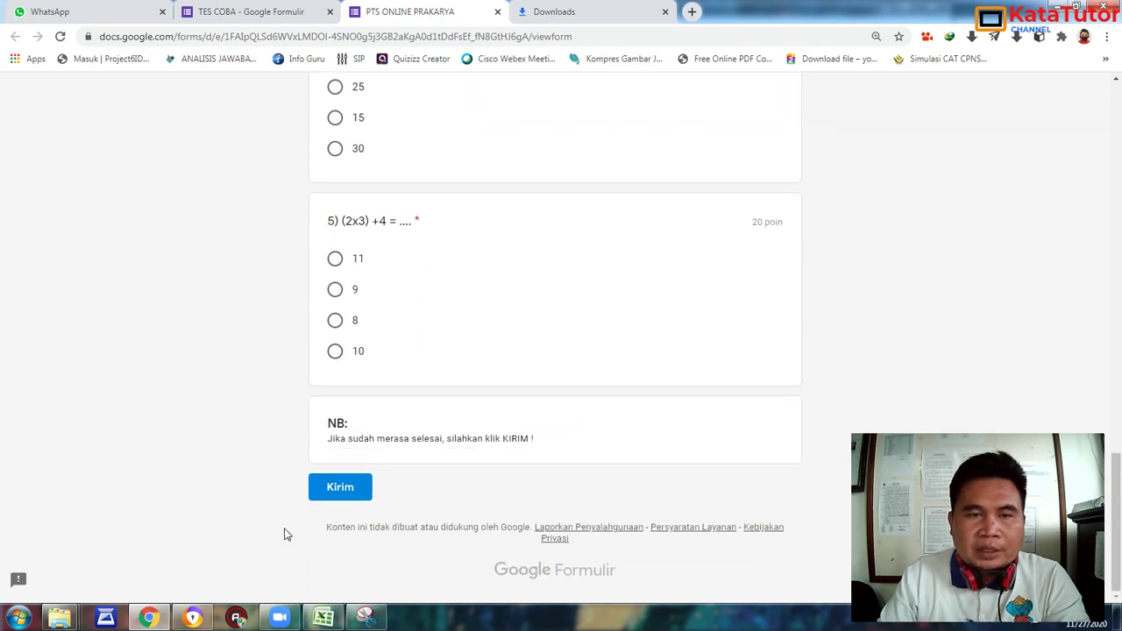
# Answer the five arithmetic questions in order with 3, 9, 40, 25 and 10, and try to submit the form.
pyautogui.scroll(13, 385, 342)
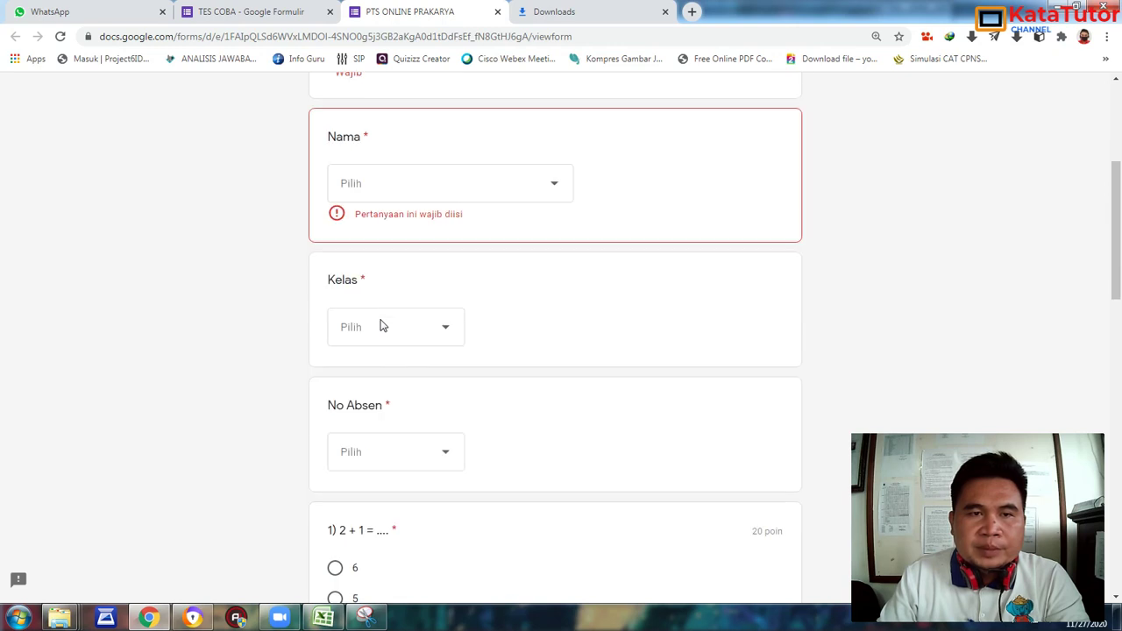
pyautogui.scroll(-3, 379, 326)
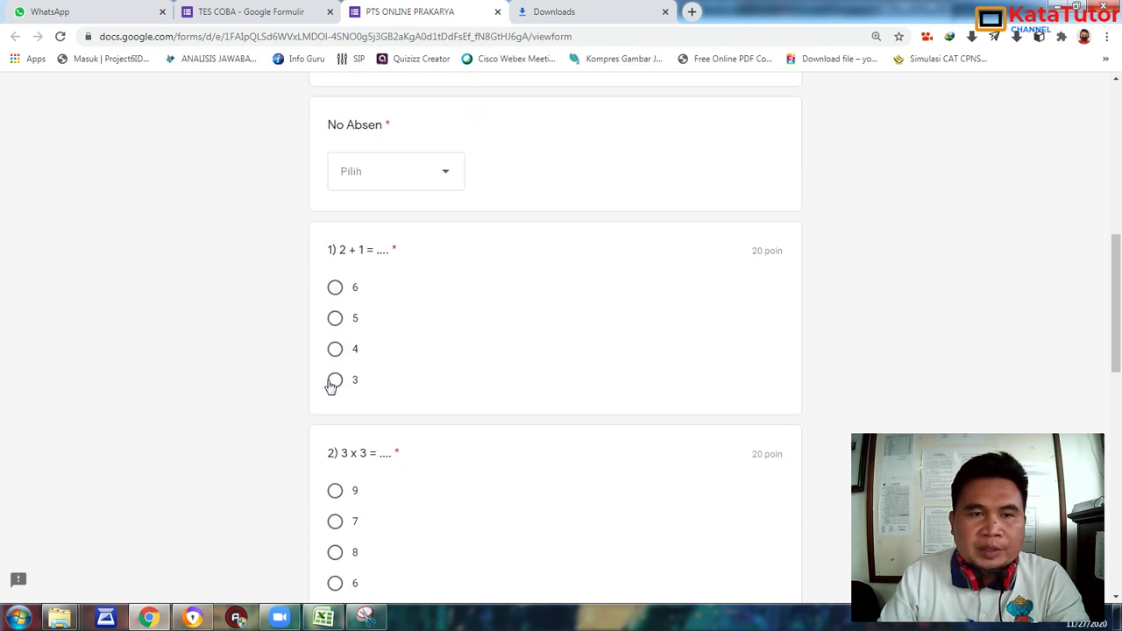
pyautogui.click(335, 380)
pyautogui.scroll(-3, 413, 400)
pyautogui.click(335, 210)
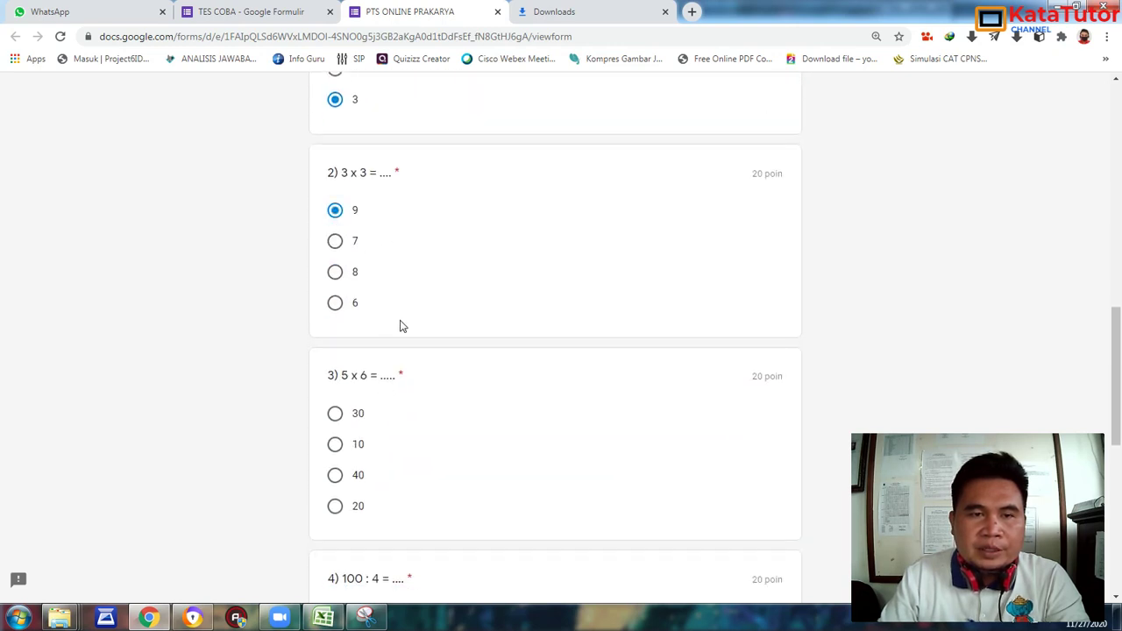
pyautogui.scroll(-2, 400, 326)
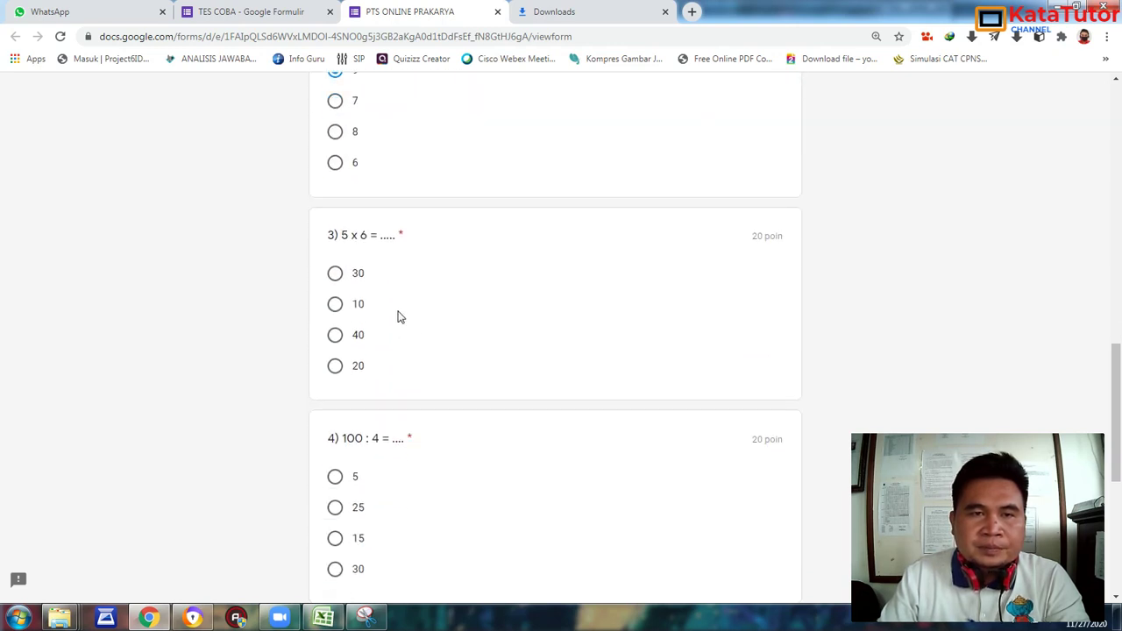
pyautogui.click(338, 337)
pyautogui.scroll(-3, 424, 358)
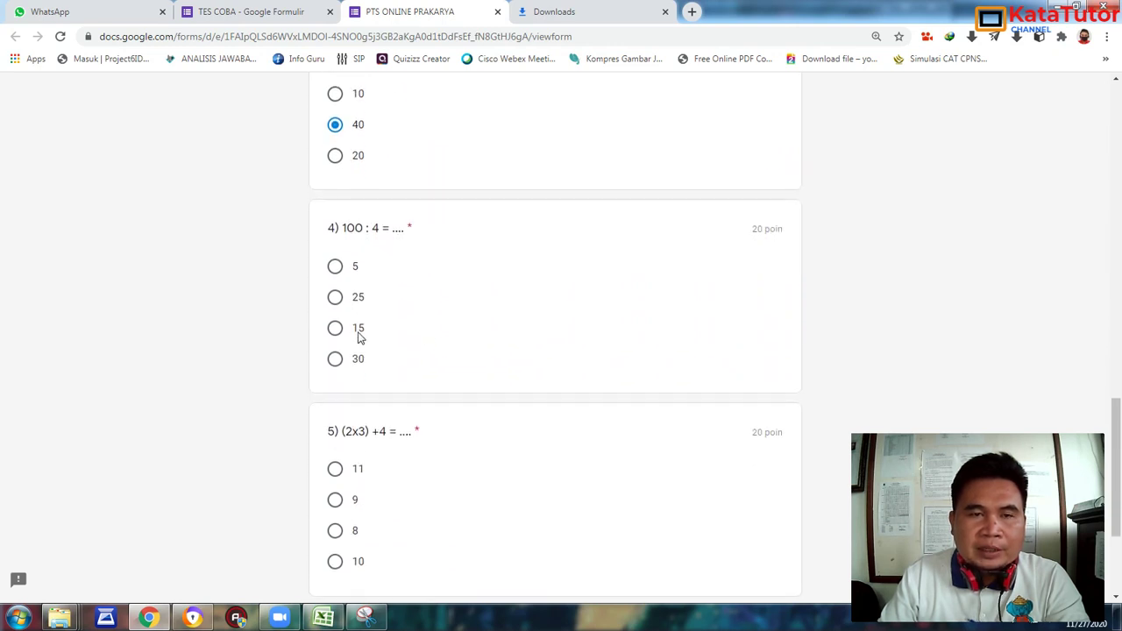
pyautogui.click(337, 299)
pyautogui.scroll(-2, 428, 345)
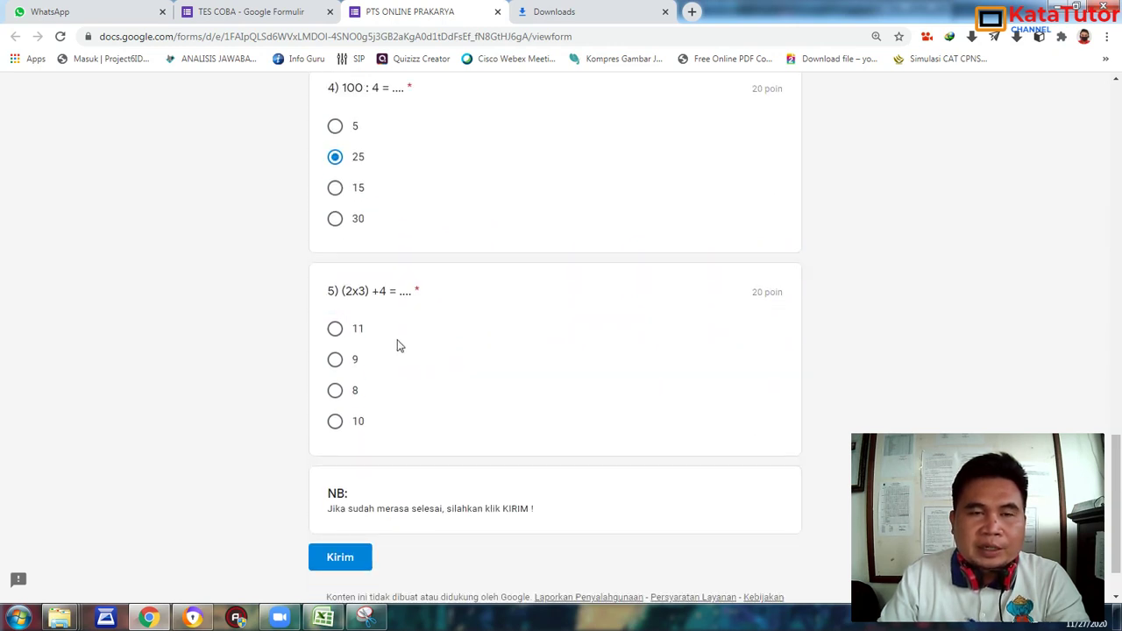
pyautogui.click(335, 424)
pyautogui.scroll(-1, 517, 425)
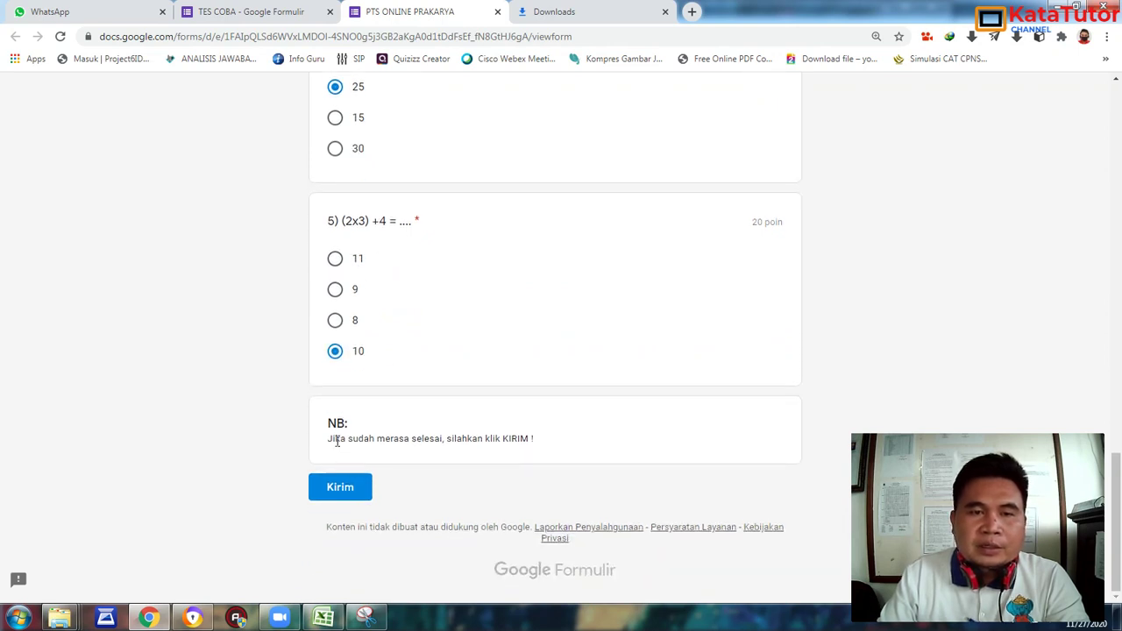
pyautogui.click(346, 488)
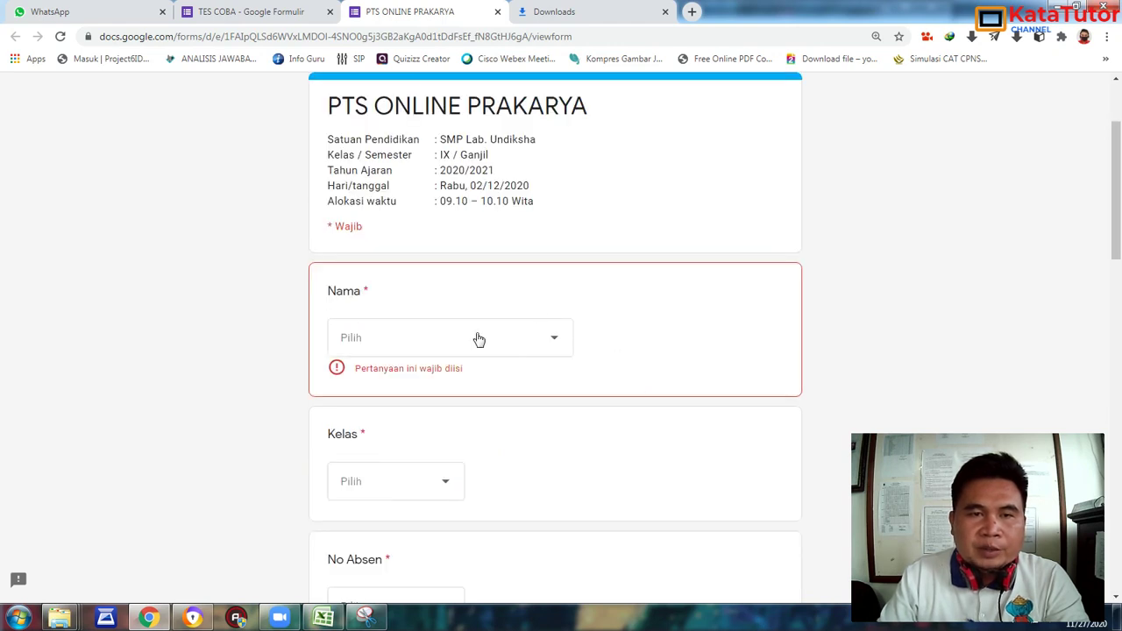
# Choose a student's name for Nama, 9.1 for Kelas and 7 for No Absen.
pyautogui.click(478, 338)
pyautogui.click(395, 350)
pyautogui.click(414, 462)
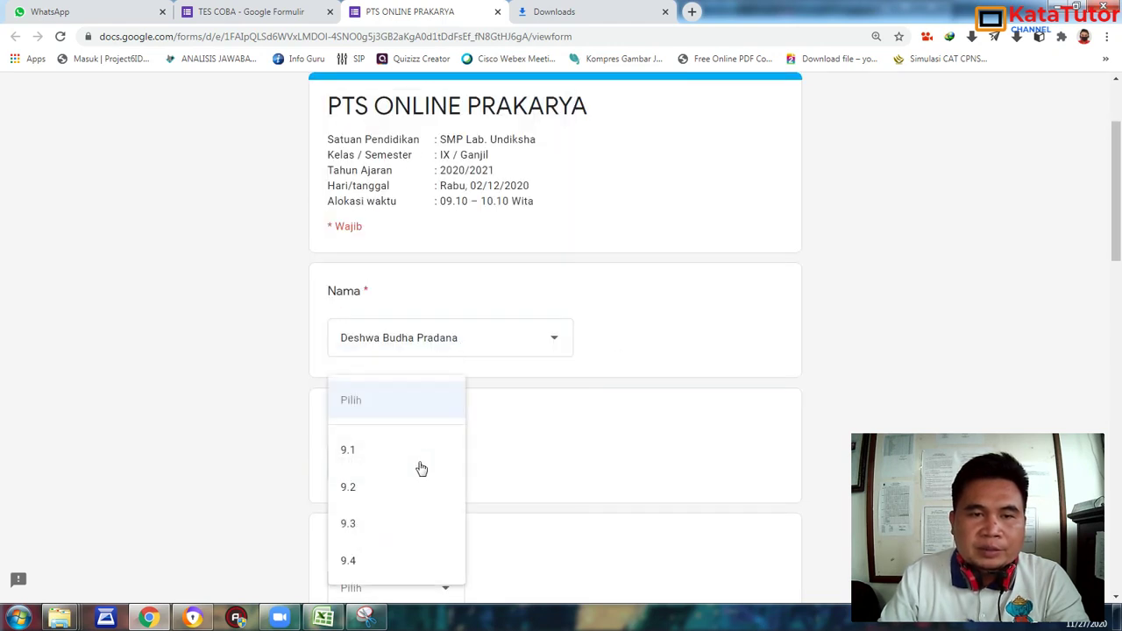
pyautogui.click(360, 462)
pyautogui.scroll(-2, 448, 369)
pyautogui.click(447, 369)
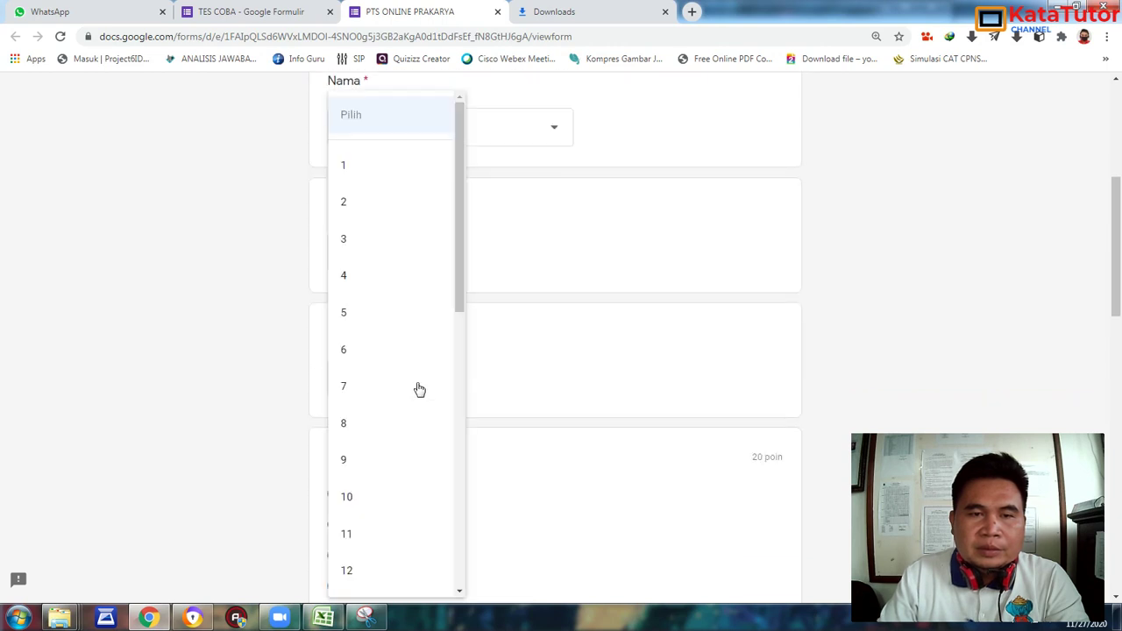
pyautogui.click(345, 389)
pyautogui.scroll(3, 583, 289)
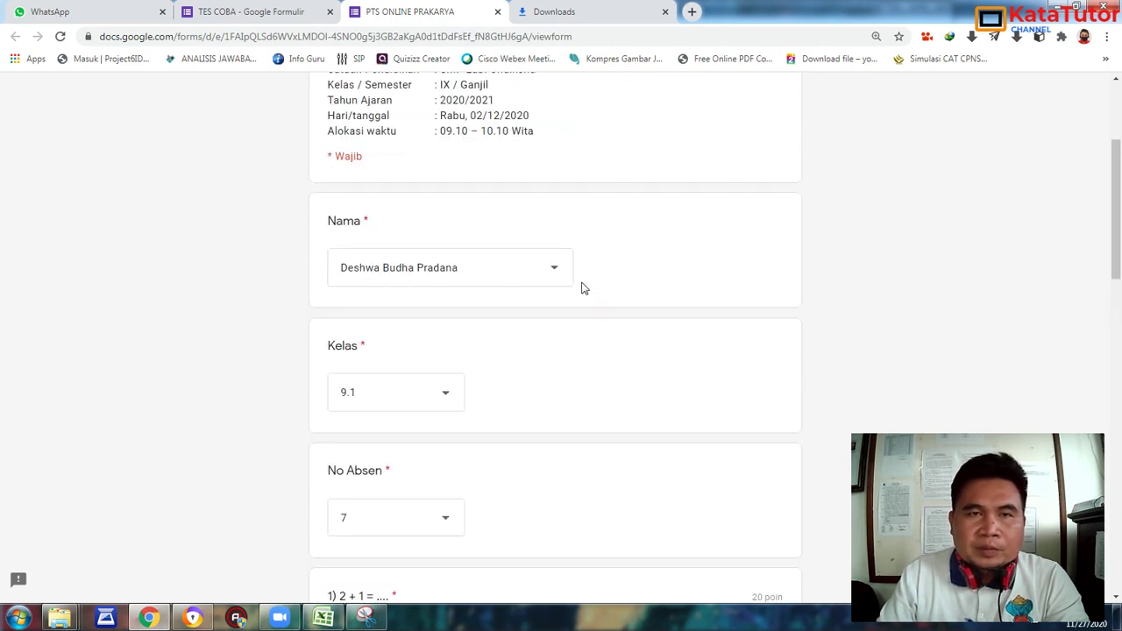
# Return to the form editor and check the required setting of the Kelas question.
pyautogui.click(270, 7)
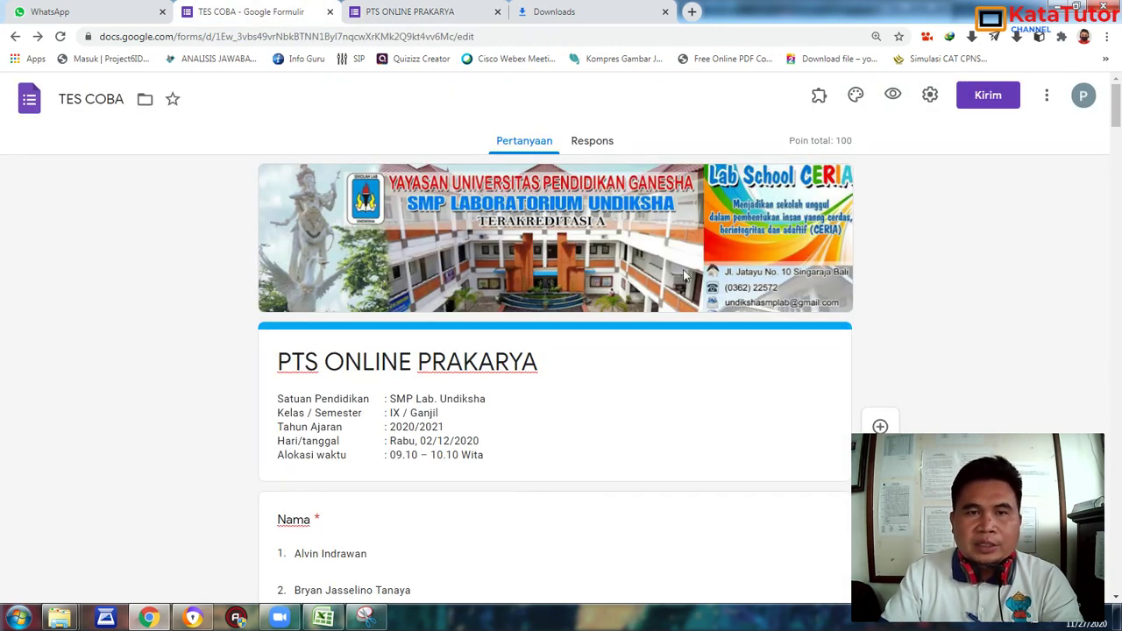
pyautogui.scroll(-12, 693, 263)
pyautogui.scroll(-20, 690, 256)
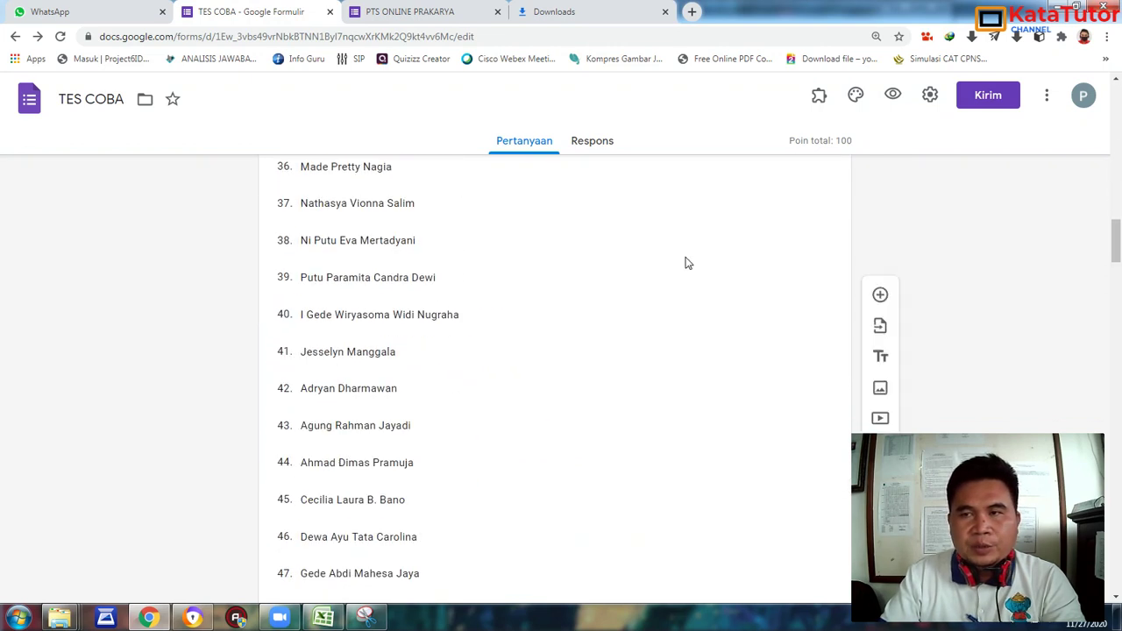
pyautogui.scroll(-5, 672, 256)
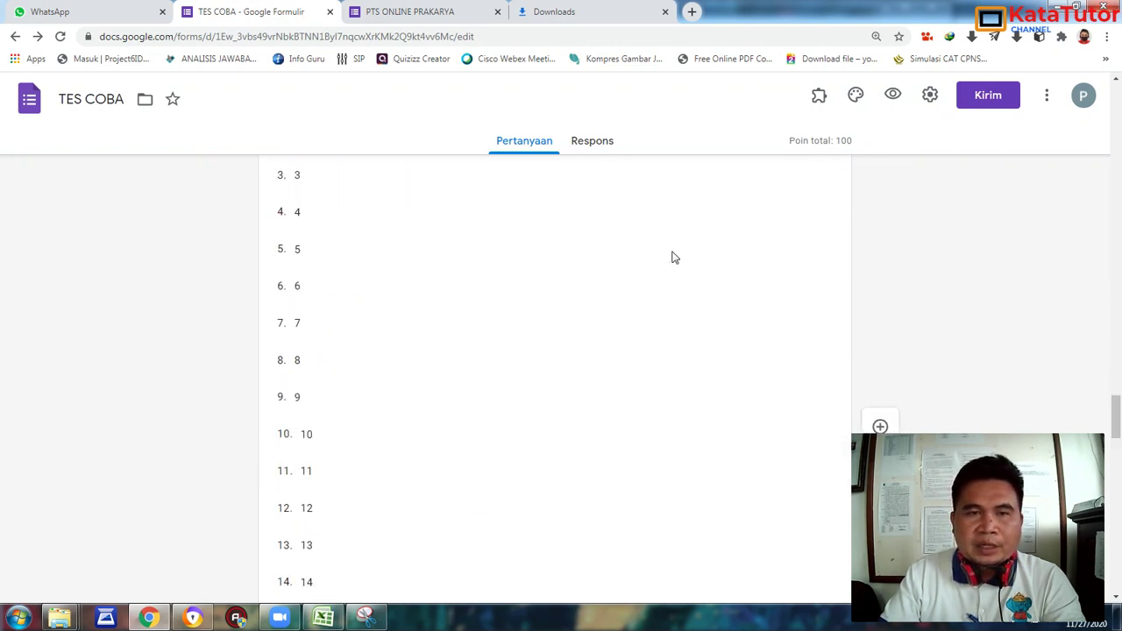
pyautogui.scroll(3, 668, 254)
pyautogui.click(698, 232)
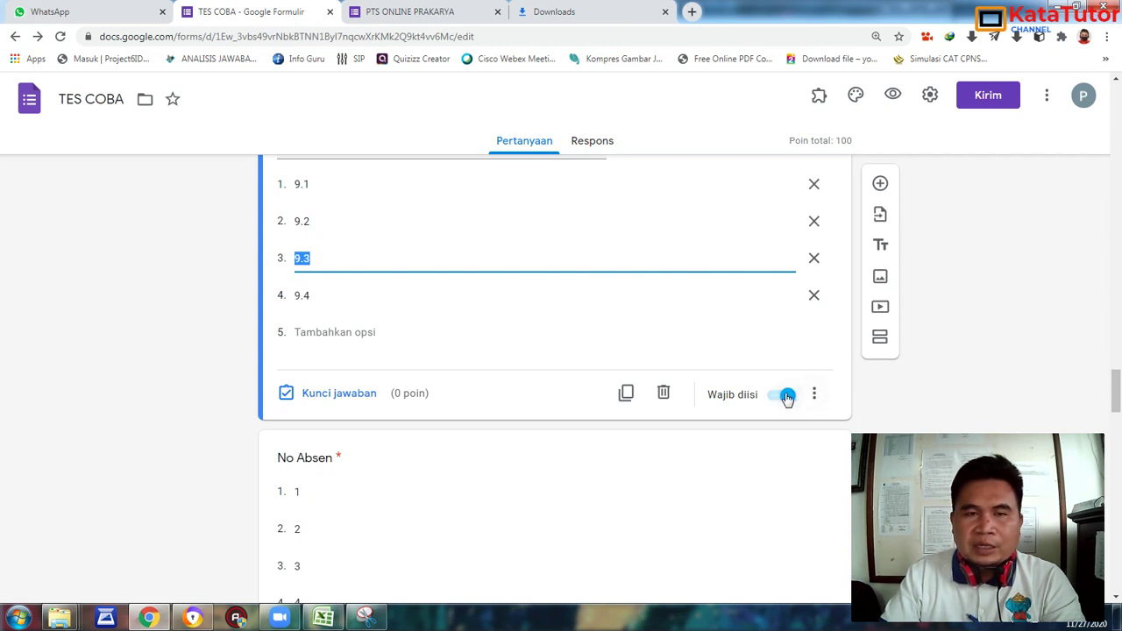
# Check the required setting, answer key and points of question 1 (2 + 1), and close its answer key.
pyautogui.scroll(-13, 664, 348)
pyautogui.scroll(-5, 665, 338)
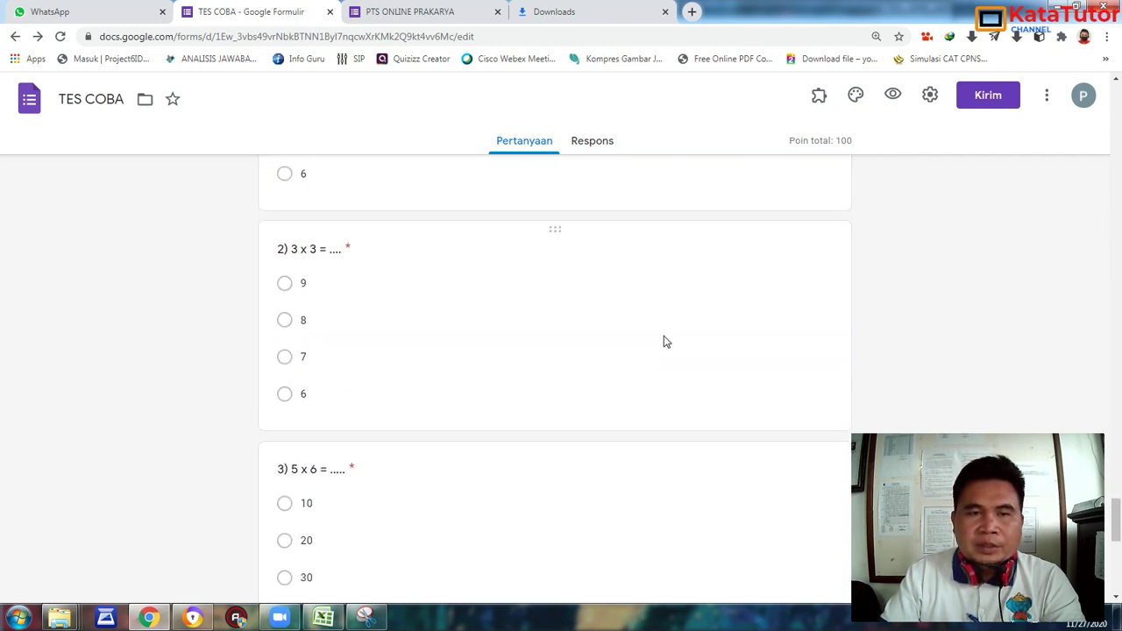
pyautogui.scroll(4, 664, 338)
pyautogui.click(482, 412)
pyautogui.scroll(-2, 512, 405)
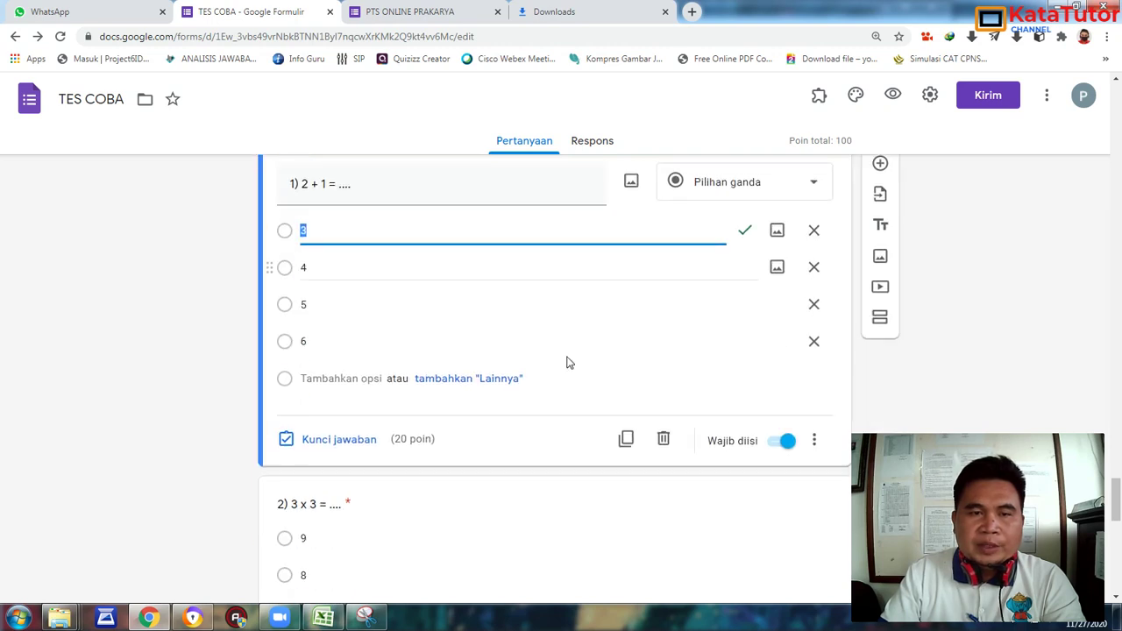
pyautogui.click(347, 396)
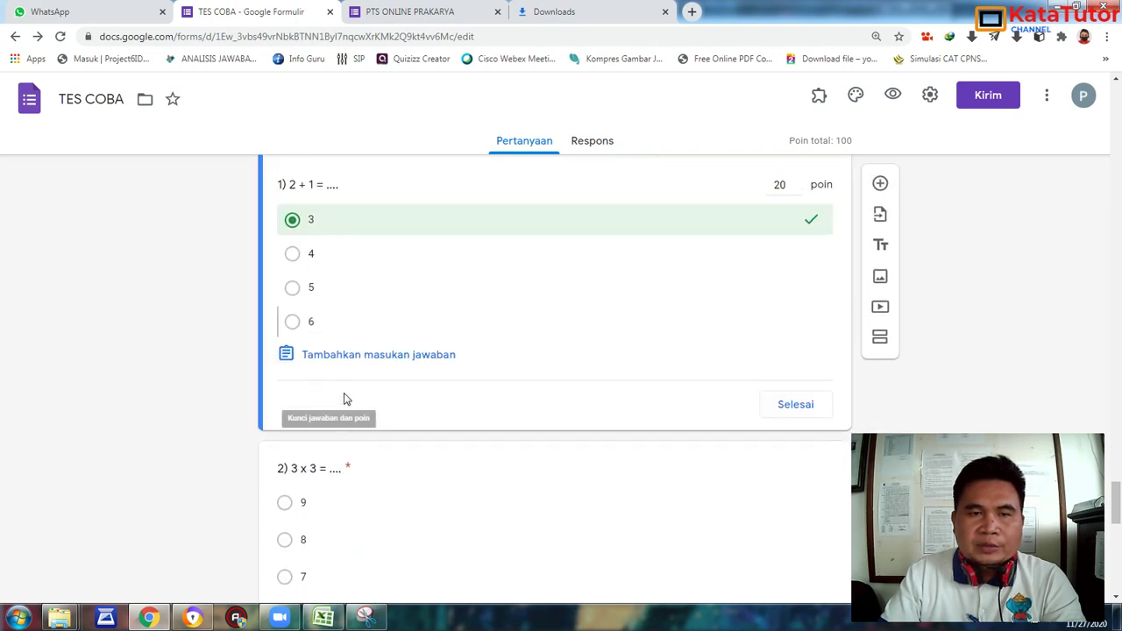
pyautogui.click(802, 409)
pyautogui.scroll(4, 972, 327)
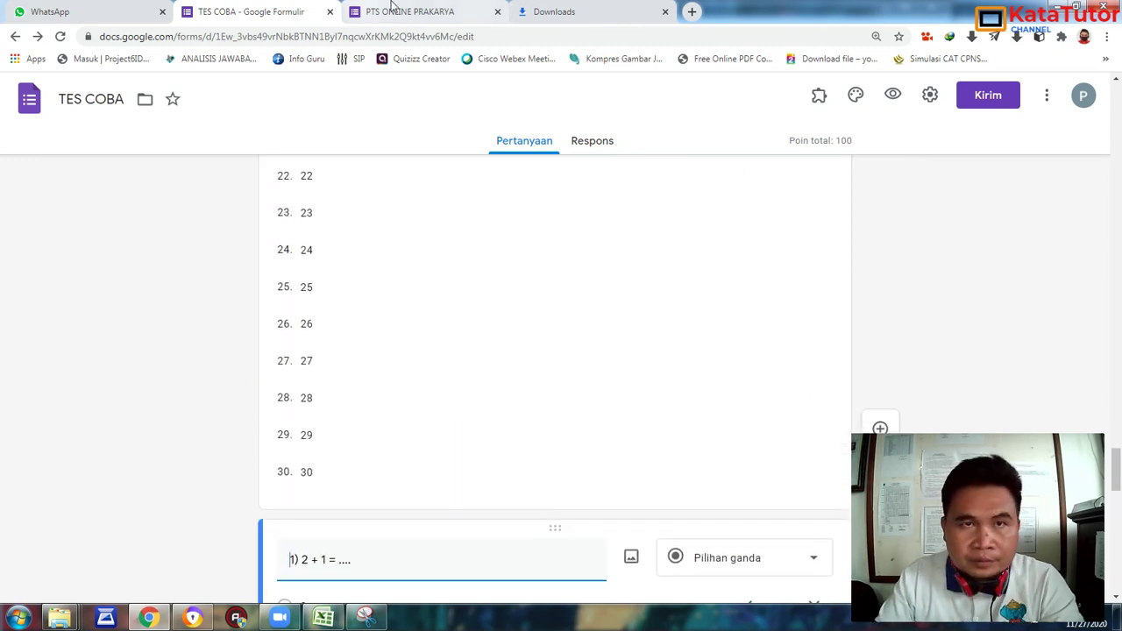
# Return to the filled-in form, submit the response, highlight the thank-you message and open the score.
pyautogui.click(410, 11)
pyautogui.scroll(-9, 631, 302)
pyautogui.scroll(-6, 633, 314)
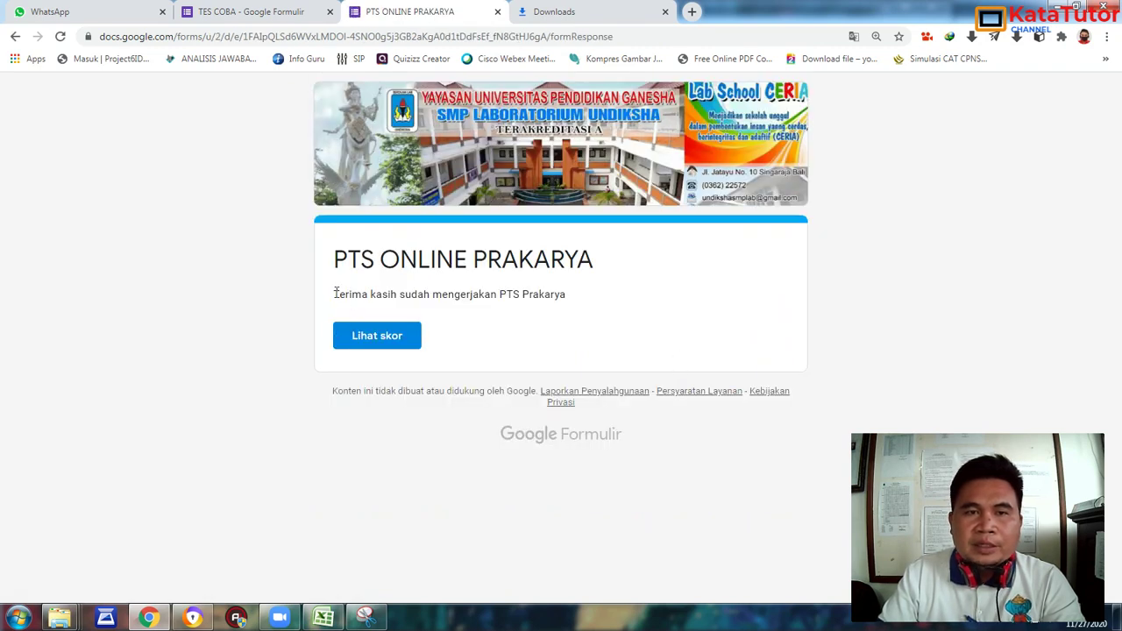
pyautogui.moveTo(367, 292); pyautogui.dragTo(591, 293)
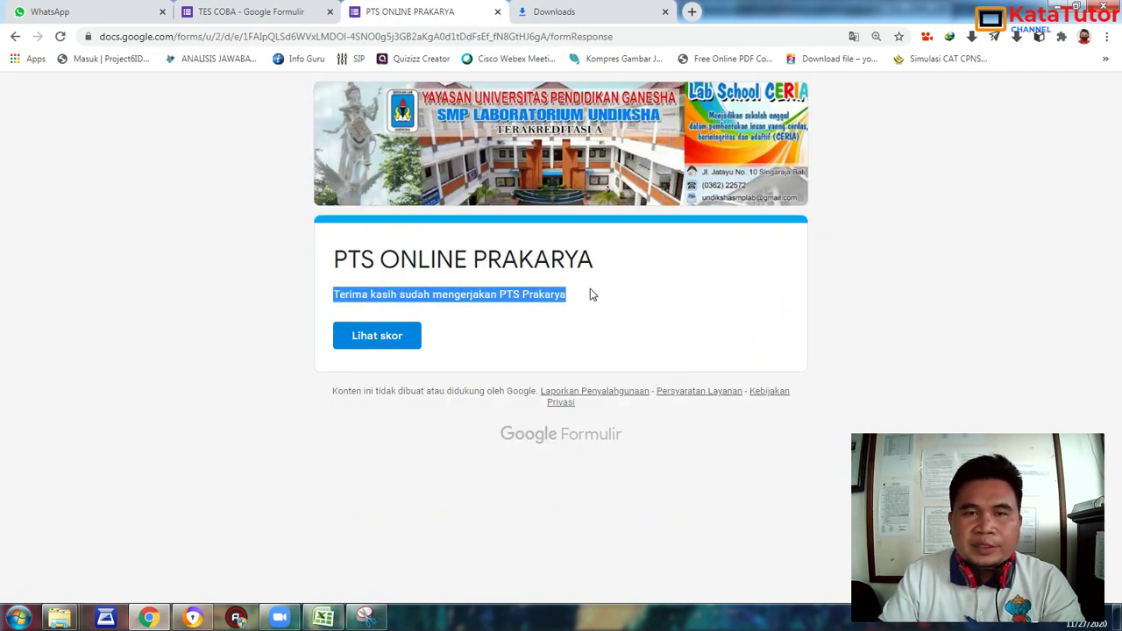
pyautogui.click(382, 334)
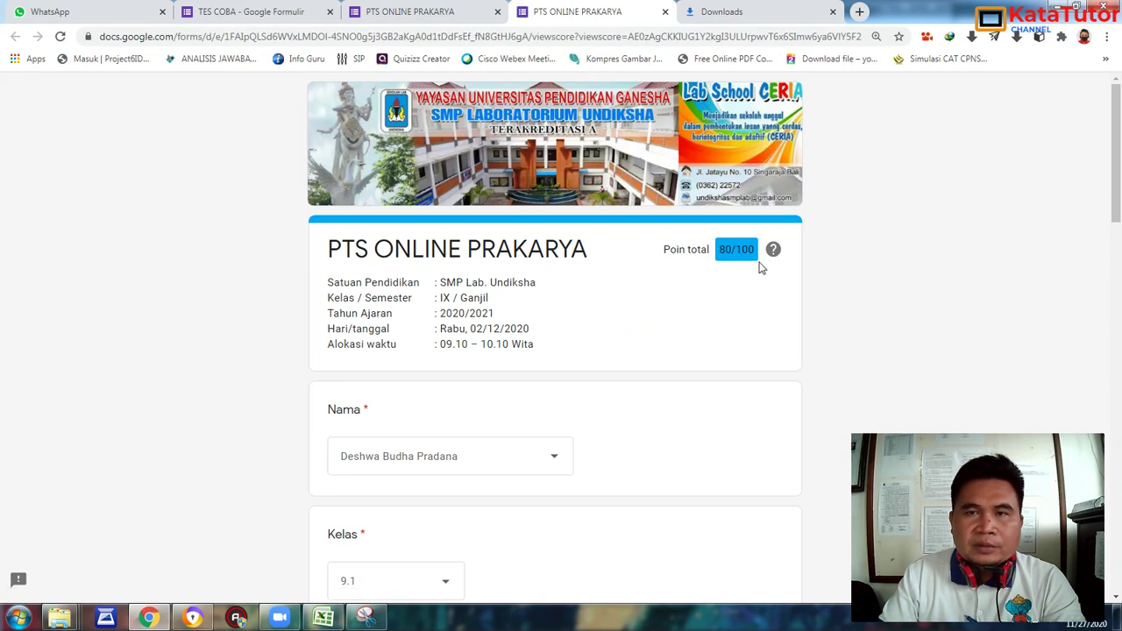
# Review the points awarded for each answer on the score page, and return to the submission confirmation page.
pyautogui.scroll(-8, 723, 306)
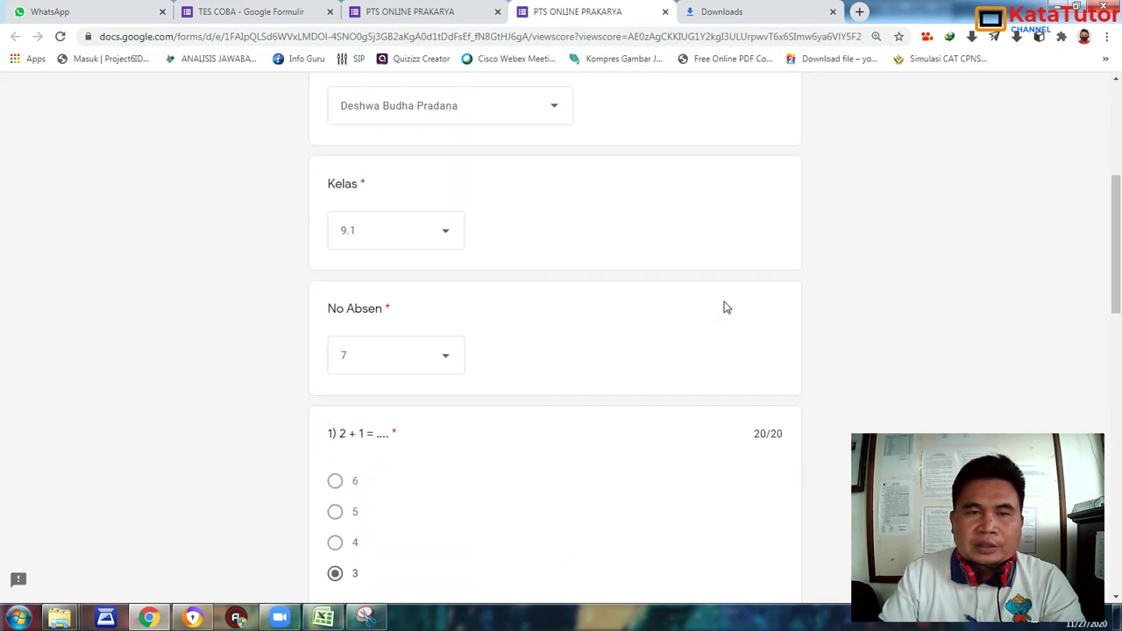
pyautogui.scroll(-2, 726, 307)
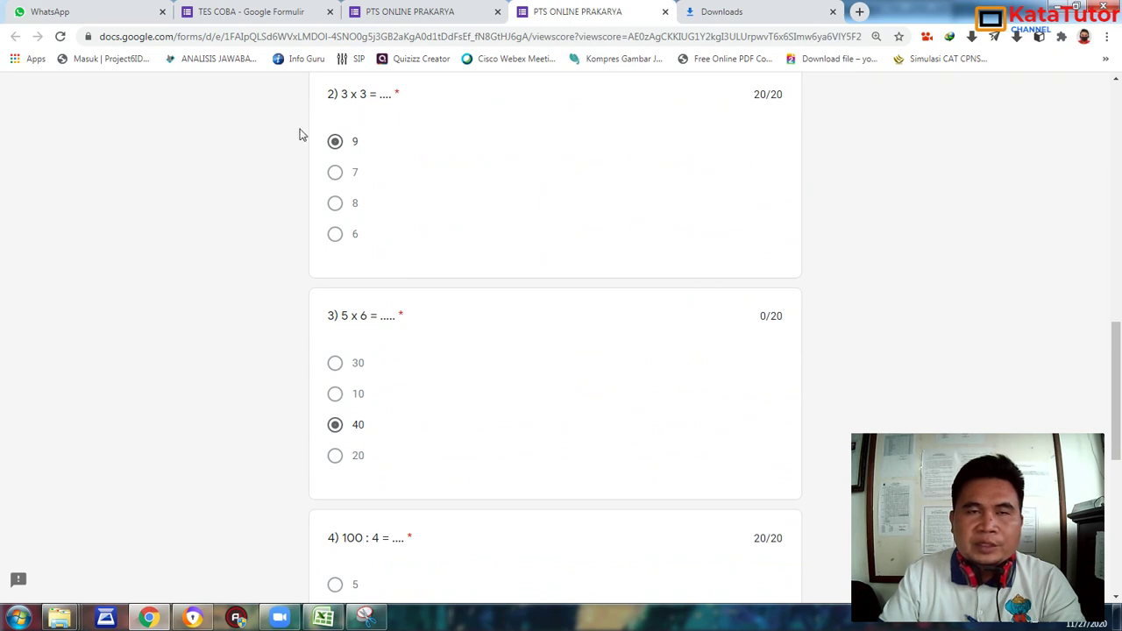
pyautogui.scroll(-3, 571, 276)
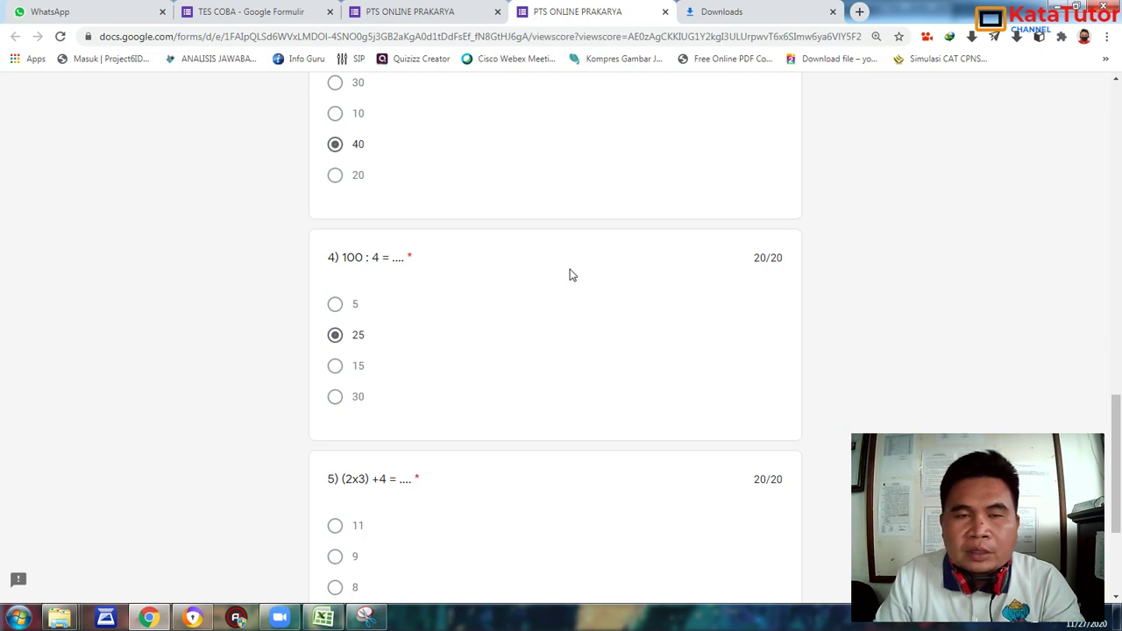
pyautogui.scroll(-2, 570, 275)
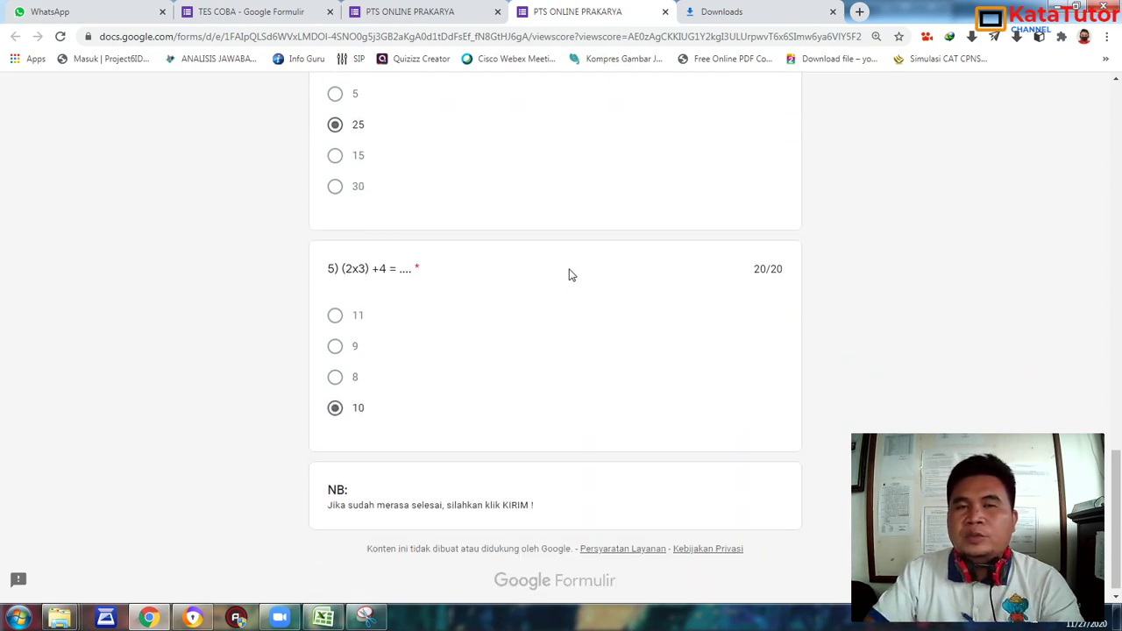
pyautogui.scroll(3, 568, 276)
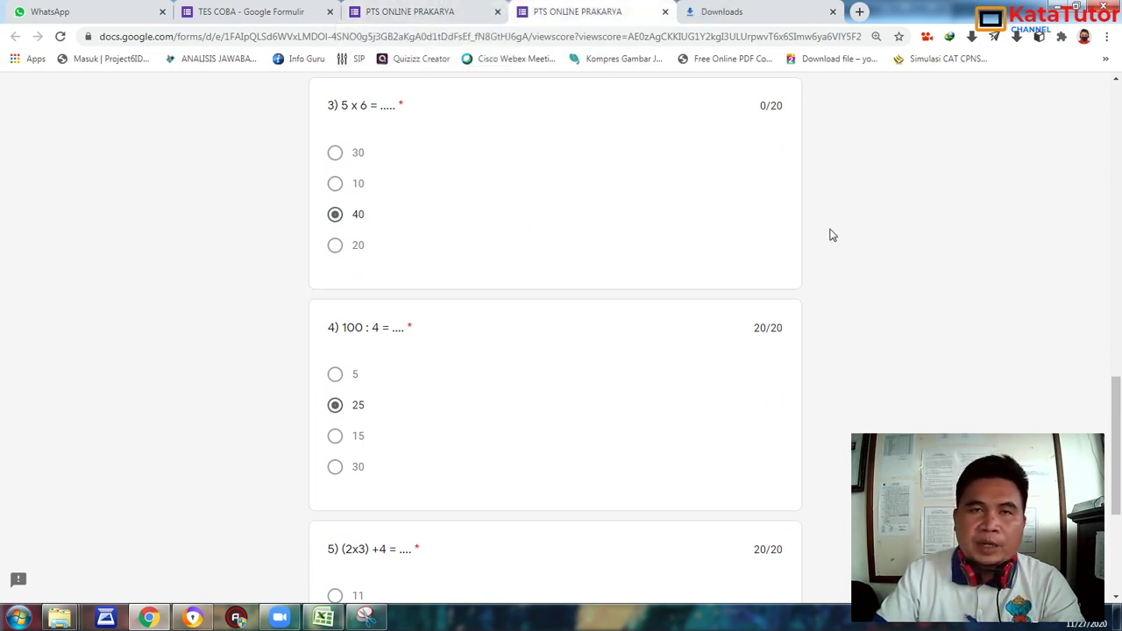
pyautogui.click(419, 11)
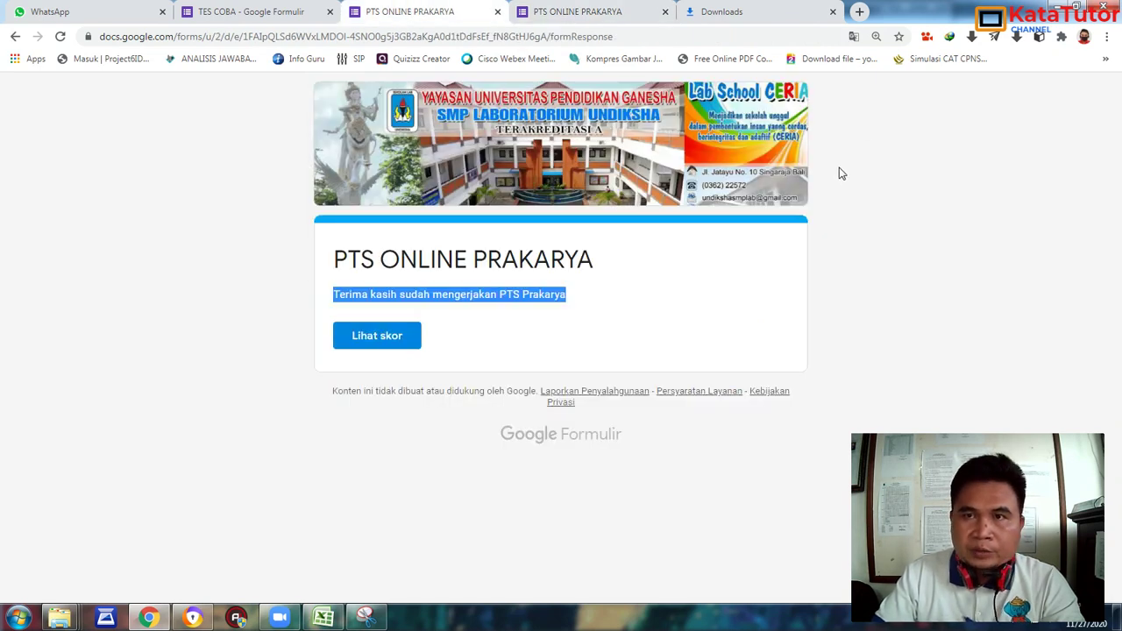
# Return to the form editor and review the quiz settings for grade release and what respondents can see.
pyautogui.click(263, 11)
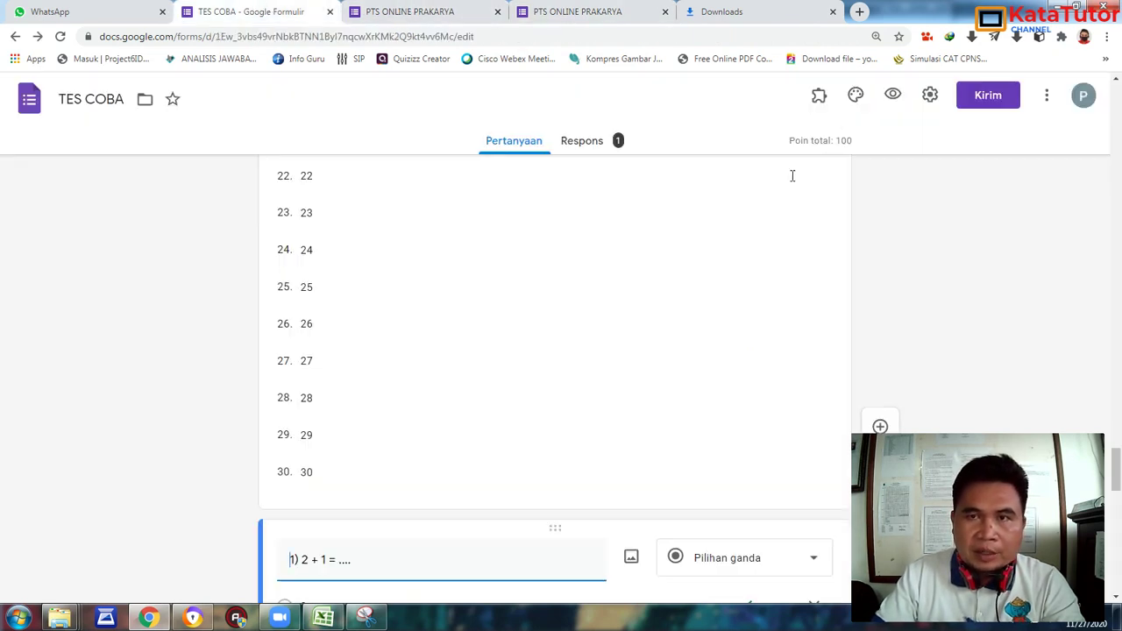
pyautogui.click(929, 94)
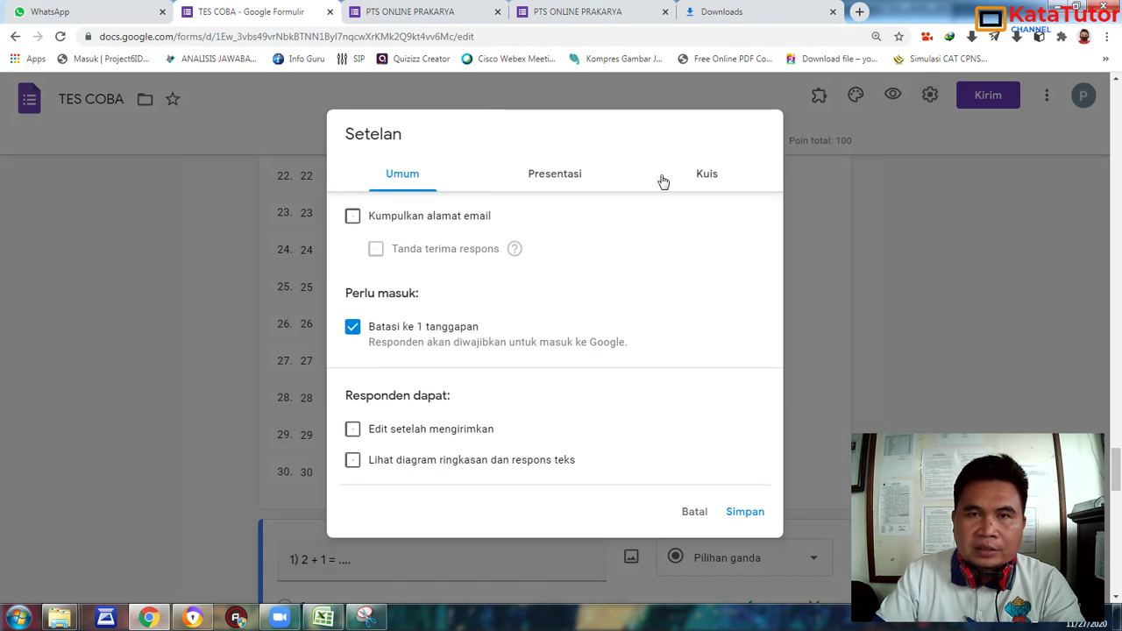
pyautogui.click(712, 176)
pyautogui.scroll(-1, 467, 331)
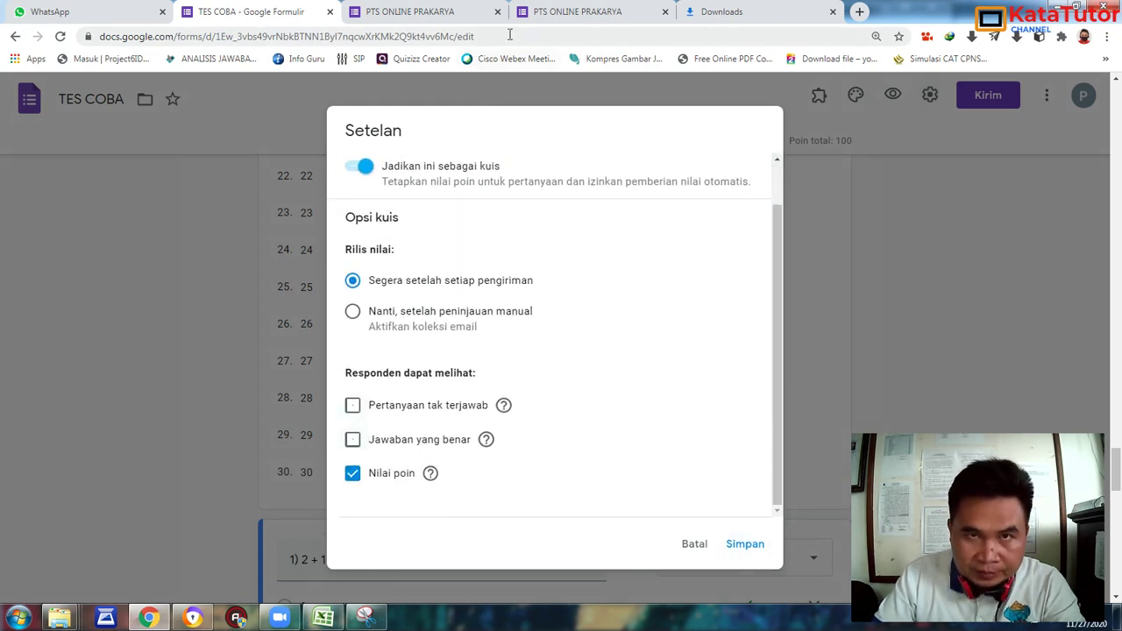
# Review the total score and the points awarded per question on the respondent's score page.
pyautogui.click(591, 11)
pyautogui.scroll(-3, 752, 246)
pyautogui.scroll(8, 758, 229)
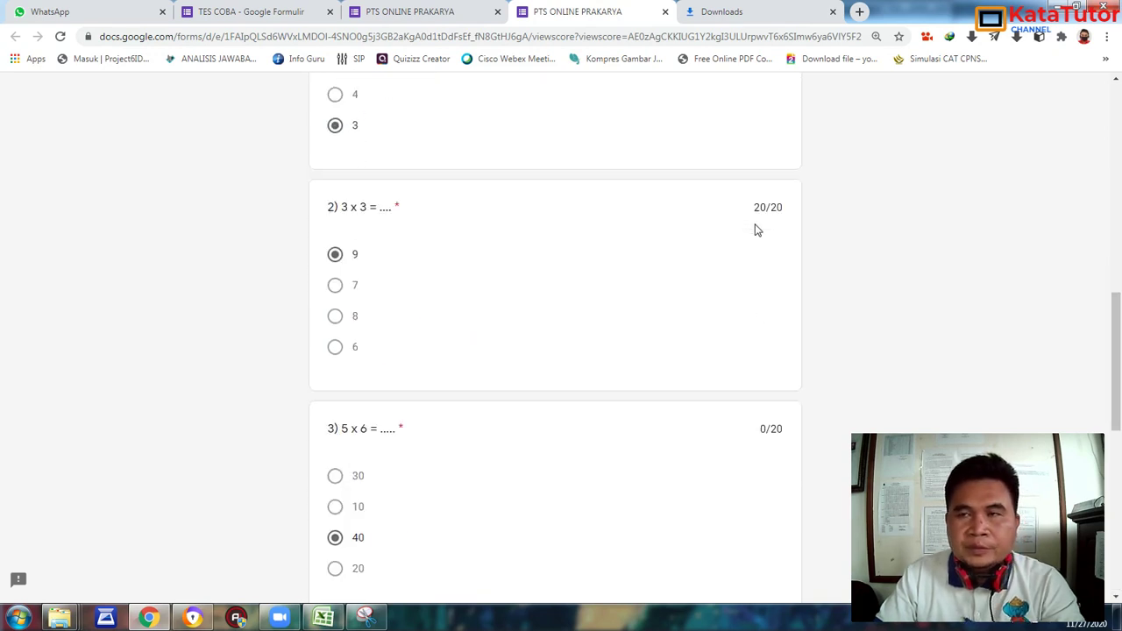
pyautogui.scroll(6, 757, 230)
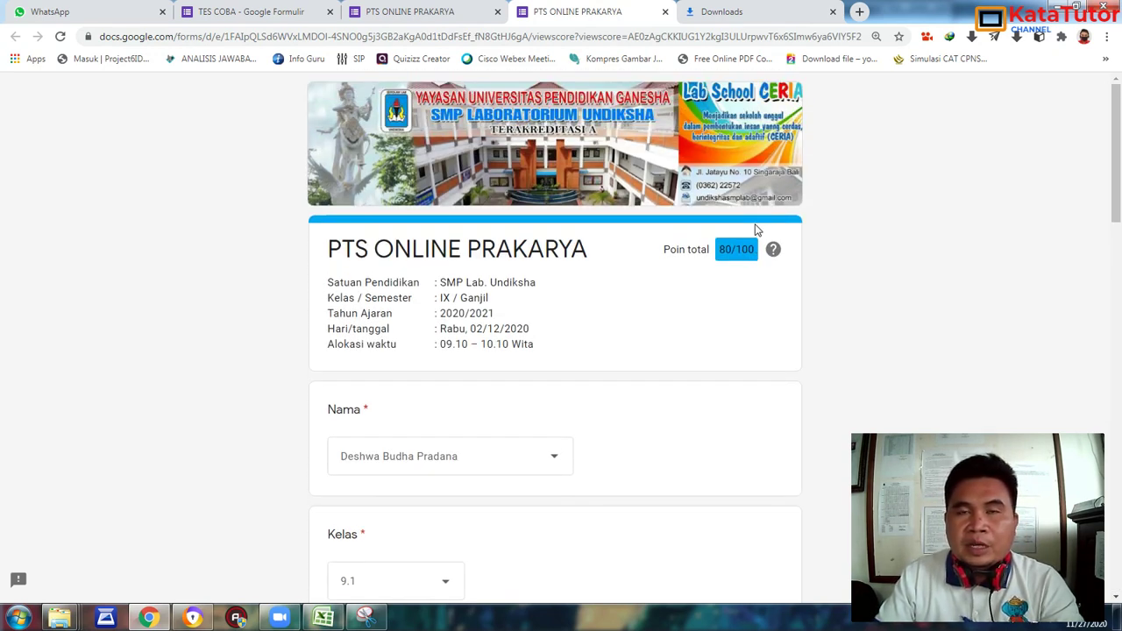
pyautogui.scroll(-13, 887, 219)
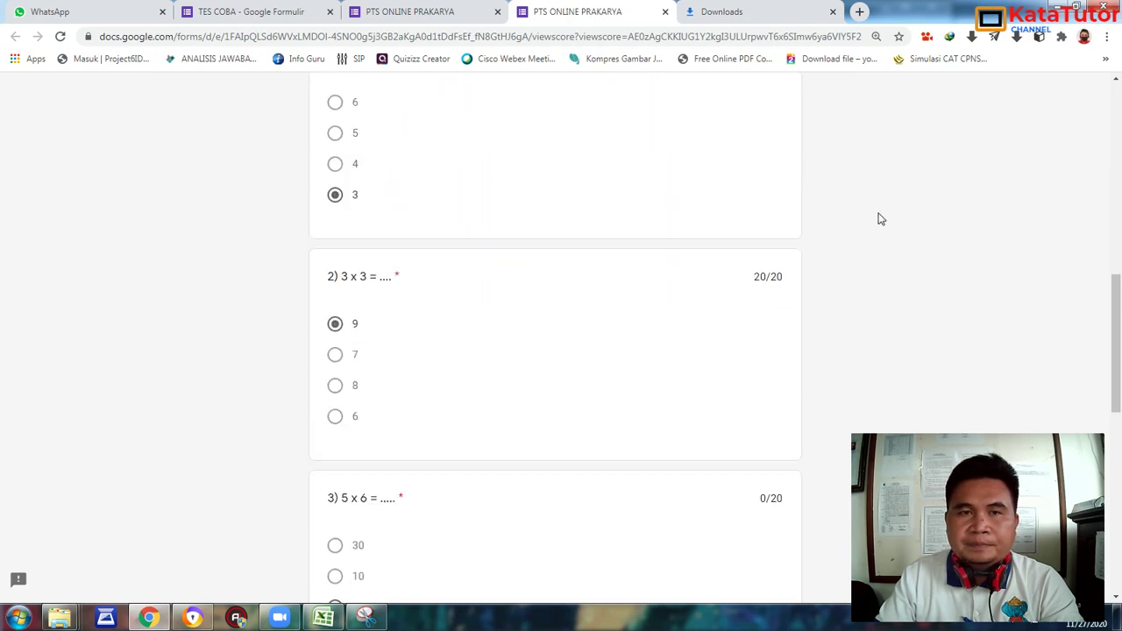
pyautogui.scroll(2, 881, 219)
pyautogui.scroll(7, 882, 219)
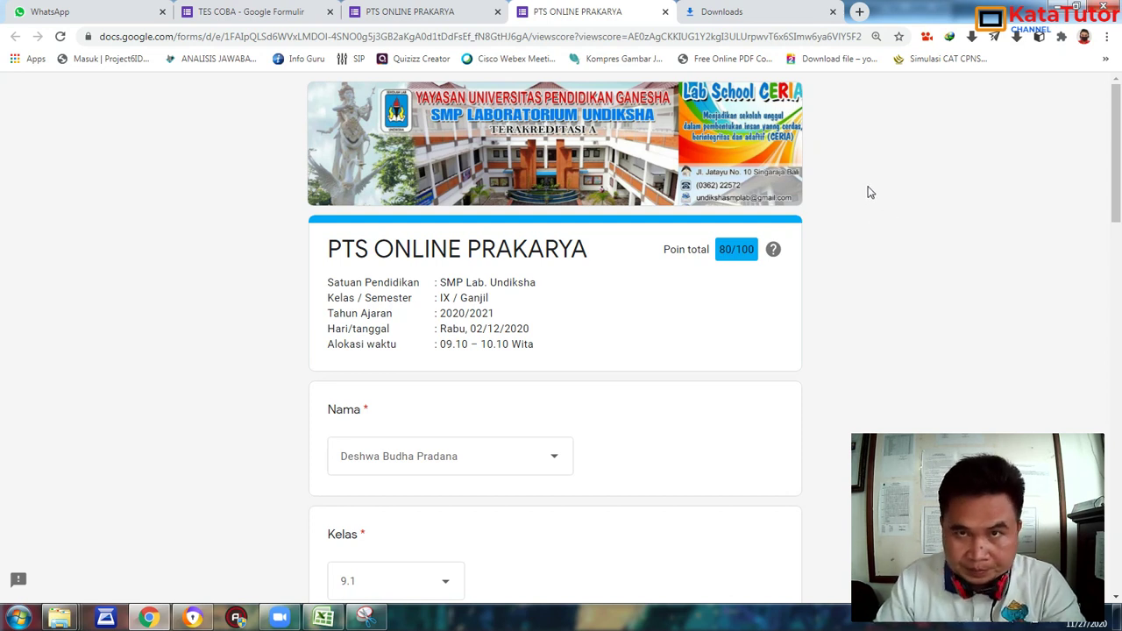
# Close the score page and the submission confirmation page, and dismiss the form editor's settings without saving.
pyautogui.click(666, 12)
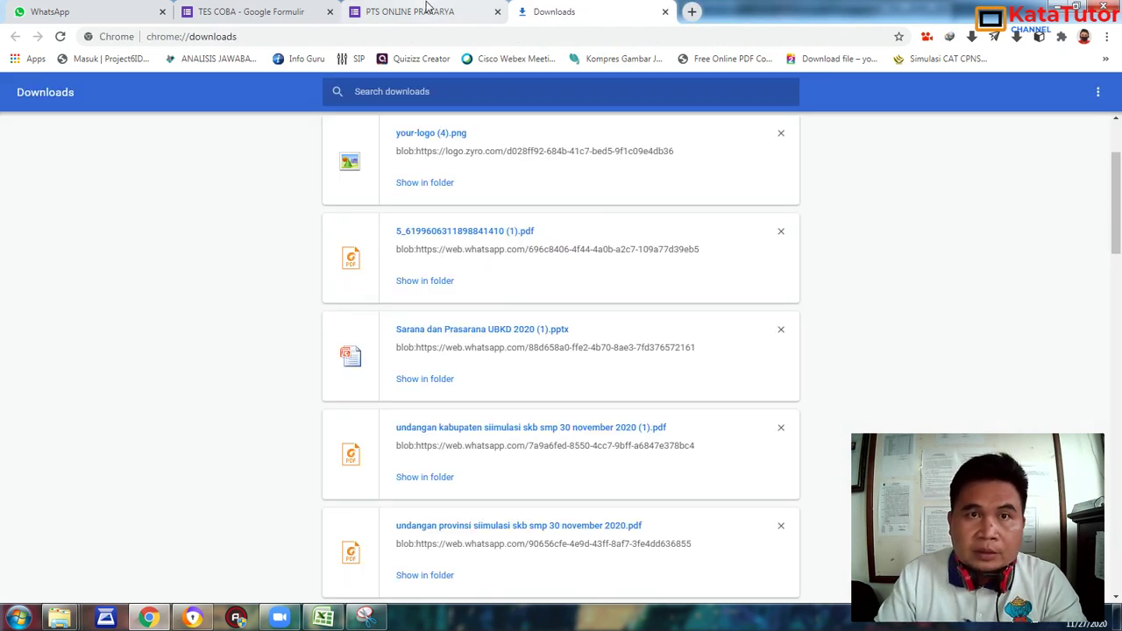
pyautogui.click(425, 12)
pyautogui.click(497, 12)
pyautogui.click(316, 11)
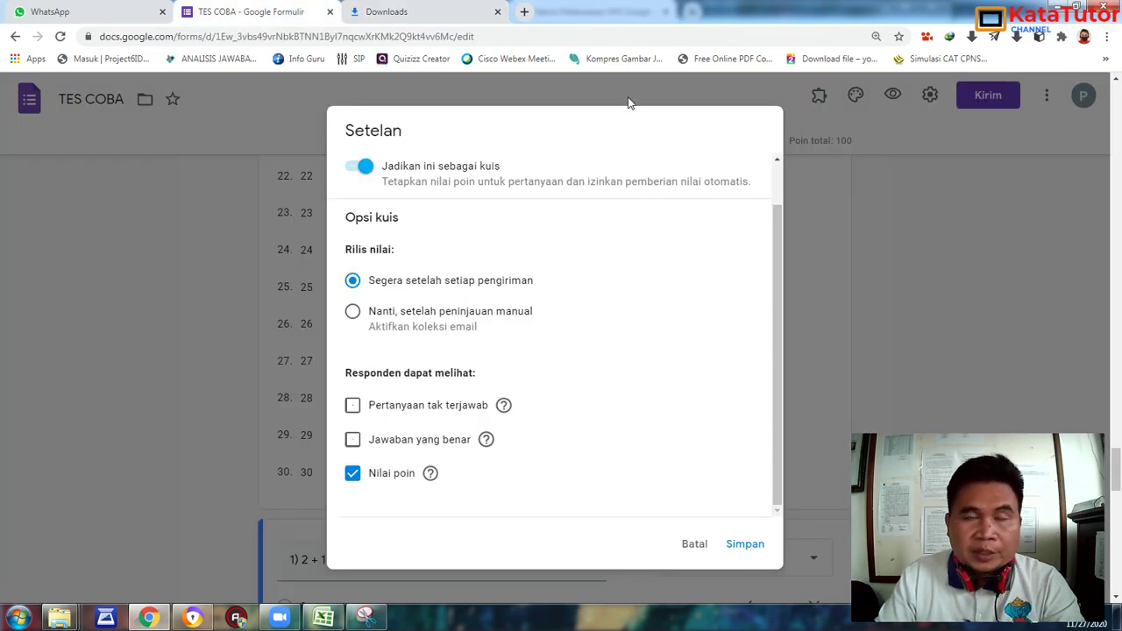
pyautogui.click(694, 545)
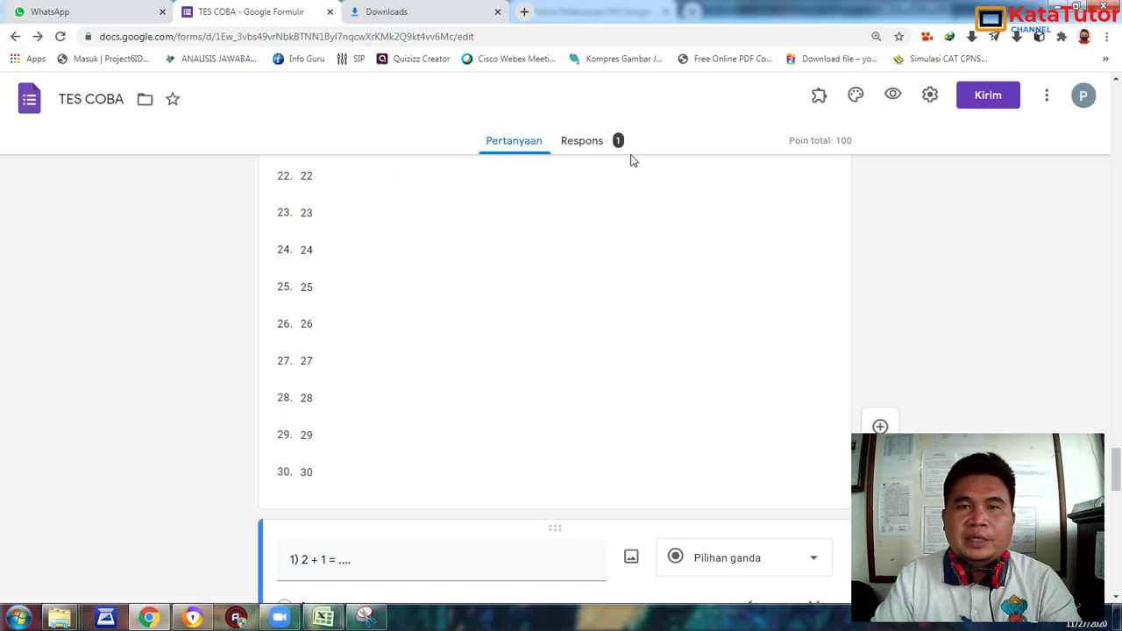
# Delete the test respondent's individual response from the form's responses.
pyautogui.click(614, 150)
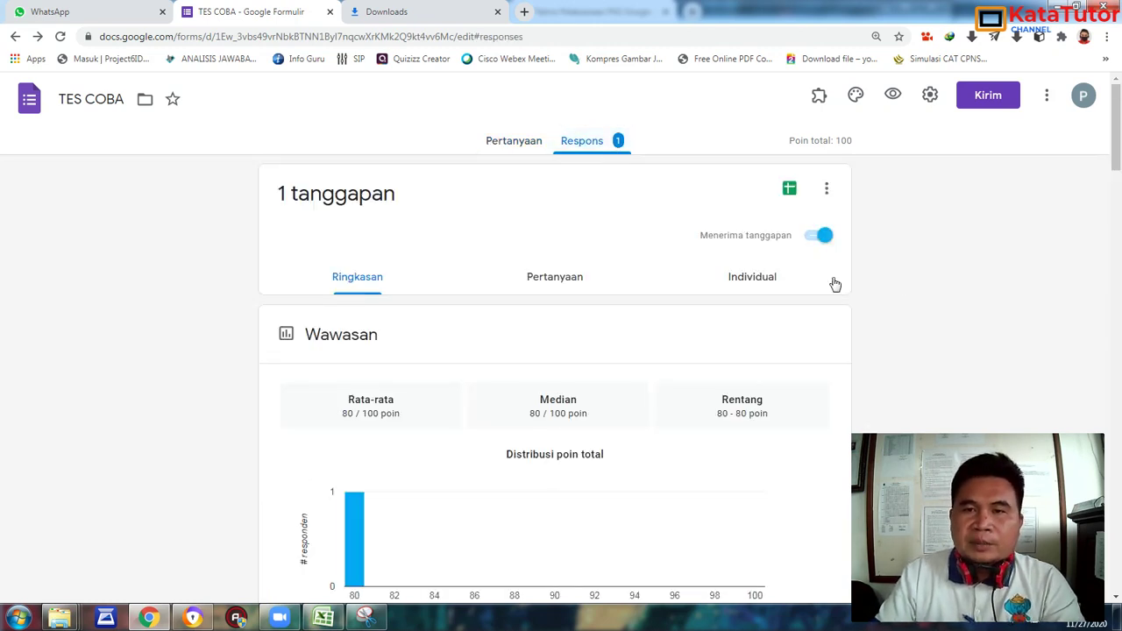
pyautogui.click(756, 281)
pyautogui.click(823, 324)
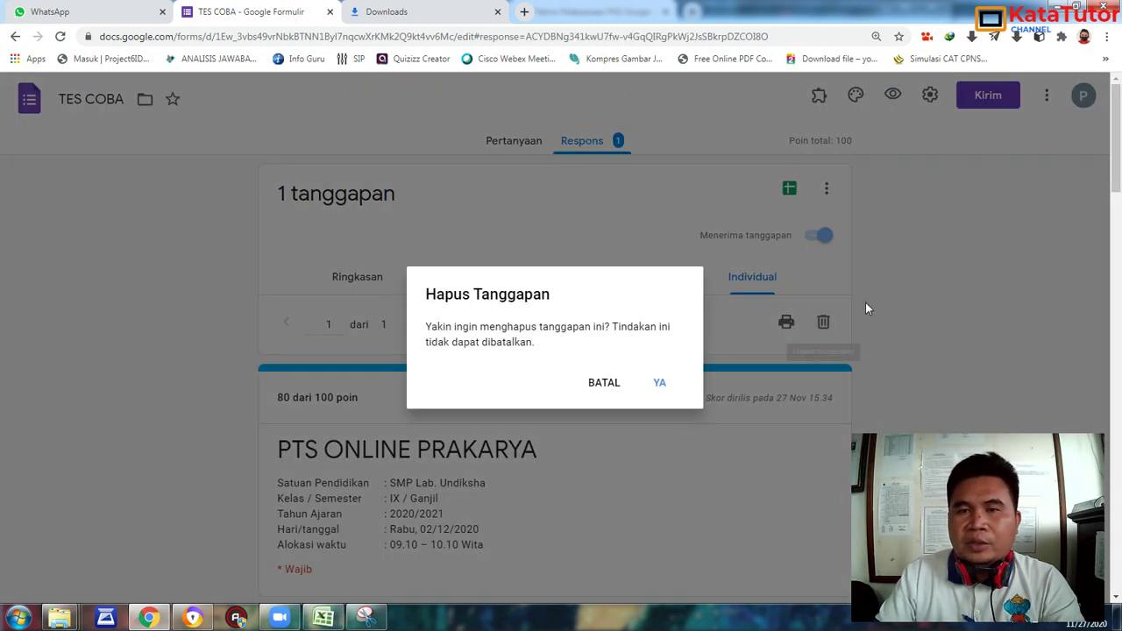
pyautogui.click(663, 386)
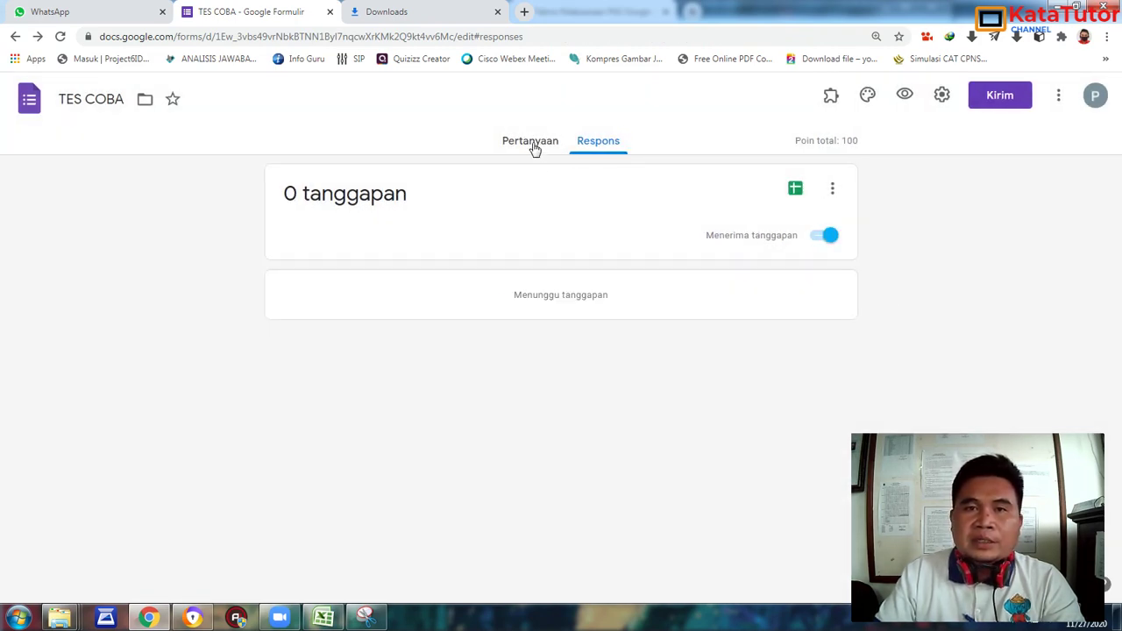
# Return to the form's questions and review the general and presentation settings, leaving them without saving.
pyautogui.click(527, 142)
pyautogui.scroll(-10, 903, 242)
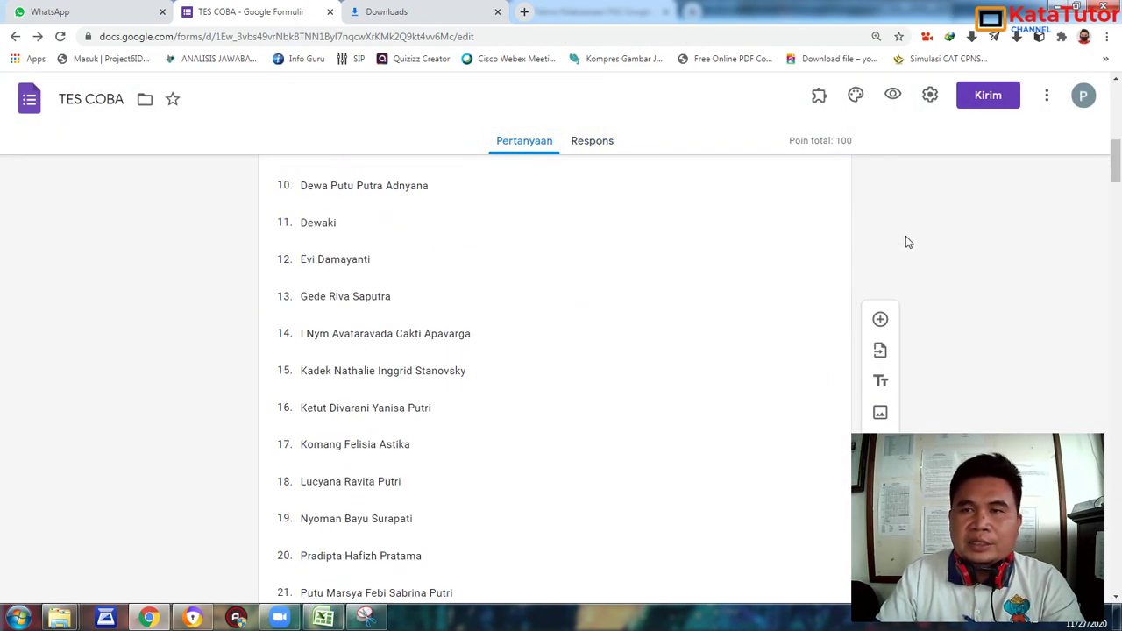
pyautogui.scroll(10, 910, 238)
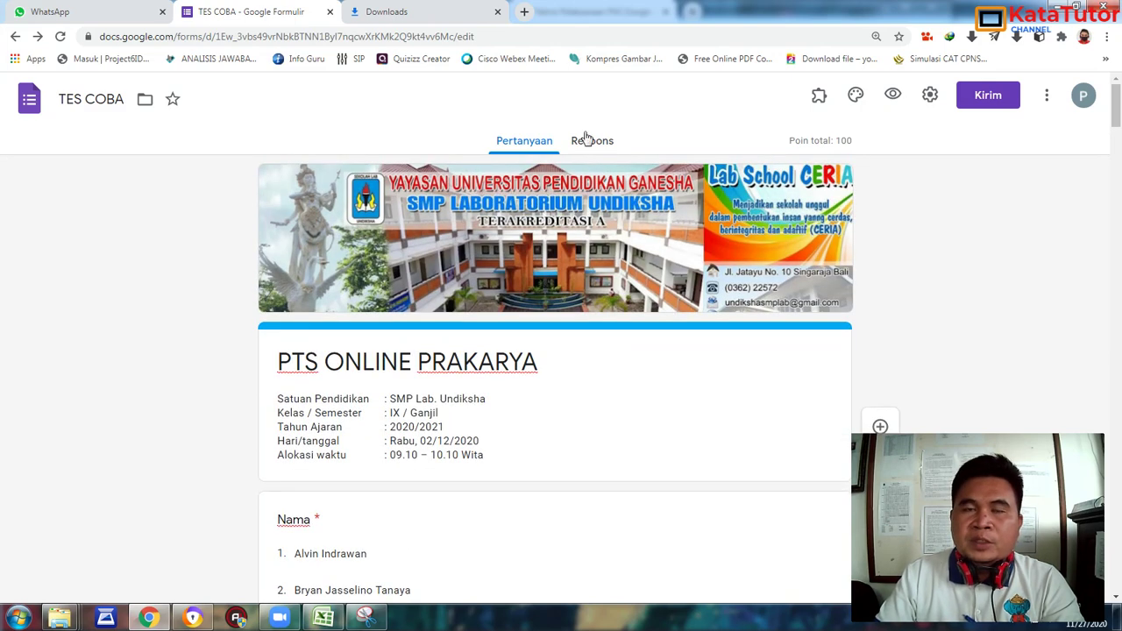
pyautogui.click(931, 98)
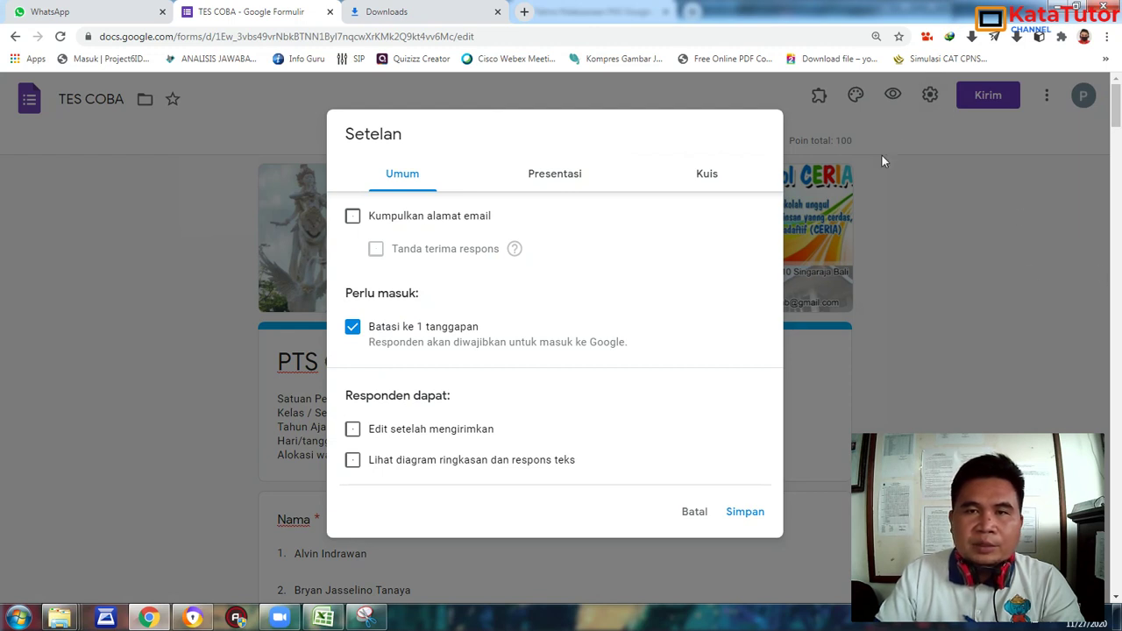
pyautogui.click(560, 179)
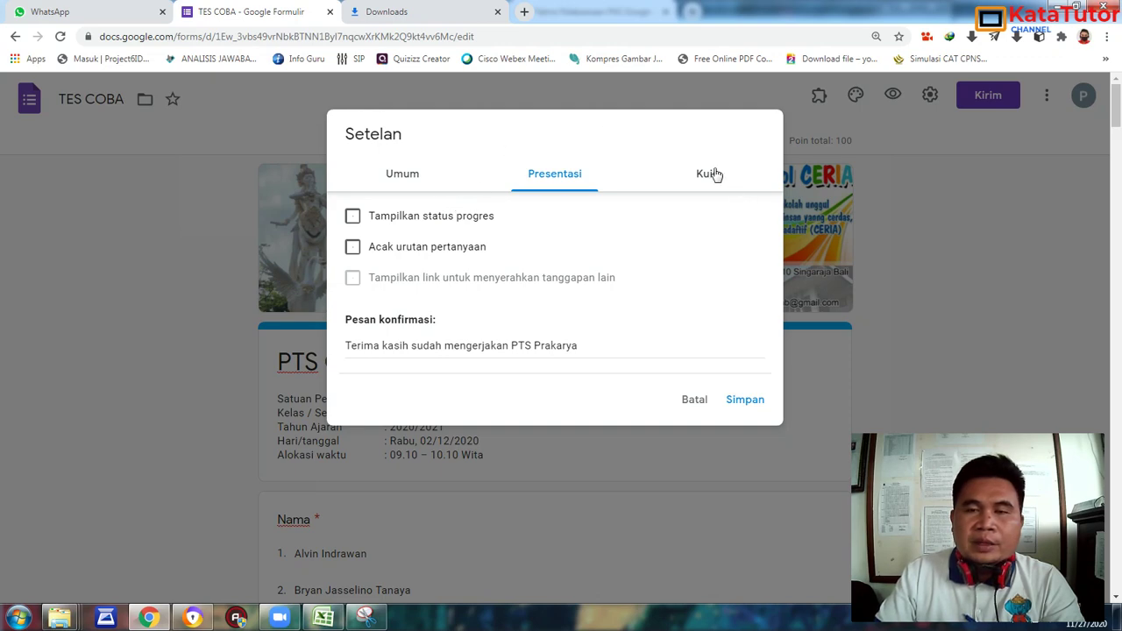
pyautogui.click(692, 401)
# Check the additional options of the Kelas drop-down question, including "Acak urutan opsi", without changing them.
pyautogui.scroll(-20, 934, 220)
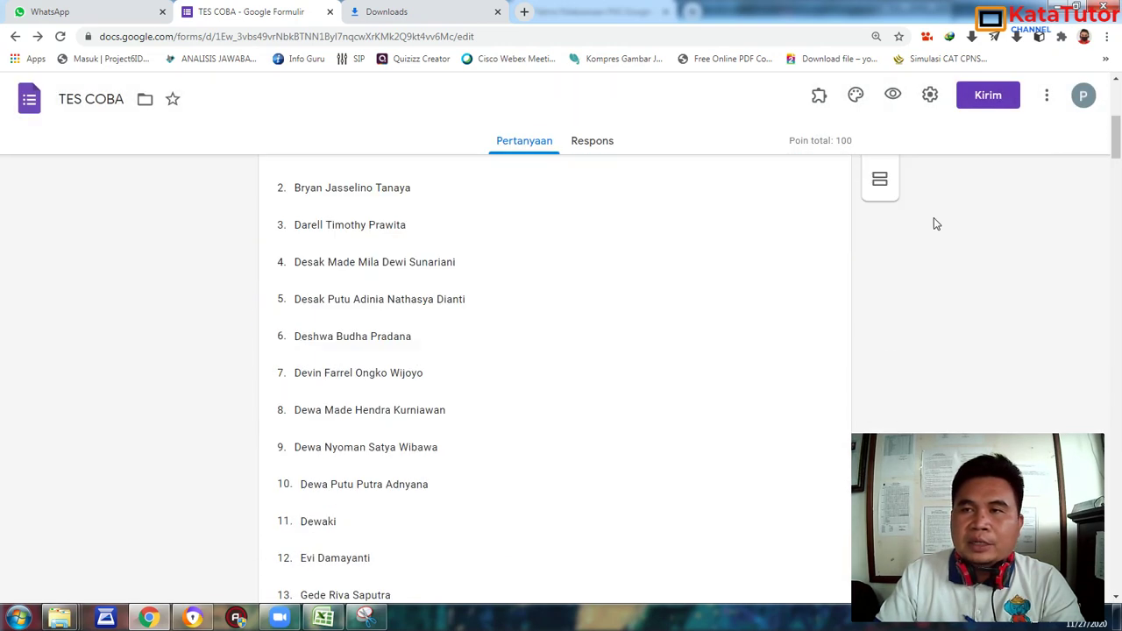
pyautogui.scroll(-20, 934, 224)
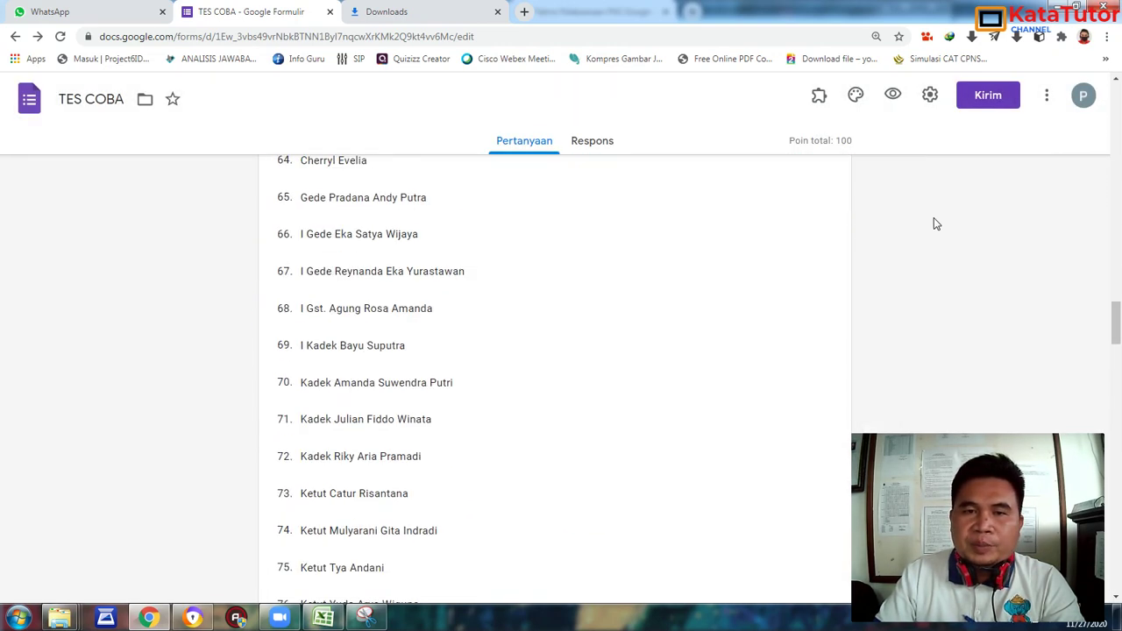
pyautogui.scroll(2, 934, 224)
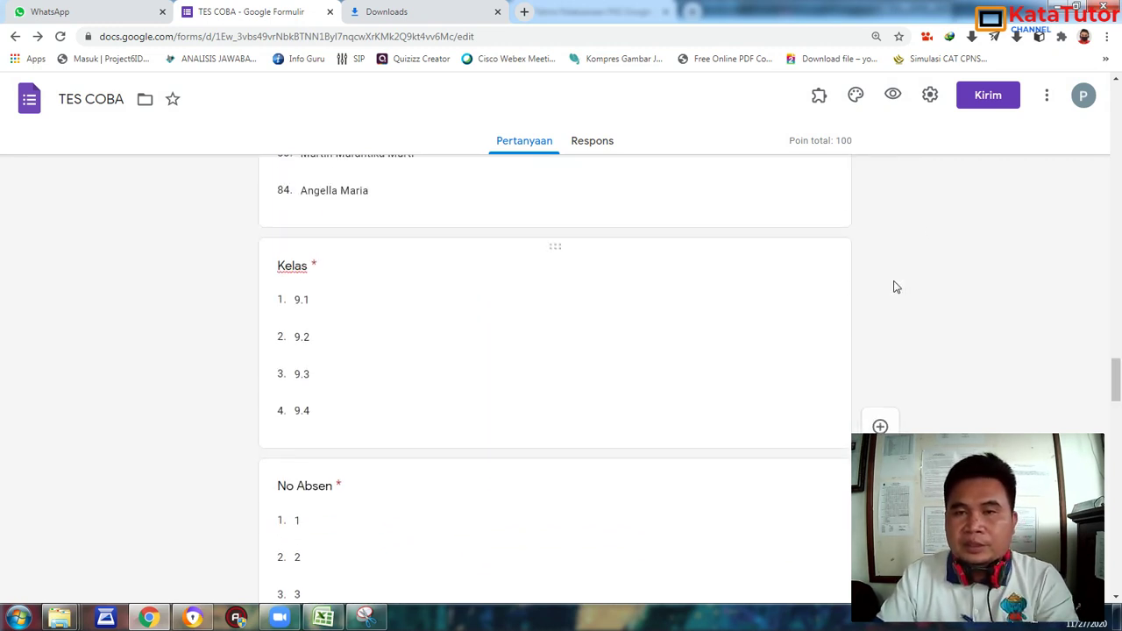
pyautogui.scroll(-1, 971, 265)
pyautogui.click(772, 239)
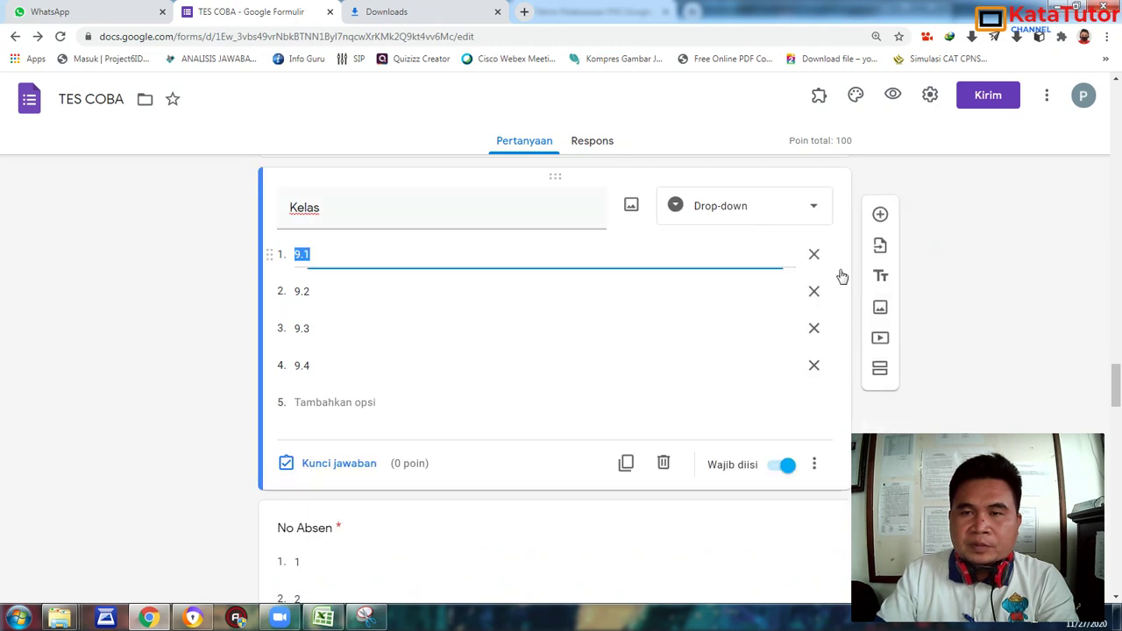
pyautogui.click(815, 467)
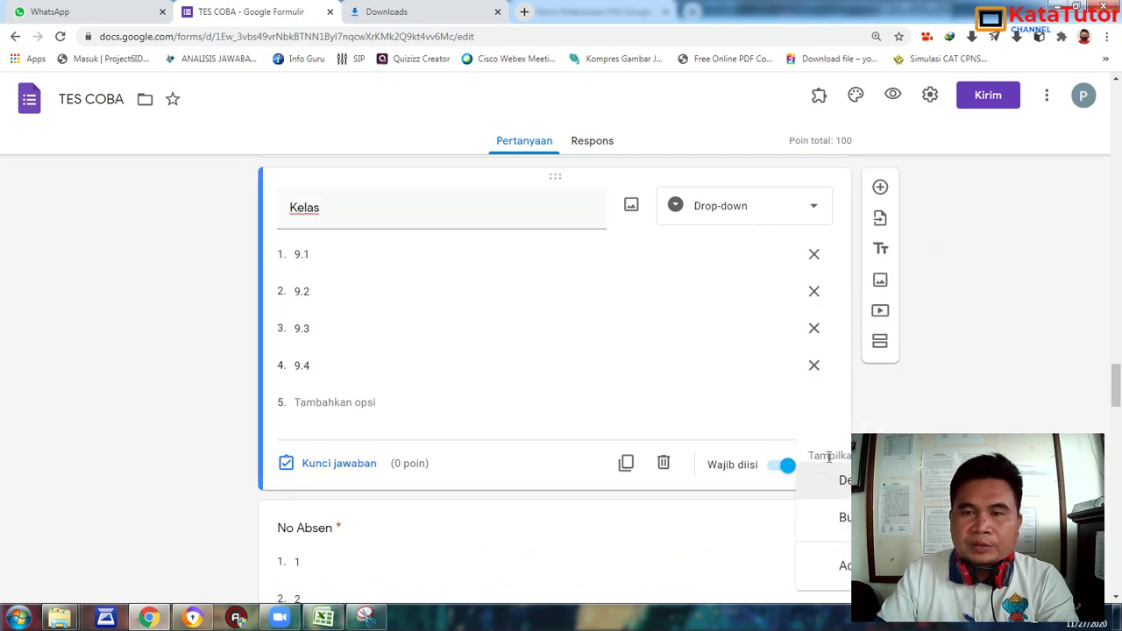
pyautogui.scroll(-1, 945, 264)
pyautogui.scroll(-2, 944, 264)
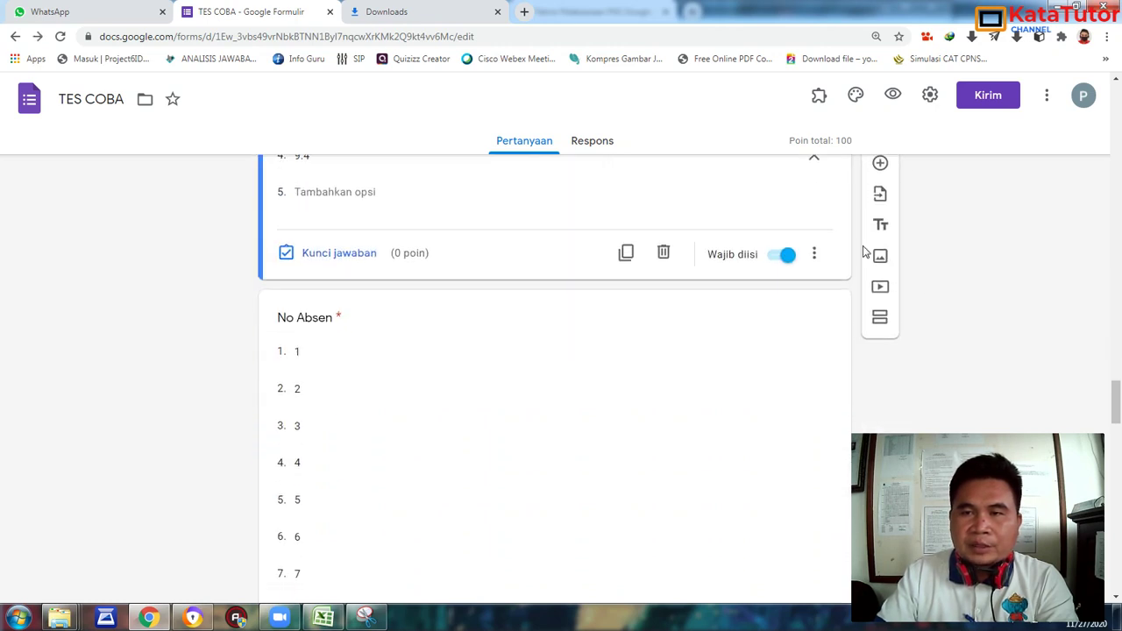
pyautogui.click(814, 254)
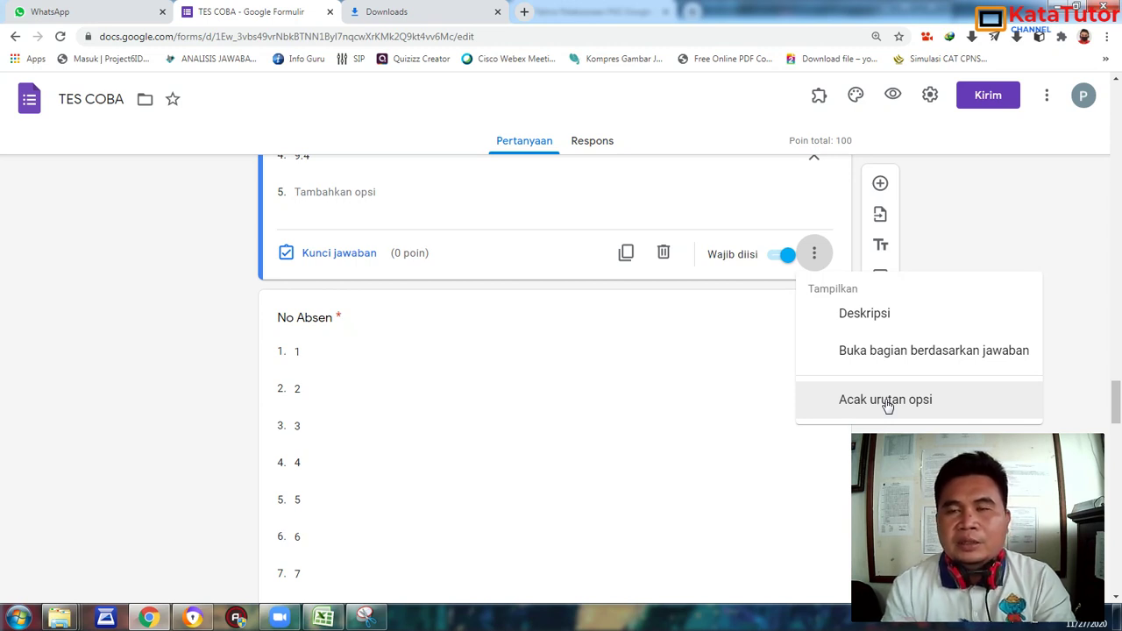
pyautogui.click(970, 217)
# Check the "Acak urutan pertanyaan" setting in the form's presentation settings and leave without saving.
pyautogui.click(930, 95)
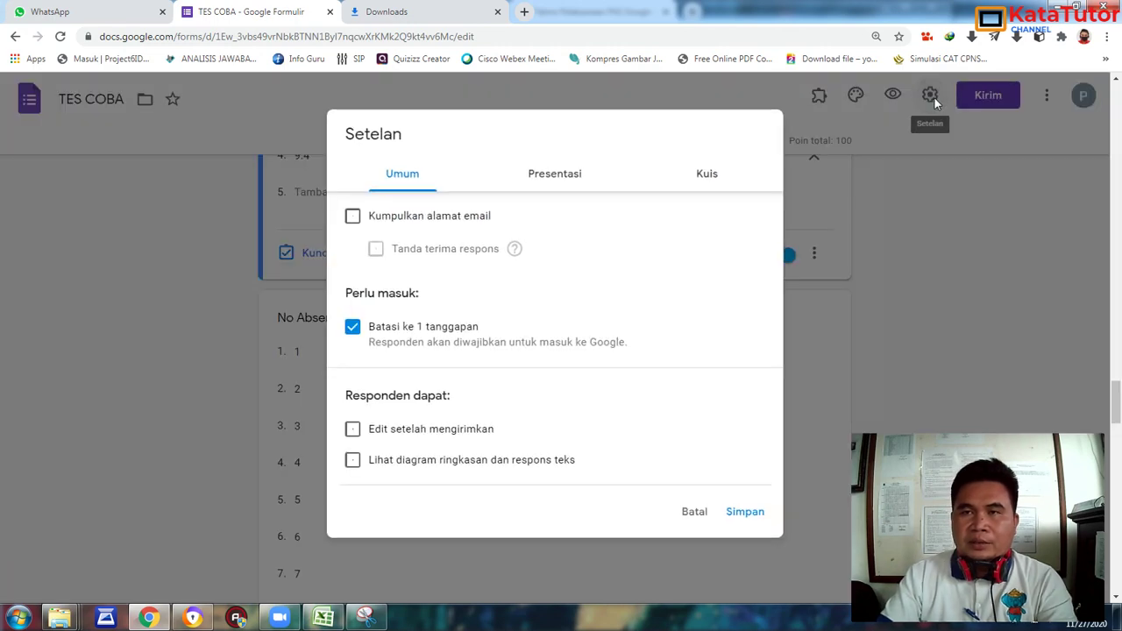
pyautogui.click(563, 180)
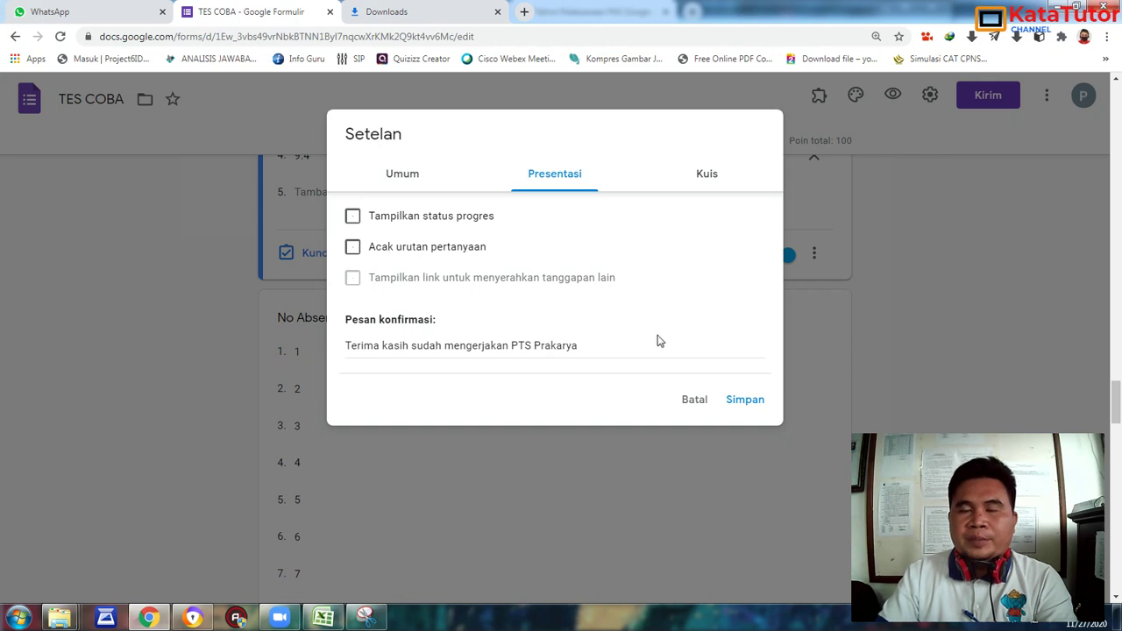
pyautogui.click(694, 402)
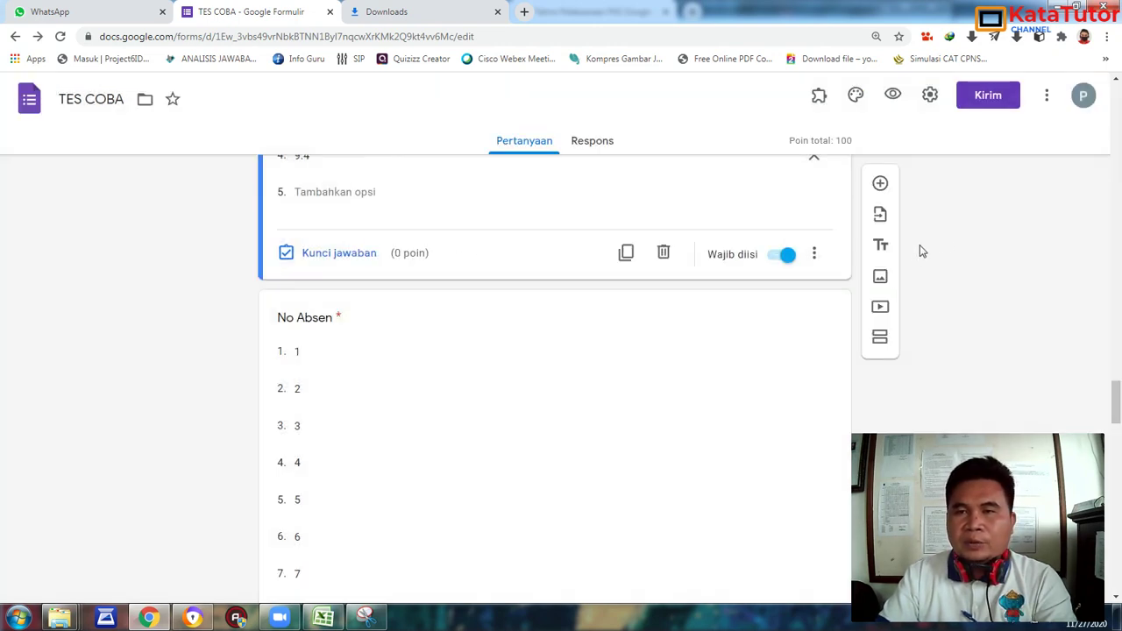
# Check the "Acak urutan opsi" setting of question 1 (2 + 1) without changing it.
pyautogui.scroll(2, 972, 235)
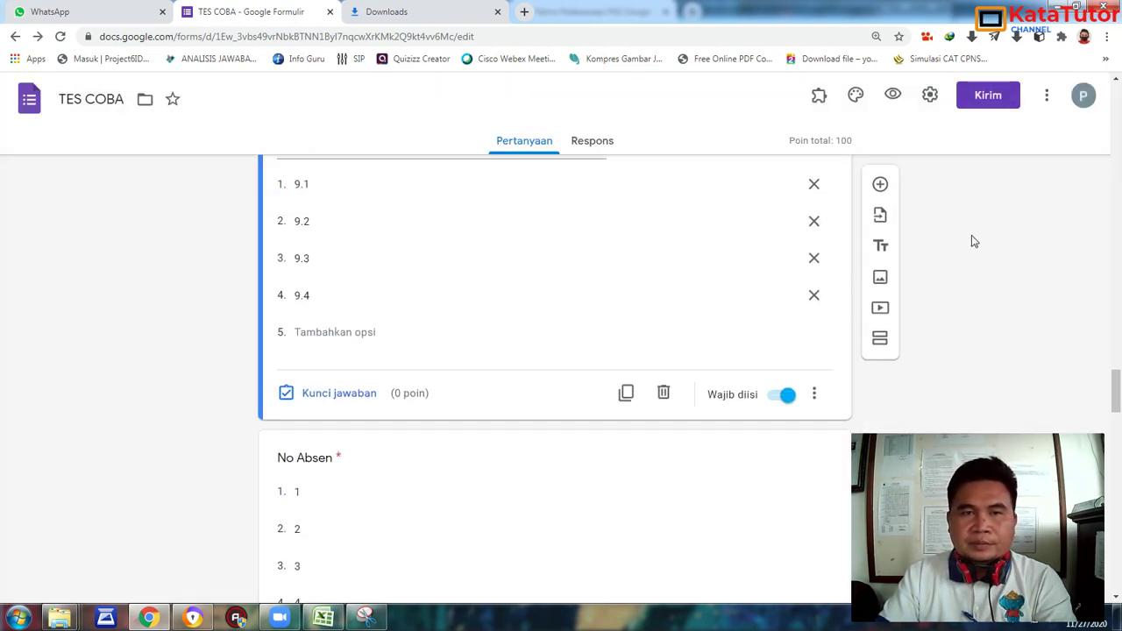
pyautogui.scroll(-1, 971, 235)
pyautogui.scroll(-18, 971, 236)
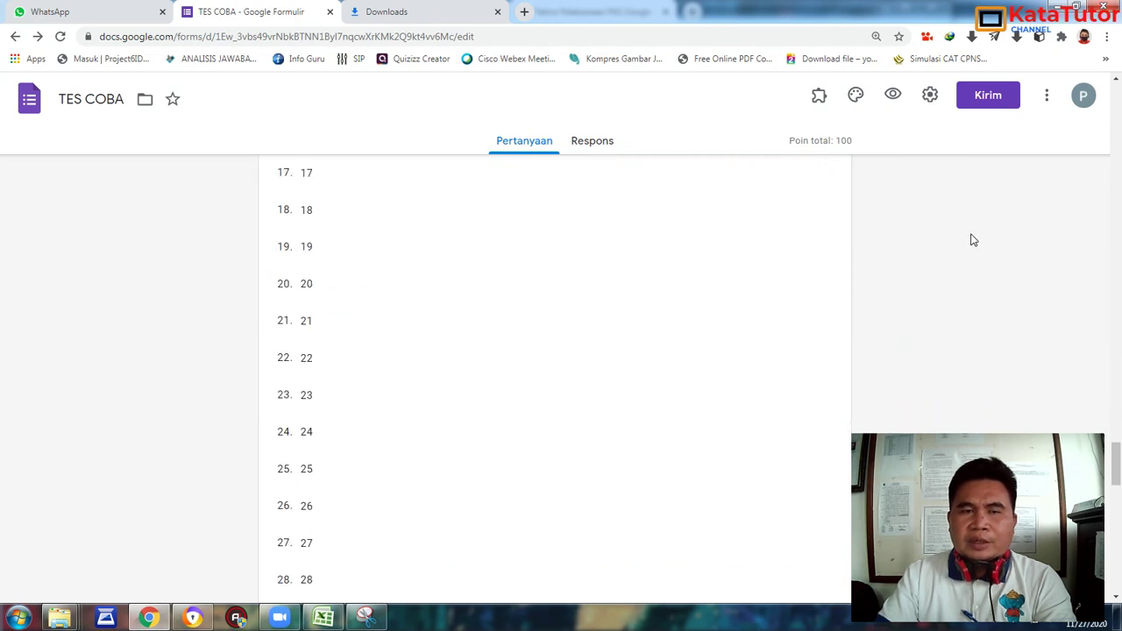
pyautogui.scroll(4, 971, 241)
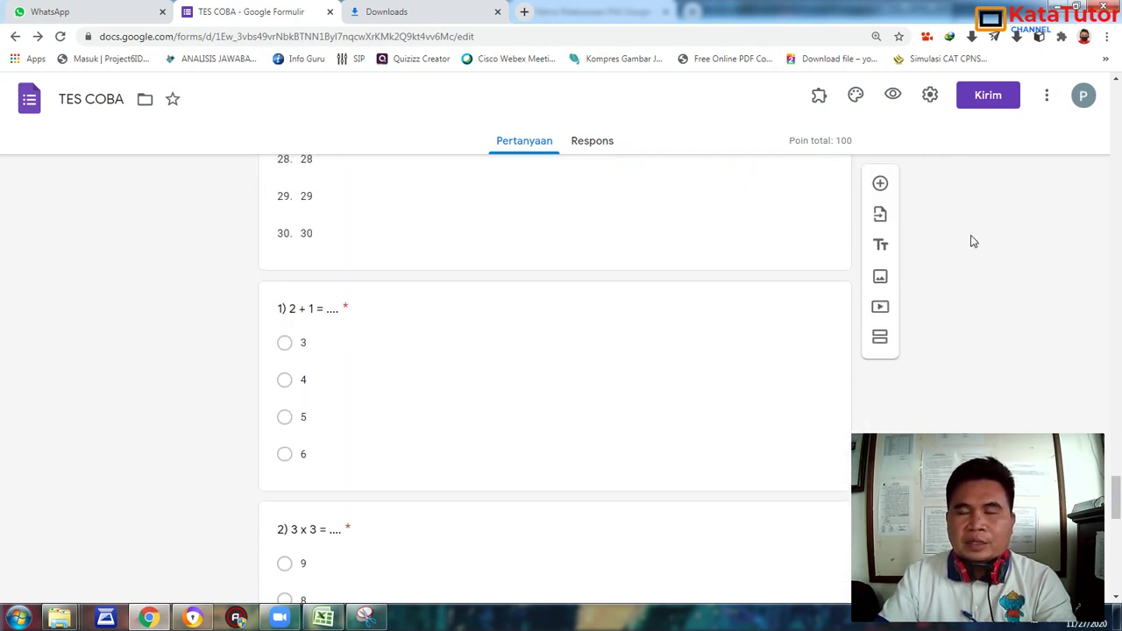
pyautogui.scroll(-2, 972, 240)
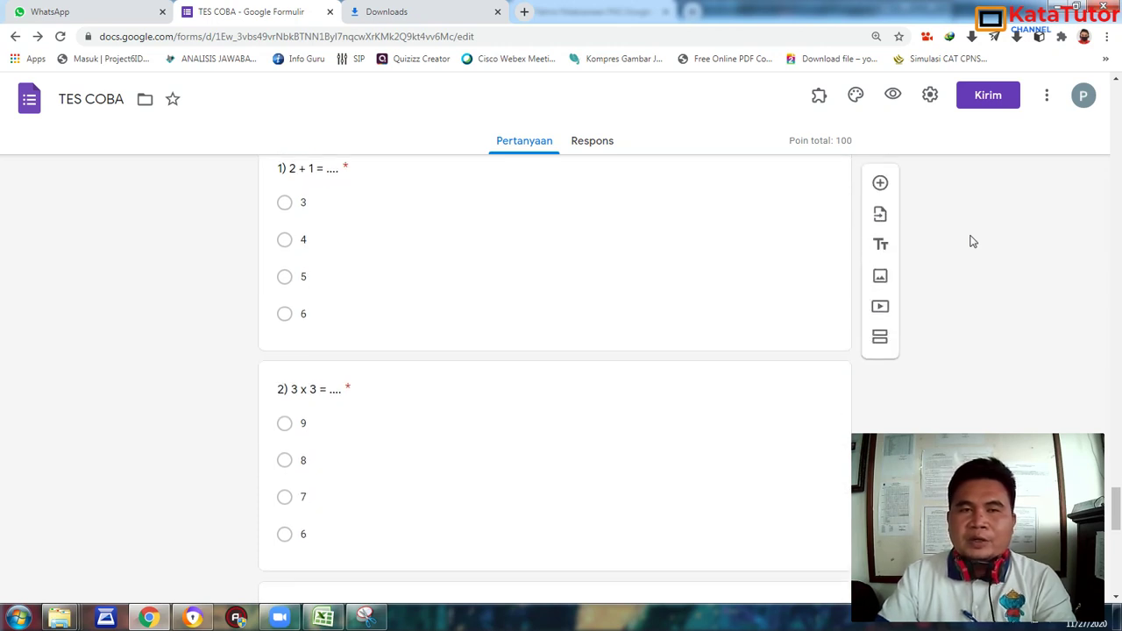
pyautogui.scroll(-3, 806, 342)
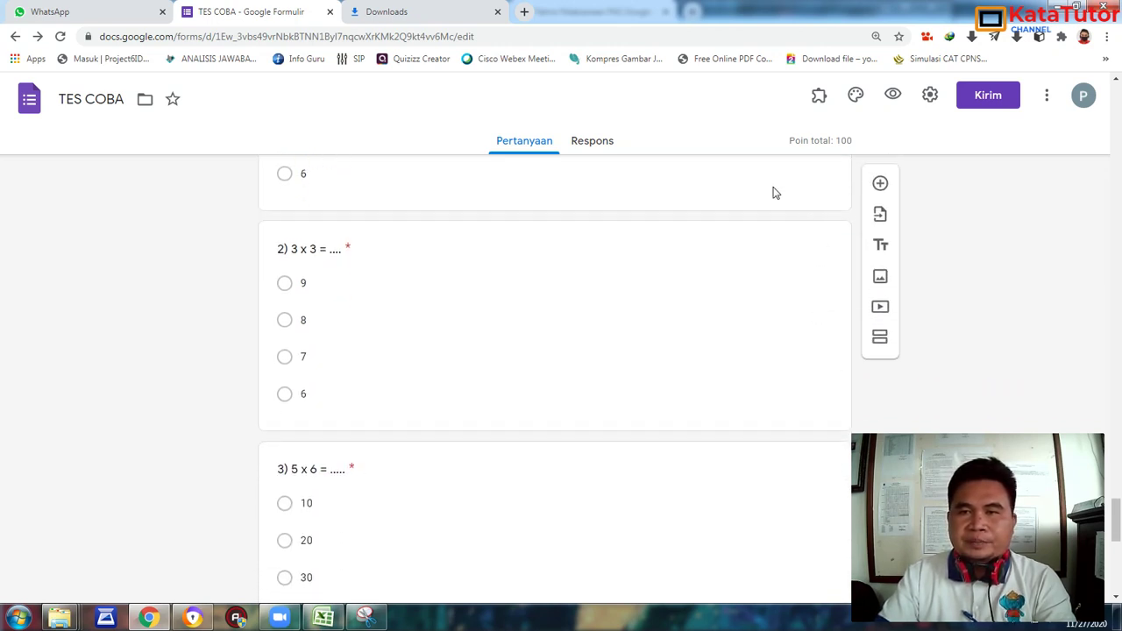
pyautogui.click(811, 209)
pyautogui.click(815, 195)
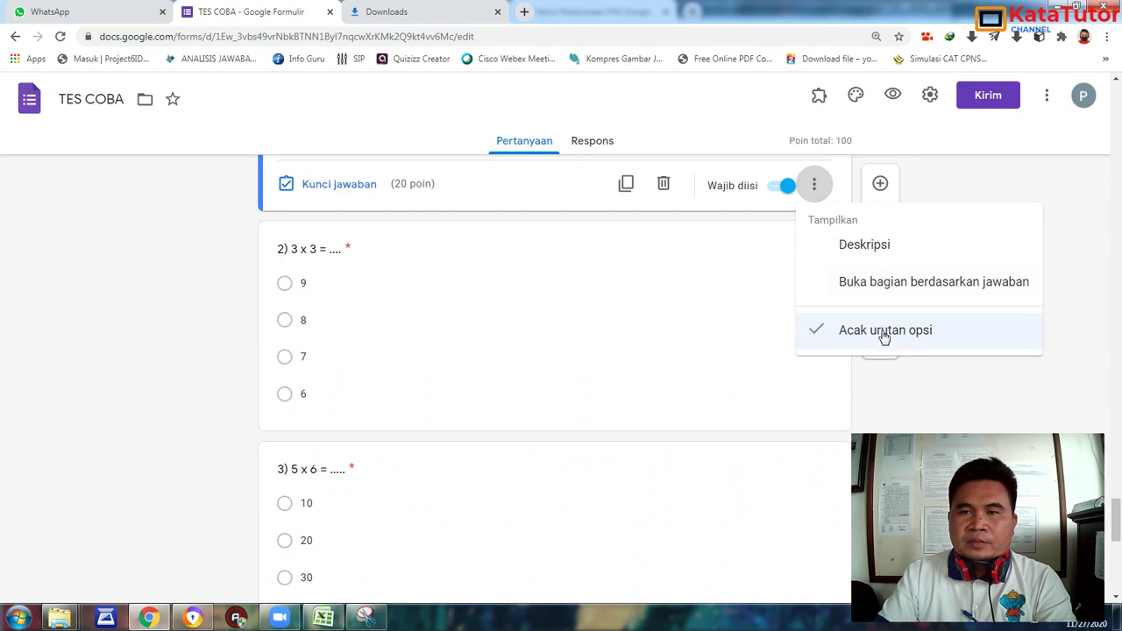
pyautogui.click(989, 190)
# Open a preview of the form as respondents see it.
pyautogui.scroll(4, 899, 200)
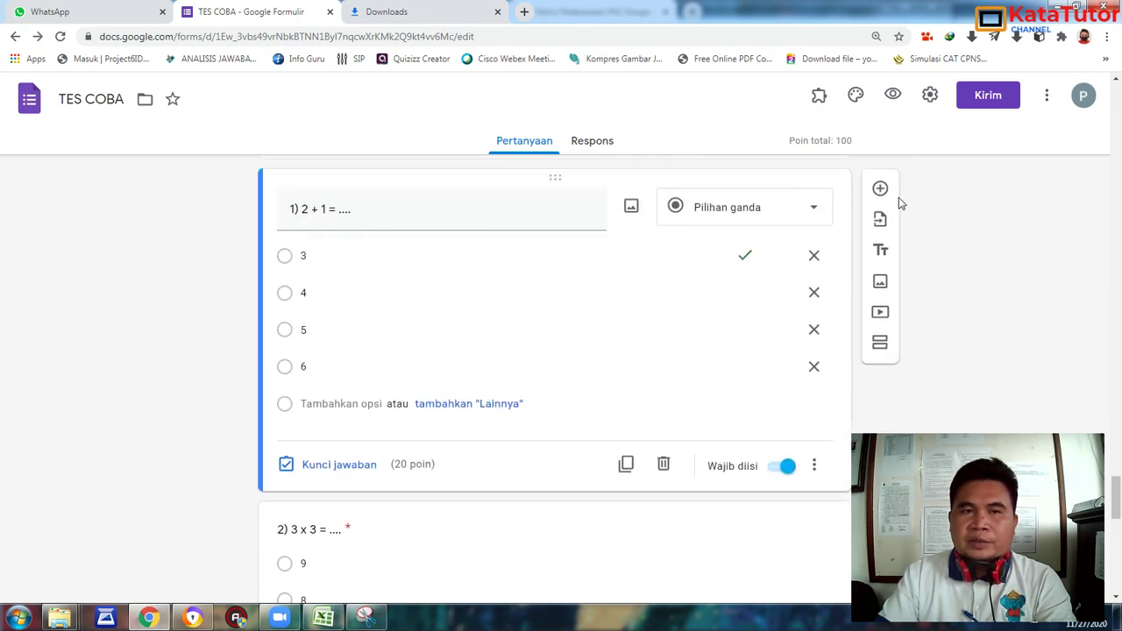
pyautogui.click(891, 98)
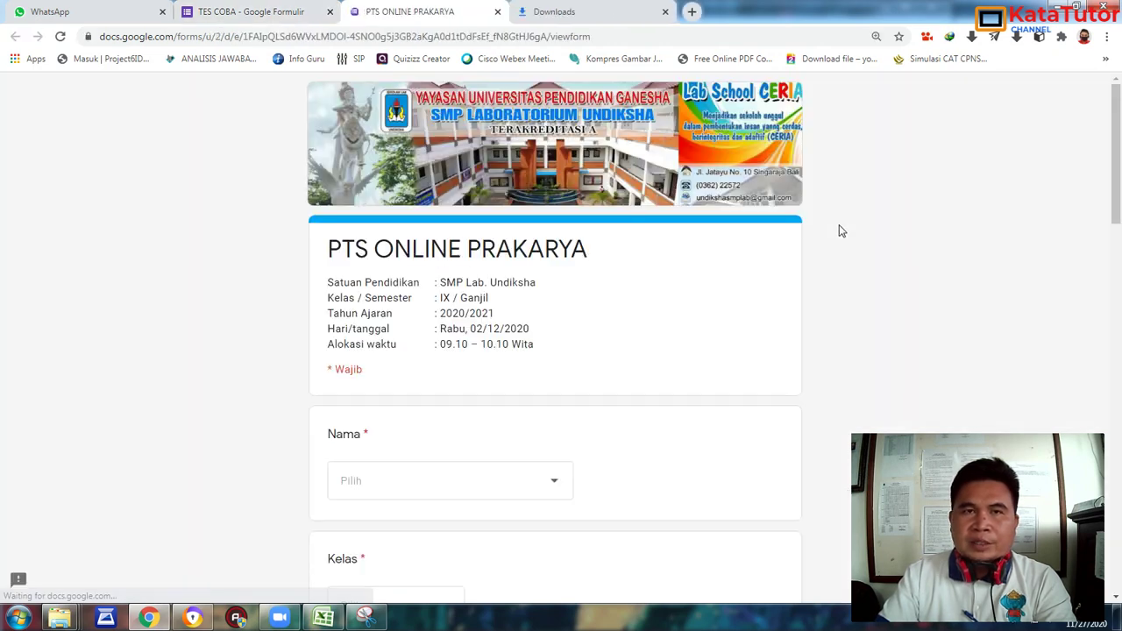
# Compare the answer order of question 1 (2 + 1) in the preview with its order in the form editor.
pyautogui.scroll(-5, 717, 215)
pyautogui.scroll(-2, 717, 217)
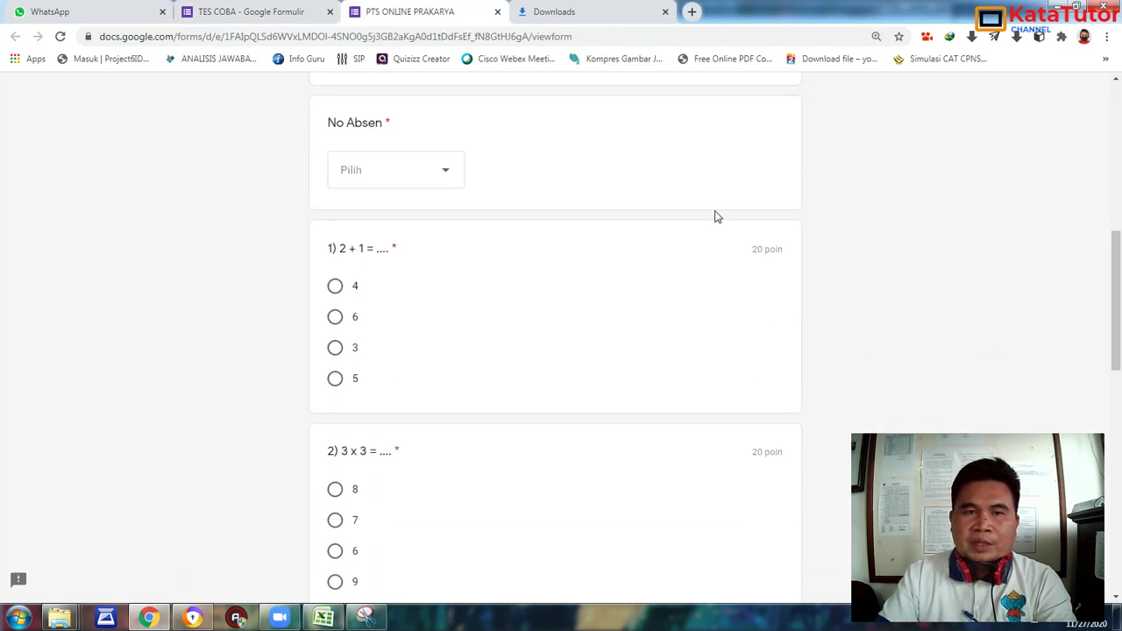
pyautogui.click(248, 11)
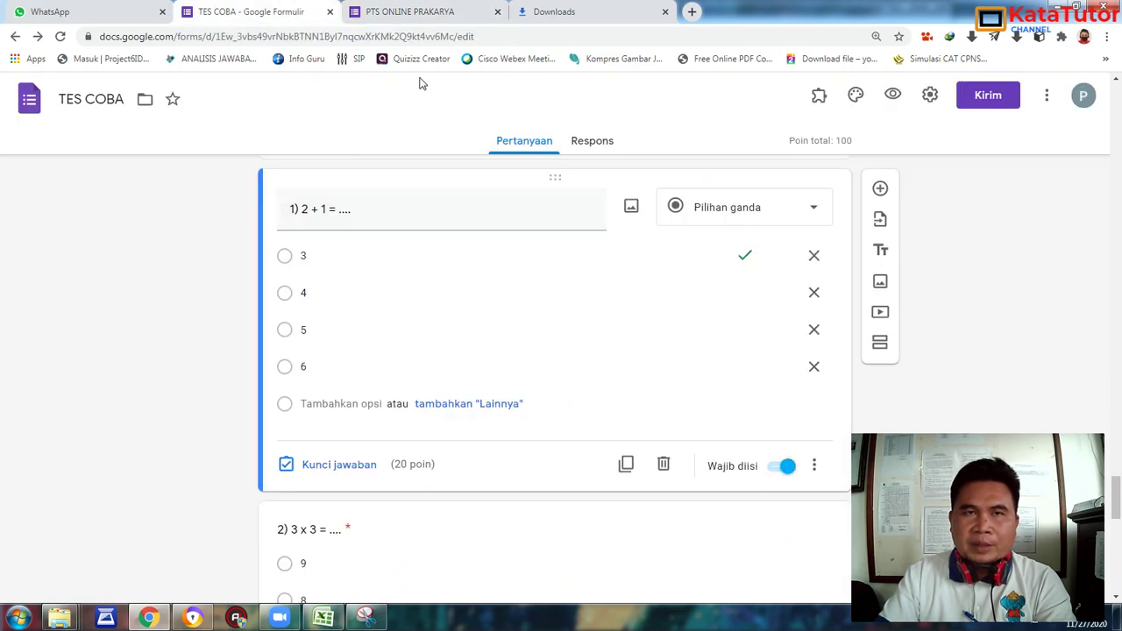
pyautogui.click(406, 9)
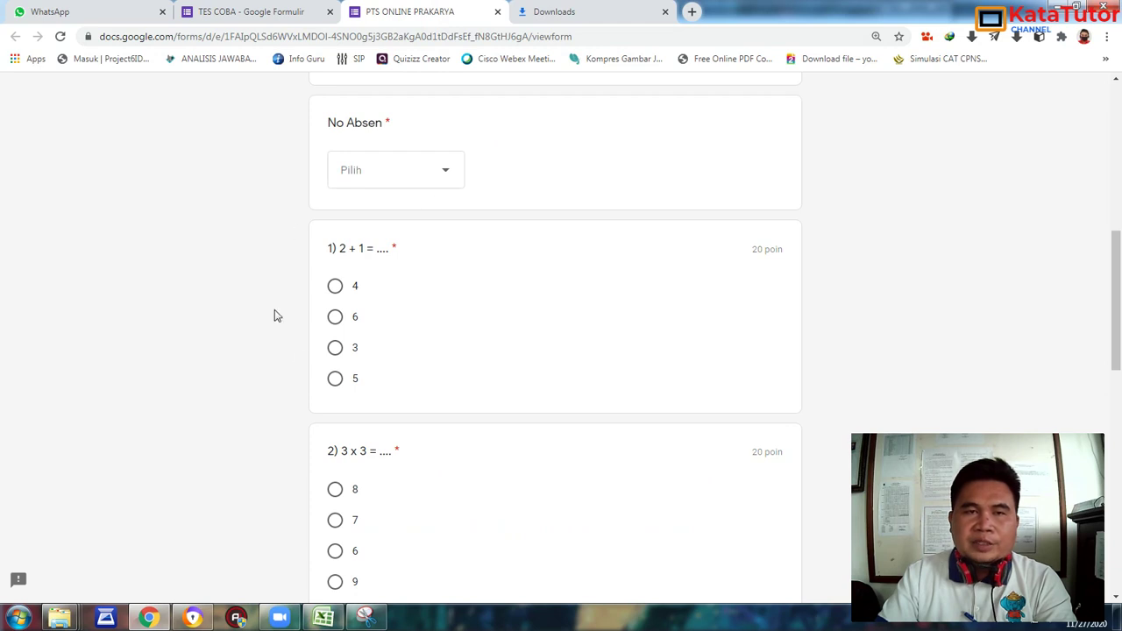
pyautogui.click(302, 16)
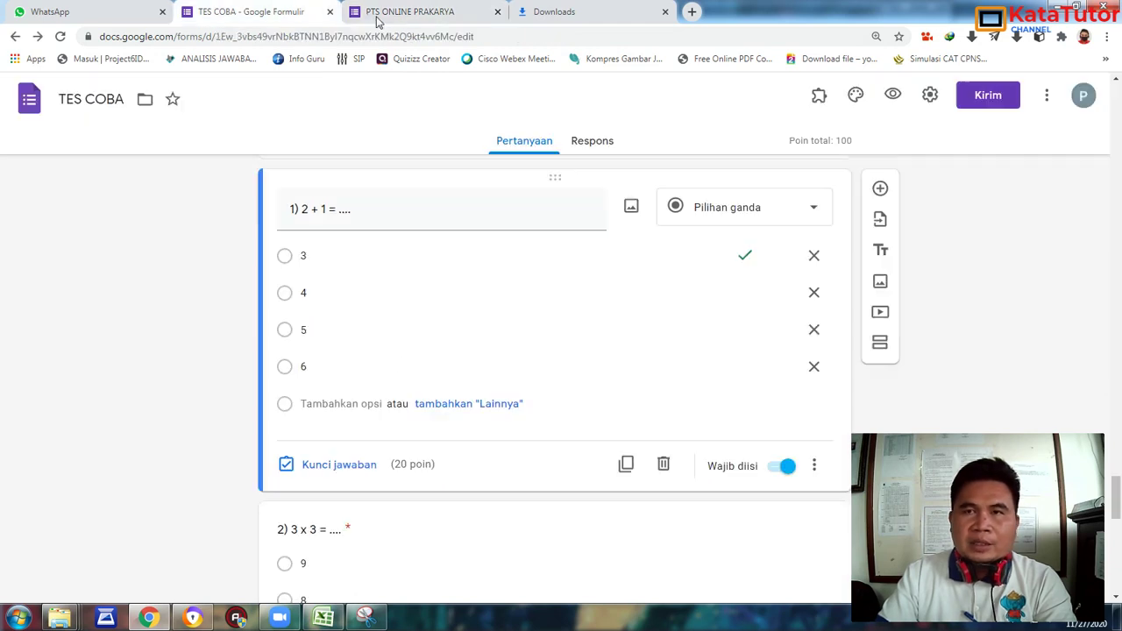
# Open a second preview of the form and compare the answer order of questions 1 and 2 between both previews.
pyautogui.click(894, 97)
pyautogui.scroll(-4, 505, 279)
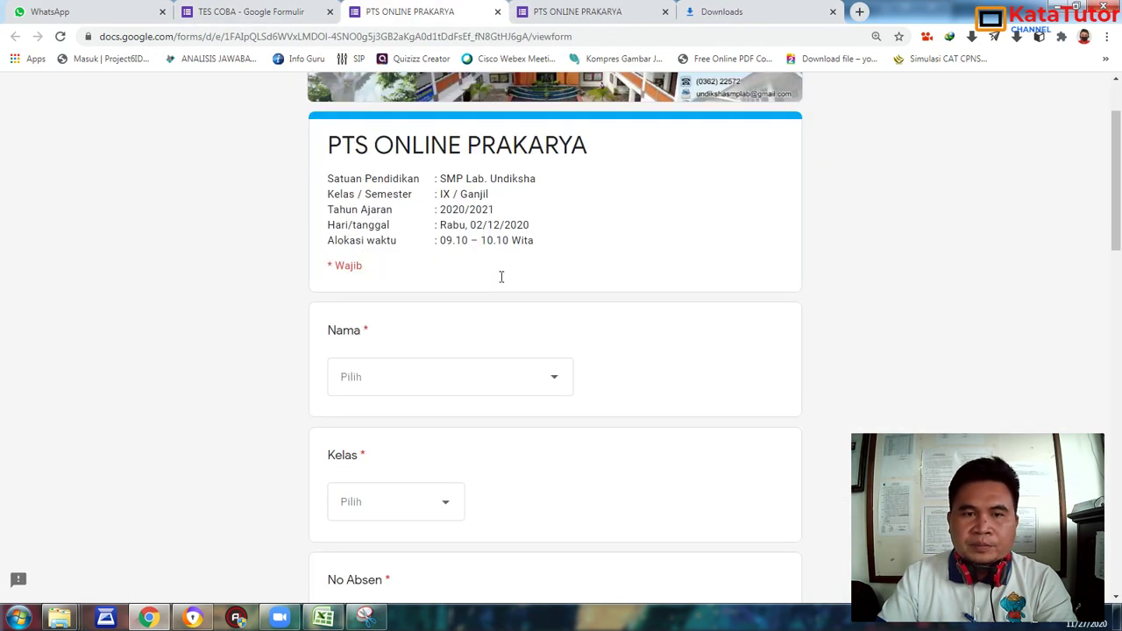
pyautogui.scroll(-2, 506, 279)
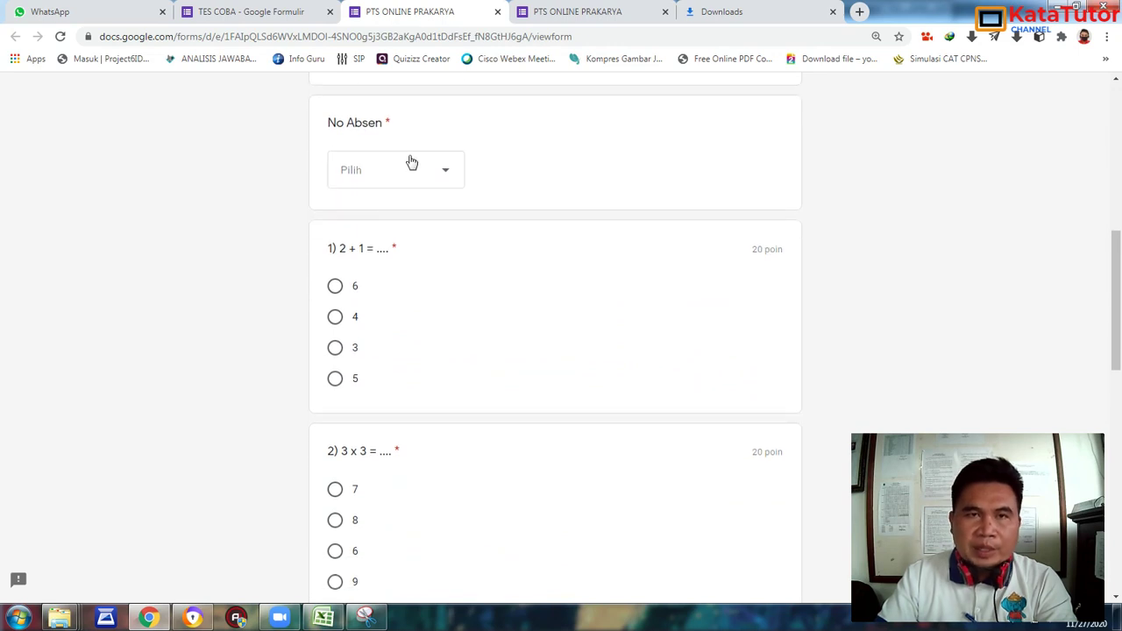
pyautogui.click(570, 12)
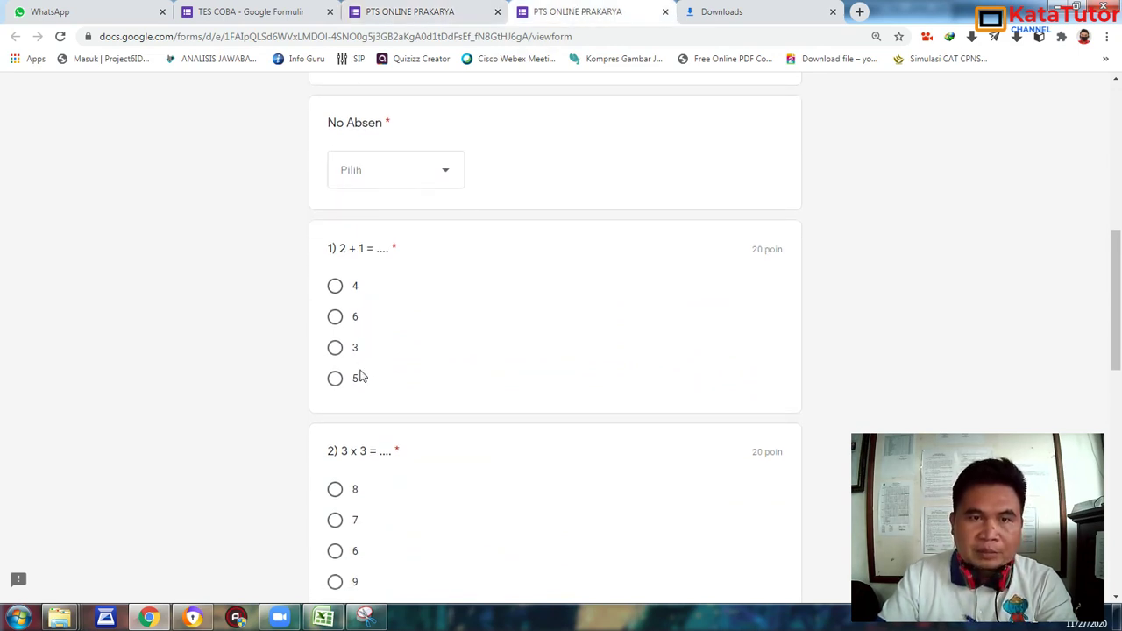
pyautogui.click(439, 11)
pyautogui.click(600, 12)
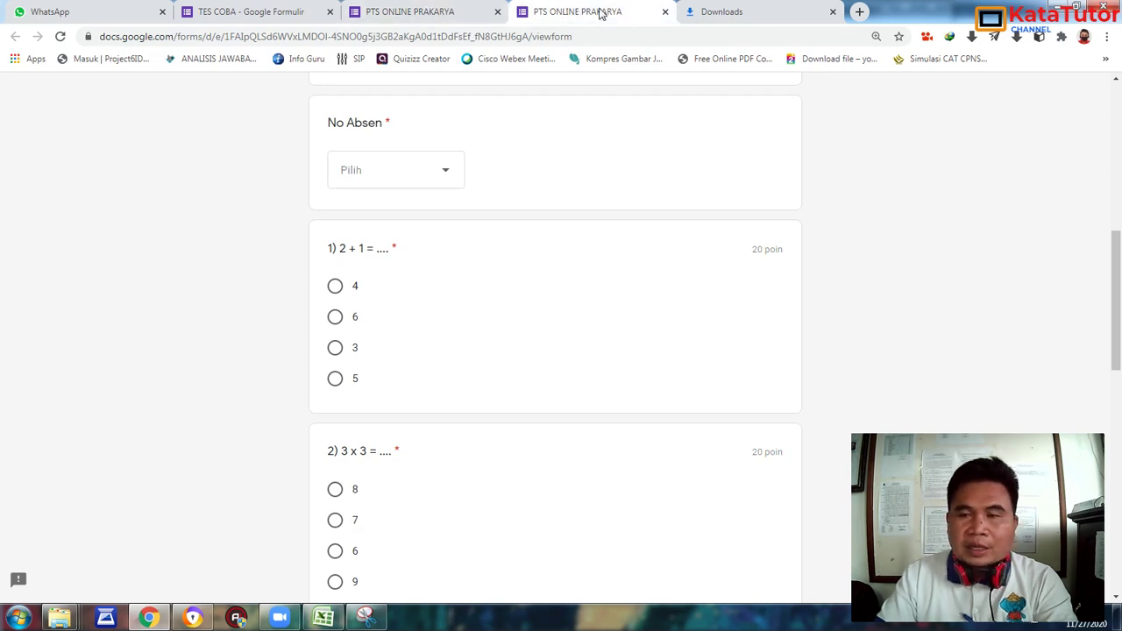
pyautogui.click(418, 12)
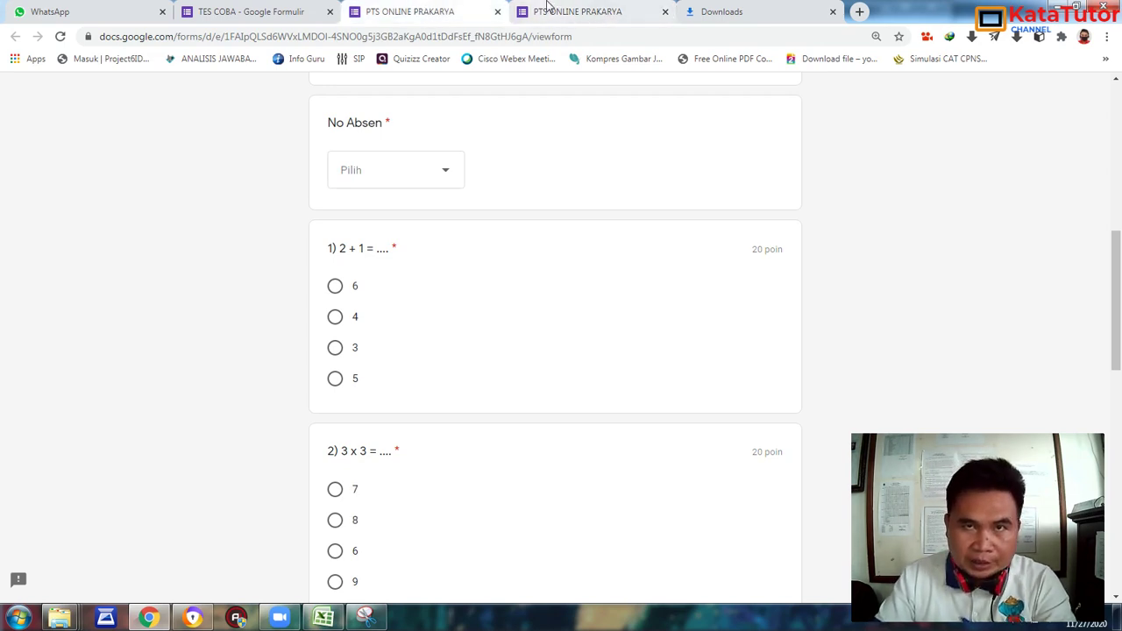
pyautogui.click(575, 13)
# Close both preview pages and return to the TES COBA form editor.
pyautogui.click(664, 12)
pyautogui.click(472, 11)
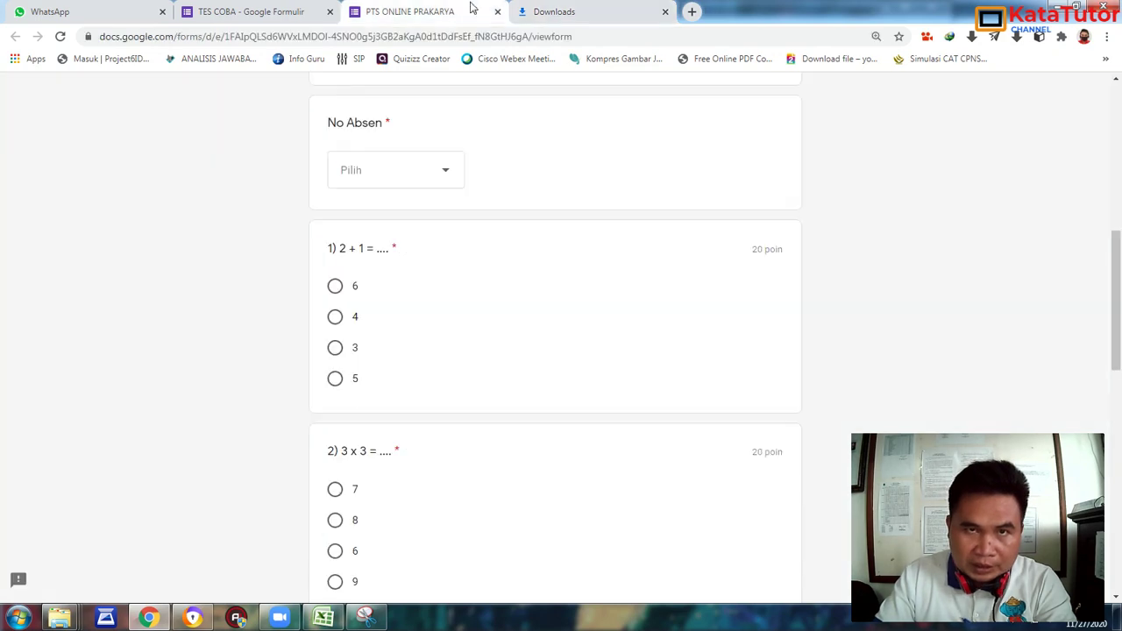
pyautogui.click(497, 11)
pyautogui.click(250, 10)
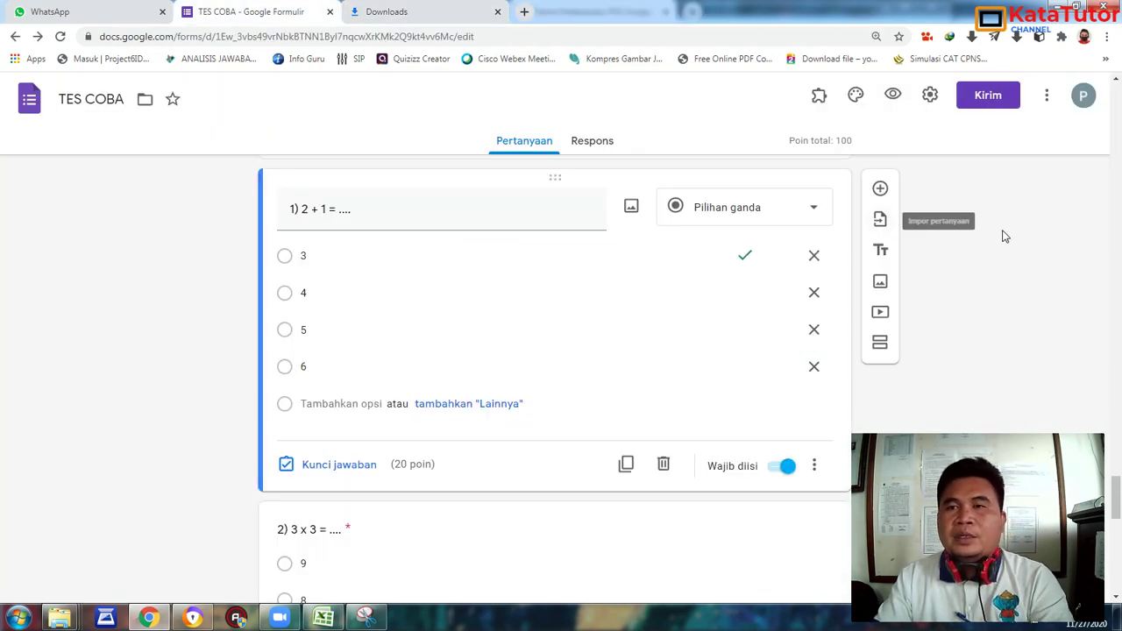
# Review the form's general and presentation settings and leave without saving.
pyautogui.scroll(-5, 1033, 264)
pyautogui.scroll(20, 1032, 263)
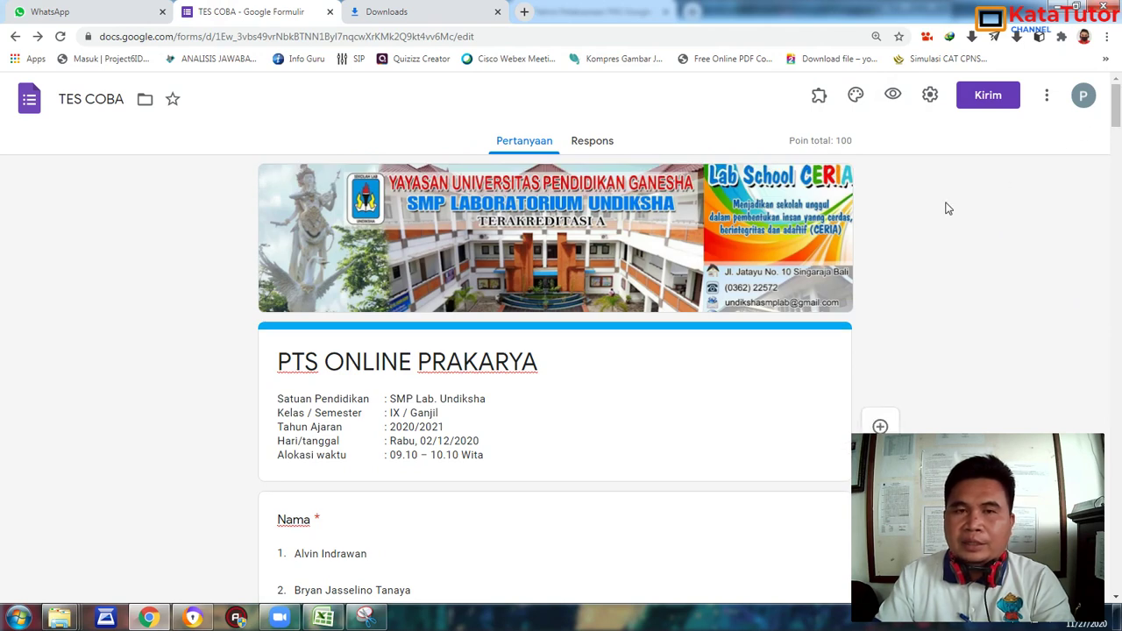
pyautogui.click(931, 97)
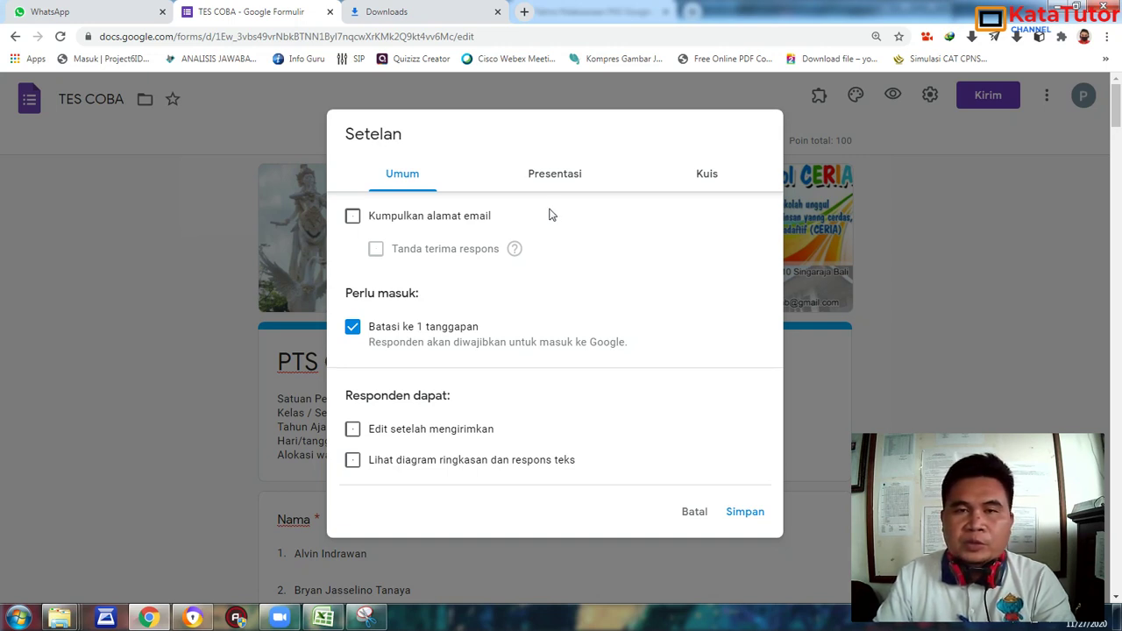
pyautogui.click(547, 178)
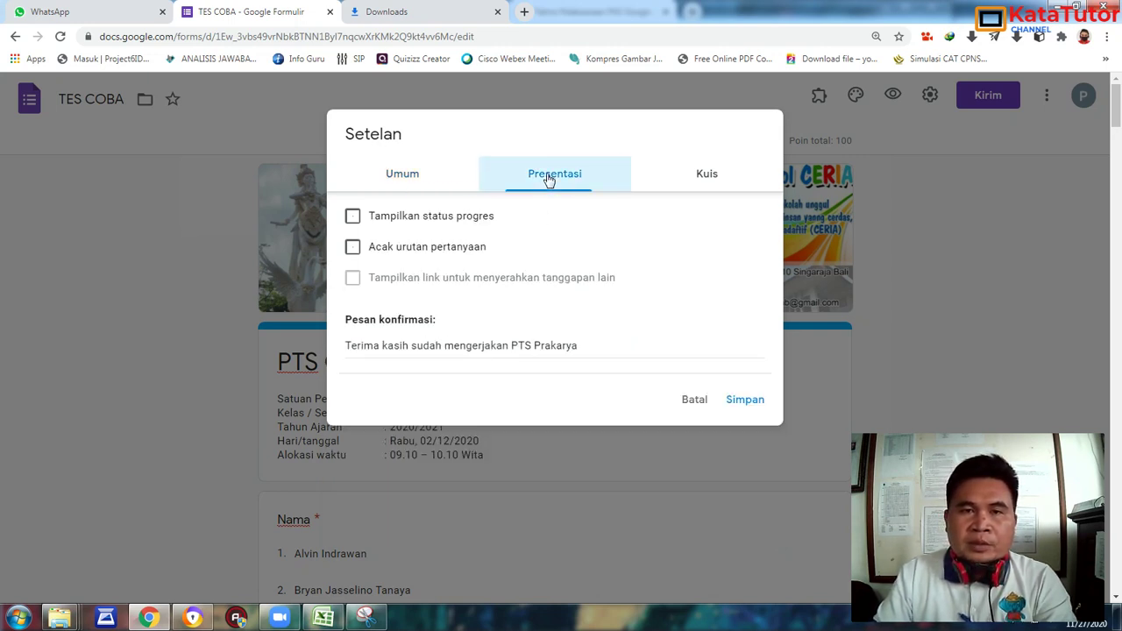
pyautogui.click(694, 399)
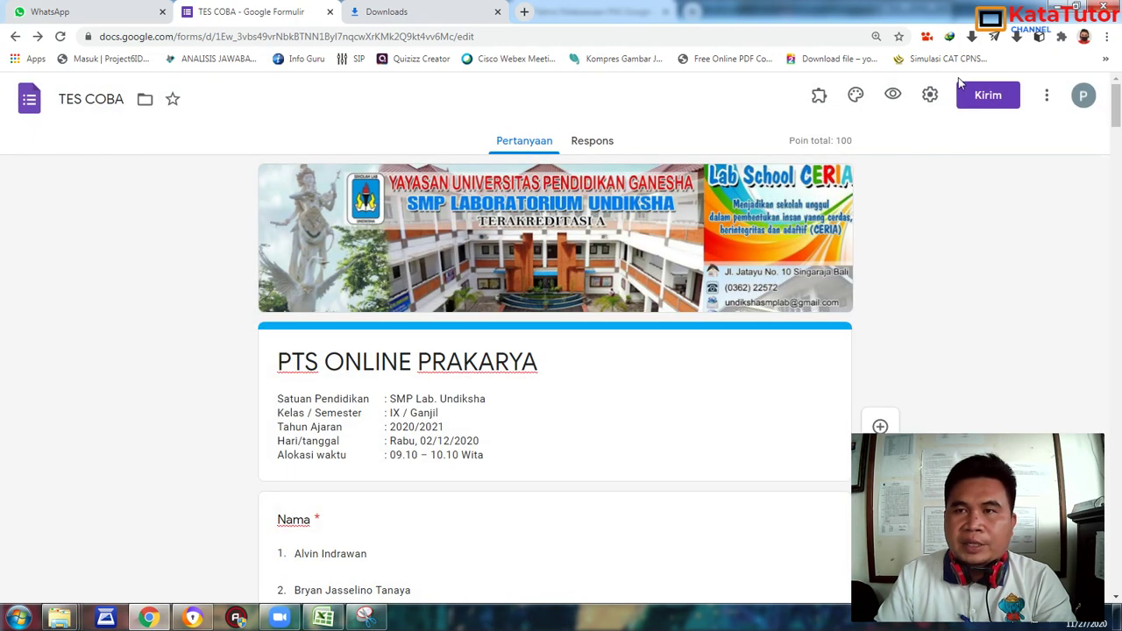
# Enable "Acak urutan pertanyaan" in the form's presentation settings and save.
pyautogui.click(930, 97)
pyautogui.click(555, 175)
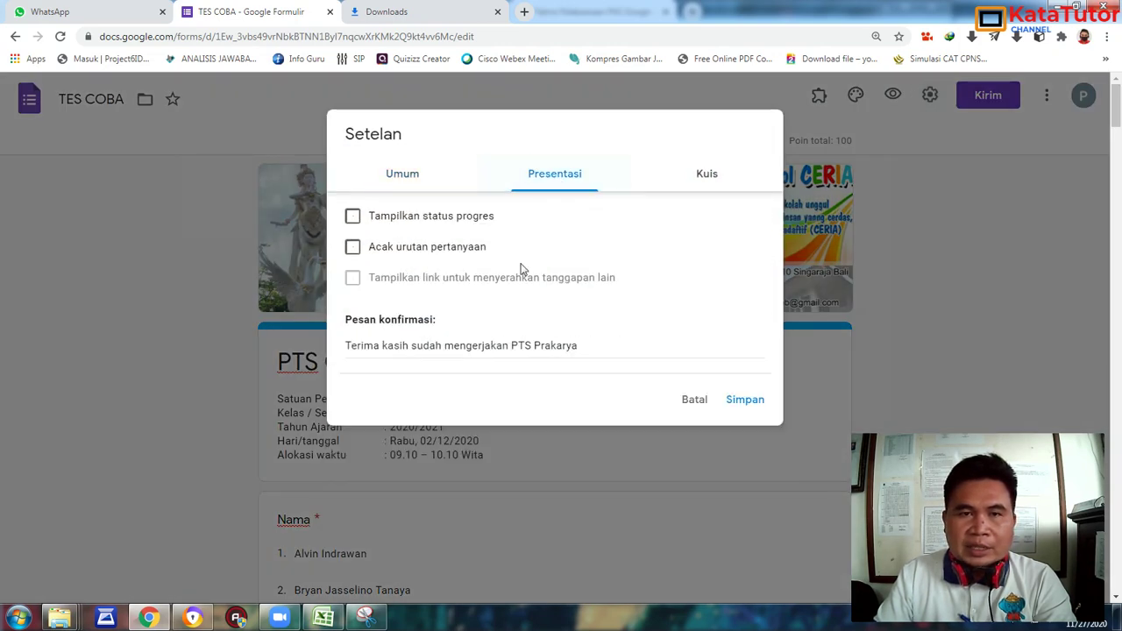
pyautogui.click(352, 248)
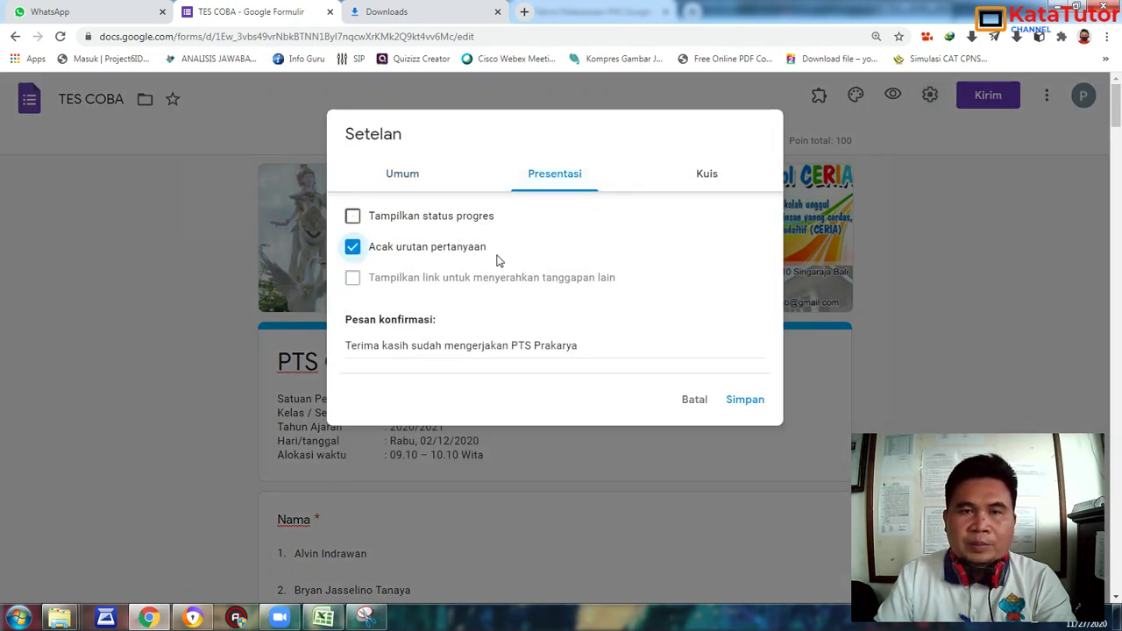
pyautogui.click(744, 400)
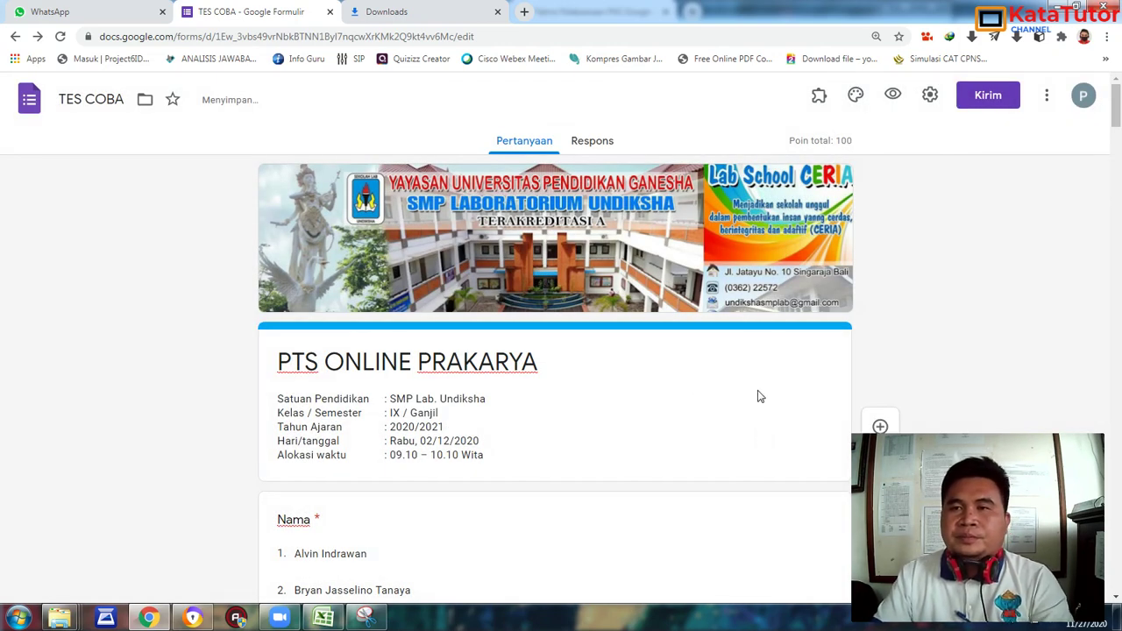
# Open a preview of the form and check the order in which its fields and questions appear.
pyautogui.click(893, 98)
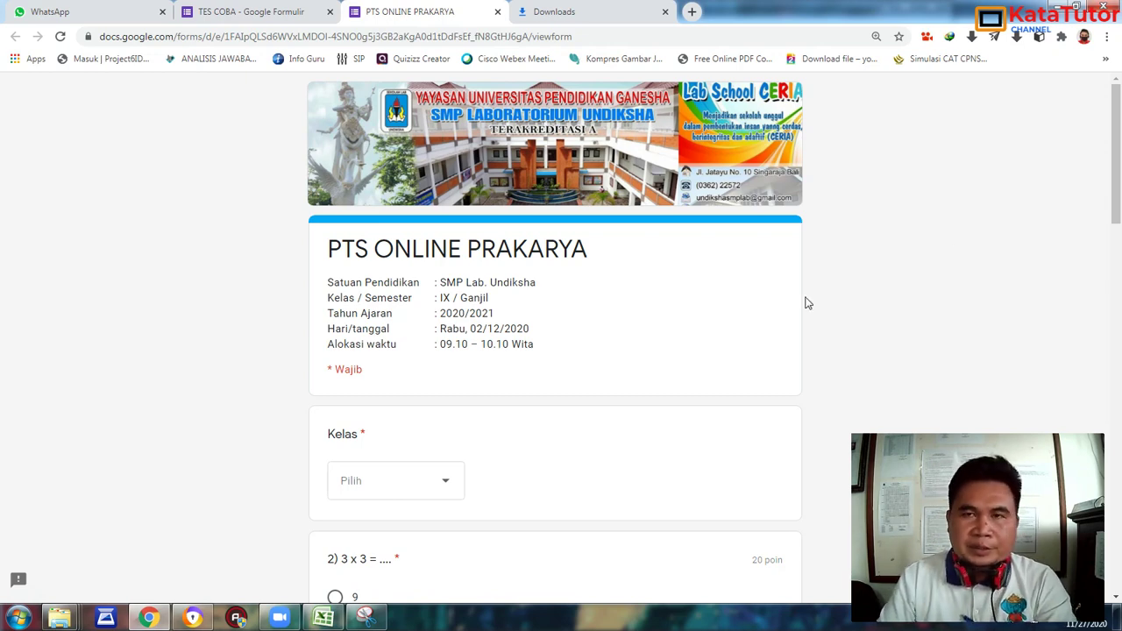
pyautogui.scroll(-4, 805, 301)
pyautogui.scroll(3, 614, 228)
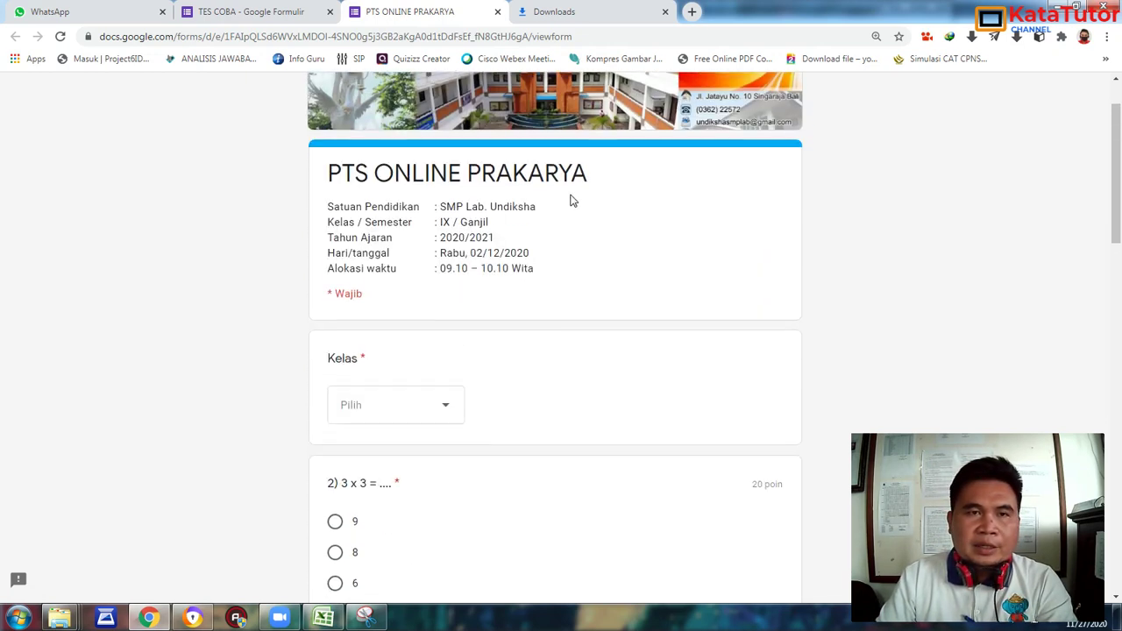
# Disable "Acak urutan pertanyaan" in the form's presentation settings and save.
pyautogui.click(250, 11)
pyautogui.click(930, 95)
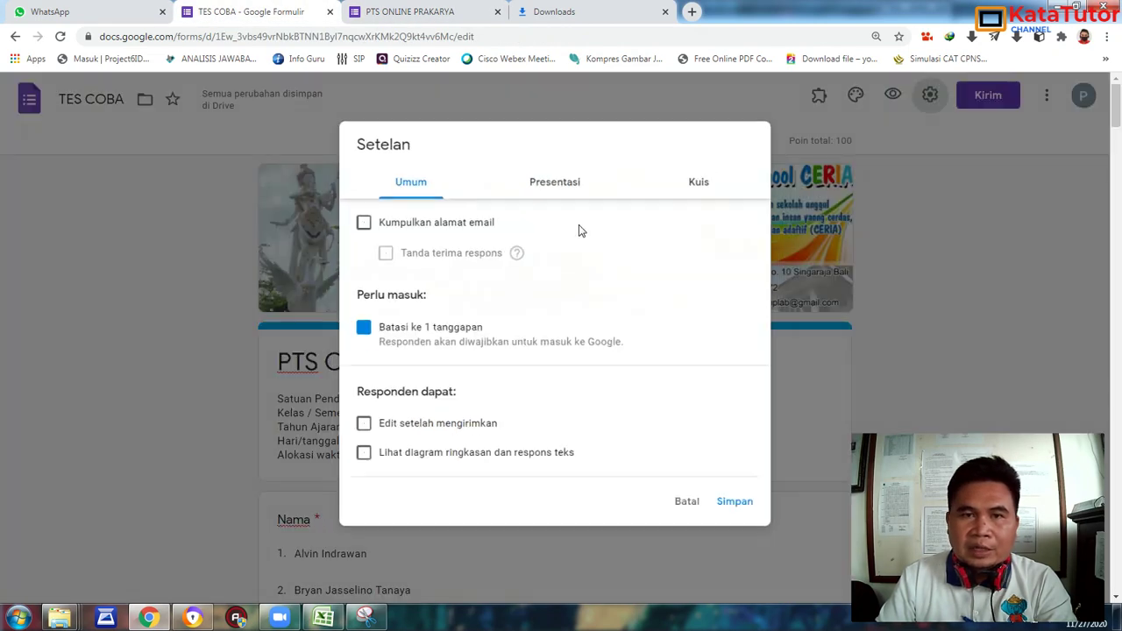
pyautogui.click(589, 179)
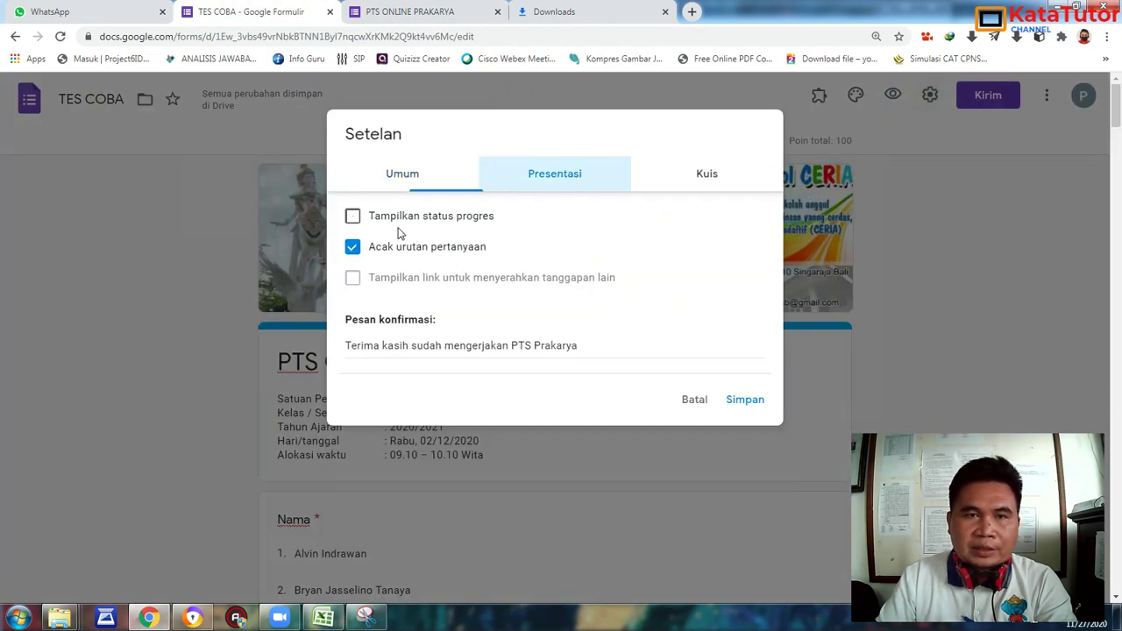
pyautogui.click(353, 249)
pyautogui.click(746, 400)
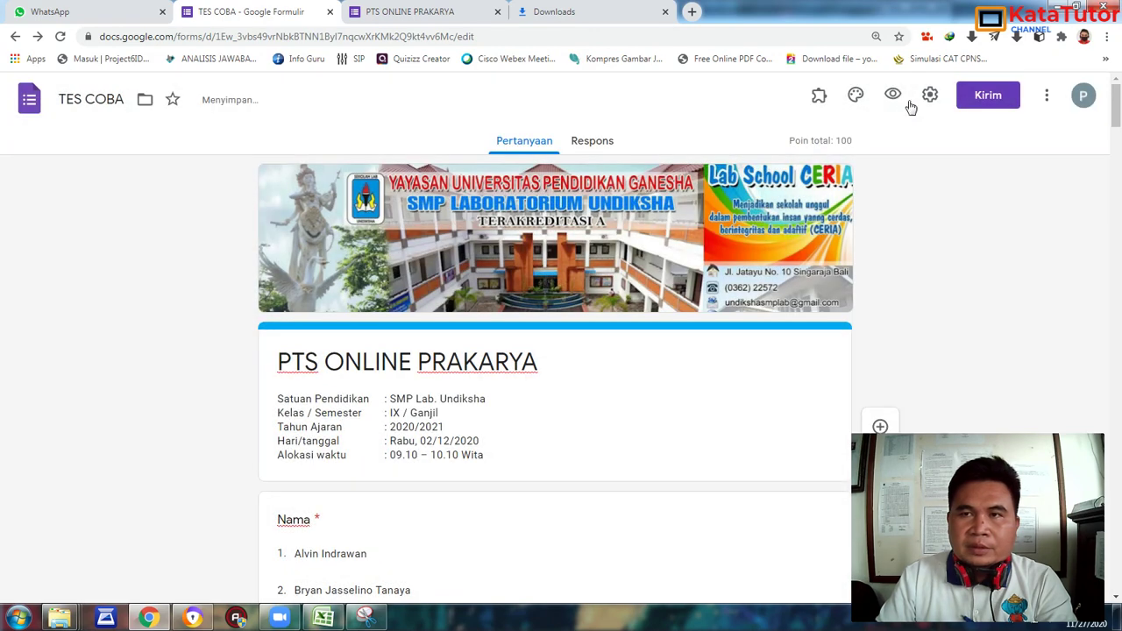
# Preview the form with question shuffling off and check the order of Nama, Kelas, No Absen and question 1.
pyautogui.click(893, 94)
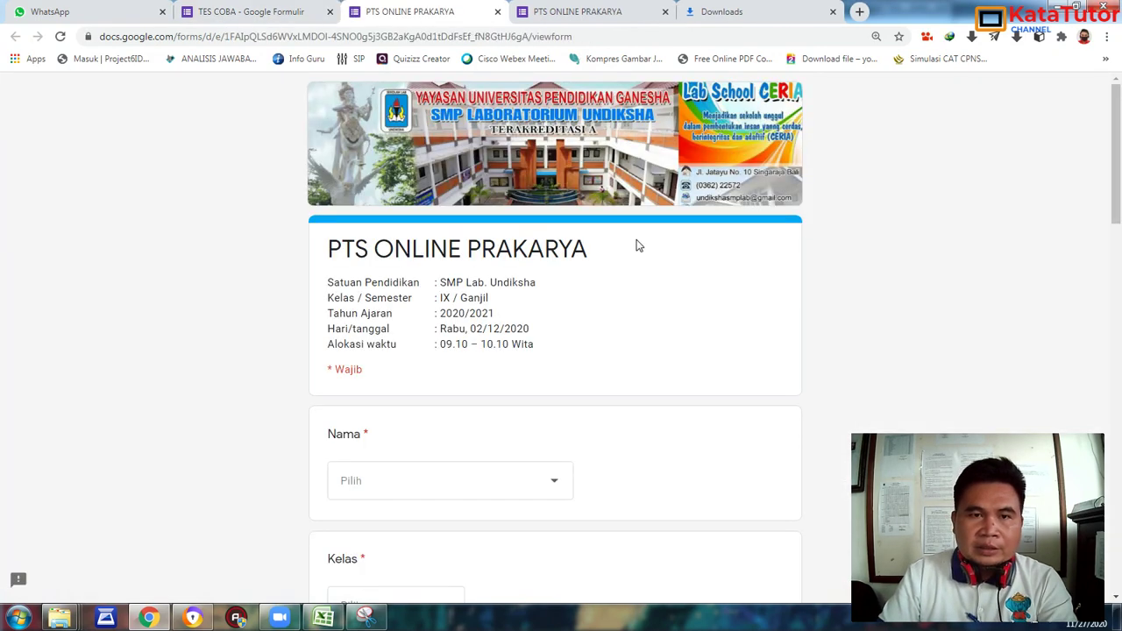
pyautogui.scroll(-2, 639, 247)
pyautogui.scroll(-1, 638, 246)
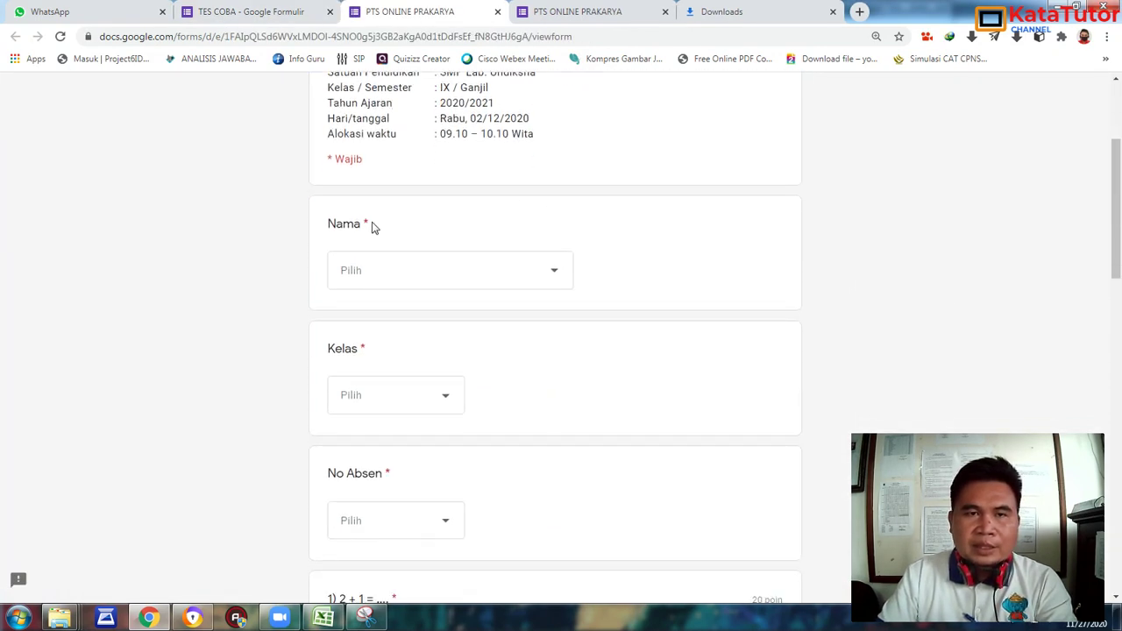
pyautogui.scroll(-1, 409, 356)
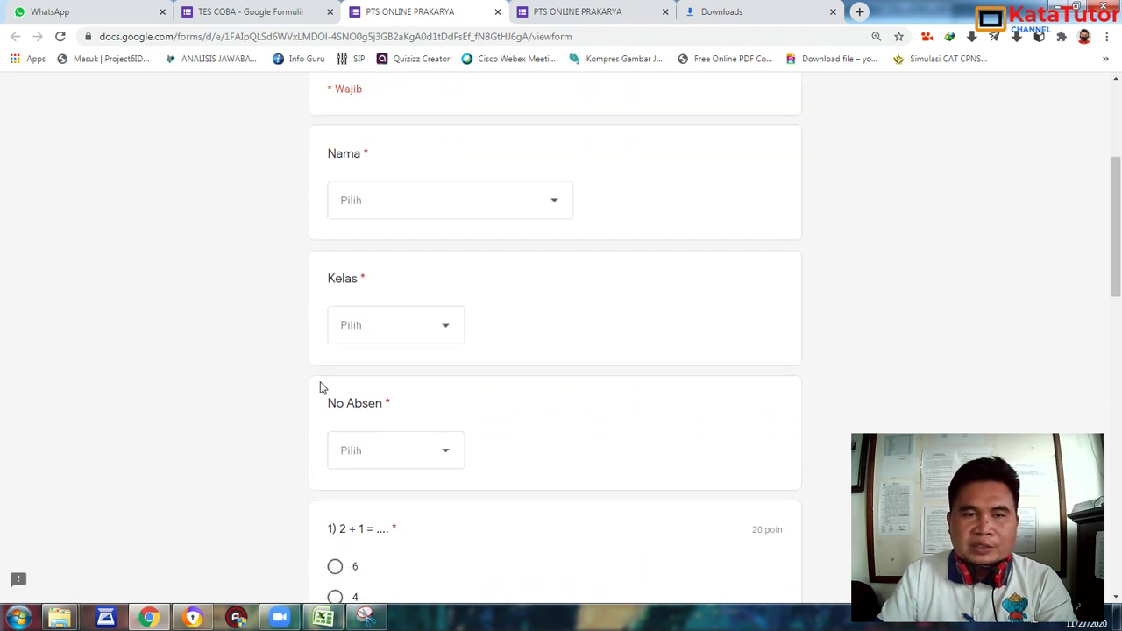
pyautogui.scroll(-2, 436, 386)
pyautogui.scroll(2, 433, 386)
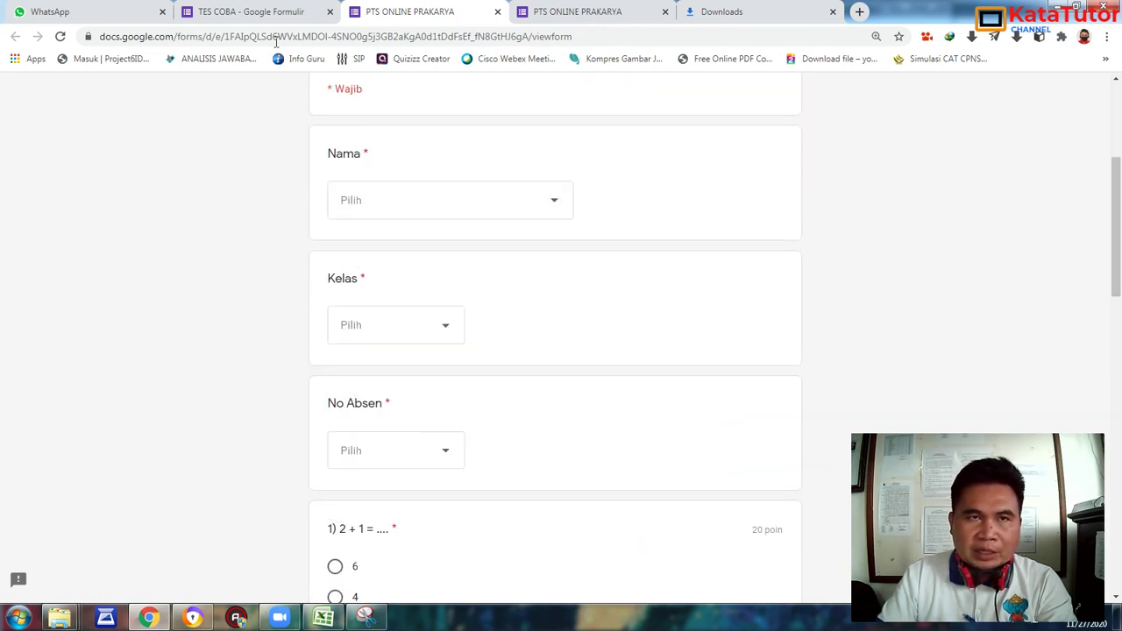
# Tick "Acak urutan pertanyaan" again in the form's presentation settings, leaving the settings dialog open.
pyautogui.click(250, 12)
pyautogui.click(930, 95)
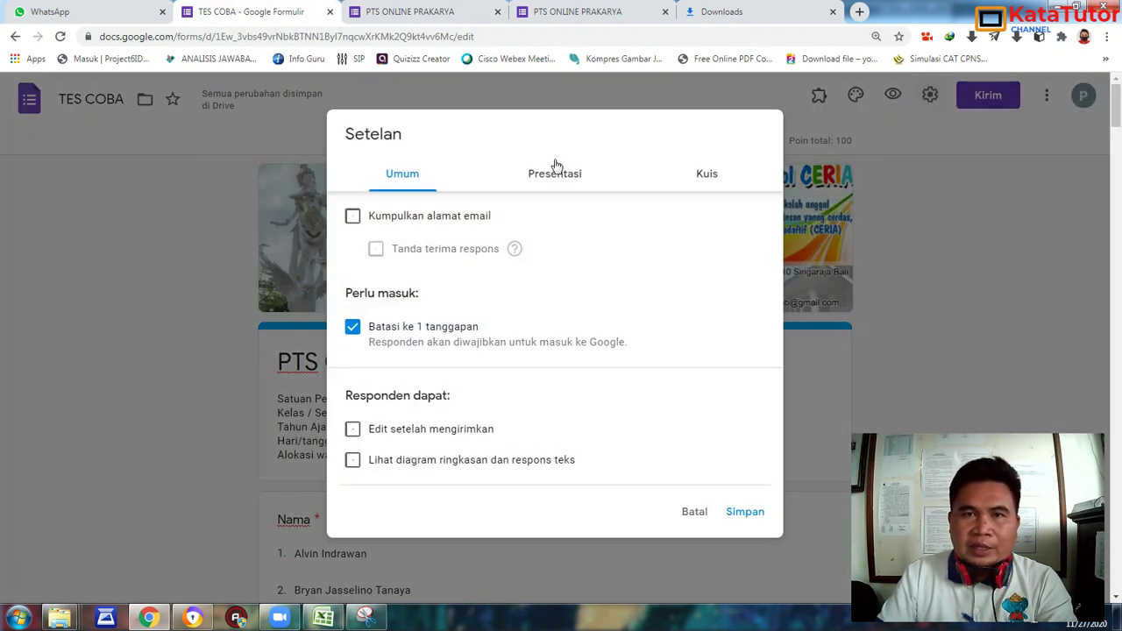
pyautogui.click(554, 173)
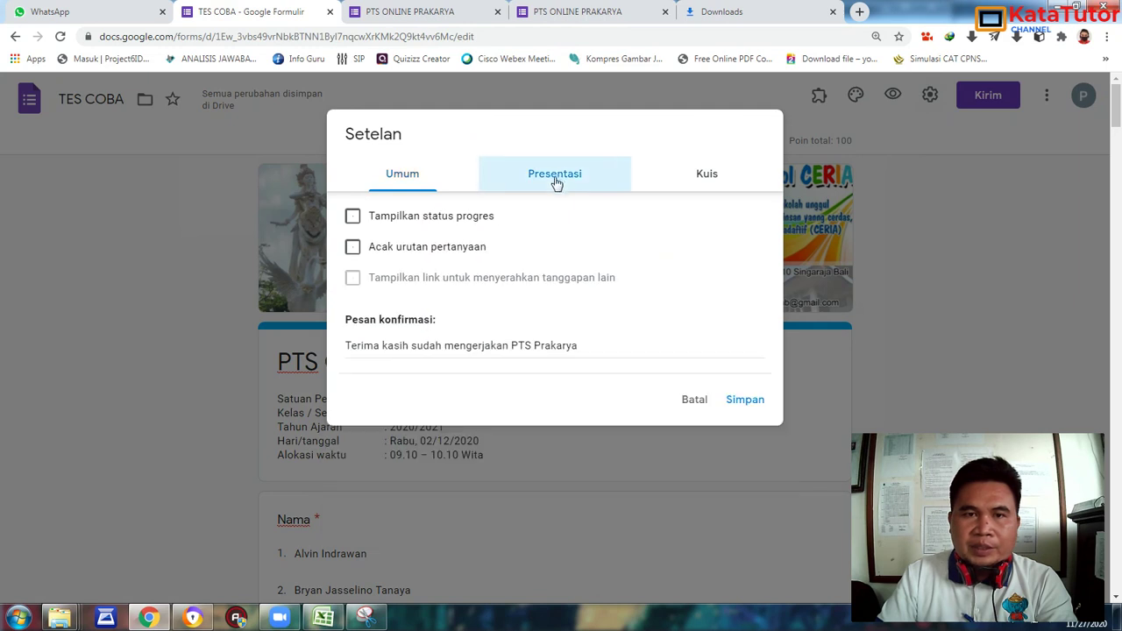
pyautogui.click(352, 247)
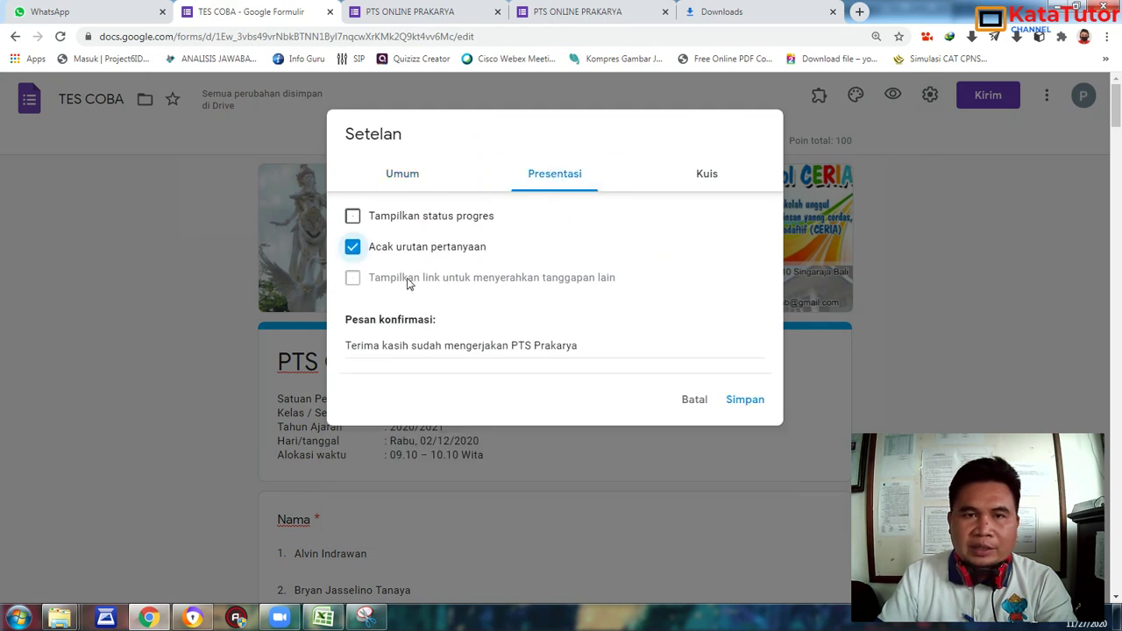
# Review the question order in the earlier preview made with question shuffling on.
pyautogui.click(586, 14)
pyautogui.scroll(-3, 771, 285)
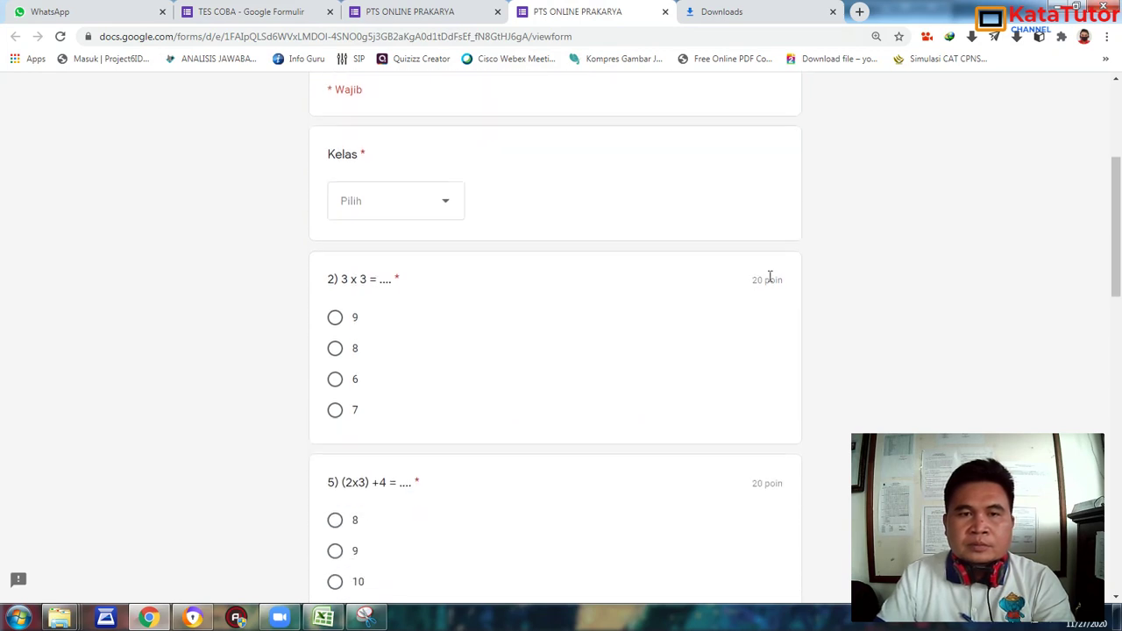
pyautogui.scroll(2, 771, 276)
pyautogui.scroll(1, 769, 275)
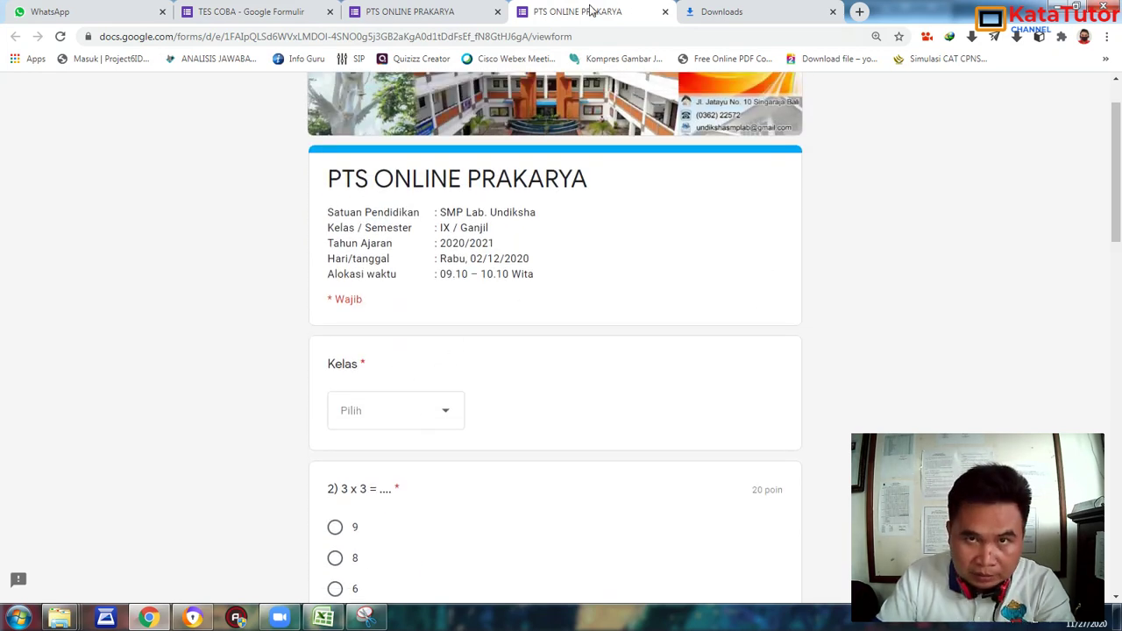
# Move the shuffled-question preview into its own window and tile it side by side with the unshuffled preview.
pyautogui.moveTo(584, 13); pyautogui.dragTo(458, 31)
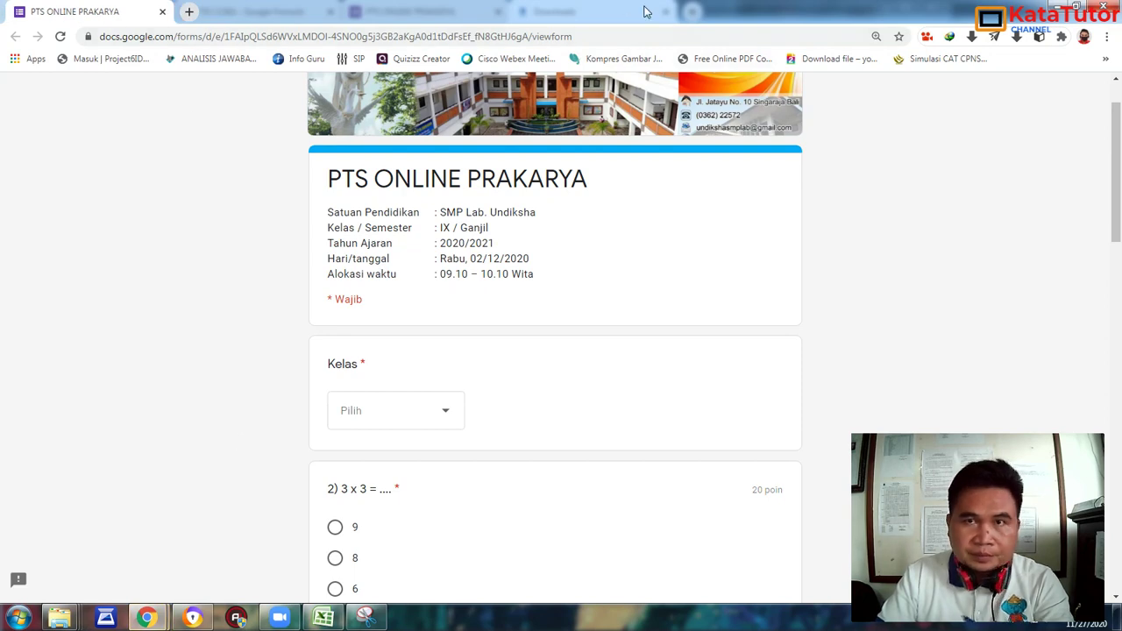
pyautogui.press('super+Right')
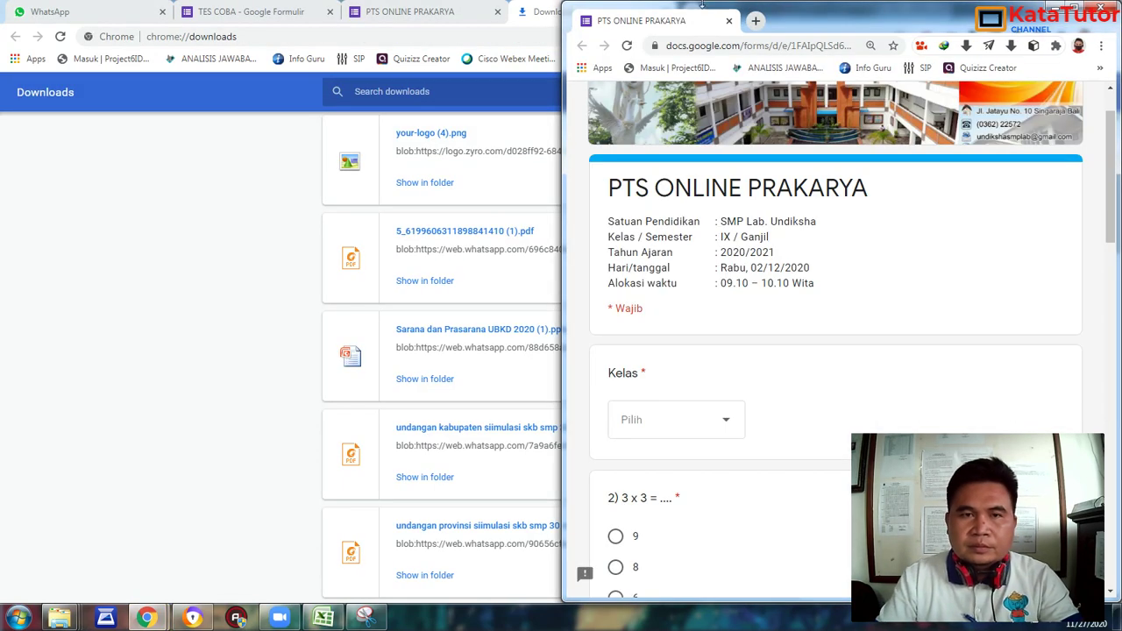
pyautogui.click(405, 8)
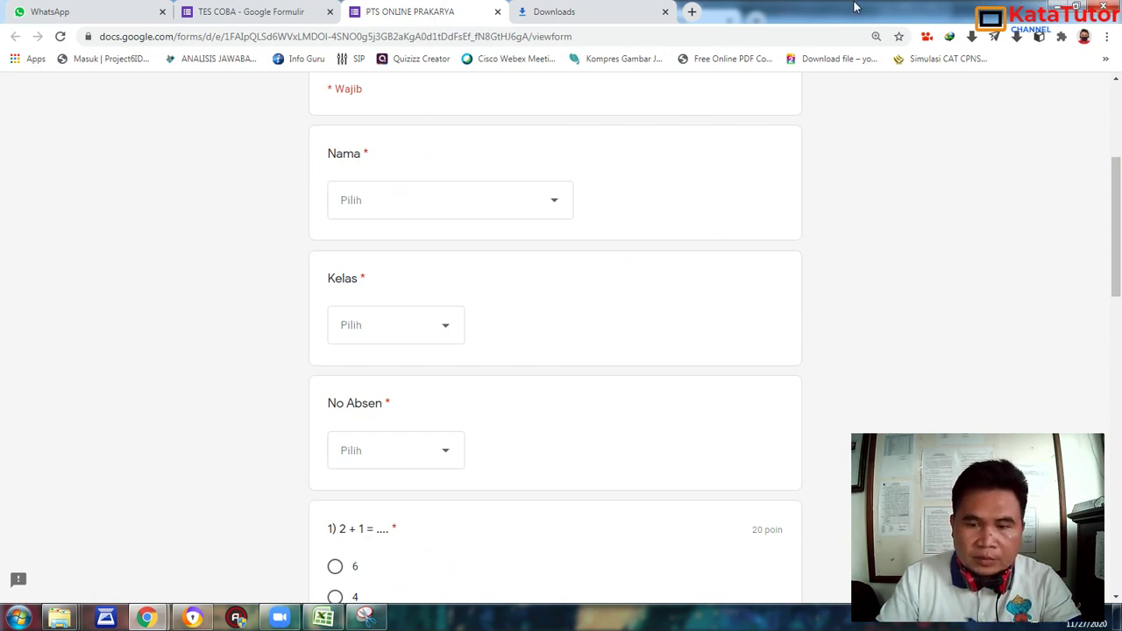
pyautogui.press('super+Left')
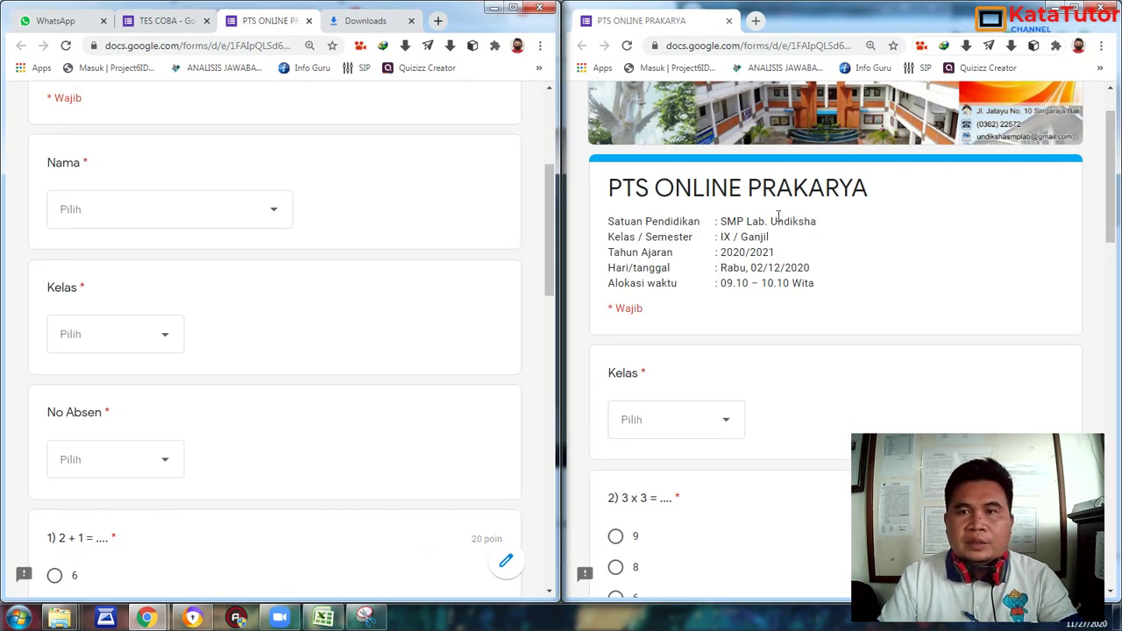
# Compare the order of the identity fields and numbered questions between the two side-by-side previews.
pyautogui.scroll(-3, 777, 217)
pyautogui.scroll(1, 777, 216)
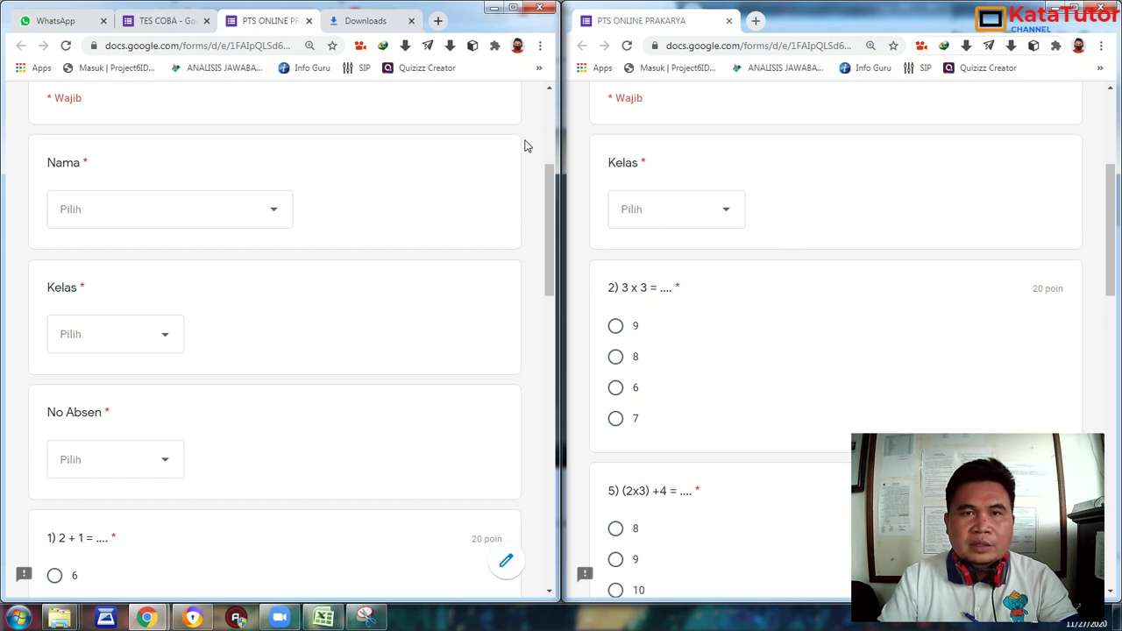
pyautogui.scroll(3, 526, 147)
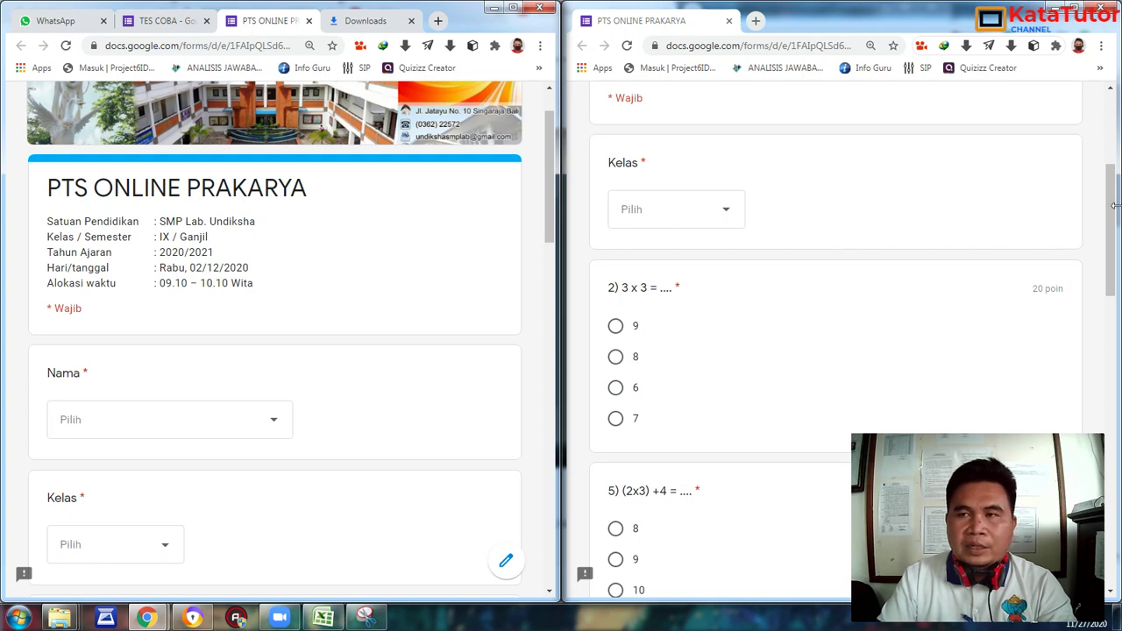
pyautogui.moveTo(1117, 208); pyautogui.dragTo(1044, 223)
pyautogui.moveTo(550, 199); pyautogui.dragTo(541, 275)
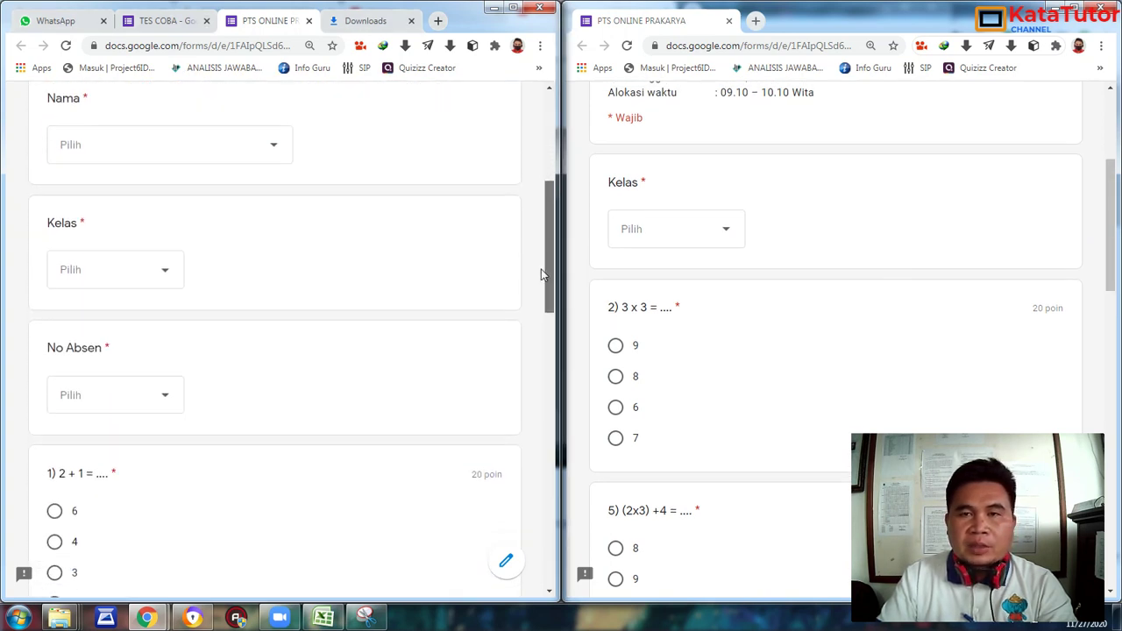
pyautogui.moveTo(1110, 200); pyautogui.dragTo(1112, 158)
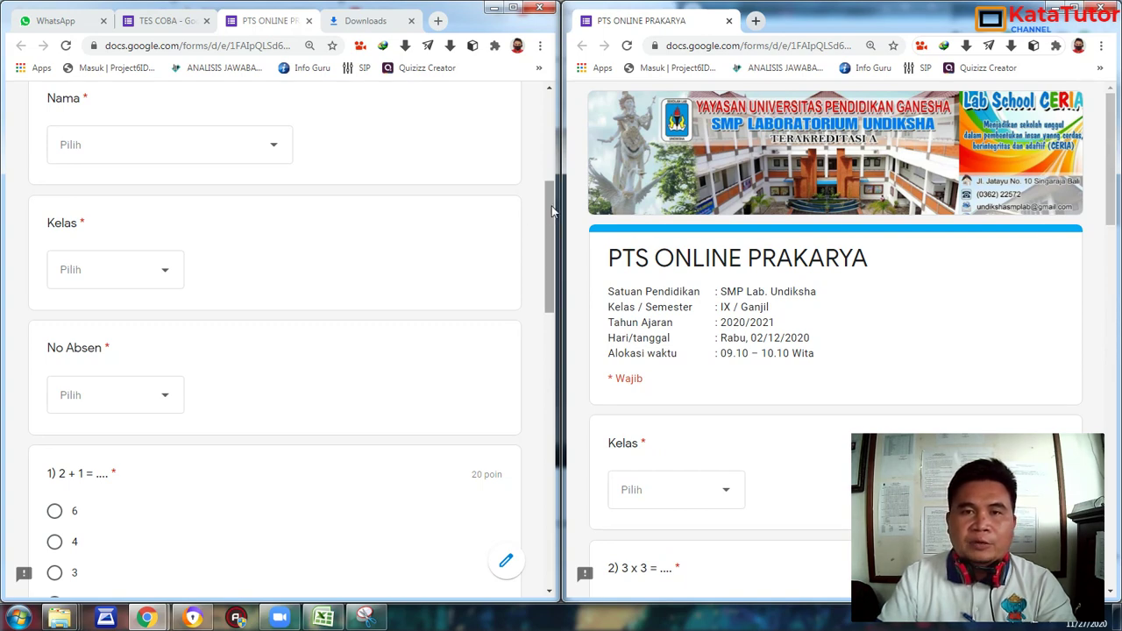
pyautogui.moveTo(549, 207); pyautogui.dragTo(553, 118)
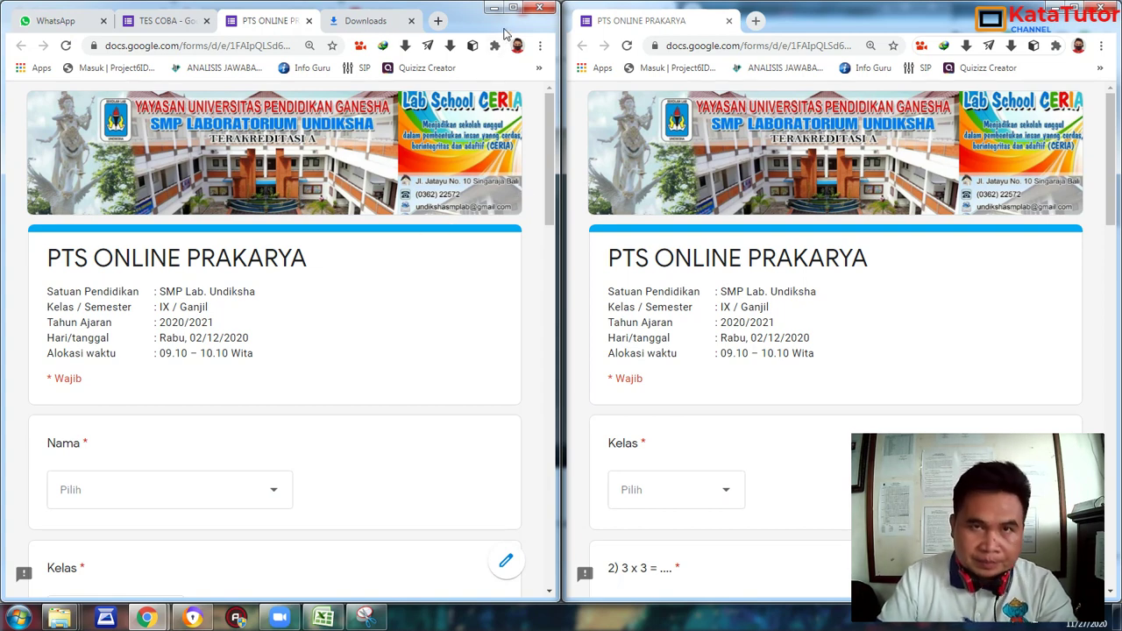
# Maximize the form window again, return to the form editor and cancel the open presentation settings without saving.
pyautogui.click(514, 10)
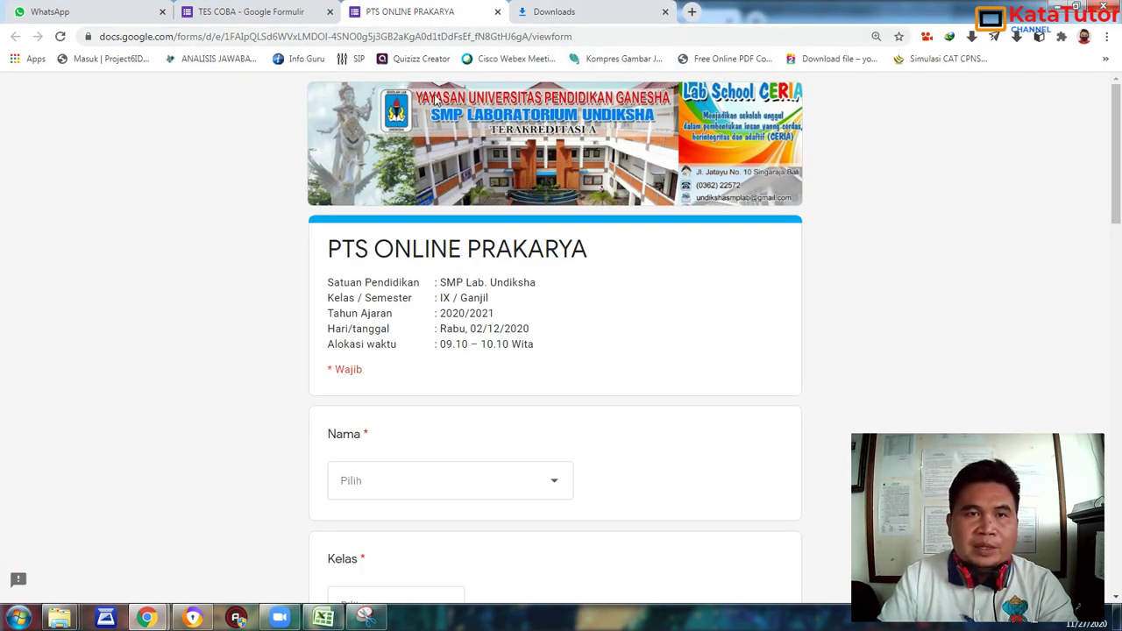
pyautogui.click(261, 11)
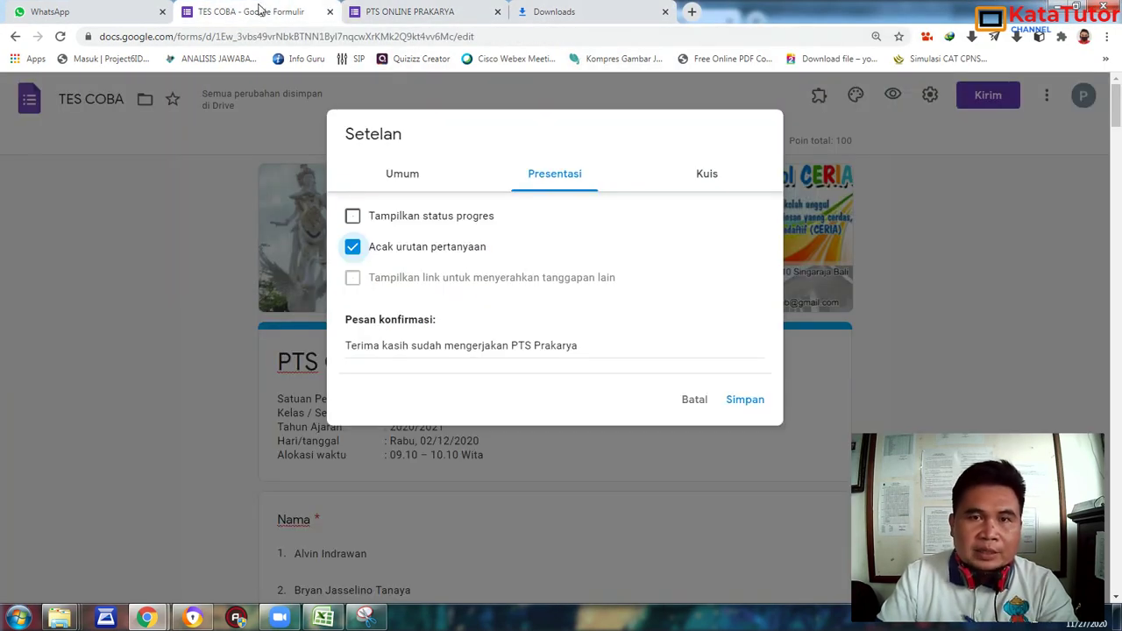
pyautogui.click(693, 402)
# Examine the header and Nama question in the form editor, and the Nama, Kelas and No Absen questions in the preview.
pyautogui.scroll(-6, 1005, 199)
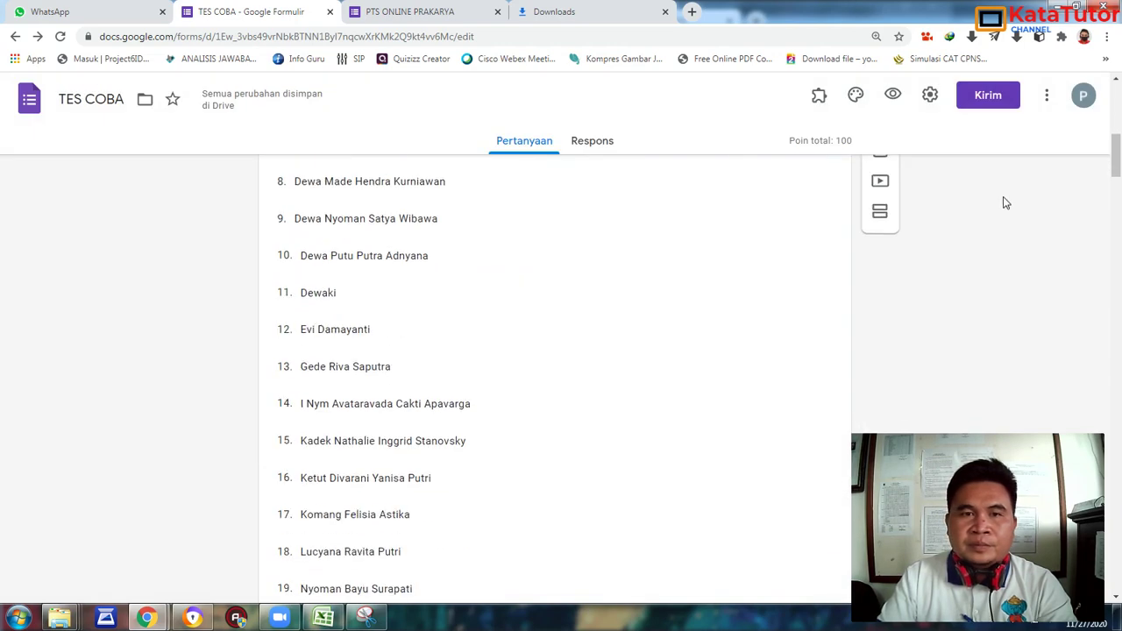
pyautogui.scroll(6, 1005, 199)
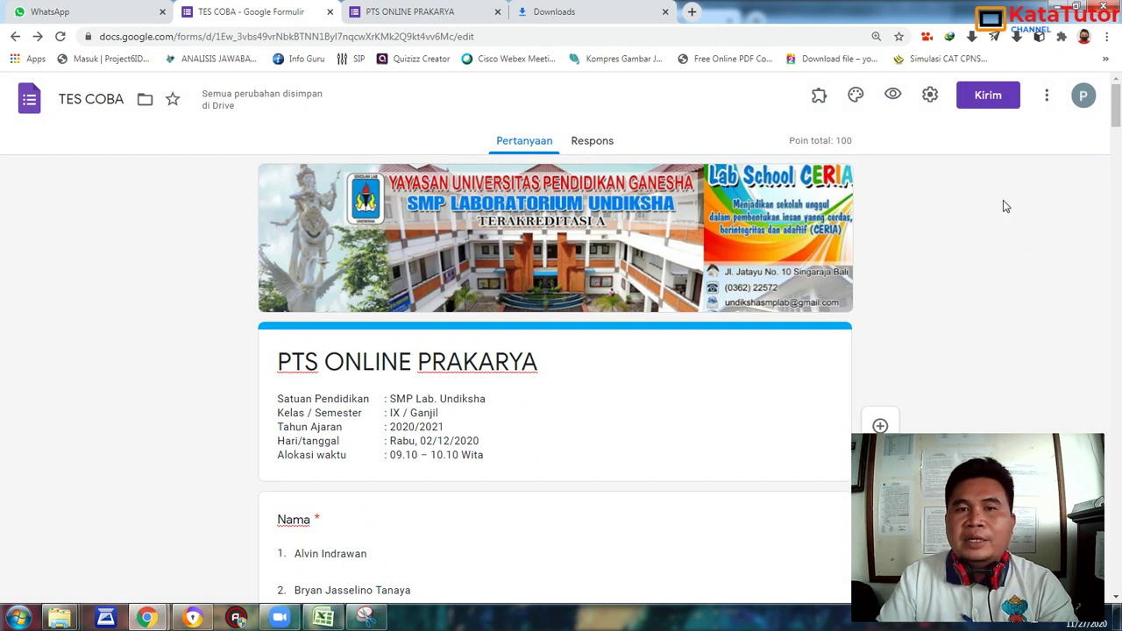
pyautogui.scroll(-2, 944, 220)
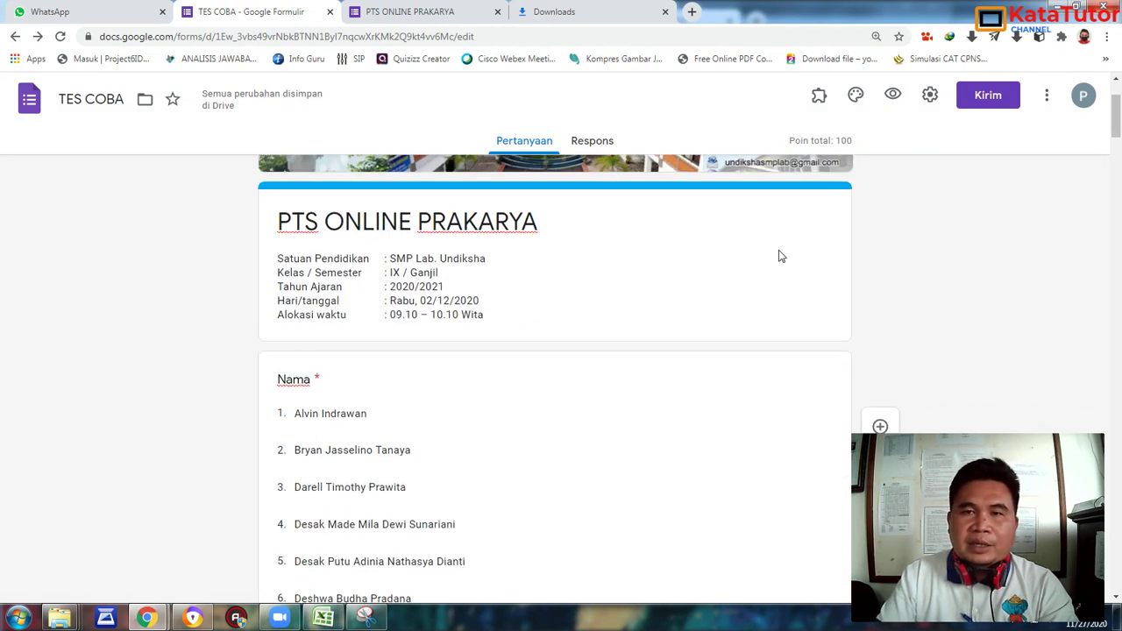
pyautogui.click(639, 231)
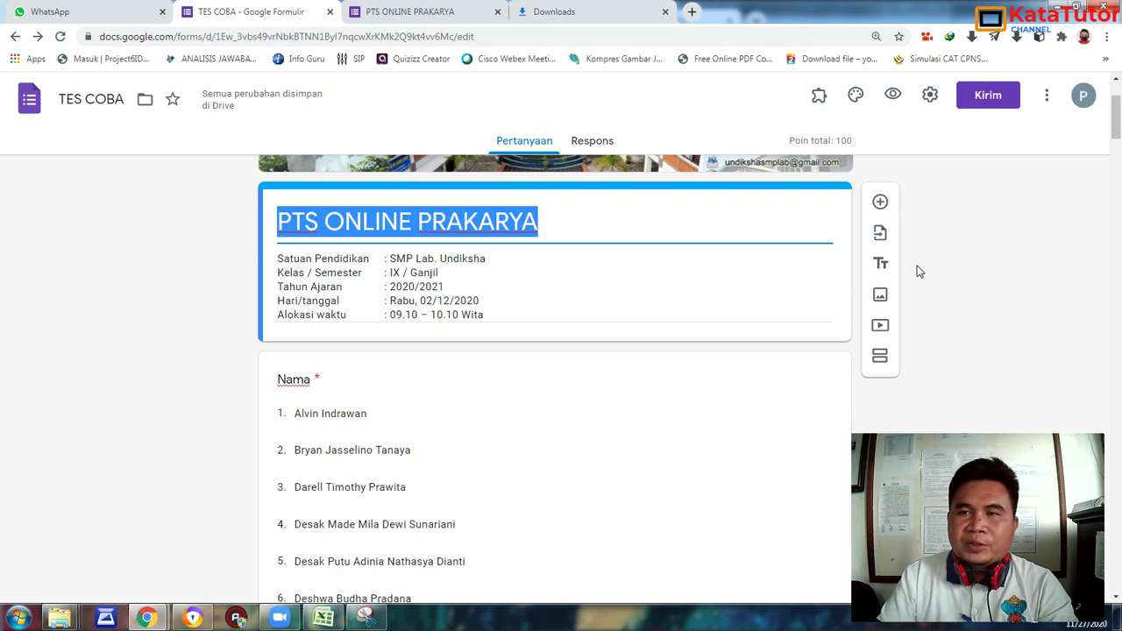
pyautogui.click(946, 201)
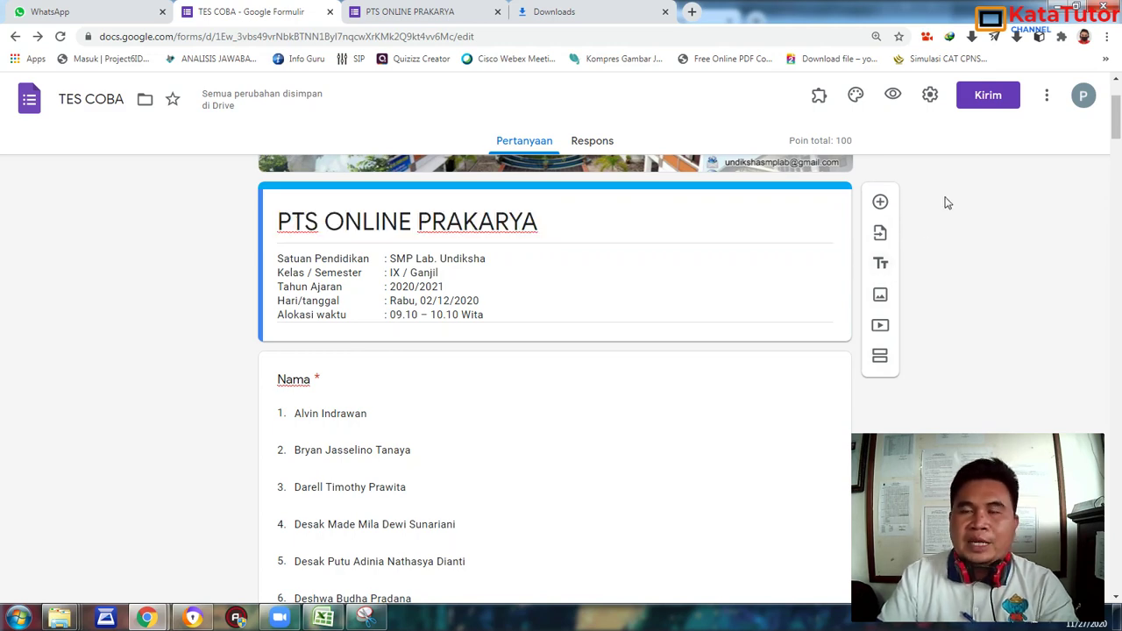
pyautogui.scroll(-2, 939, 247)
pyautogui.scroll(2, 920, 248)
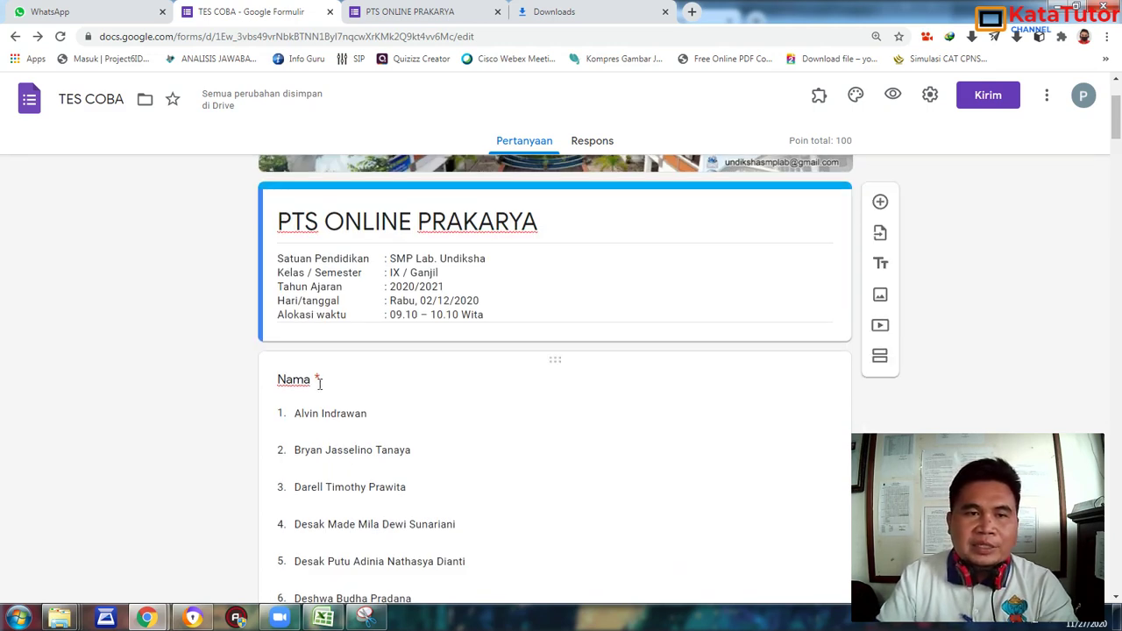
pyautogui.scroll(-5, 430, 378)
pyautogui.click(411, 12)
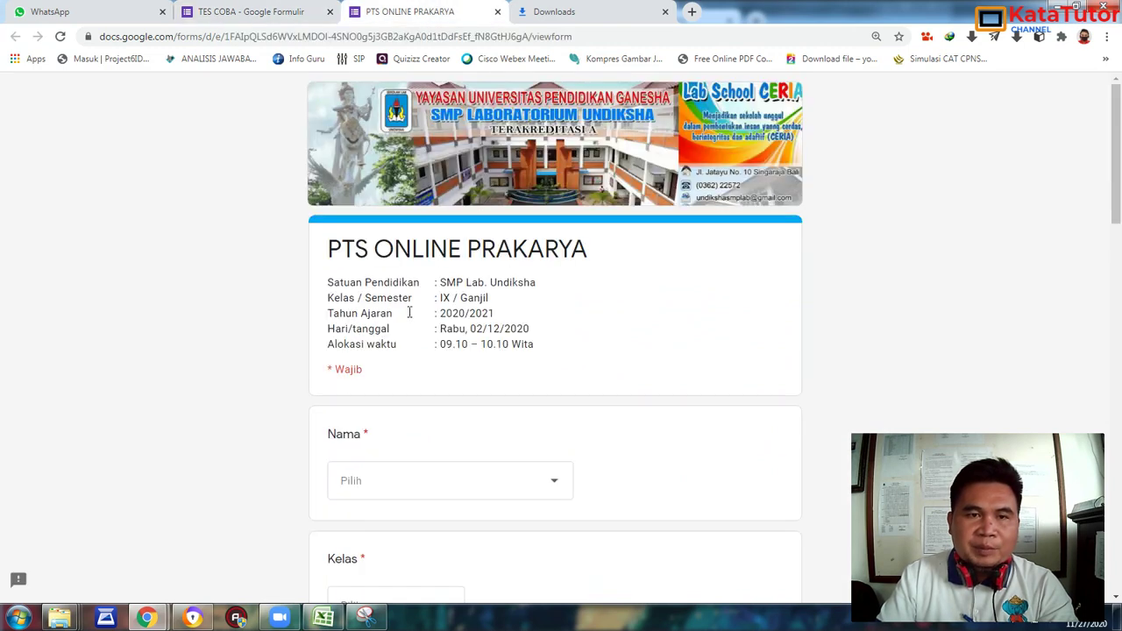
pyautogui.scroll(-2, 421, 263)
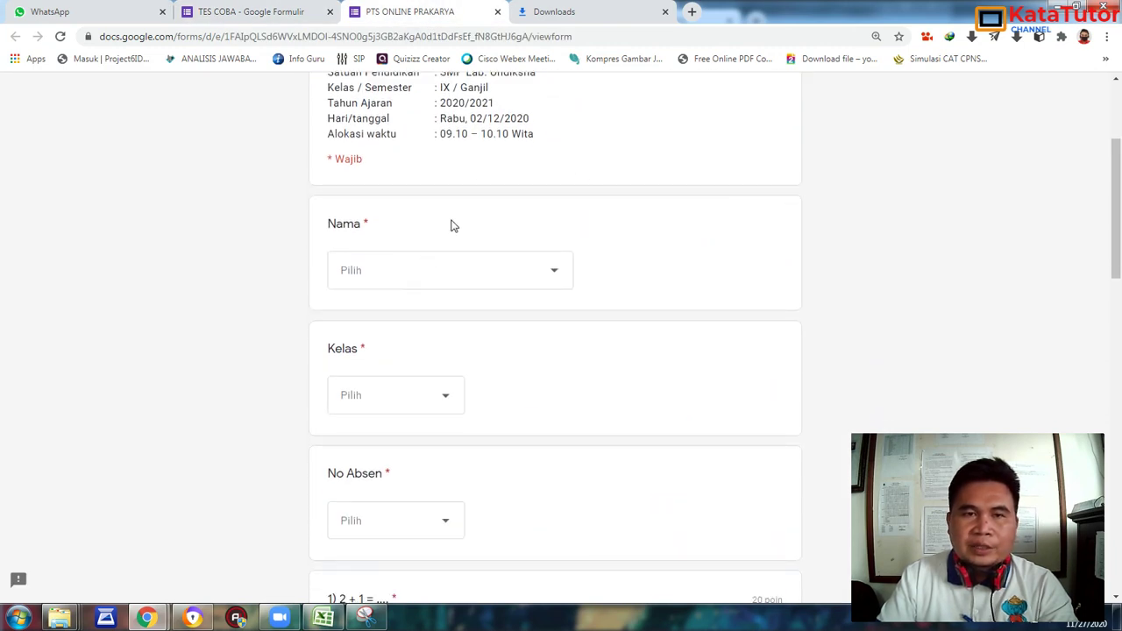
pyautogui.scroll(-1, 438, 281)
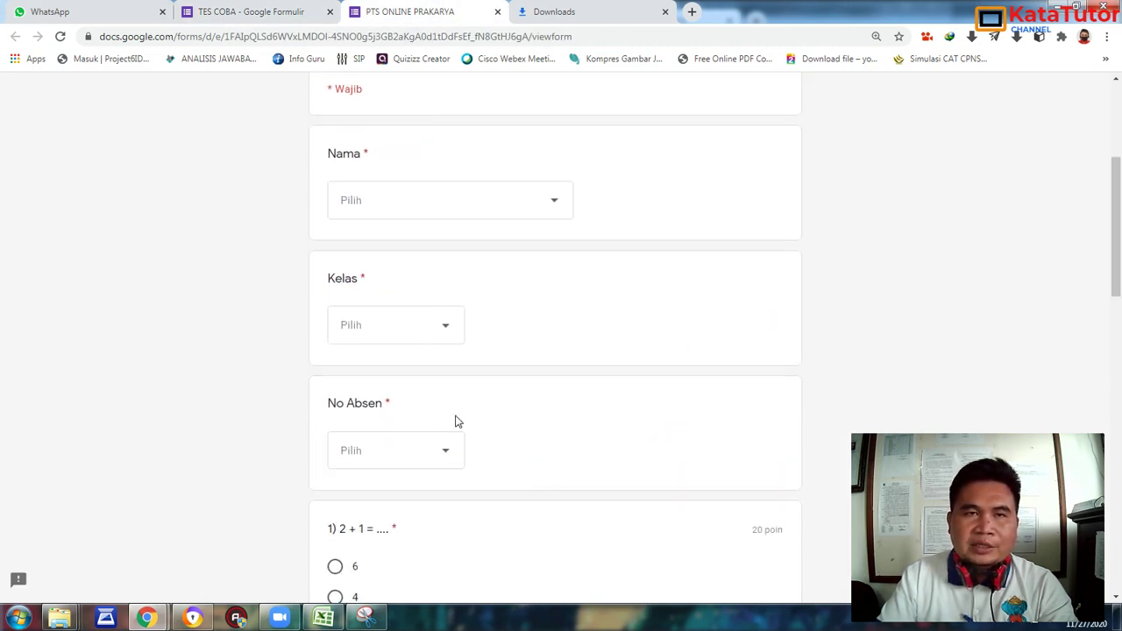
pyautogui.scroll(2, 463, 275)
# Add a title and description block between the form header and the Nama question, titled "IDENTITAS SISWA :".
pyautogui.click(245, 11)
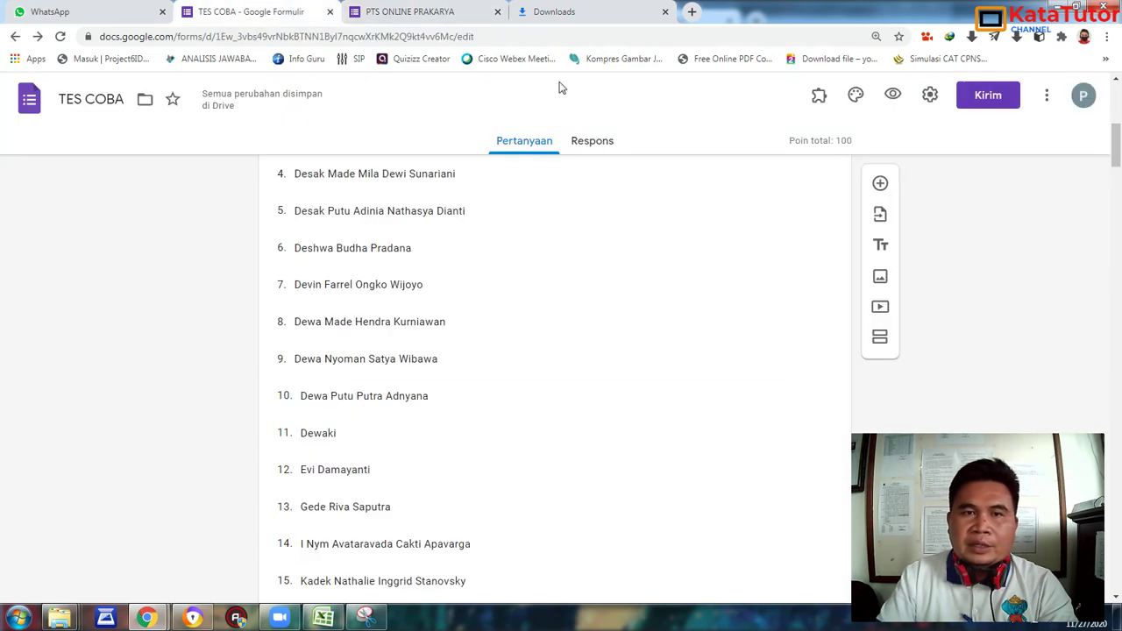
pyautogui.scroll(5, 691, 292)
pyautogui.tripleClick(698, 282)
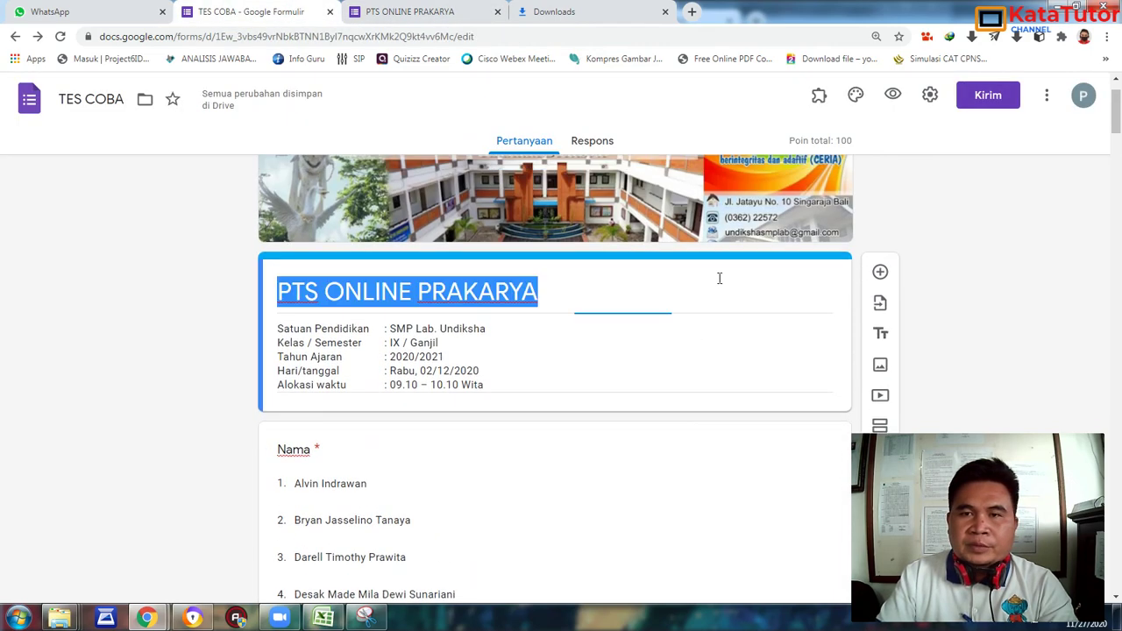
pyautogui.scroll(-1, 880, 286)
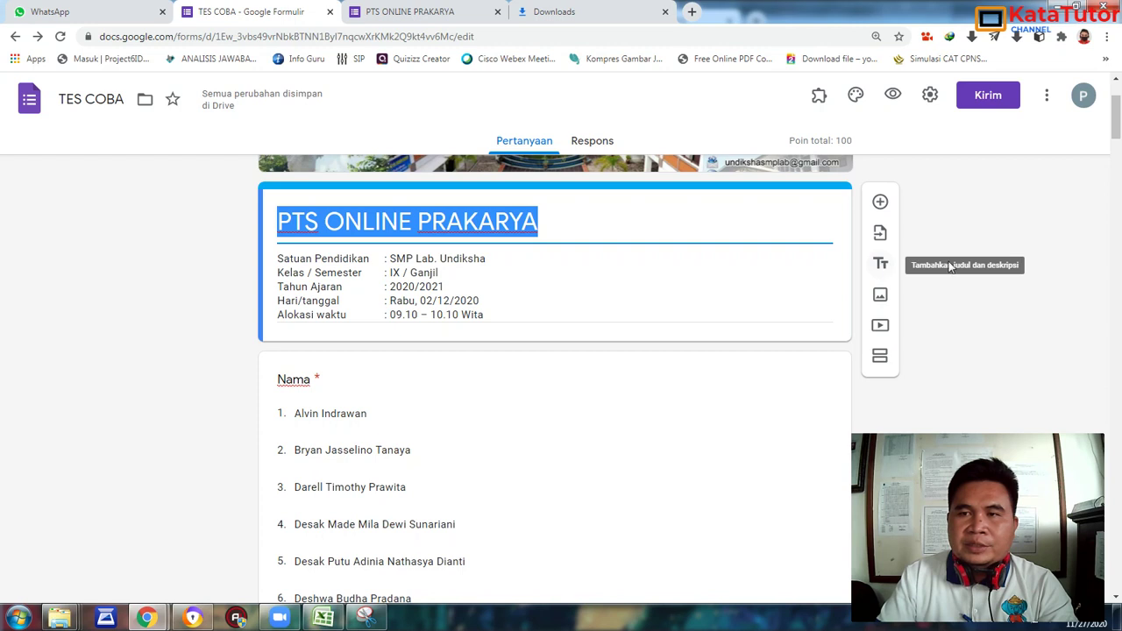
pyautogui.click(881, 265)
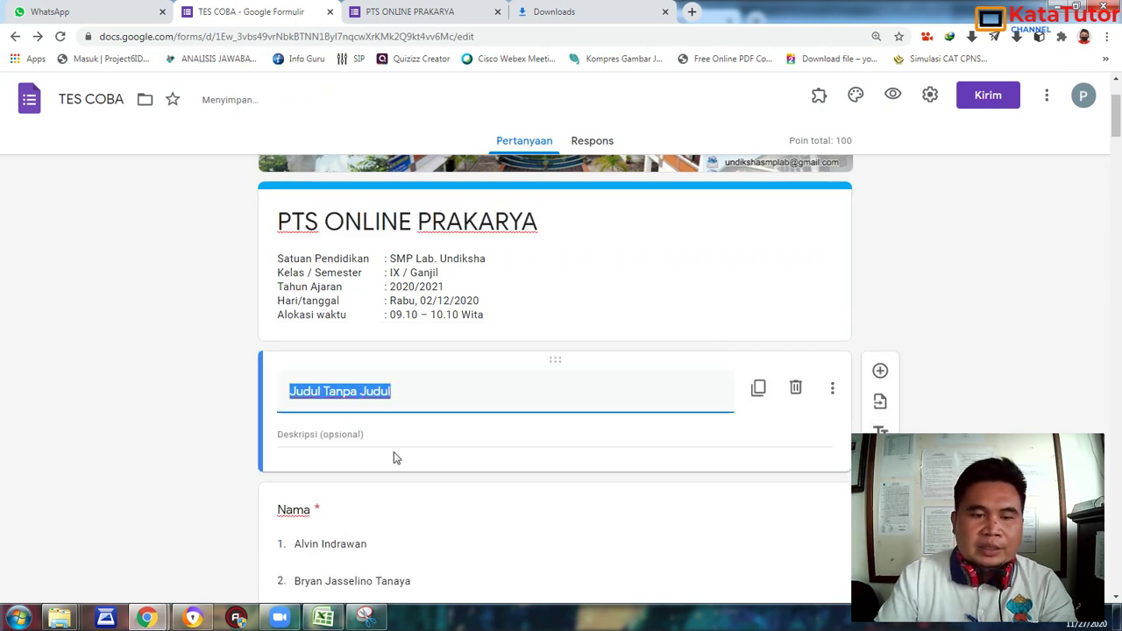
pyautogui.press('BackSpace')
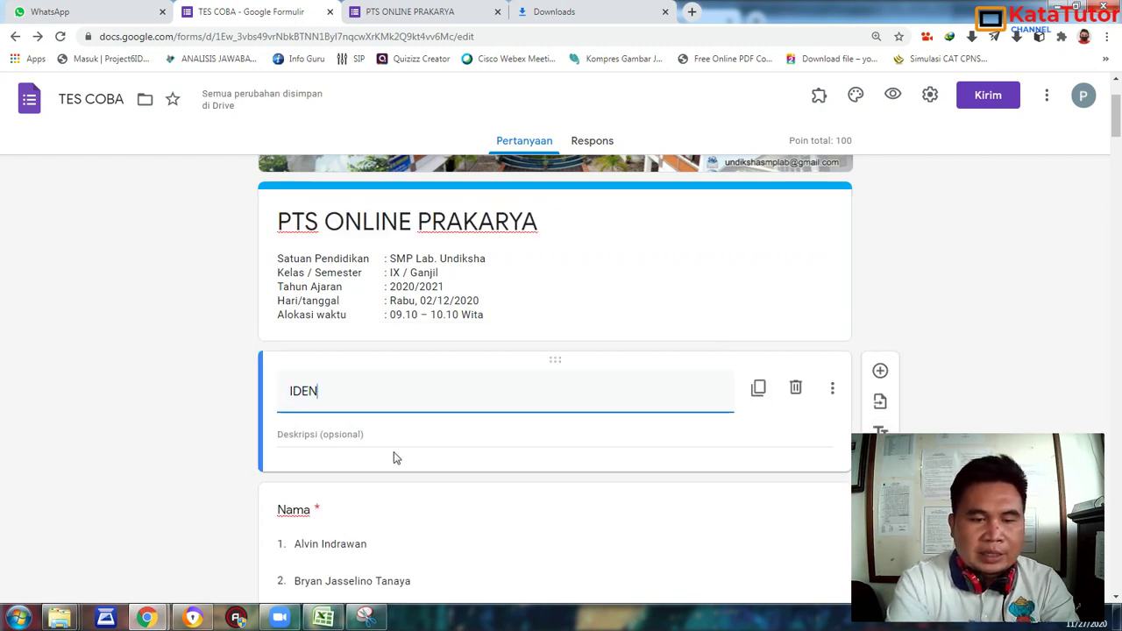
pyautogui.write('IDENTITAS SISWA :')
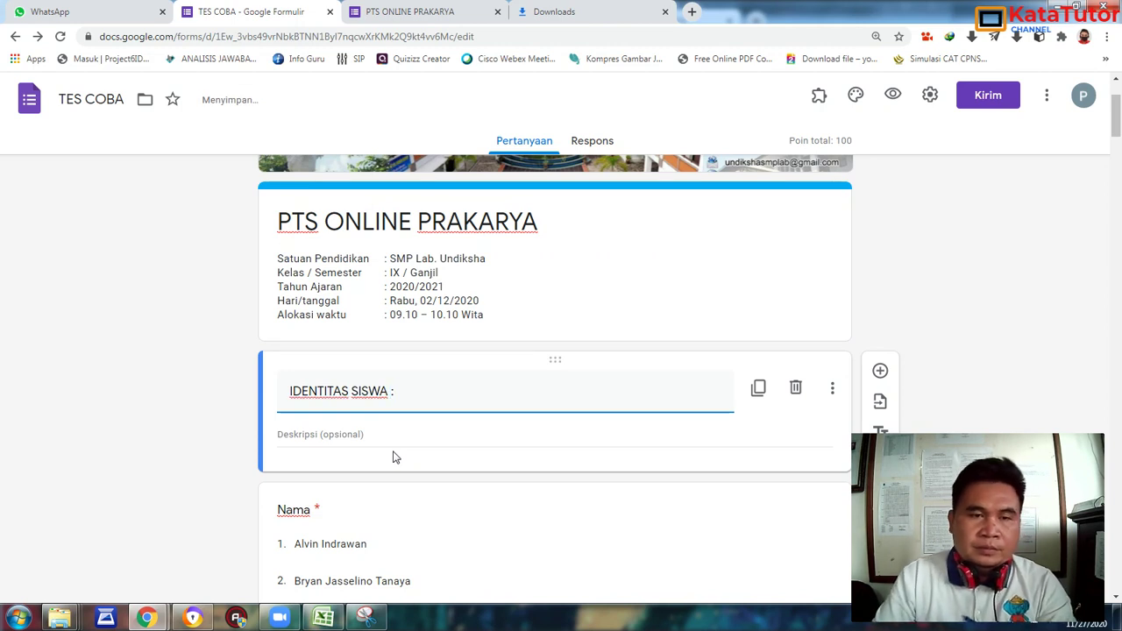
# Set the description of the "IDENTITAS SISWA :" block to "Lengkapi identitas berikut!".
pyautogui.click(368, 430)
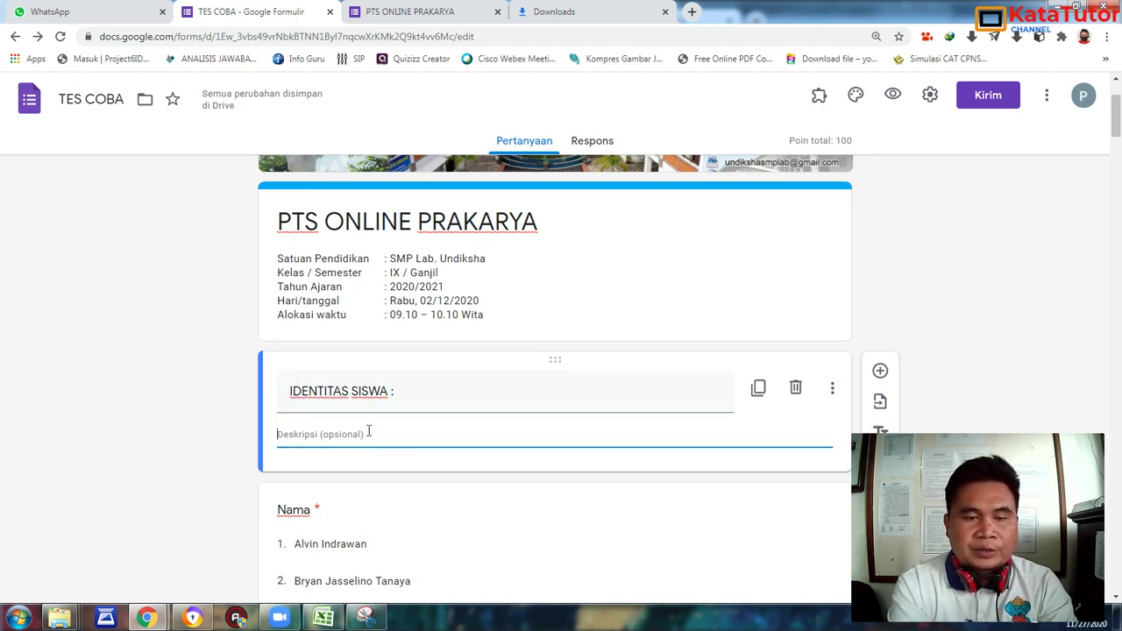
pyautogui.write('Be')
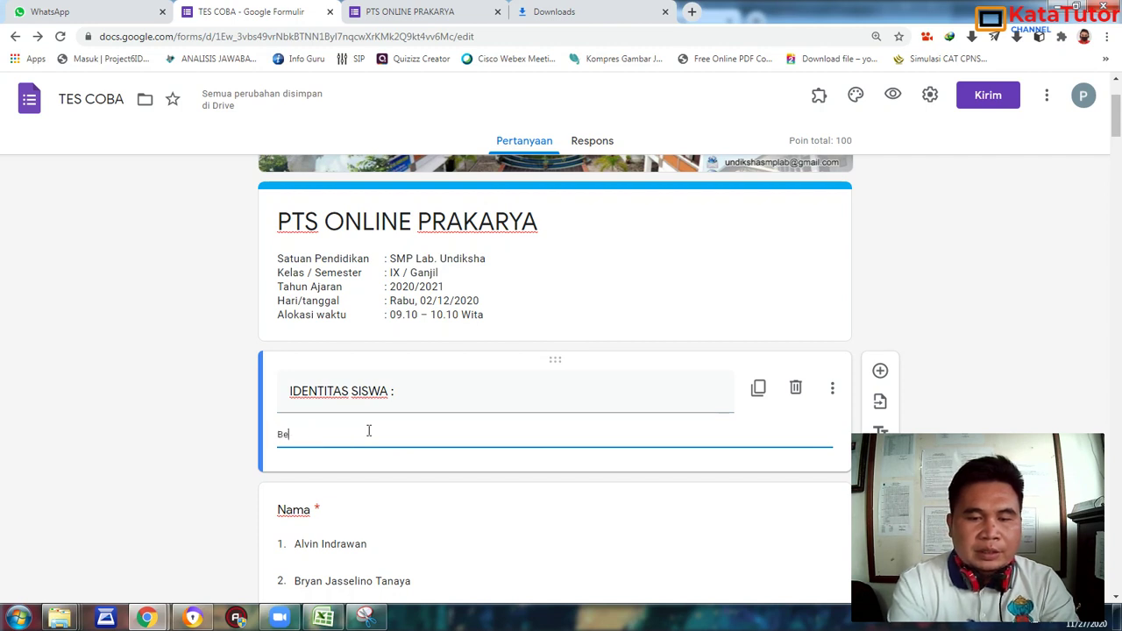
pyautogui.press('BackSpace')
pyautogui.press('BackSpace')
pyautogui.write('Lengkap')
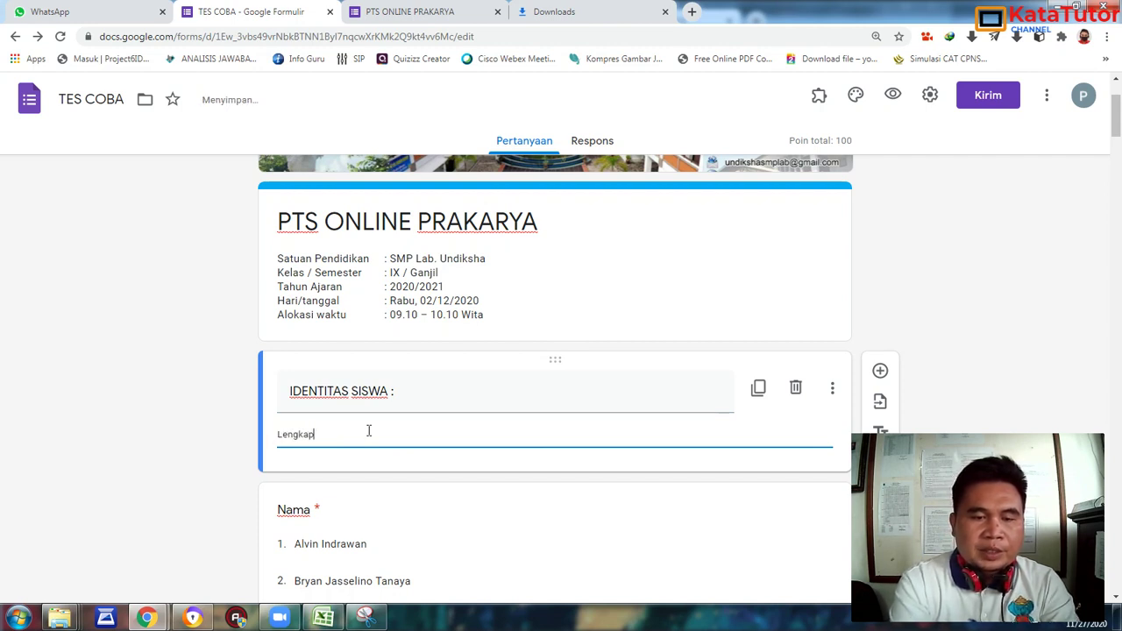
pyautogui.write('i identitas berikut!')
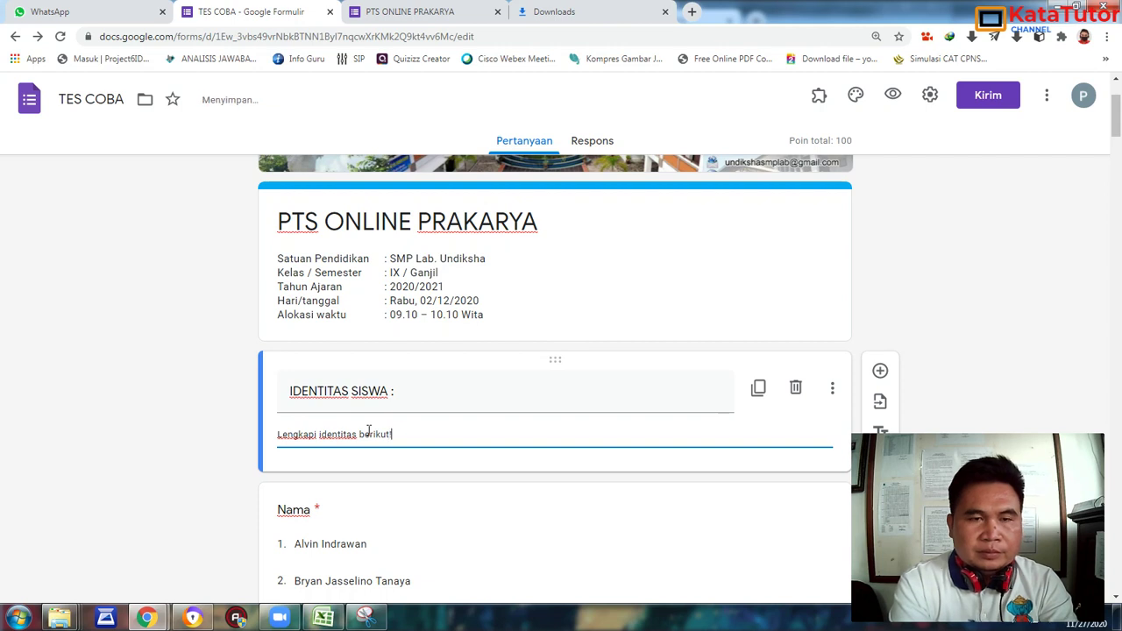
pyautogui.click(889, 269)
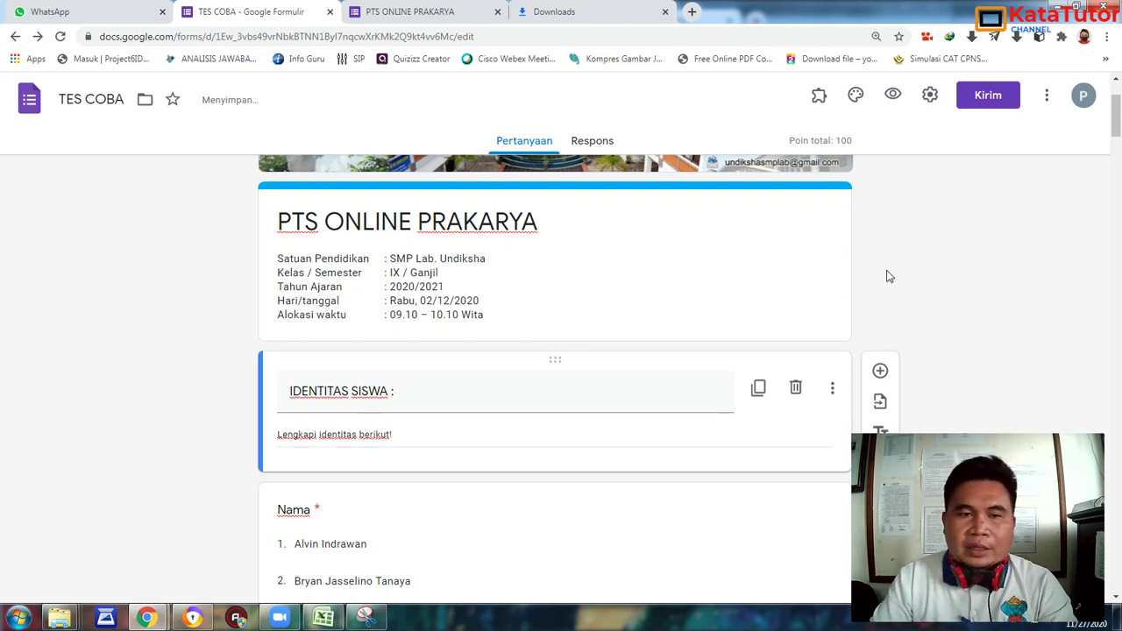
# Examine the Nama question in the form editor and compare it with the Nama, Kelas and No Absen questions in the preview.
pyautogui.scroll(-4, 868, 273)
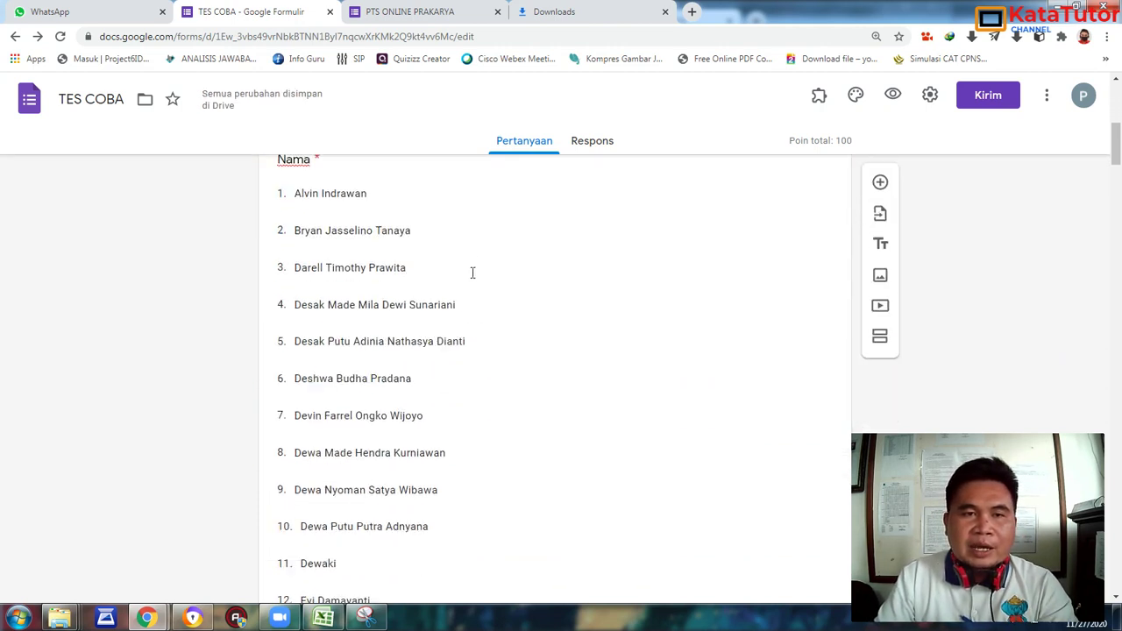
pyautogui.scroll(-2, 472, 260)
pyautogui.click(419, 11)
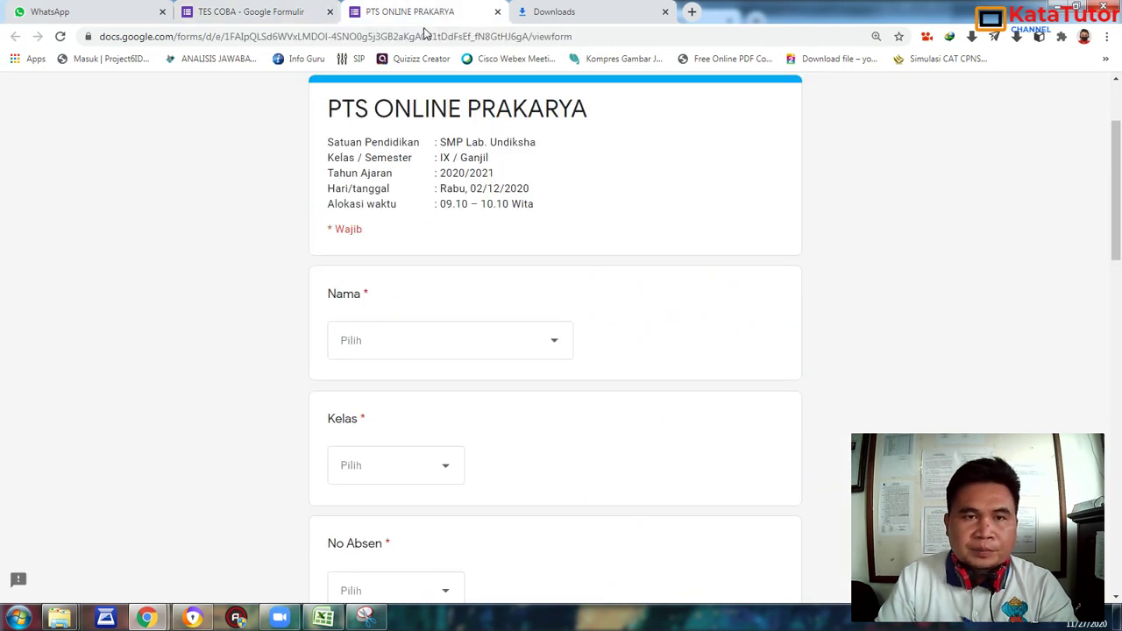
pyautogui.scroll(-1, 412, 321)
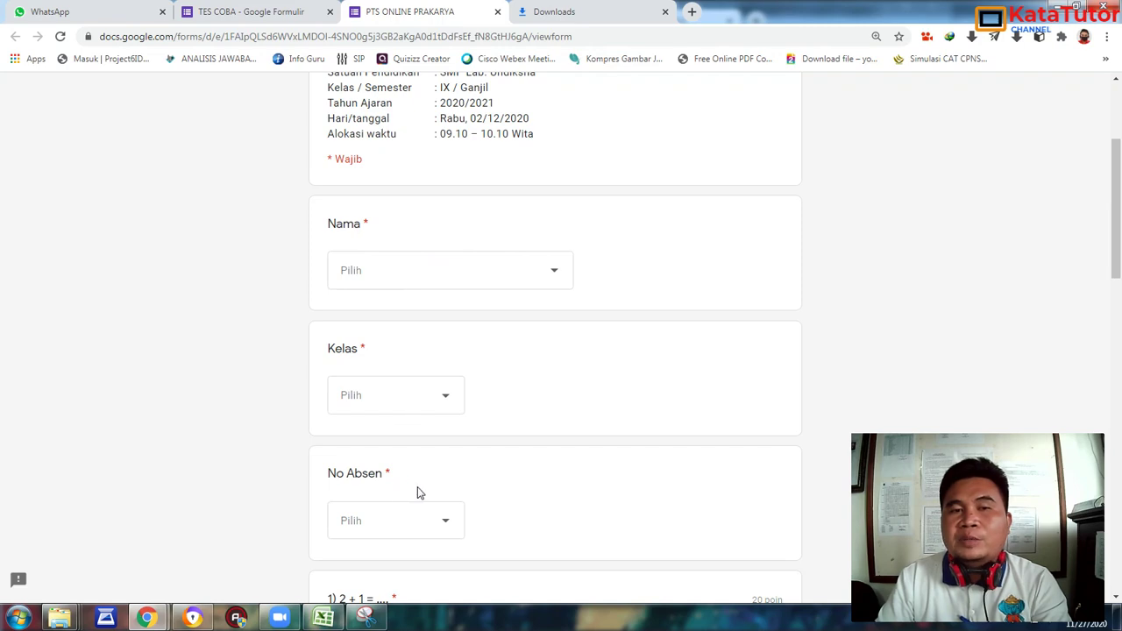
pyautogui.click(242, 7)
pyautogui.scroll(-5, 625, 278)
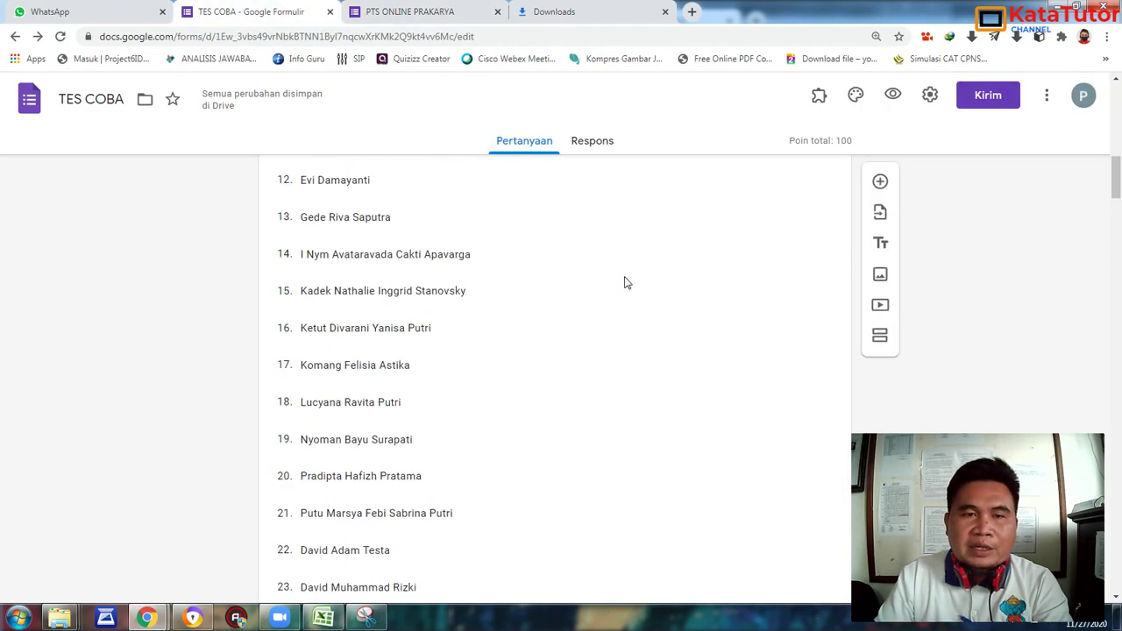
pyautogui.scroll(7, 676, 239)
pyautogui.scroll(3, 662, 254)
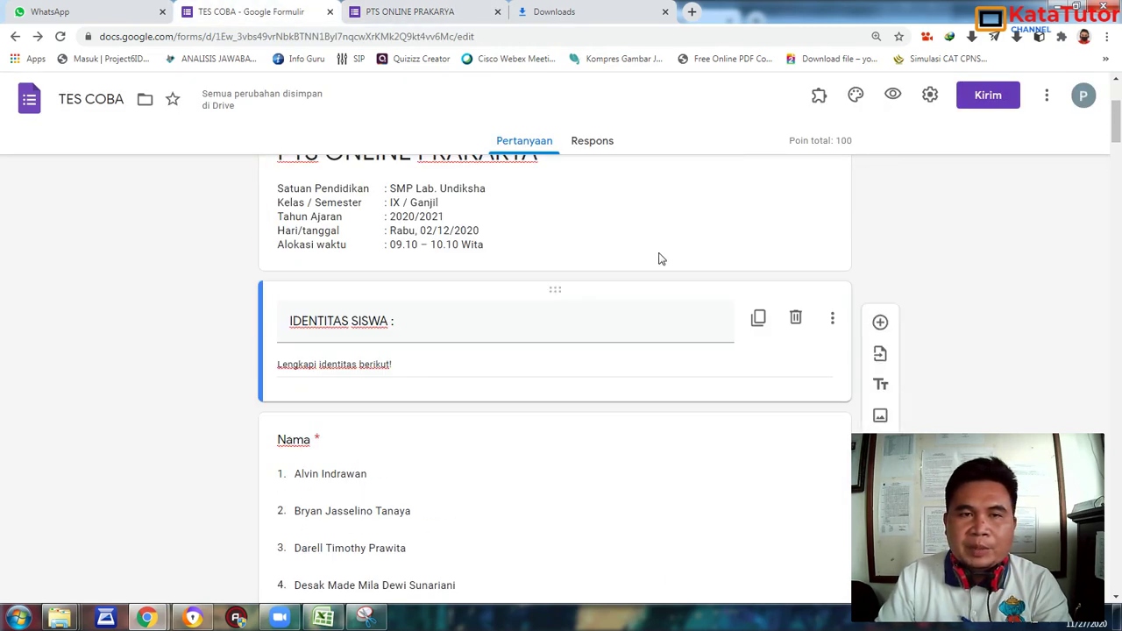
# Add a title and description block between the Nama and Kelas questions, leaving its title and description blank.
pyautogui.click(610, 441)
pyautogui.scroll(-4, 701, 412)
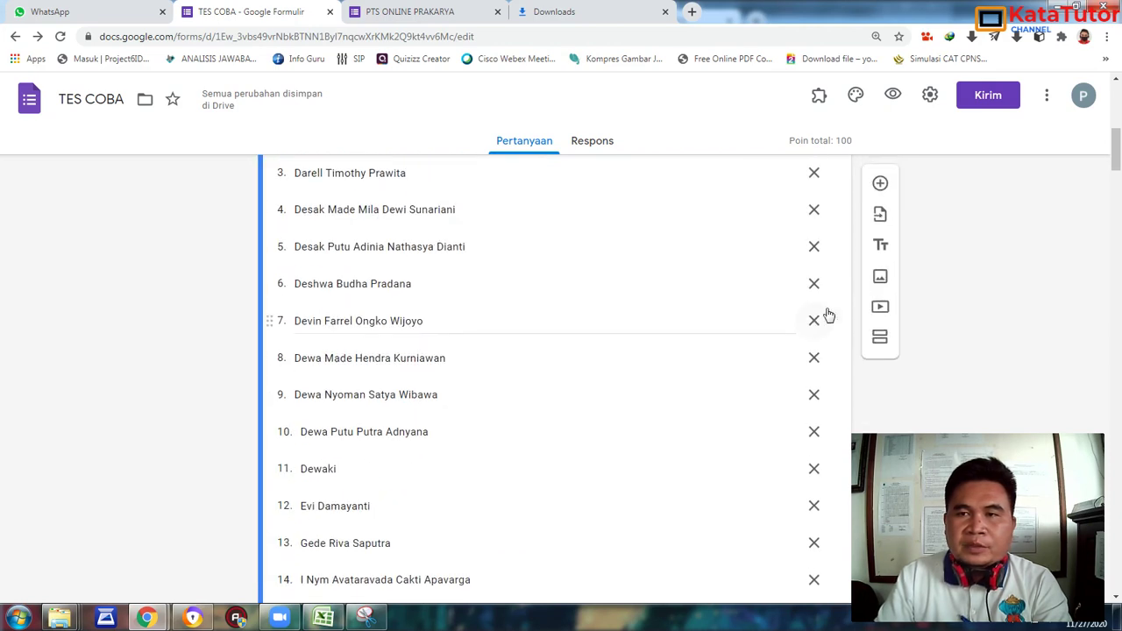
pyautogui.scroll(-10, 732, 343)
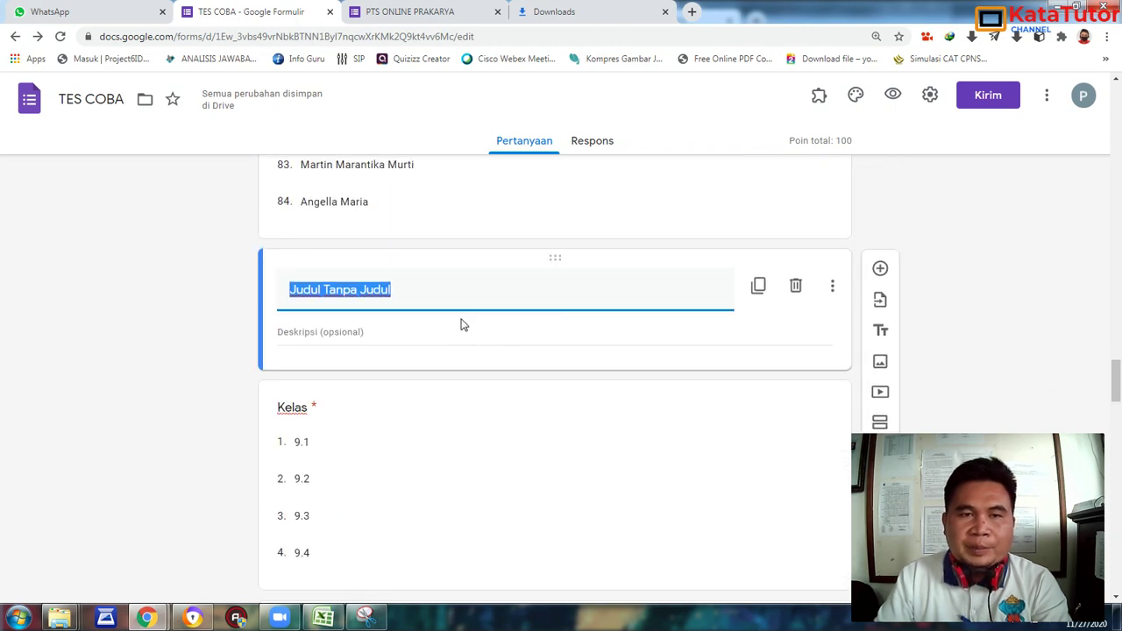
pyautogui.press('BackSpace')
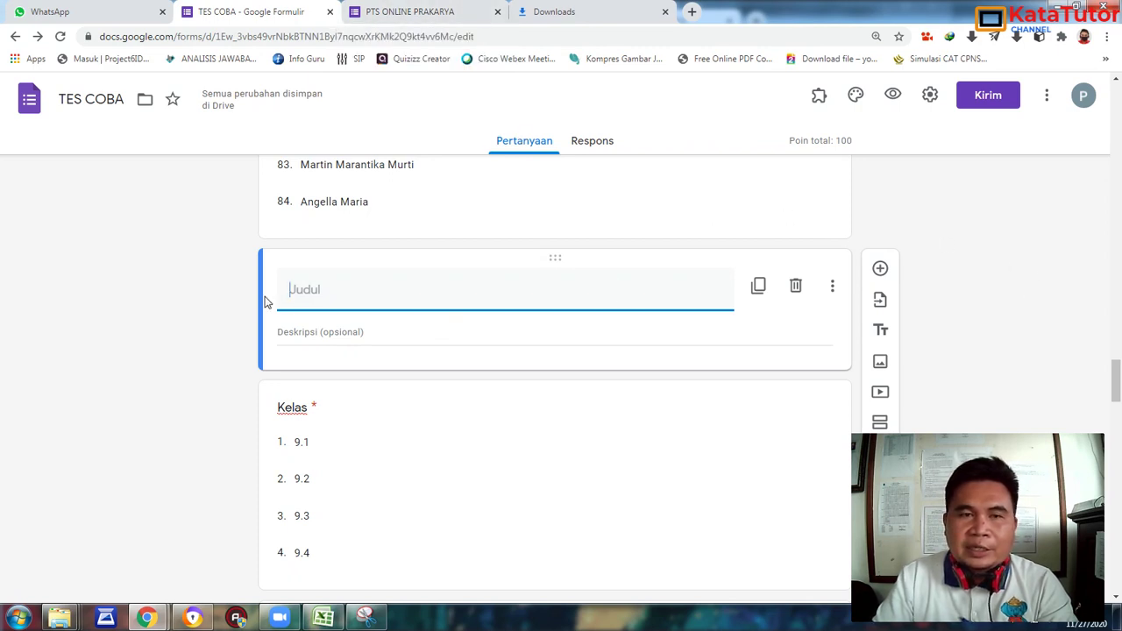
pyautogui.click(403, 341)
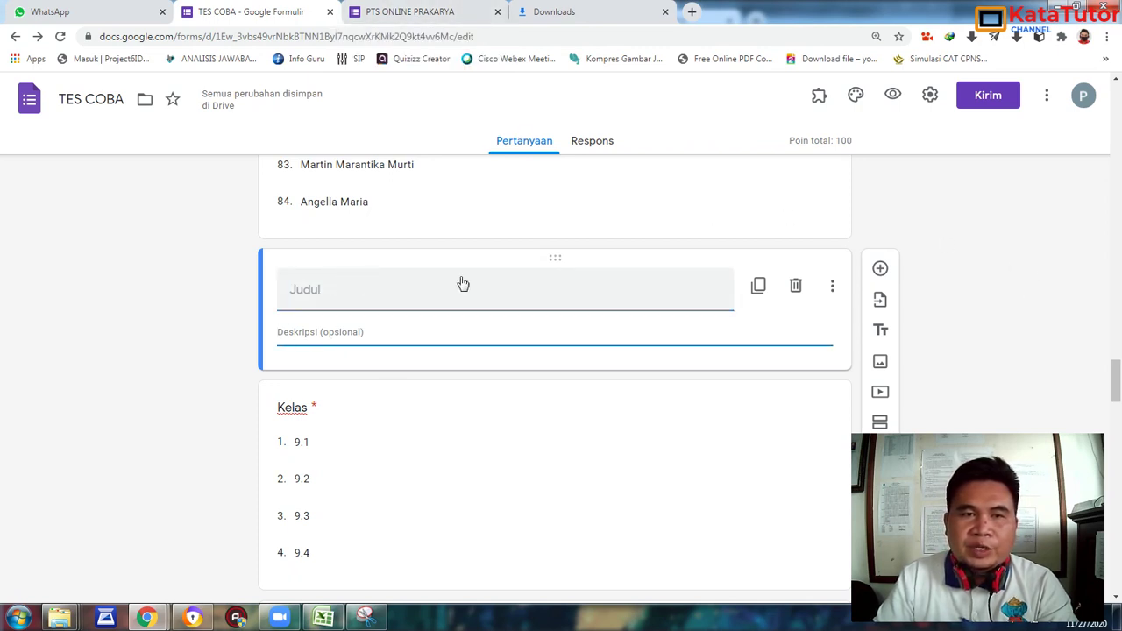
pyautogui.click(969, 264)
# Add another title and description block between the Kelas and No Absen questions and clear its default title.
pyautogui.scroll(-2, 829, 295)
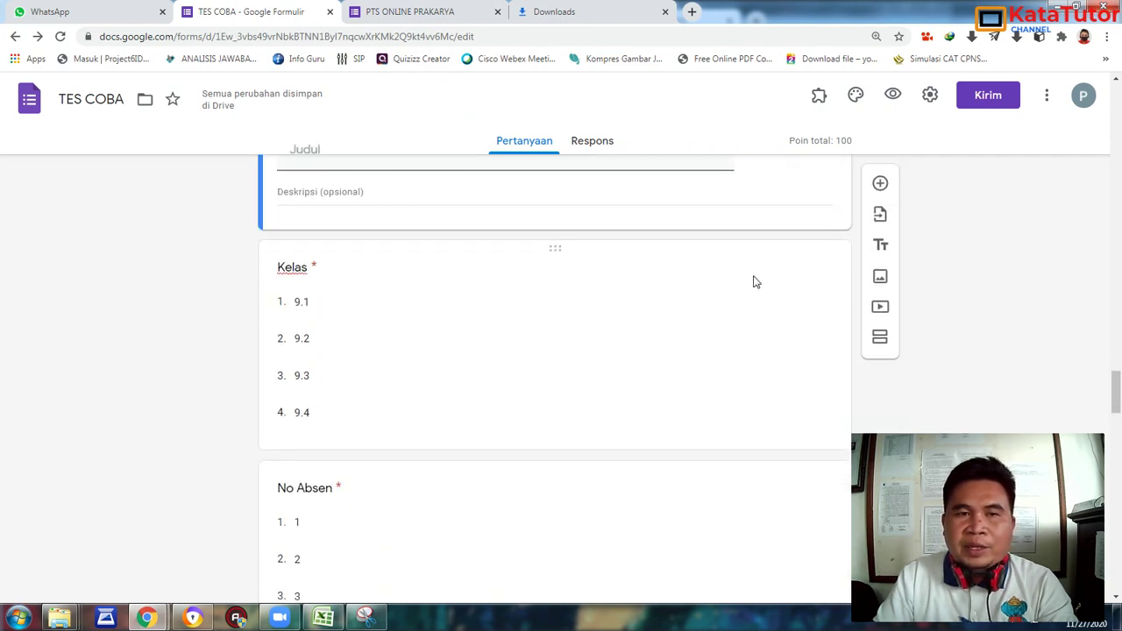
pyautogui.click(735, 261)
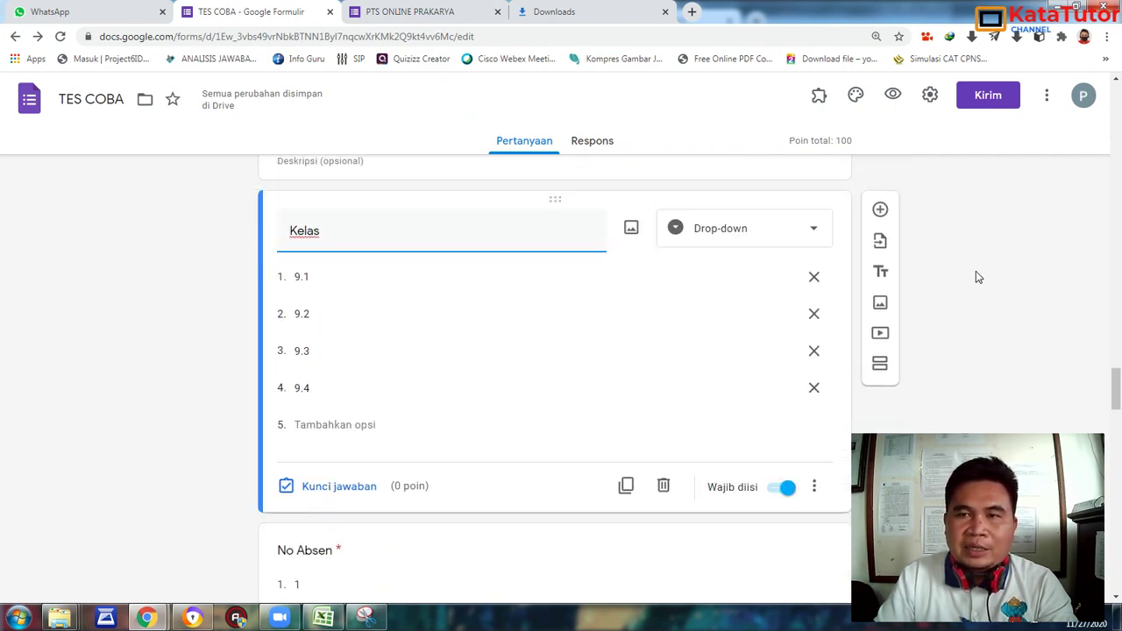
pyautogui.click(882, 273)
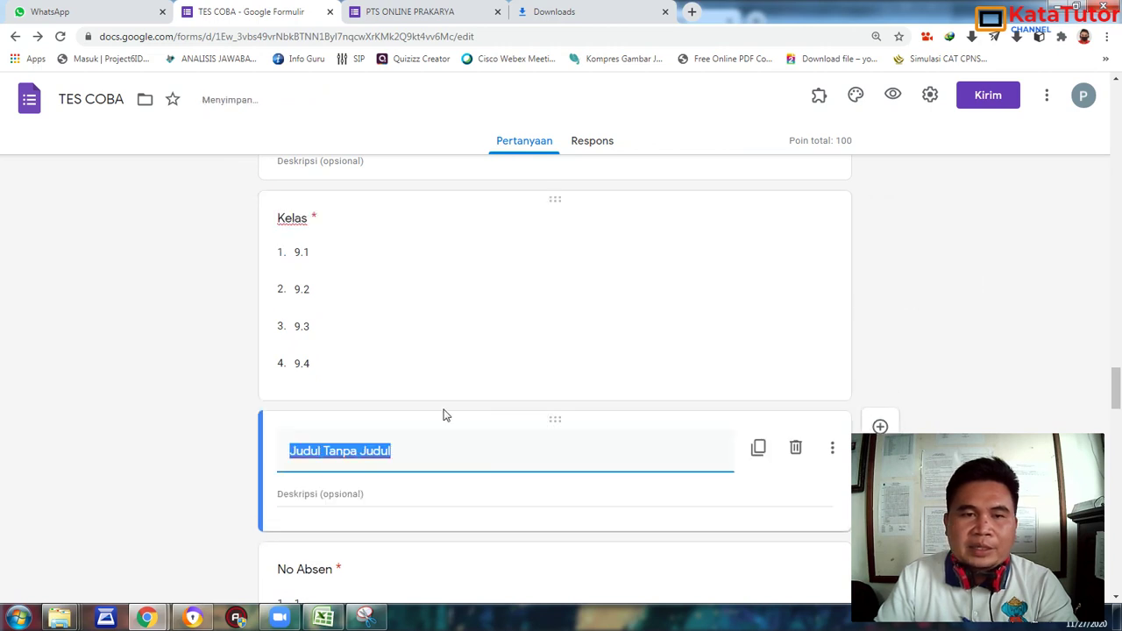
pyautogui.press('BackSpace')
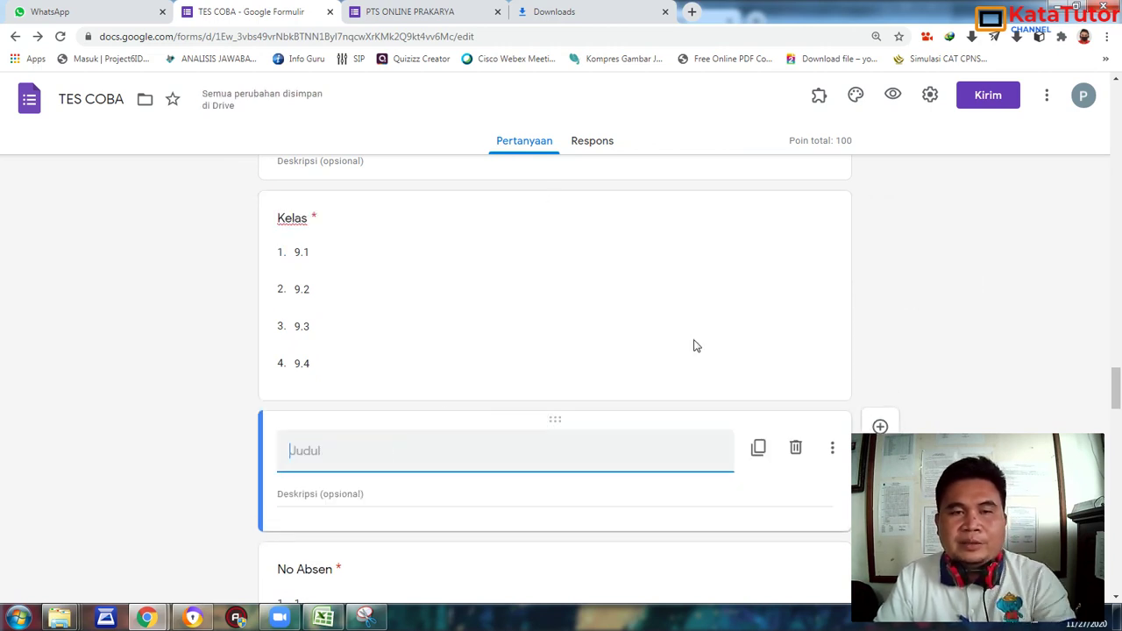
# Add a title and description block between the No Absen question and the first quiz question, titled "SOAL:".
pyautogui.scroll(-4, 903, 263)
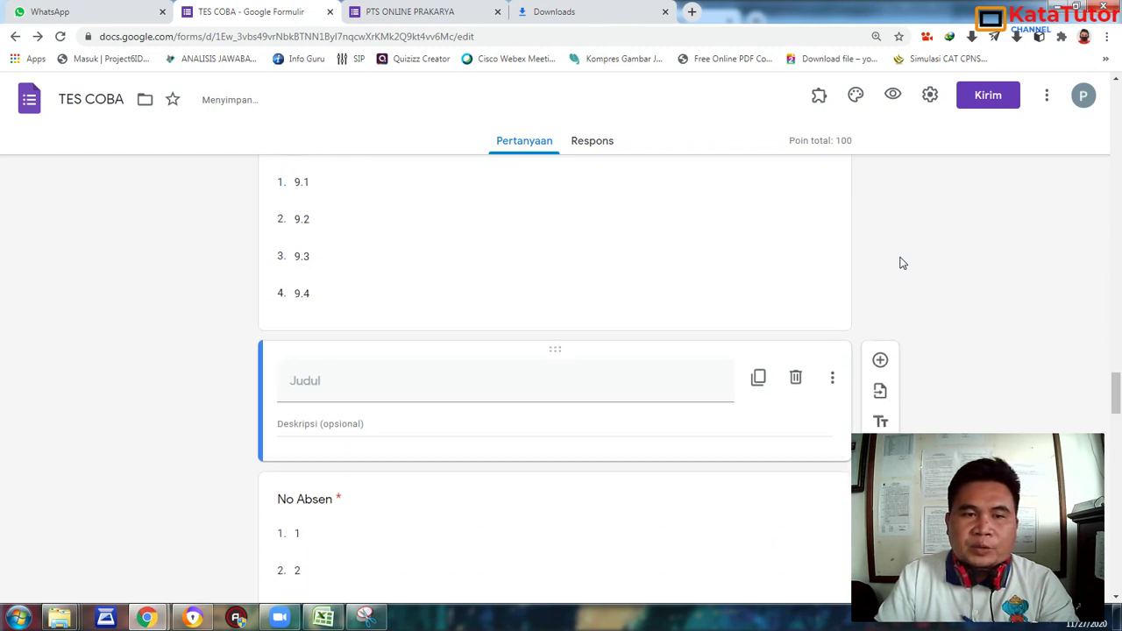
pyautogui.scroll(-8, 654, 343)
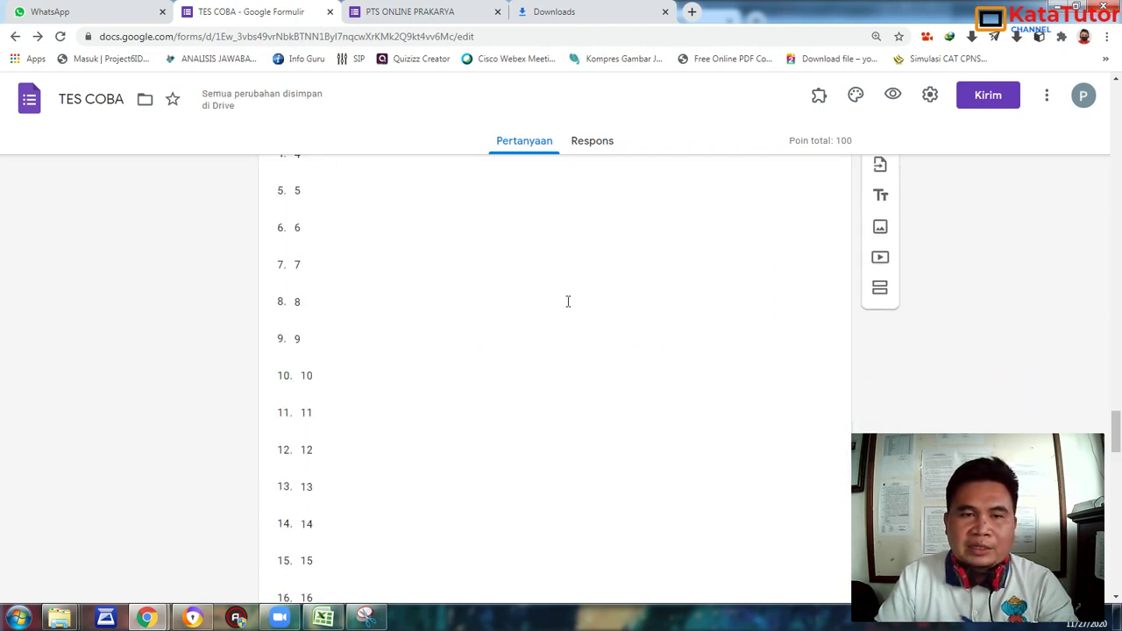
pyautogui.scroll(9, 566, 293)
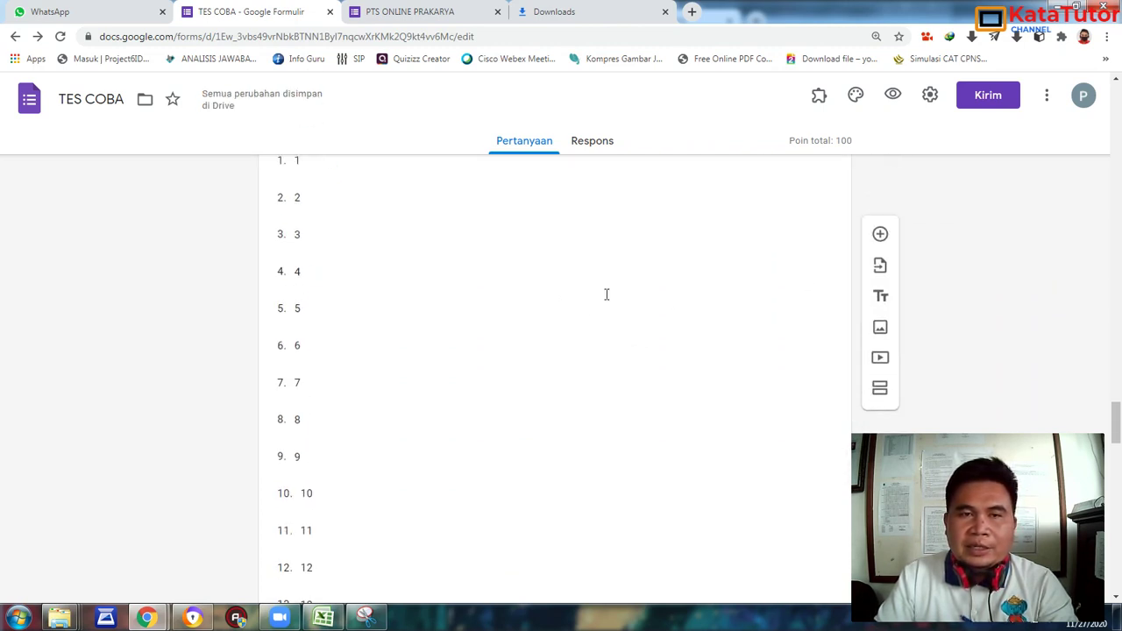
pyautogui.click(662, 316)
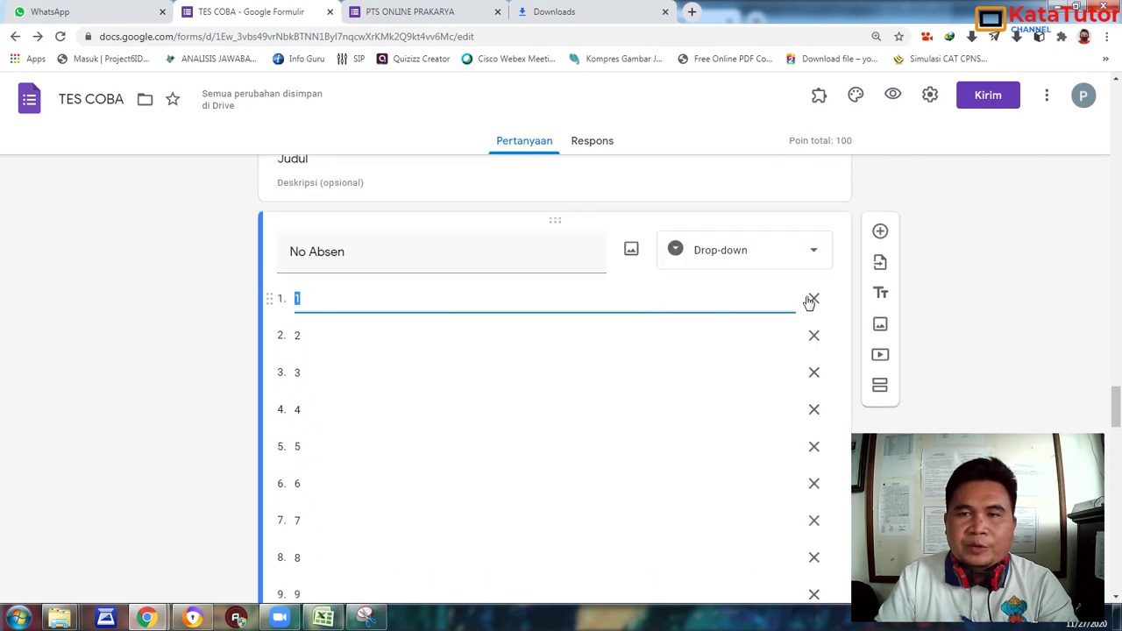
pyautogui.click(883, 295)
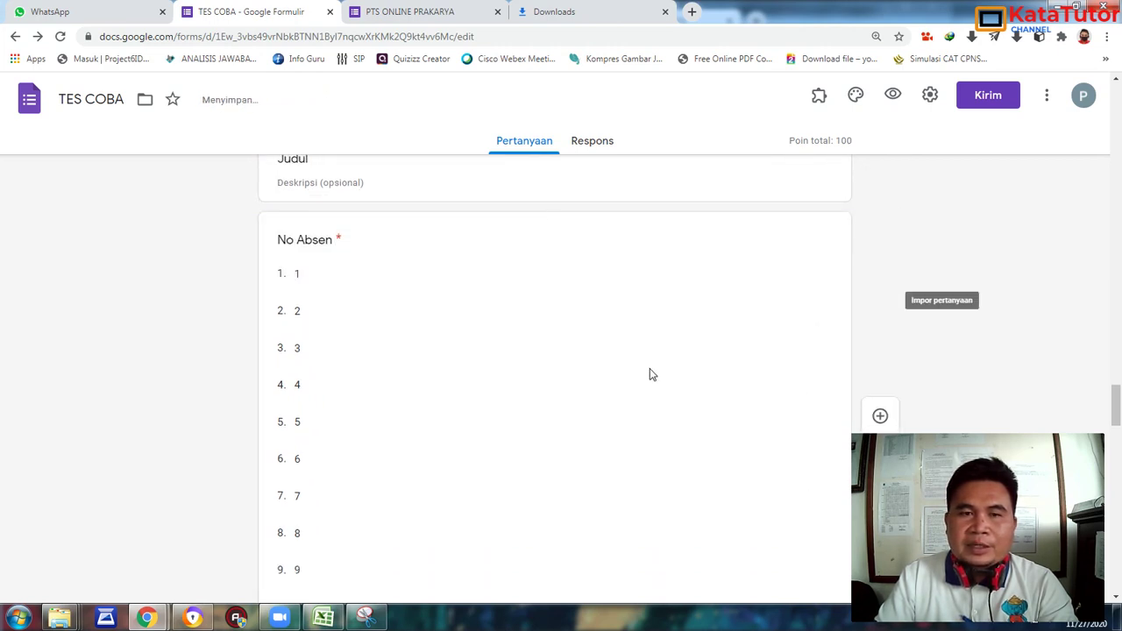
pyautogui.scroll(-12, 649, 368)
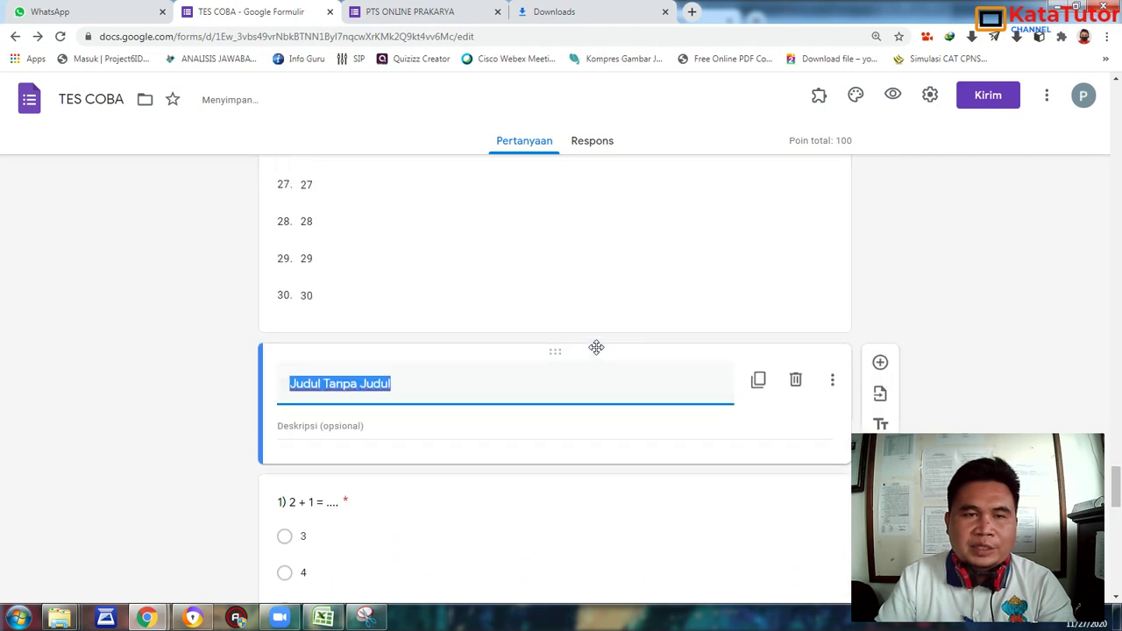
pyautogui.write('SOL')
pyautogui.press('BackSpace')
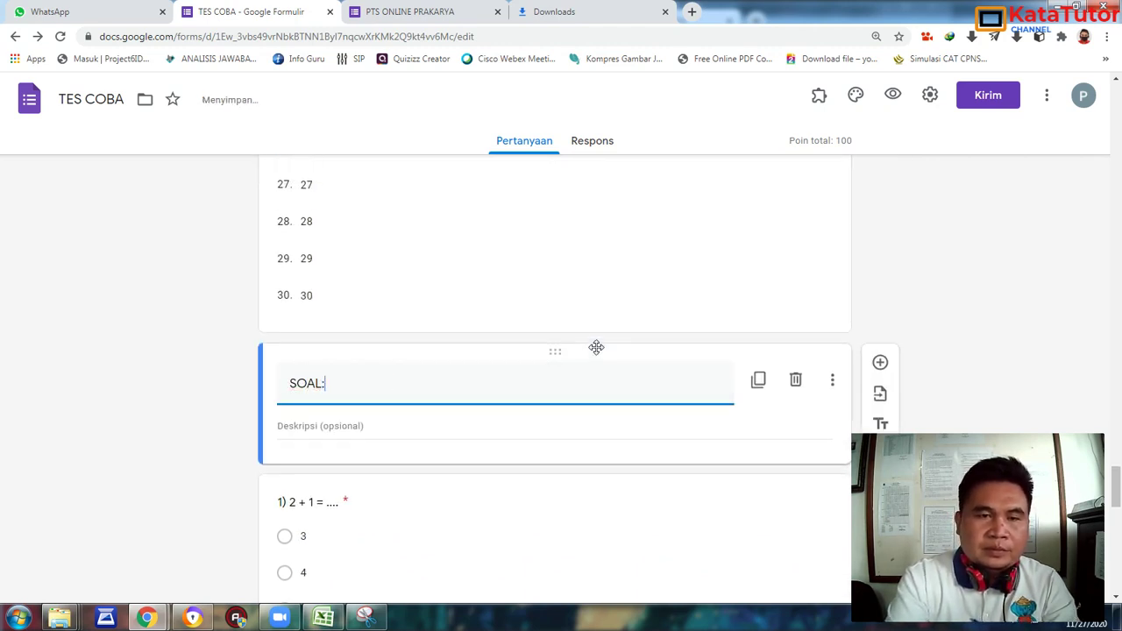
# Set the description of the "SOAL:" block to "Pilih salah satu jawaban yang paling benar!".
pyautogui.click(343, 430)
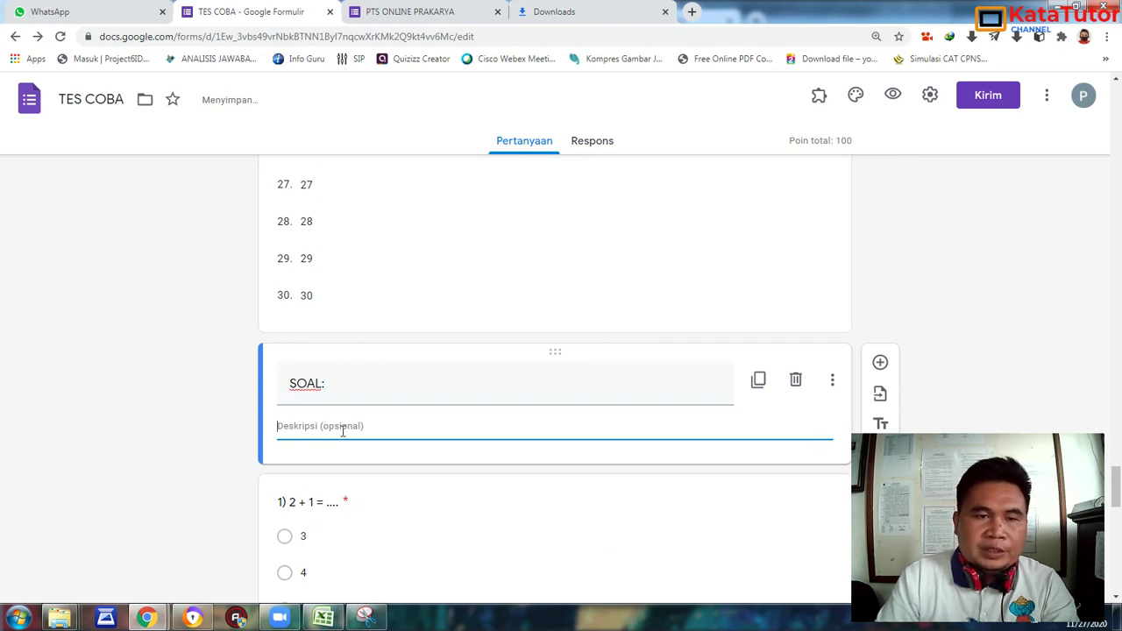
pyautogui.write('P')
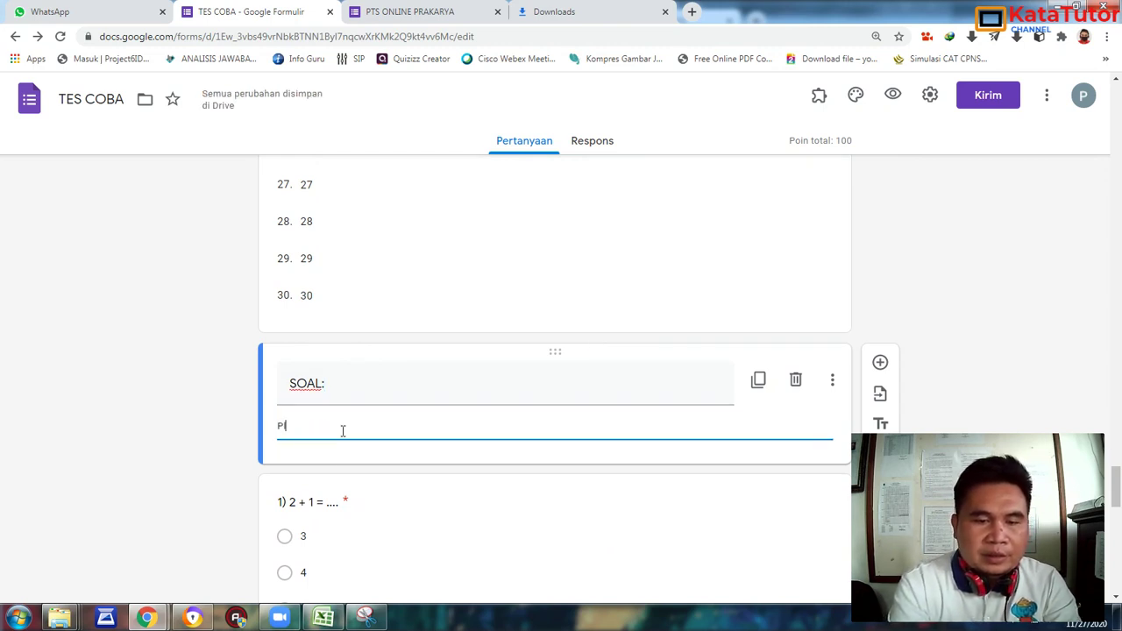
pyautogui.write('ilih salah satu jawaban yang paling benar!')
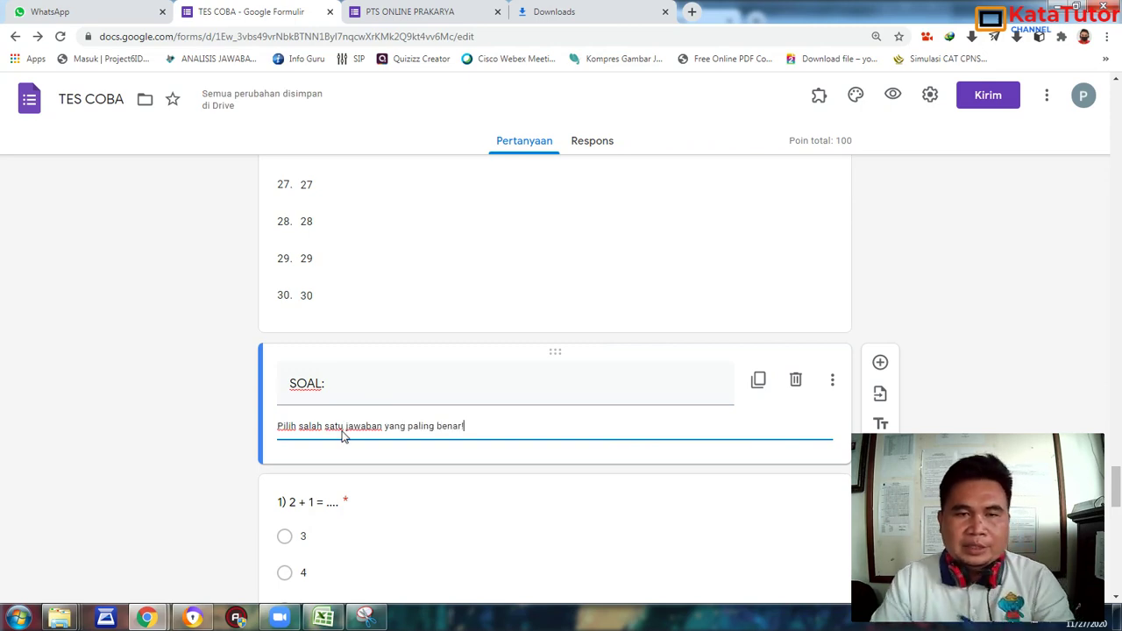
pyautogui.click(921, 251)
# Review the form header and the "IDENTITAS SISWA :" block at the start of the form.
pyautogui.scroll(10, 921, 250)
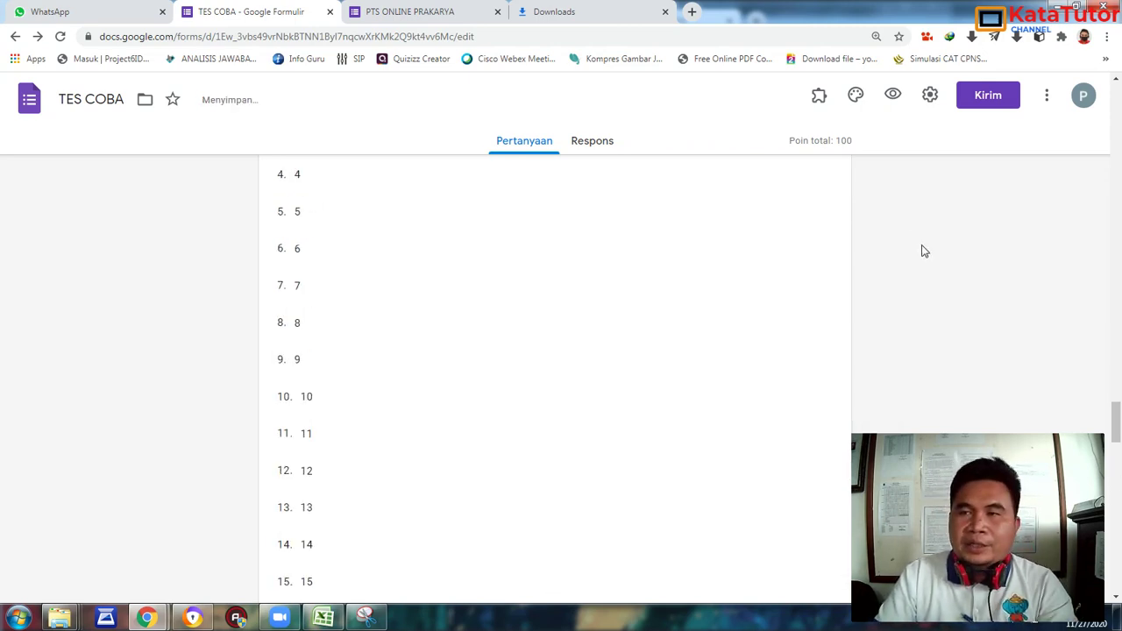
pyautogui.scroll(20, 922, 250)
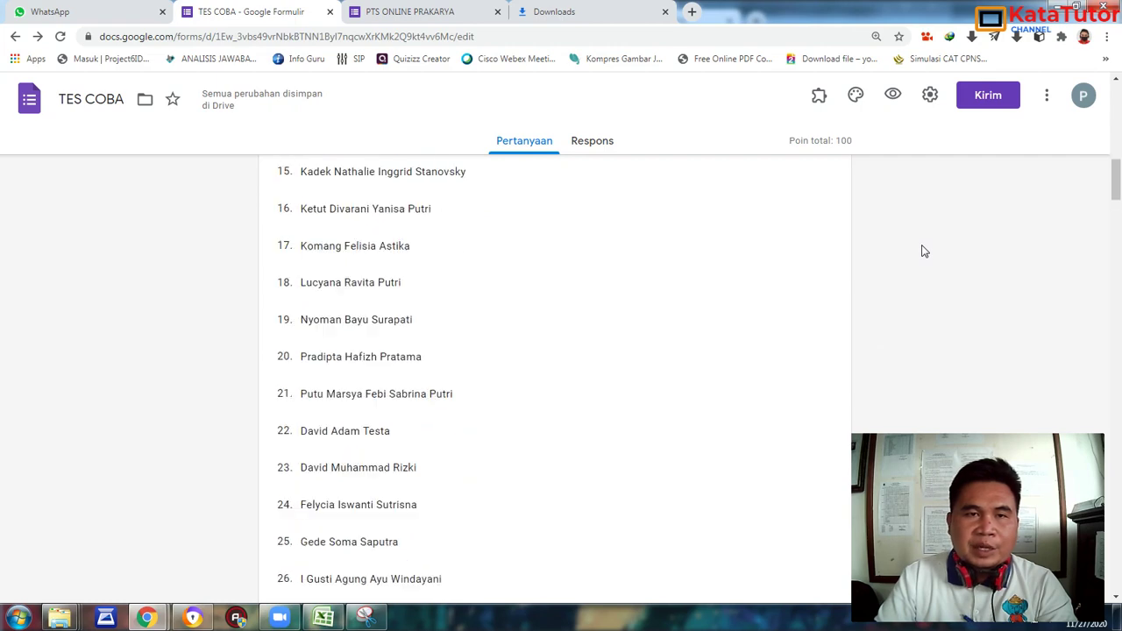
pyautogui.scroll(10, 922, 251)
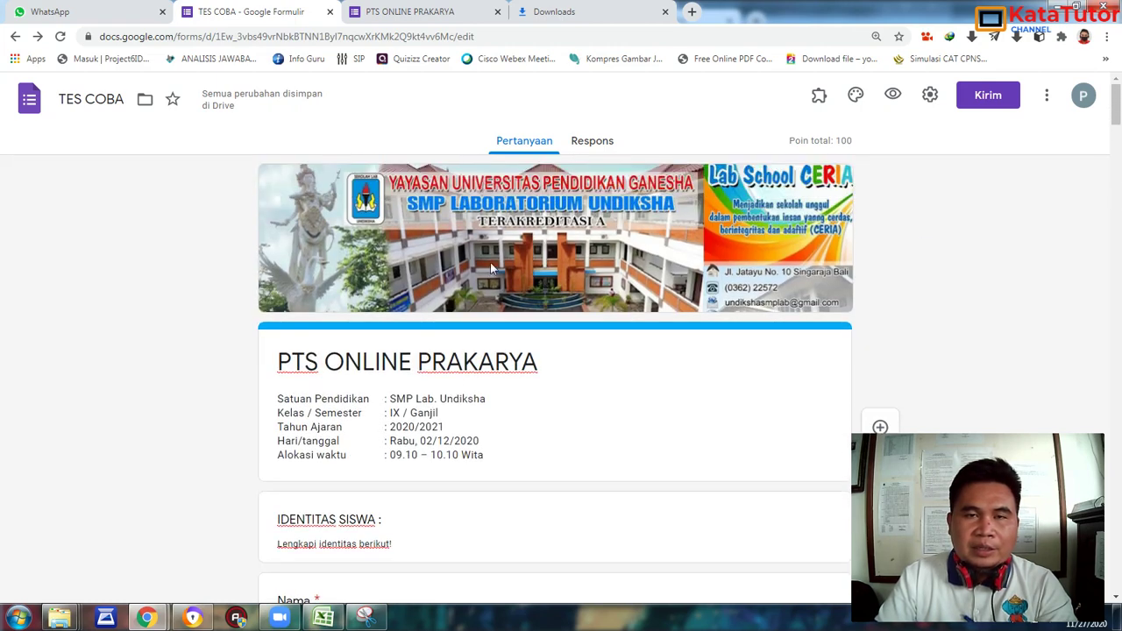
pyautogui.scroll(-3, 491, 270)
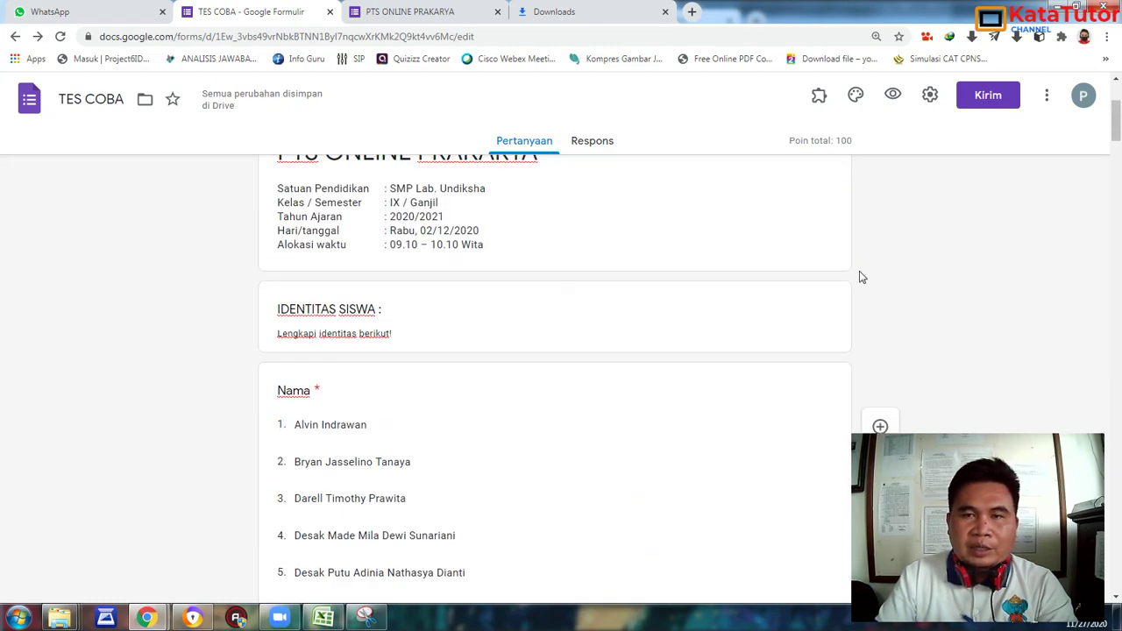
pyautogui.tripleClick(859, 277)
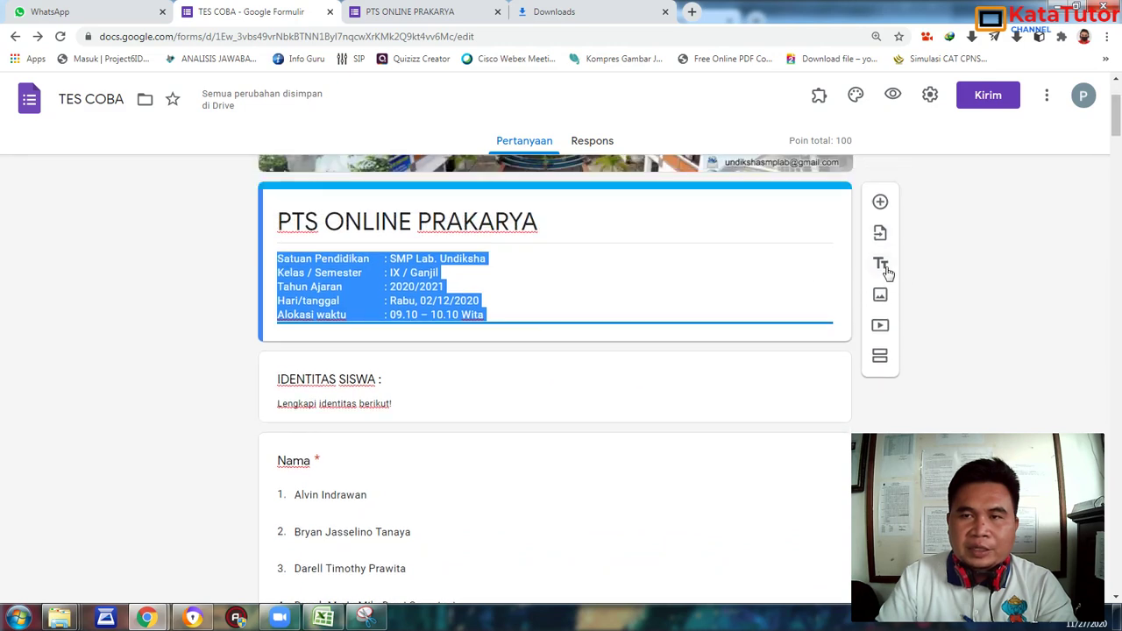
pyautogui.click(394, 397)
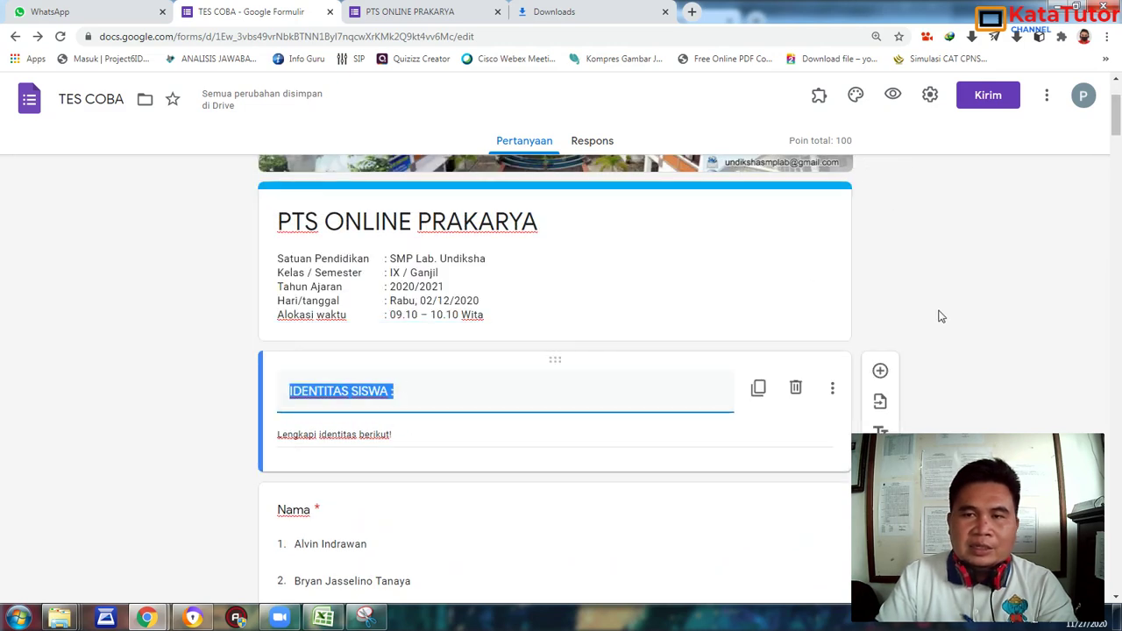
pyautogui.click(922, 278)
# Review the blank title blocks placed before and after the Kelas question.
pyautogui.scroll(-12, 921, 278)
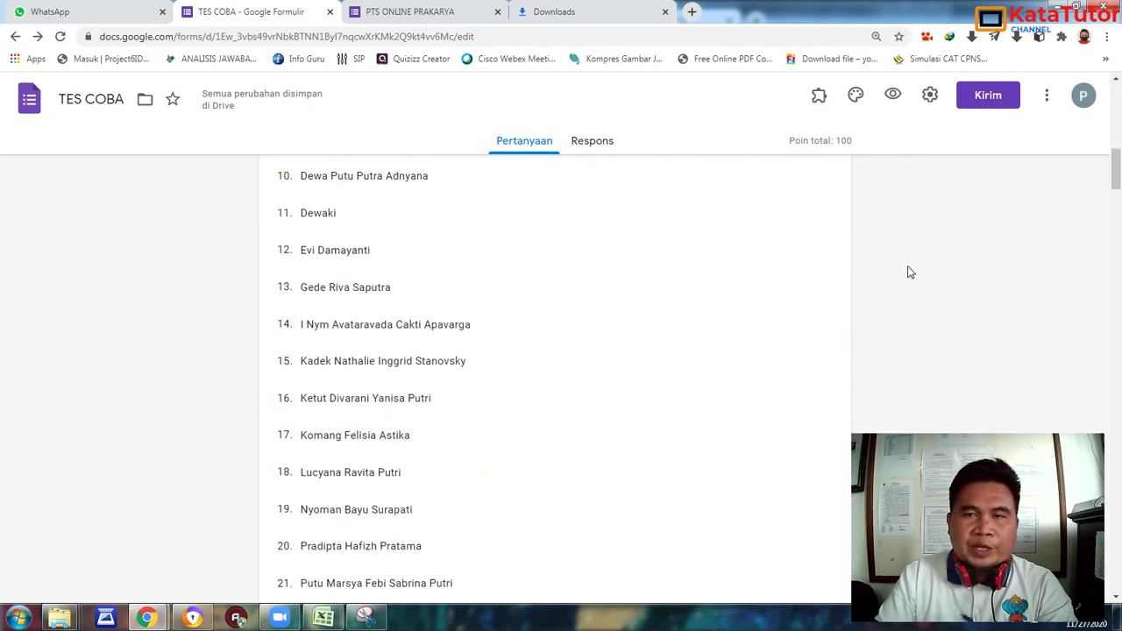
pyautogui.scroll(-17, 910, 273)
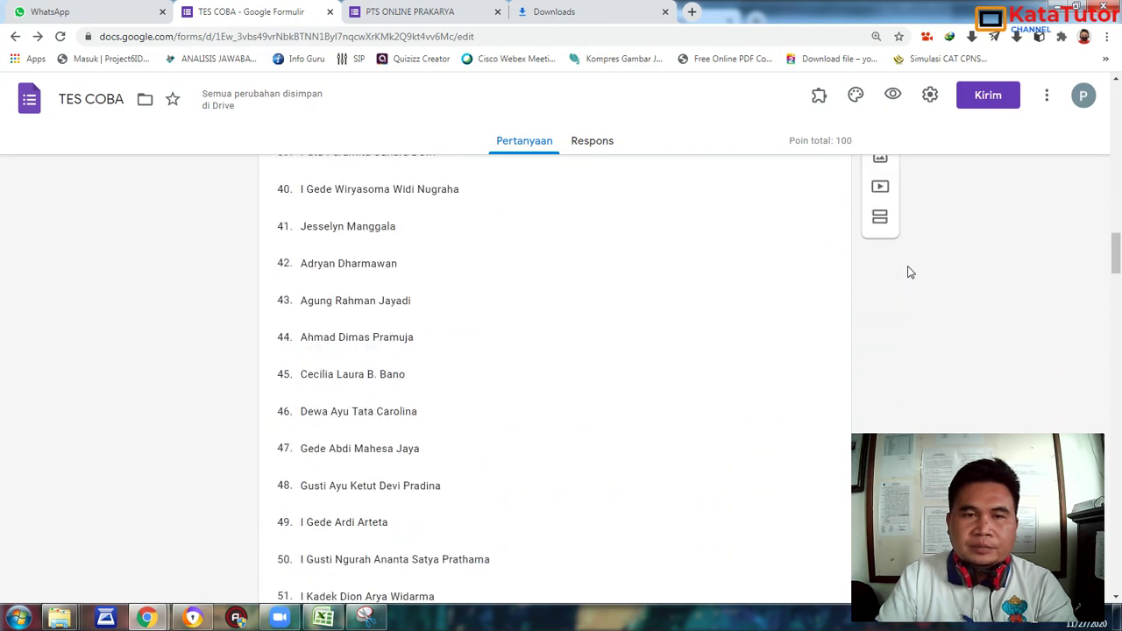
pyautogui.scroll(-10, 909, 273)
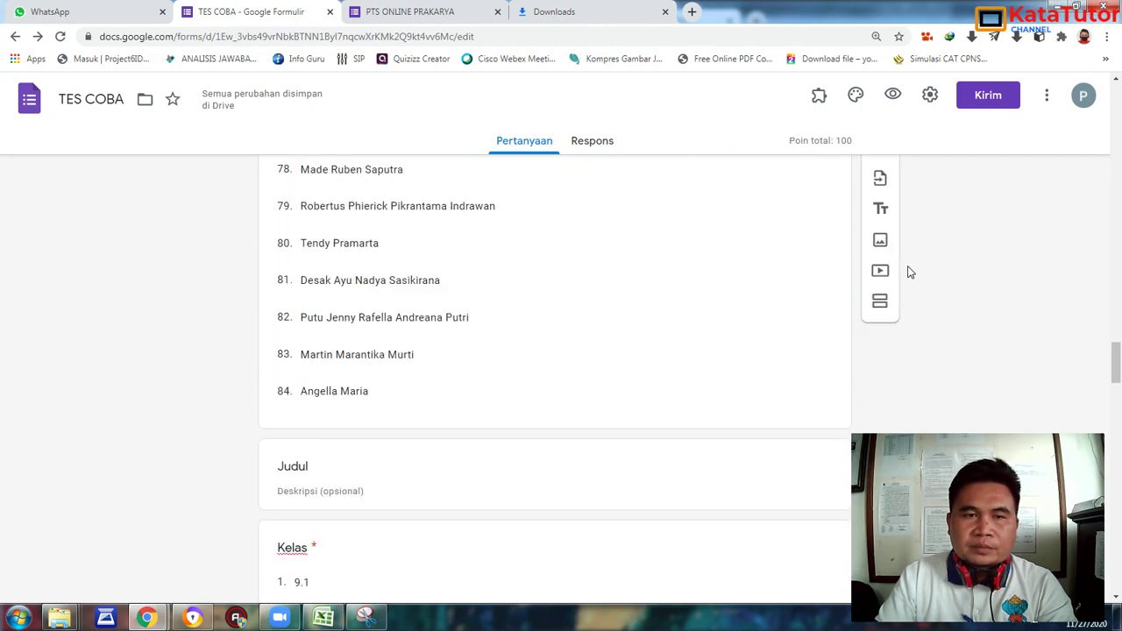
pyautogui.scroll(2, 739, 267)
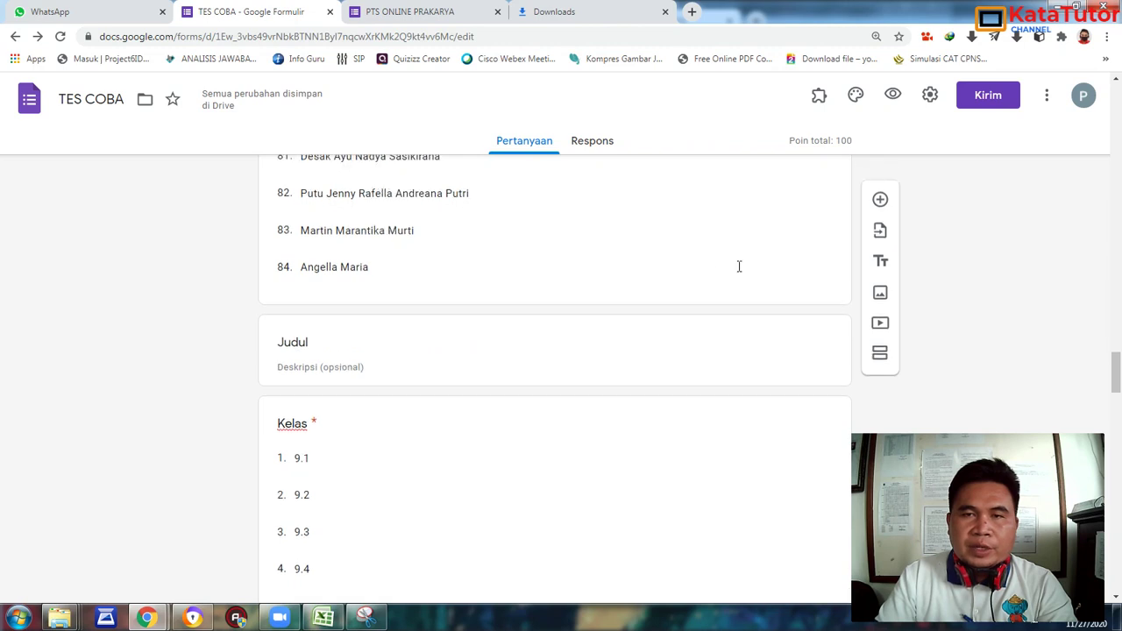
pyautogui.scroll(-1, 404, 425)
pyautogui.click(356, 409)
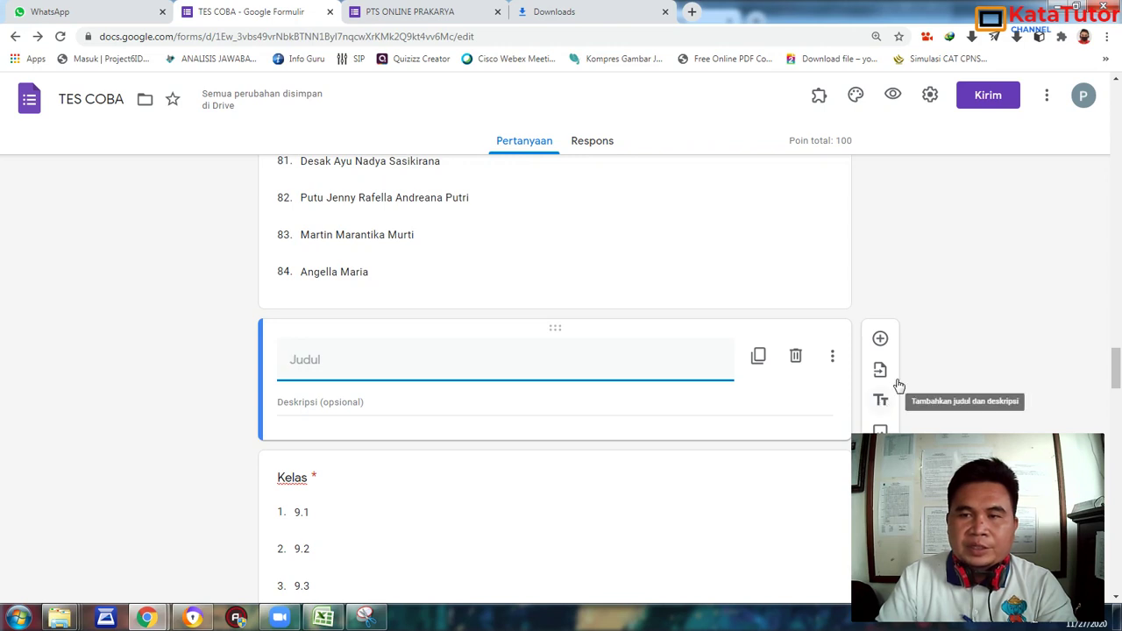
pyautogui.scroll(-5, 903, 368)
pyautogui.scroll(2, 827, 310)
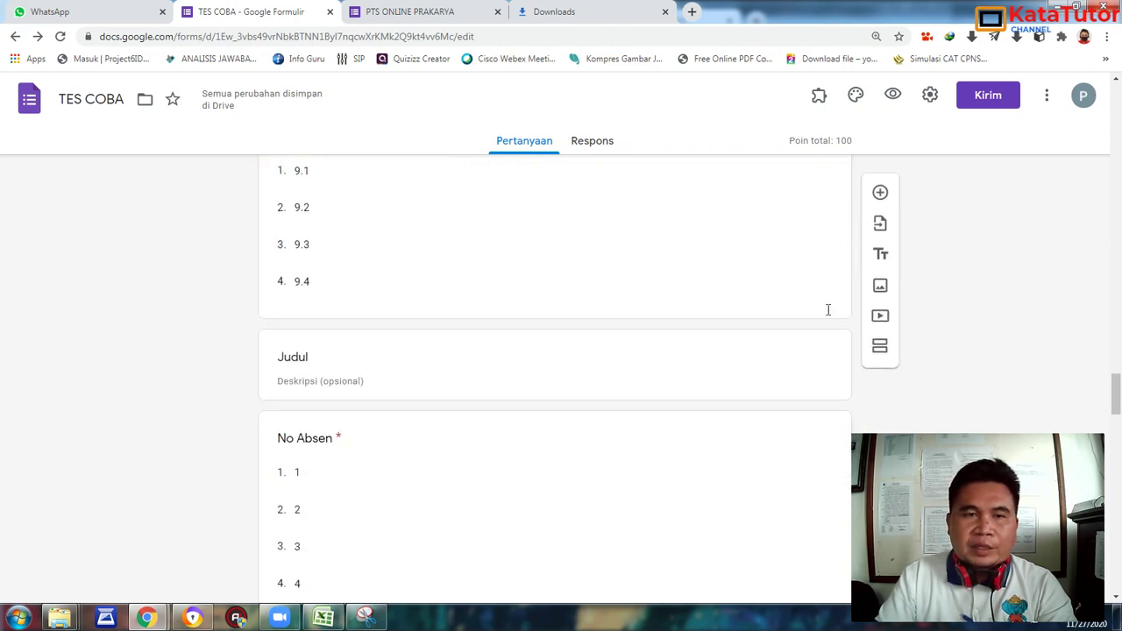
# Review the blank title block between Kelas and No Absen and the "SOAL:" block before the first quiz question.
pyautogui.scroll(-1, 473, 386)
pyautogui.click(408, 425)
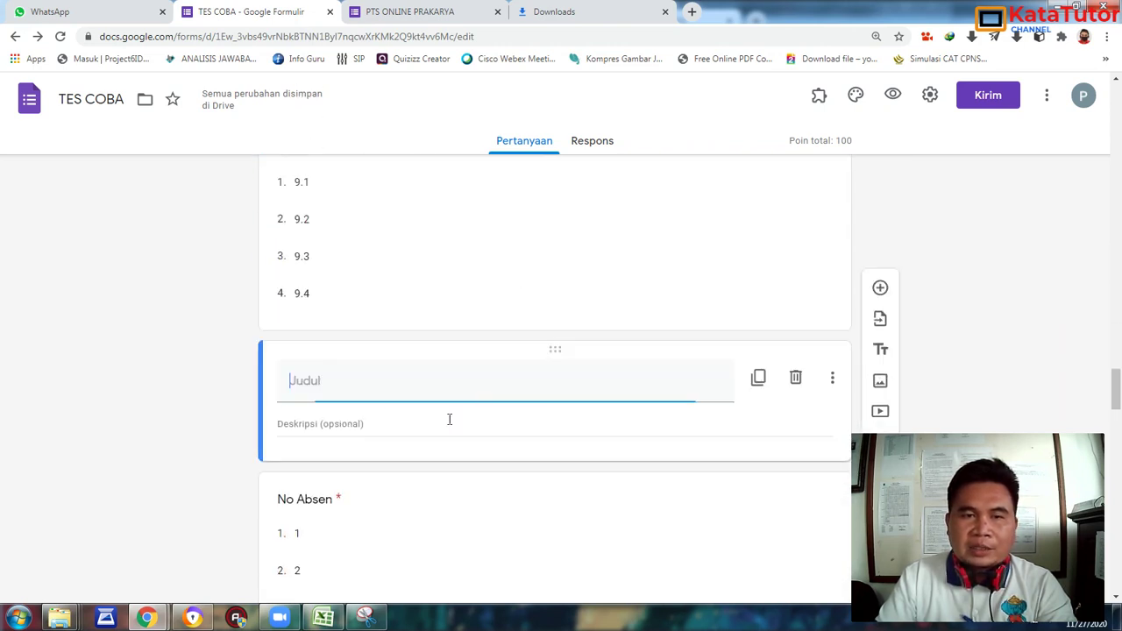
pyautogui.scroll(-2, 930, 368)
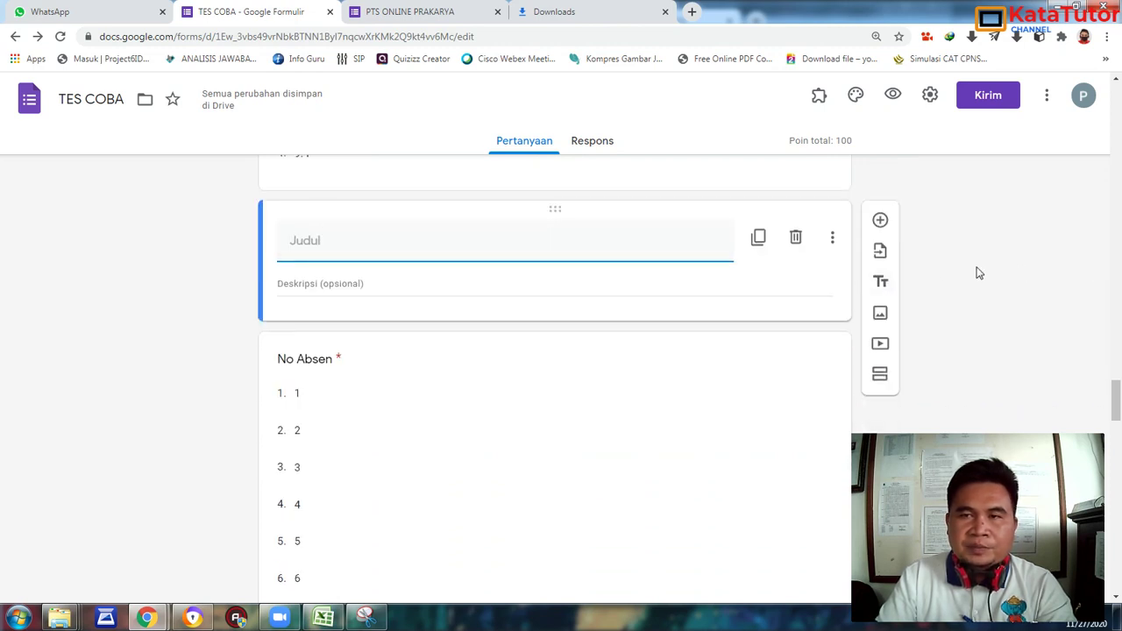
pyautogui.scroll(1, 509, 317)
pyautogui.scroll(-3, 532, 320)
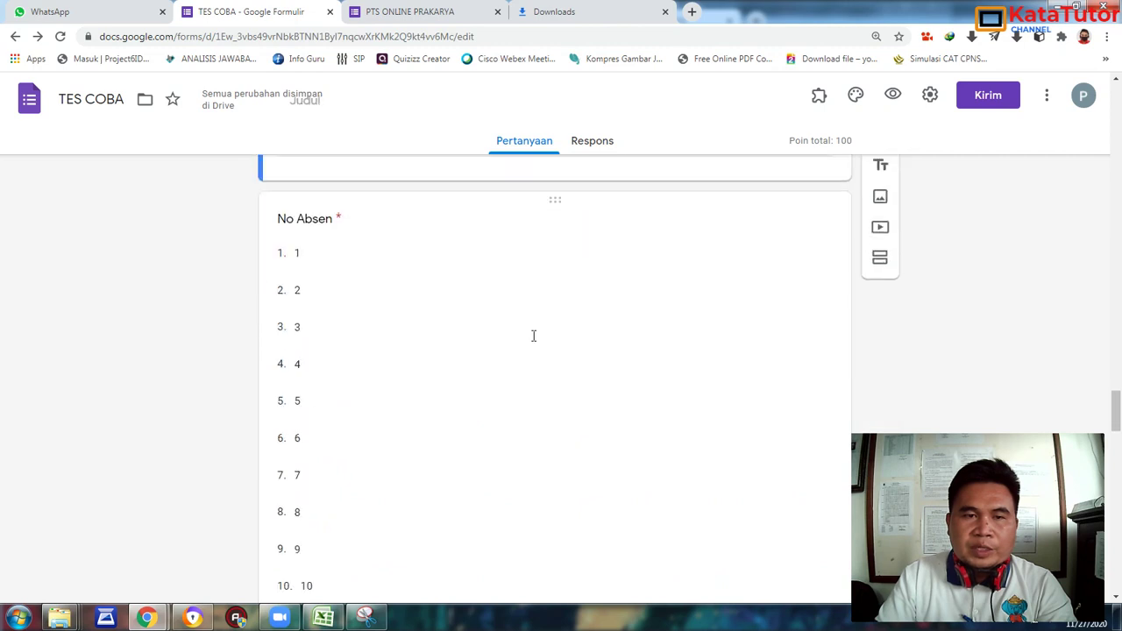
pyautogui.scroll(-10, 535, 334)
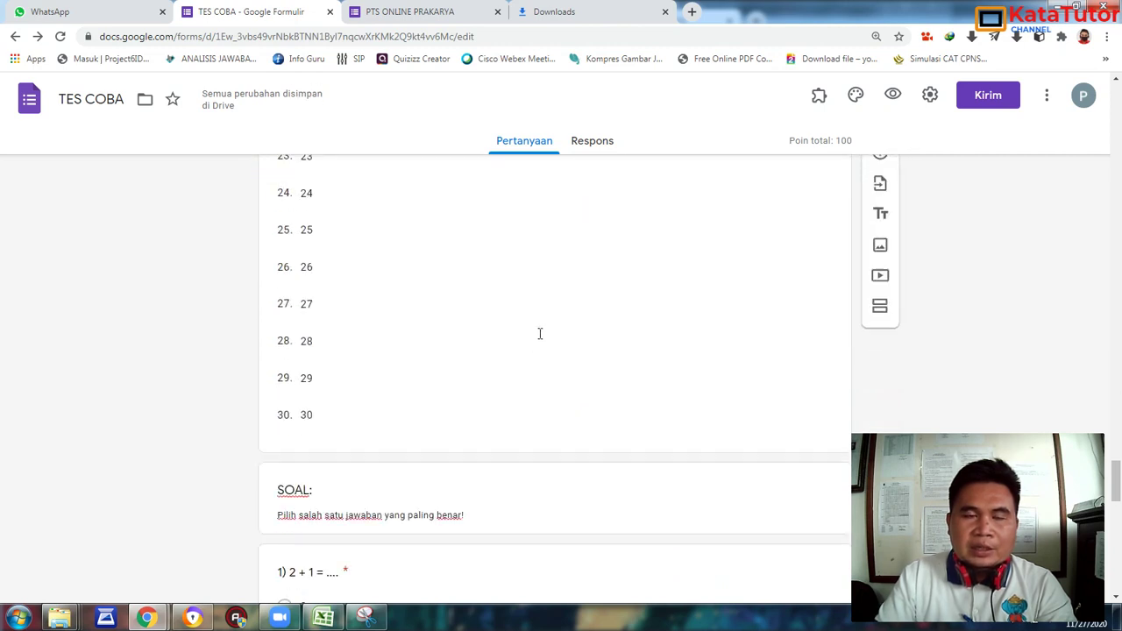
pyautogui.scroll(-2, 540, 326)
pyautogui.scroll(-1, 446, 285)
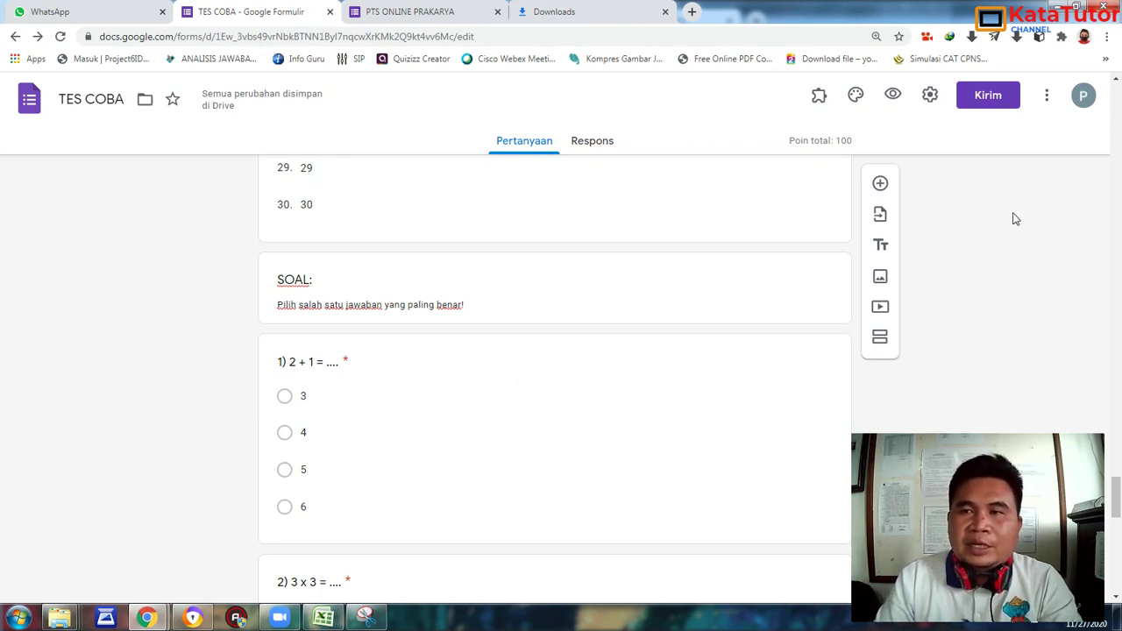
pyautogui.scroll(6, 1012, 218)
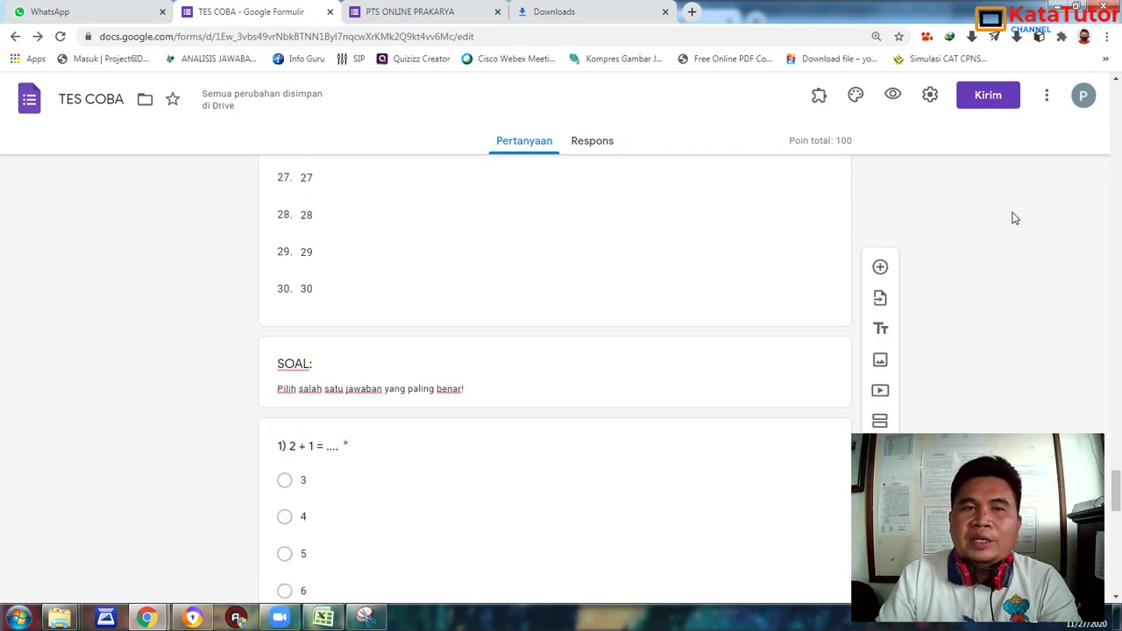
# Switch to the existing PTS ONLINE PRAKARYA preview and examine the order of the identity fields and first quiz questions.
pyautogui.click(409, 12)
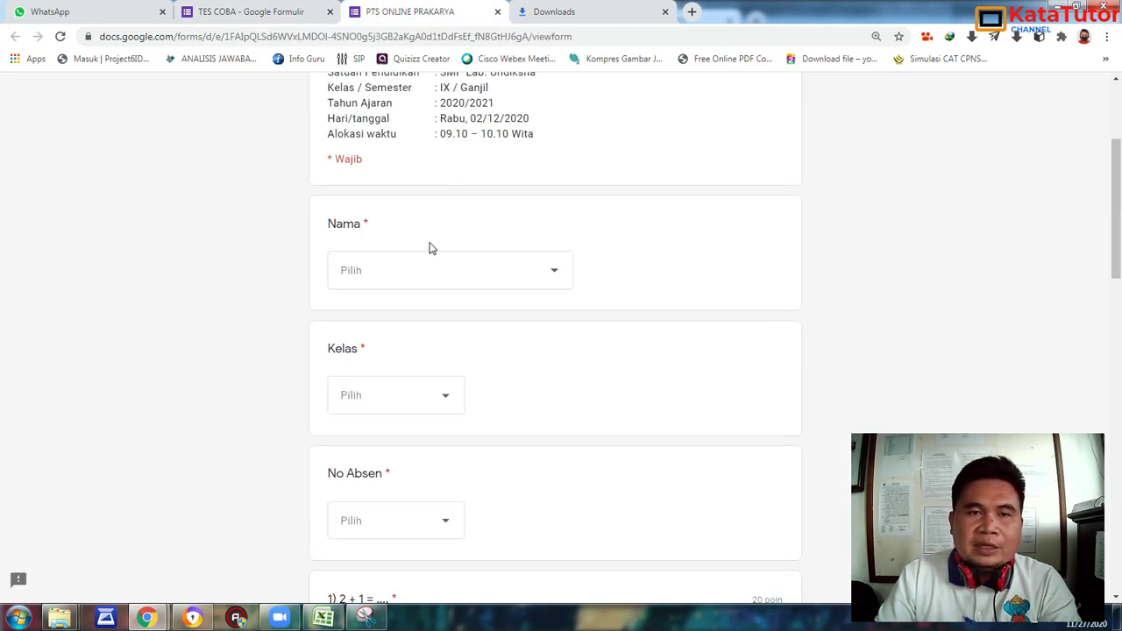
pyautogui.scroll(-1, 430, 248)
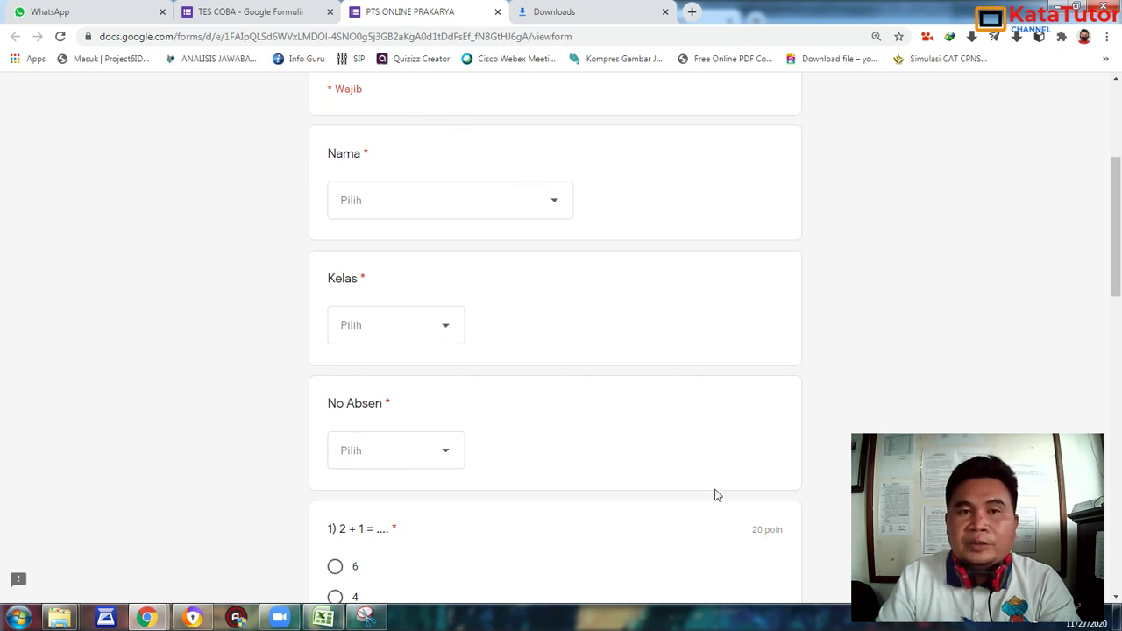
pyautogui.scroll(-3, 702, 282)
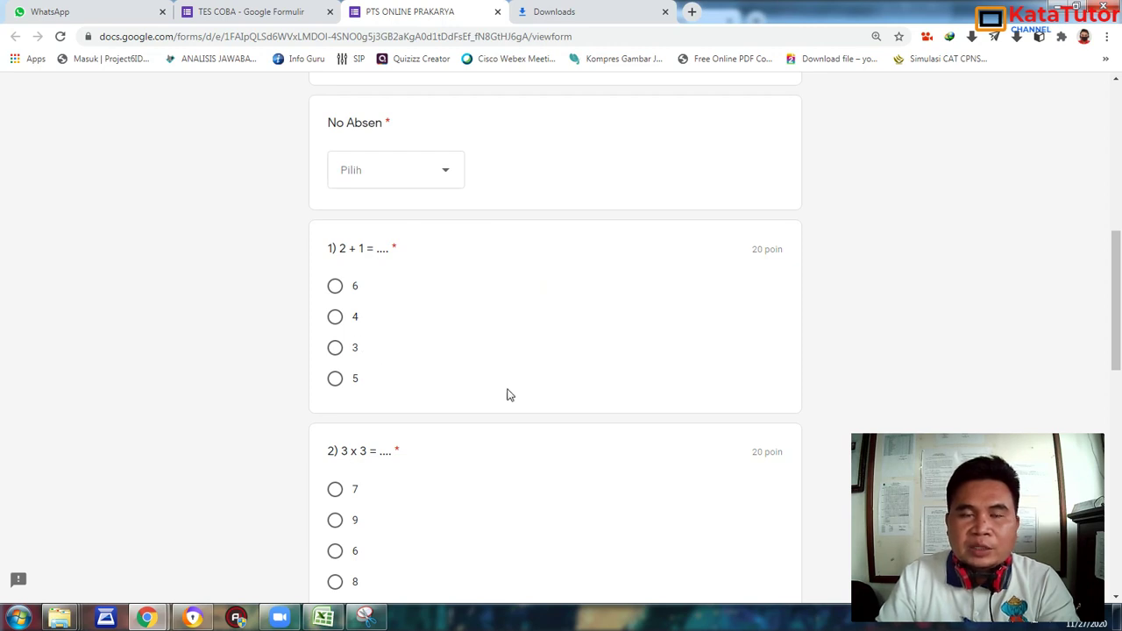
pyautogui.scroll(4, 511, 395)
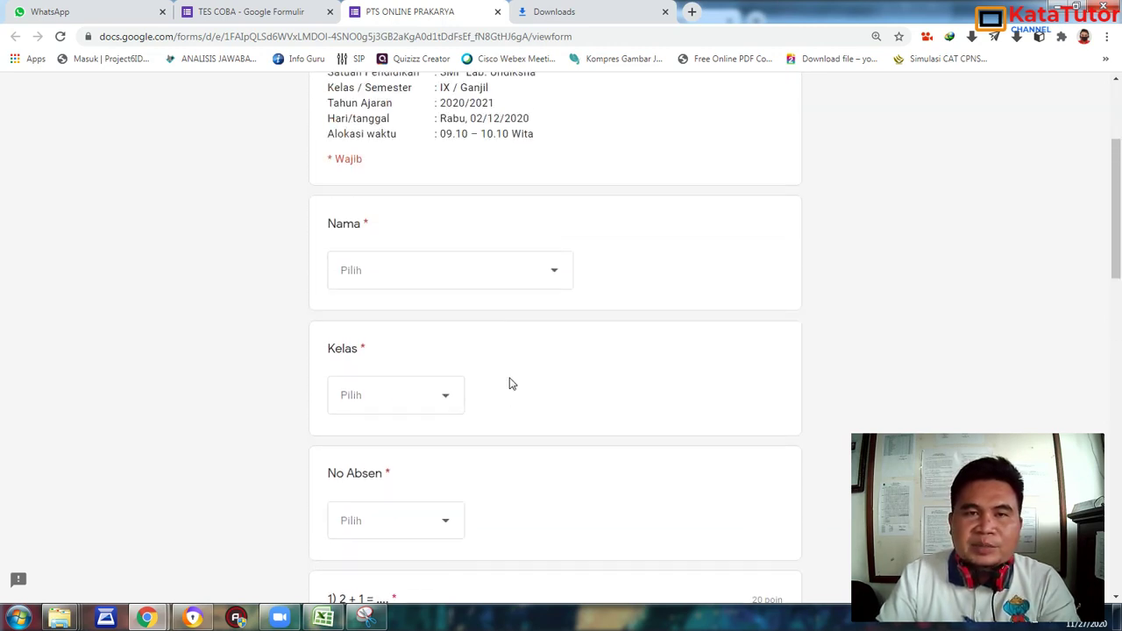
pyautogui.scroll(2, 512, 384)
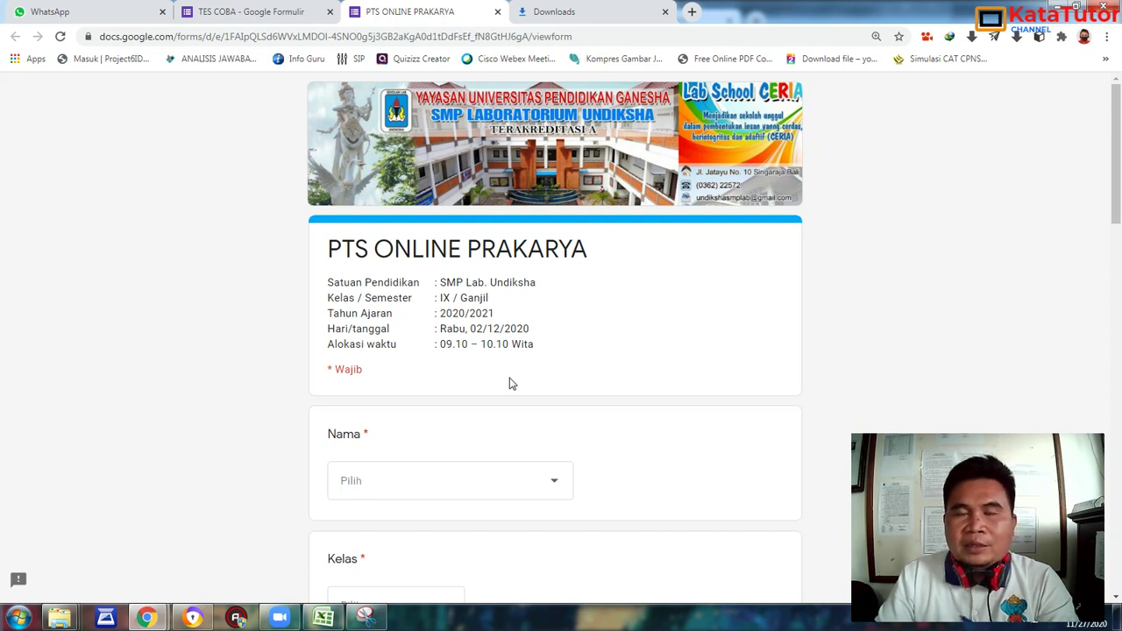
pyautogui.scroll(-2, 512, 384)
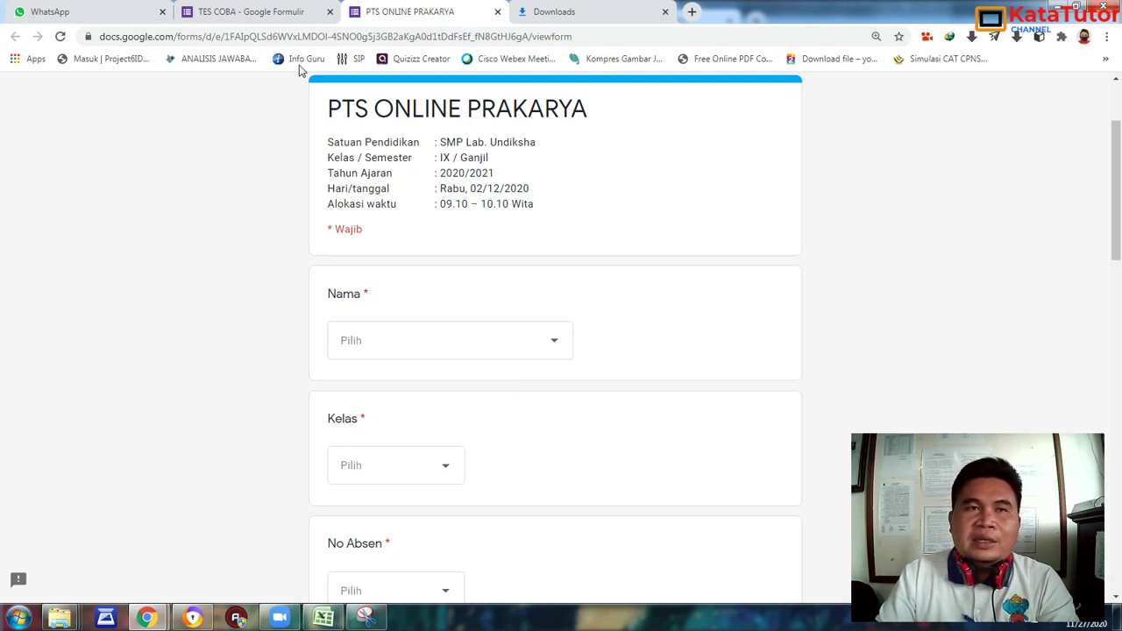
# Return to the TES COBA form editor and review the title blocks around the Nama, Kelas and No Absen questions.
pyautogui.click(237, 11)
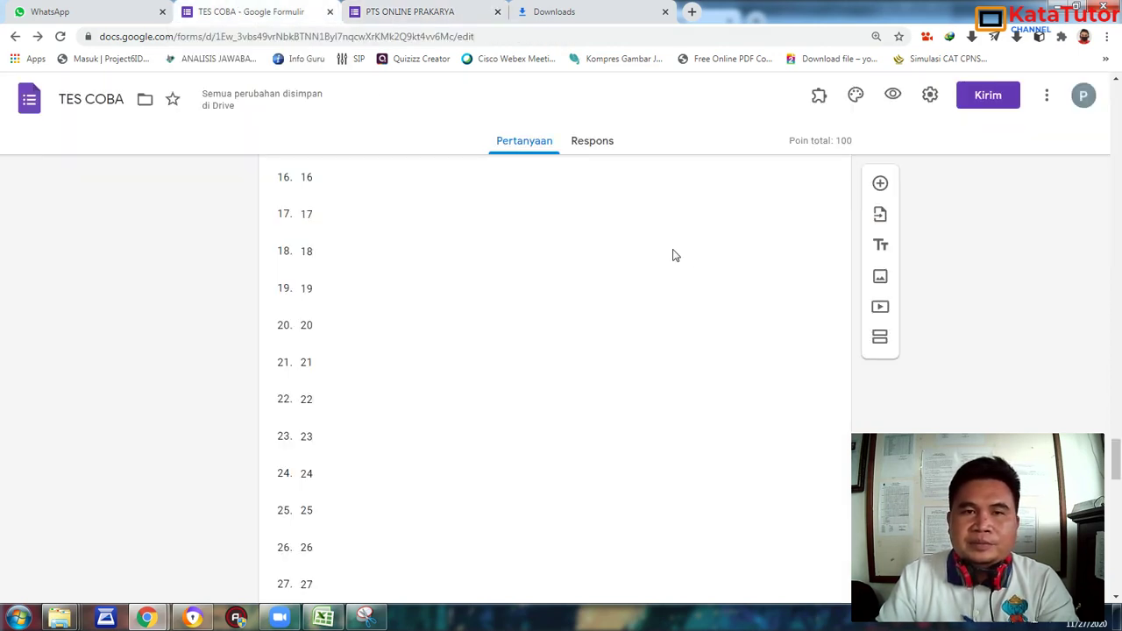
pyautogui.scroll(8, 696, 260)
pyautogui.scroll(4, 696, 260)
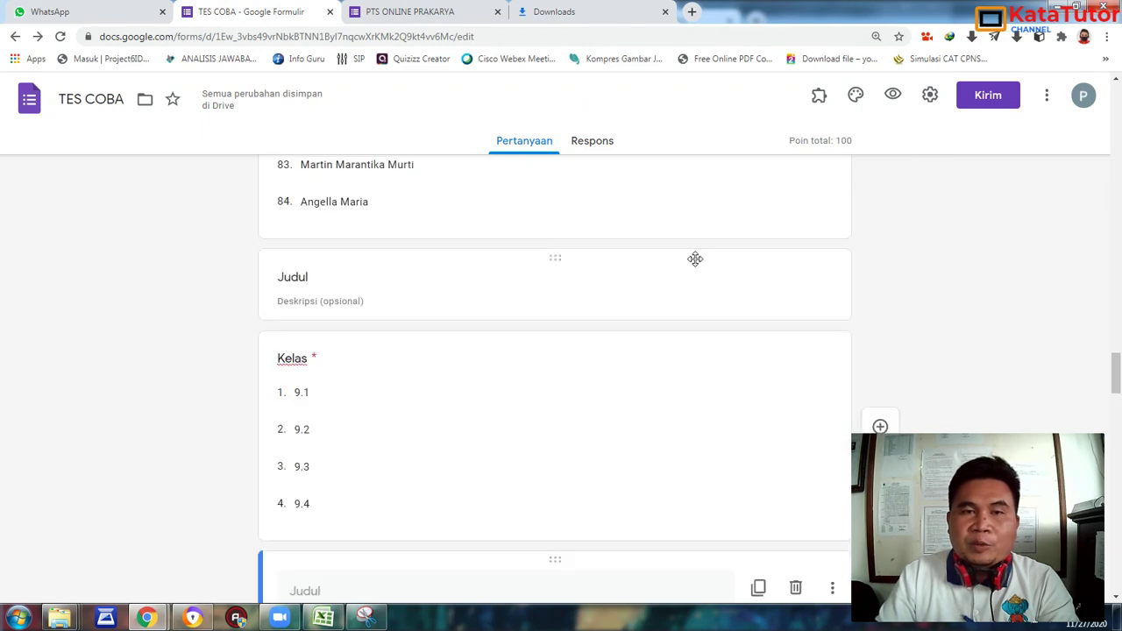
pyautogui.scroll(-2, 695, 259)
pyautogui.scroll(20, 696, 259)
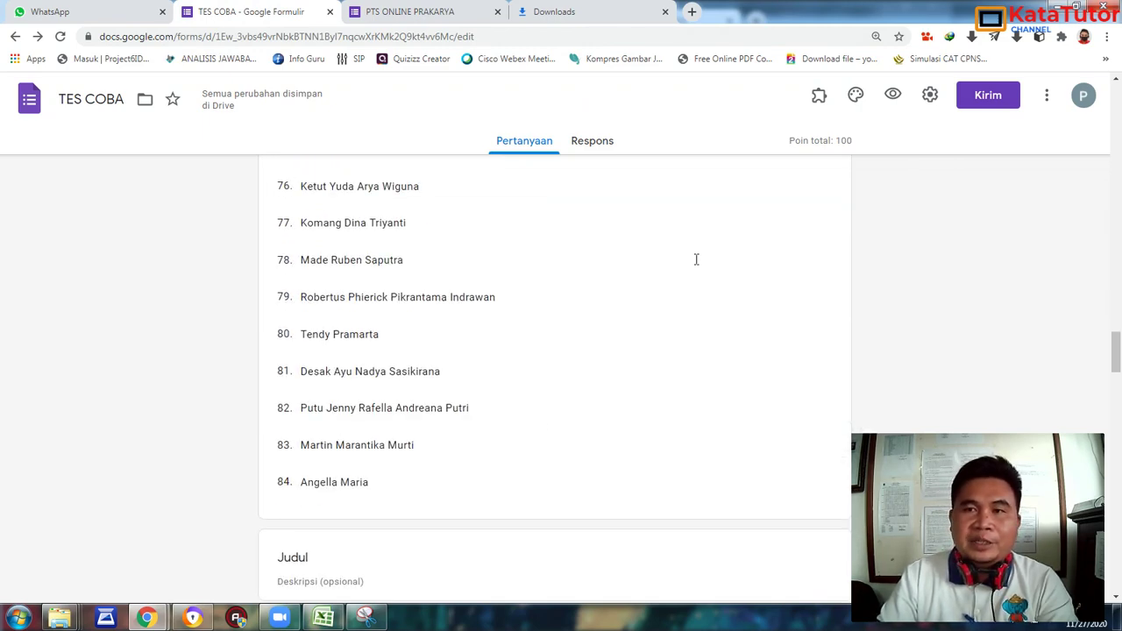
pyautogui.scroll(15, 696, 260)
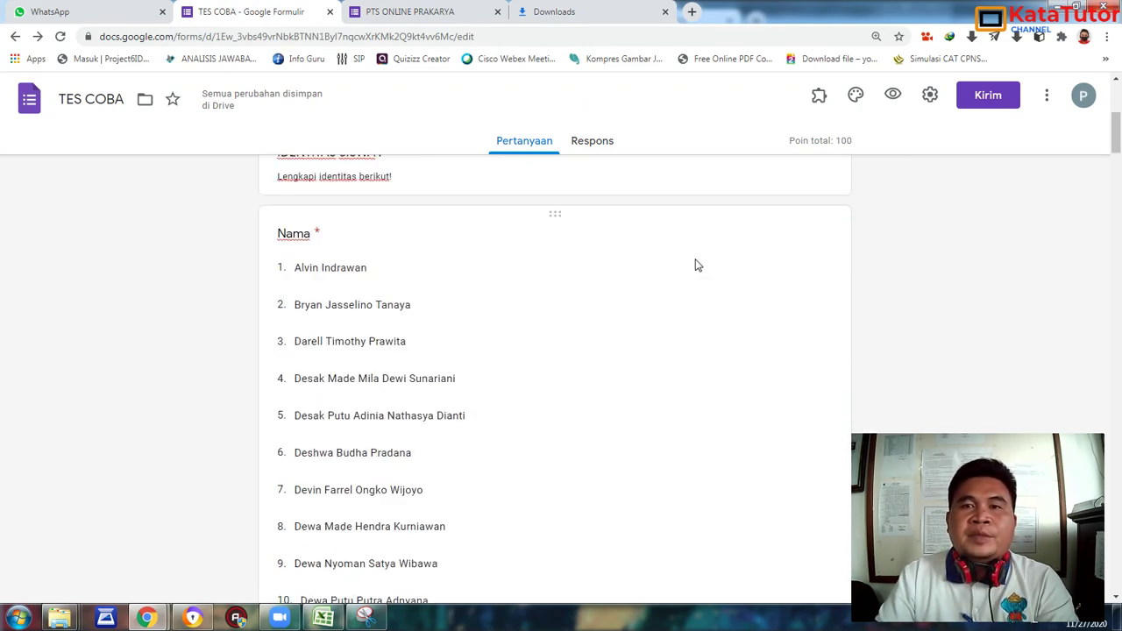
pyautogui.scroll(-18, 982, 215)
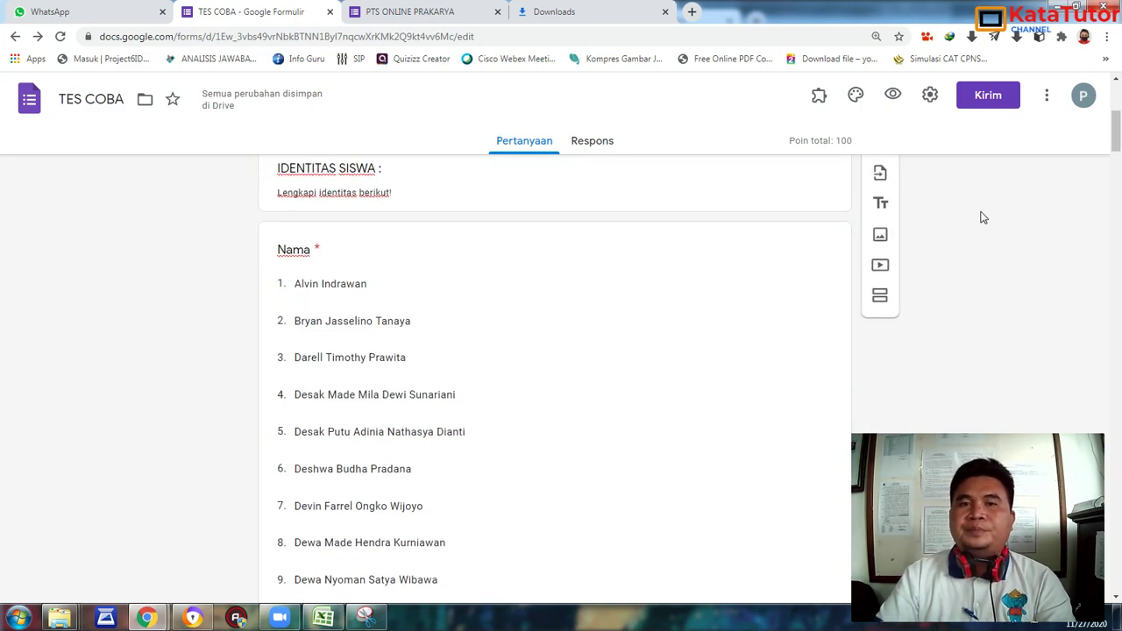
pyautogui.scroll(-6, 967, 217)
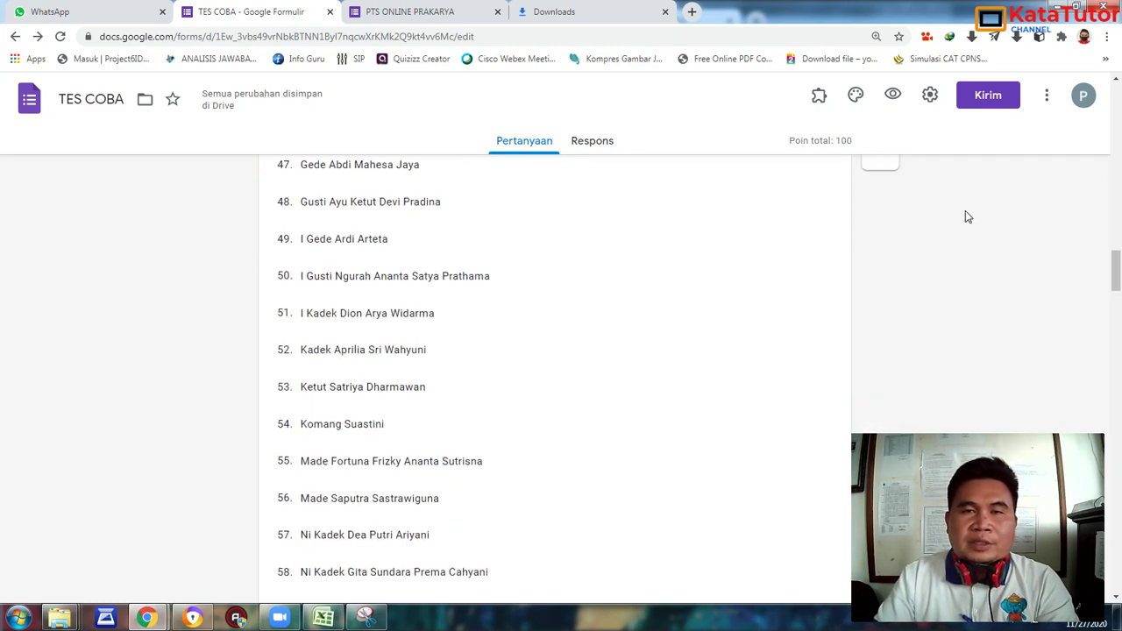
pyautogui.scroll(17, 968, 217)
pyautogui.scroll(10, 965, 217)
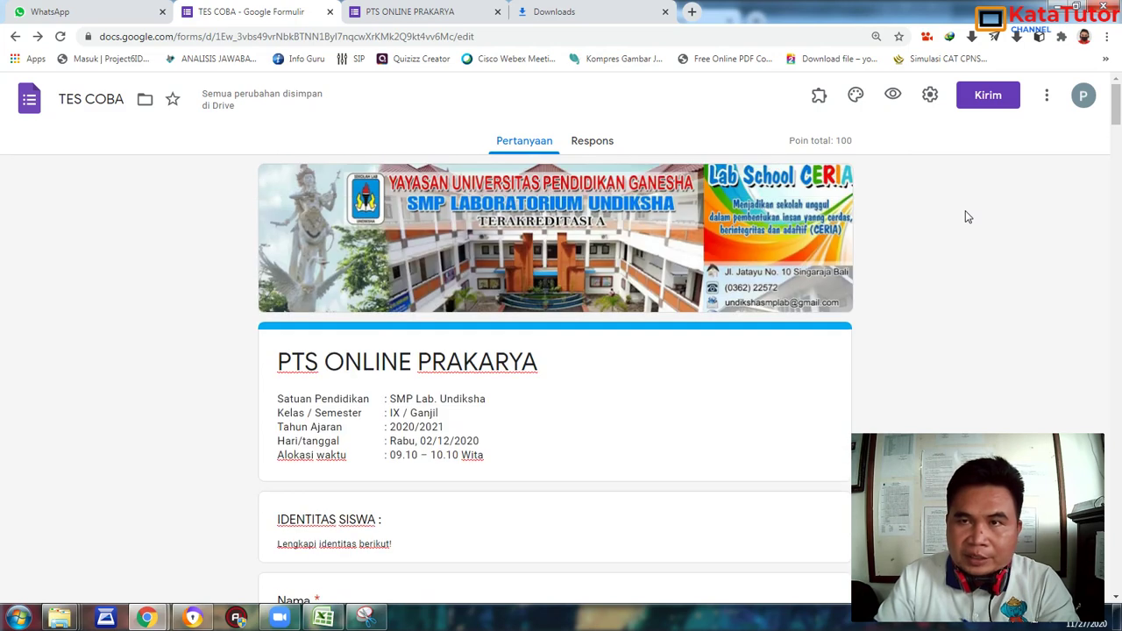
# Check the existing form preview for the new title blocks, from the header to the quiz questions.
pyautogui.click(410, 11)
pyautogui.scroll(-10, 601, 243)
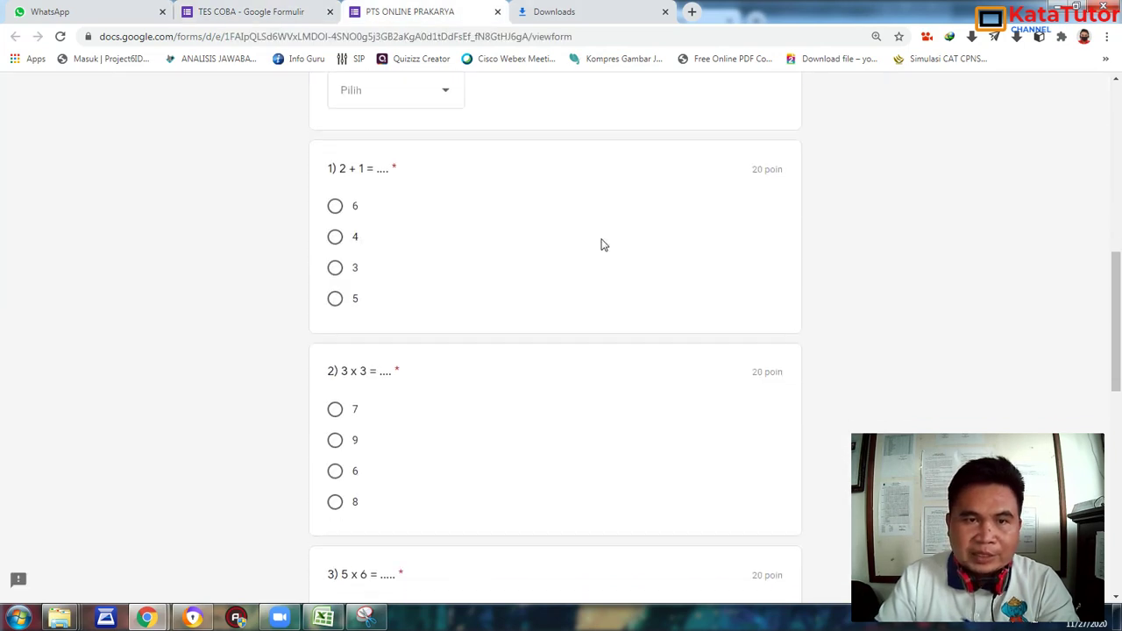
pyautogui.scroll(9, 602, 243)
pyautogui.scroll(4, 601, 242)
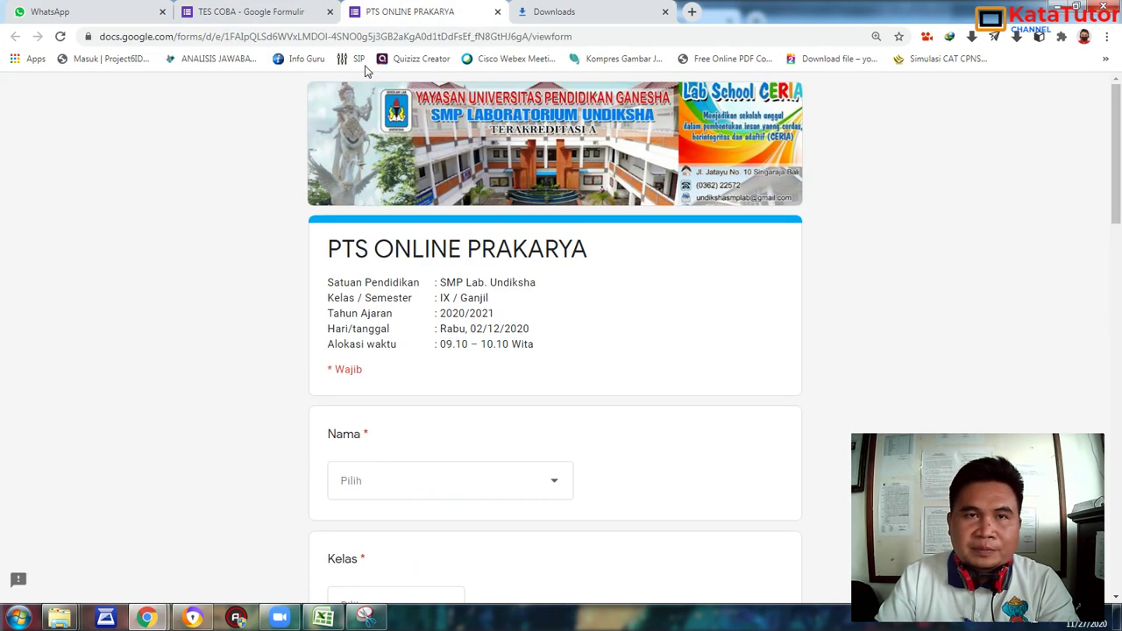
# Open a fresh preview of the TES COBA form and place it side by side with the earlier shuffled form window.
pyautogui.click(255, 12)
pyautogui.click(894, 97)
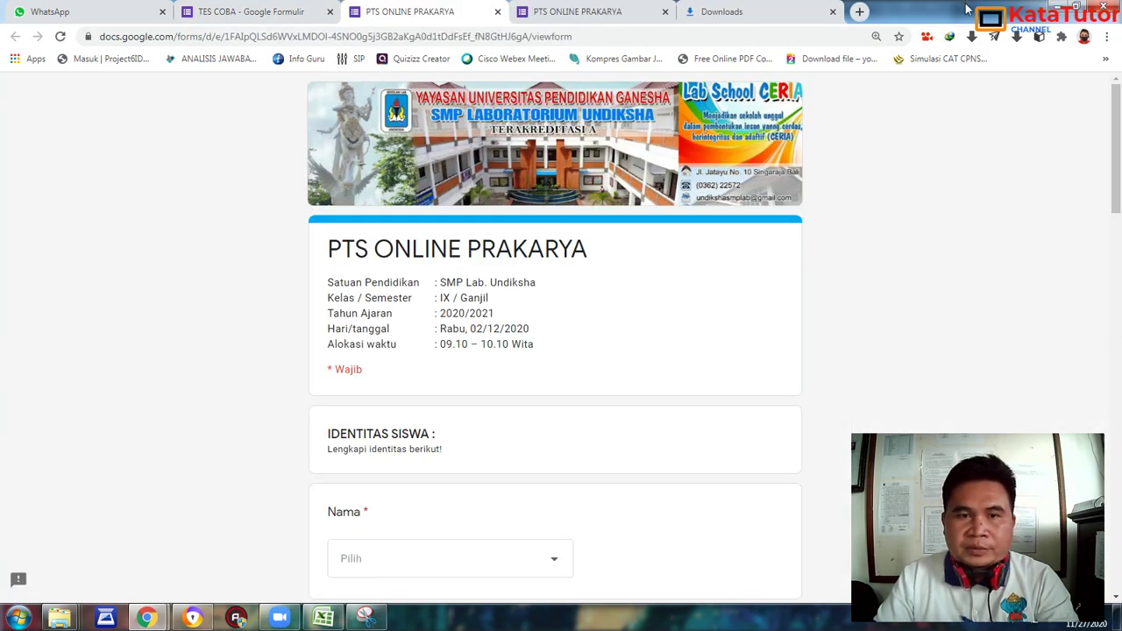
pyautogui.press('super+Left')
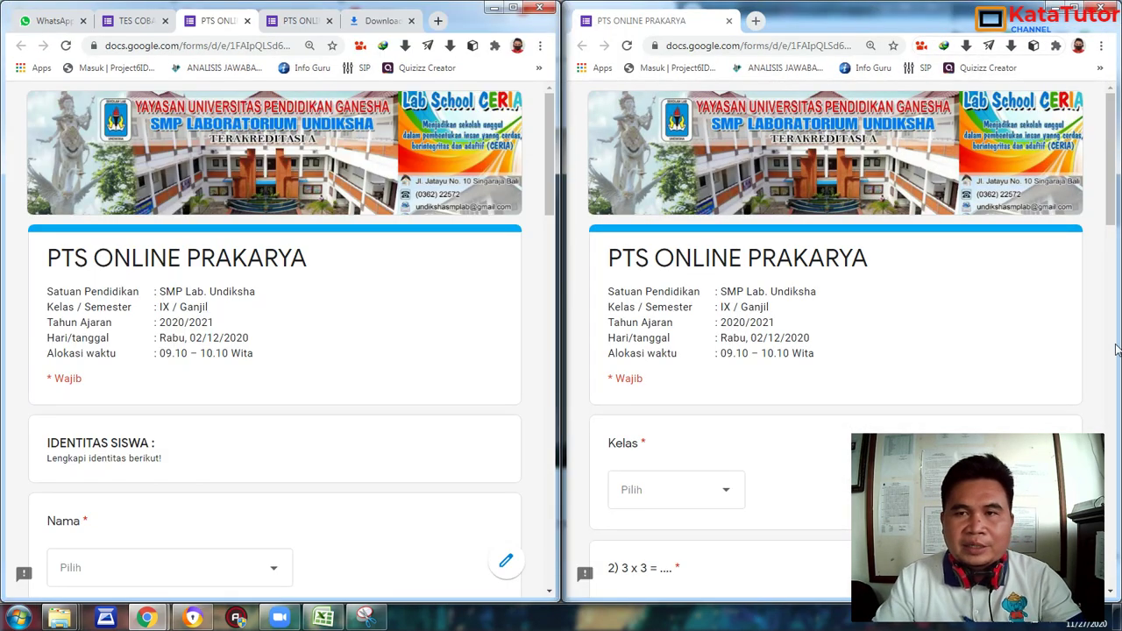
pyautogui.scroll(-1, 1114, 350)
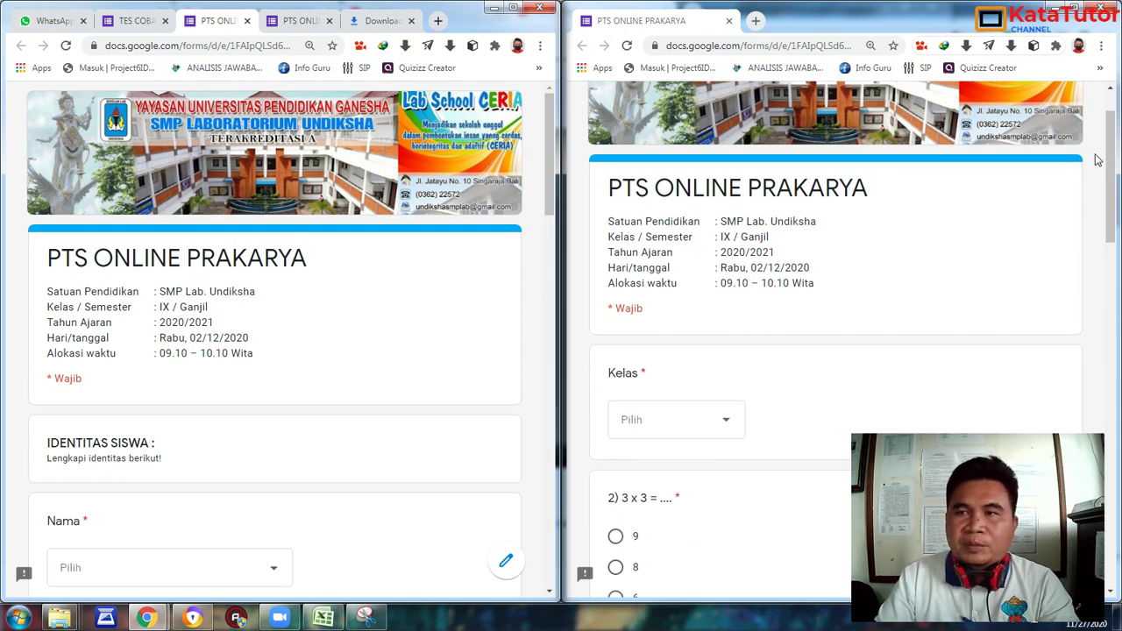
pyautogui.moveTo(1111, 146)
pyautogui.mouseDown()
pyautogui.moveTo(1110, 229)
pyautogui.moveTo(1118, 153)
pyautogui.moveTo(1117, 167)
pyautogui.mouseUp()
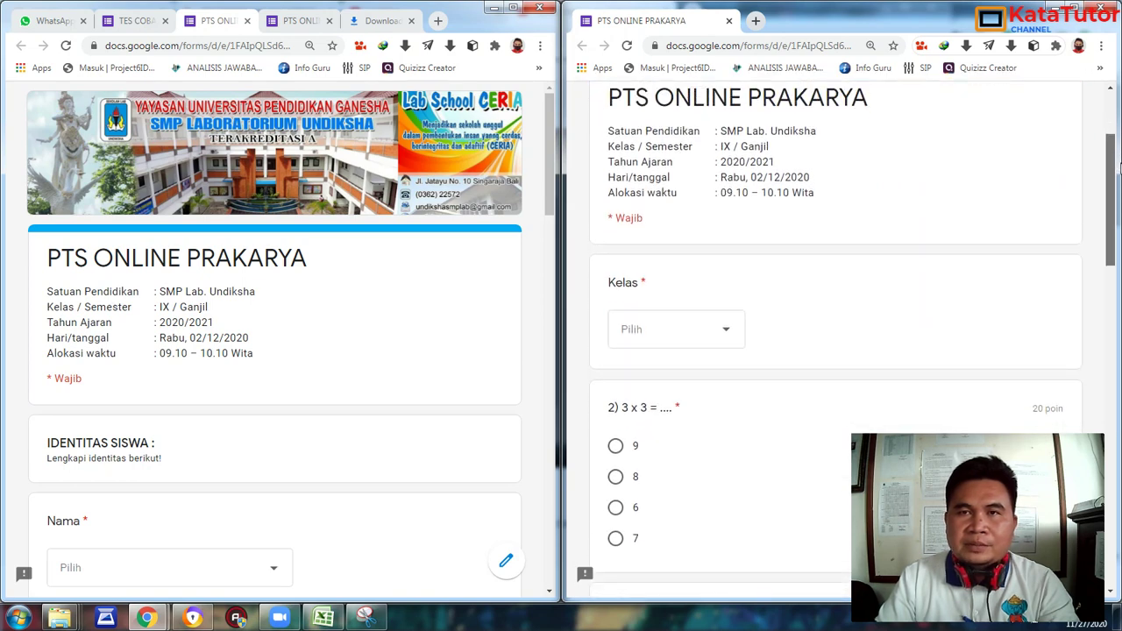
# Reload the earlier form window, check its question order down to the "SOAL:" block, and close it, restoring the preview to full screen.
pyautogui.click(628, 45)
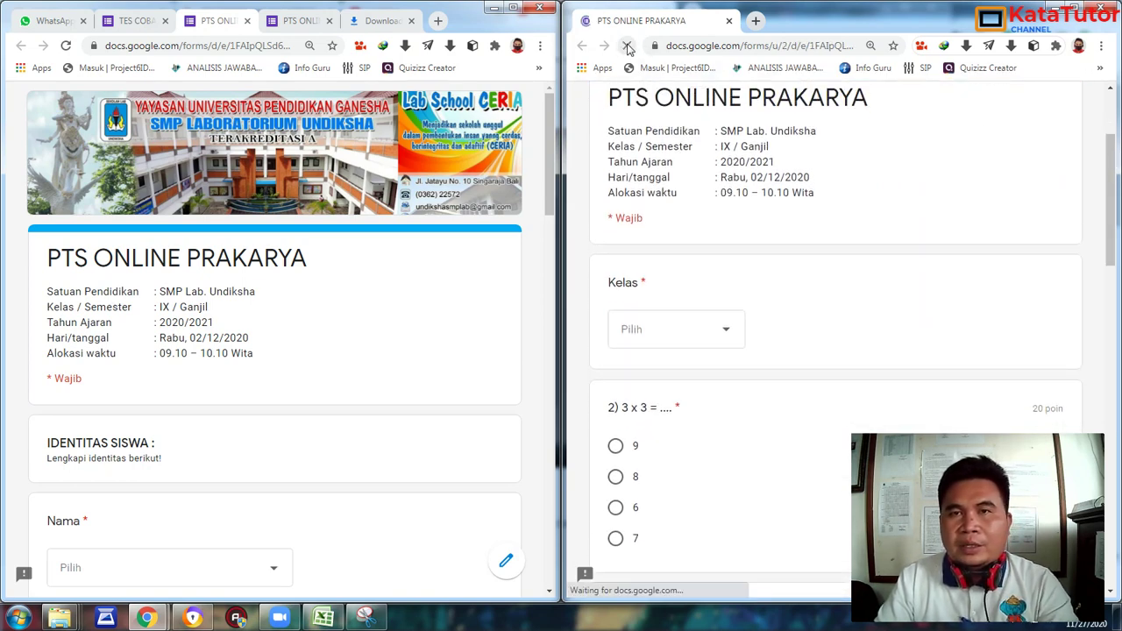
pyautogui.scroll(-2, 931, 259)
pyautogui.scroll(-2, 932, 259)
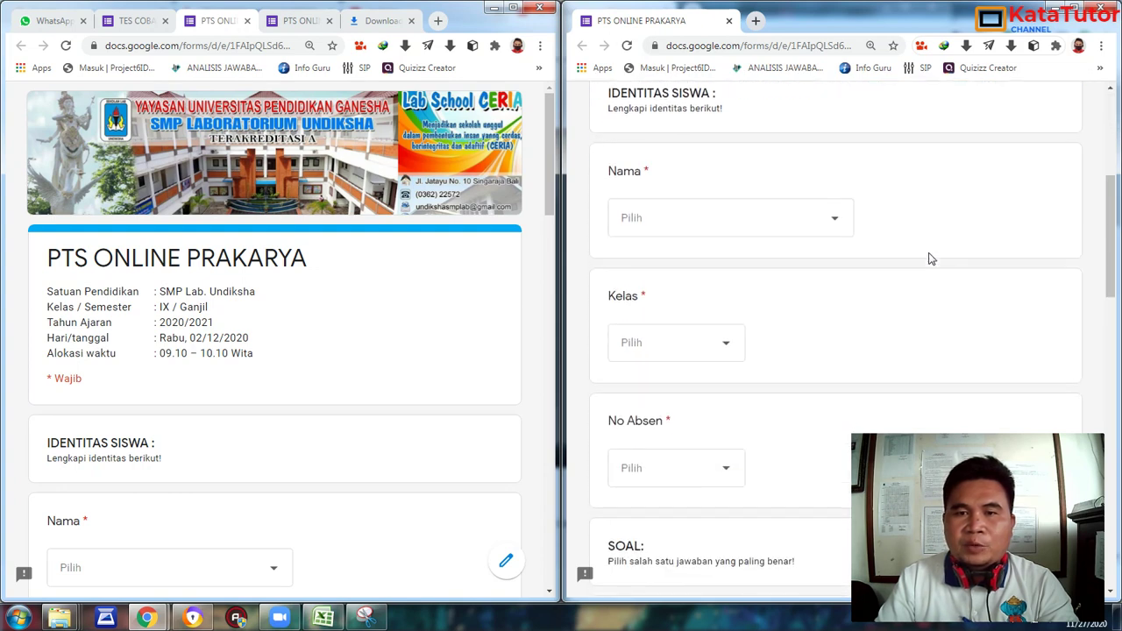
pyautogui.scroll(-3, 932, 258)
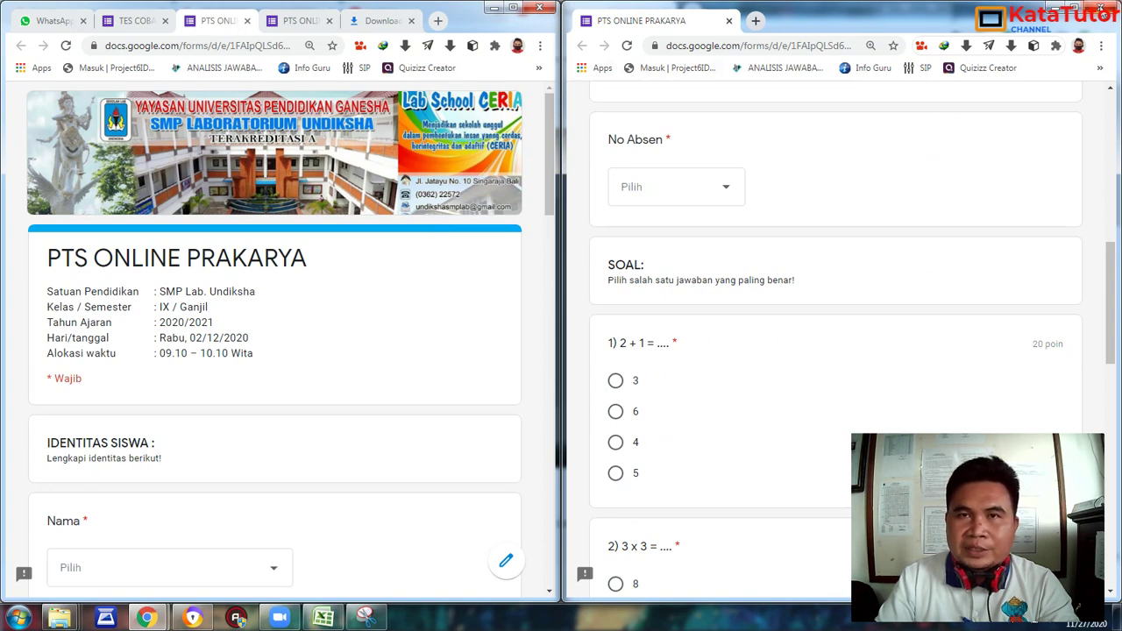
pyautogui.click(1101, 7)
pyautogui.click(514, 7)
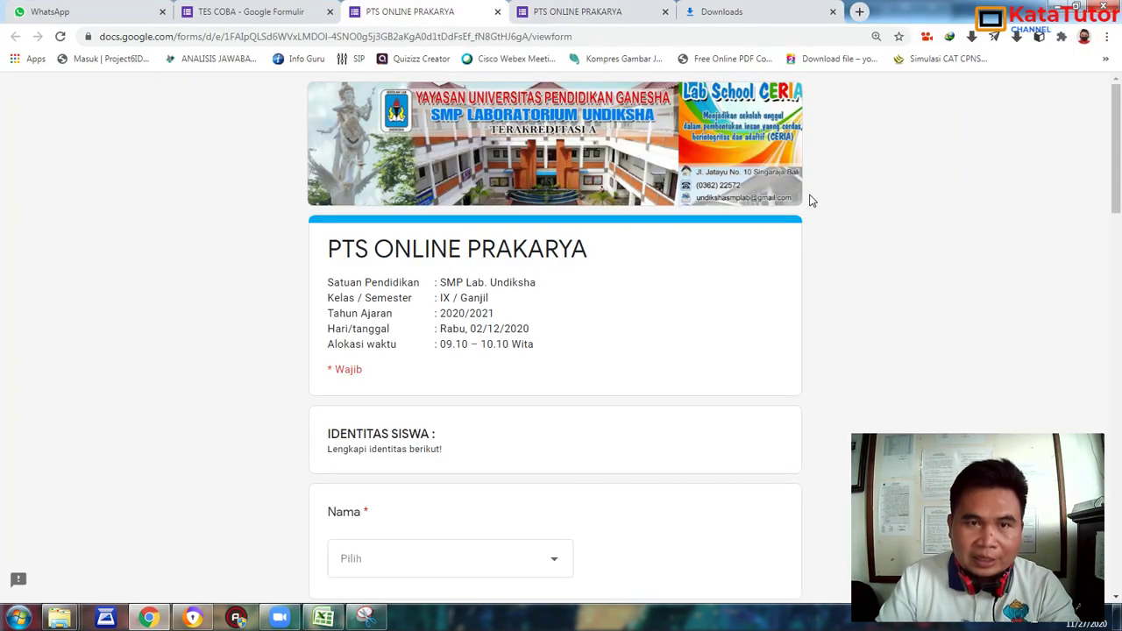
# Examine the order of the identity fields, "SOAL:" block and quiz questions in the fresh preview, and return to the form editor.
pyautogui.scroll(-3, 812, 201)
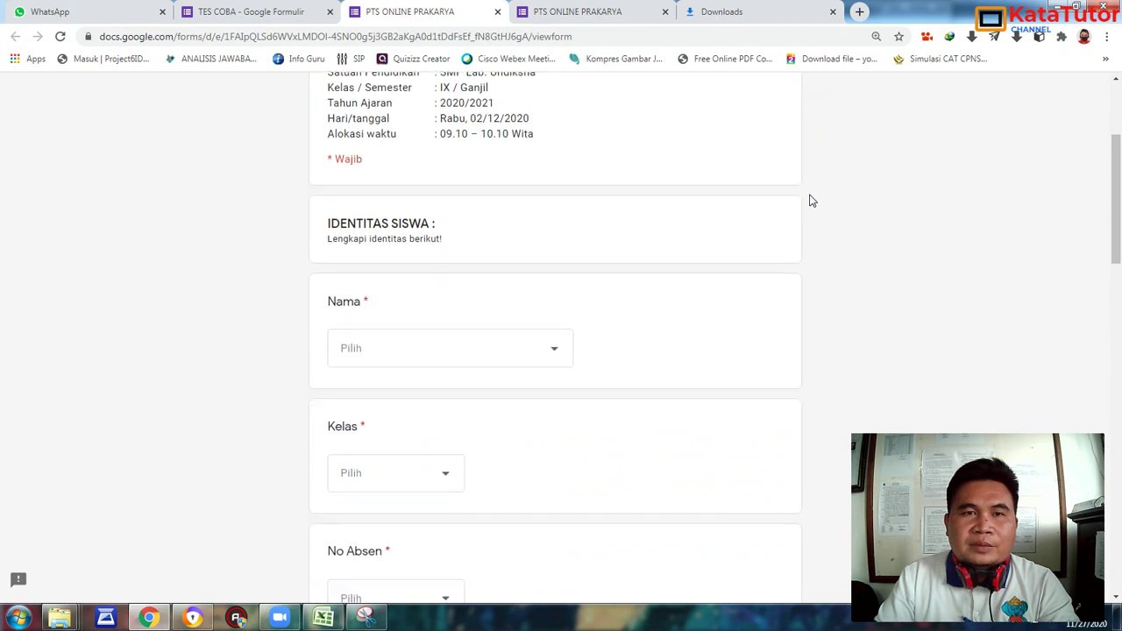
pyautogui.scroll(2, 495, 245)
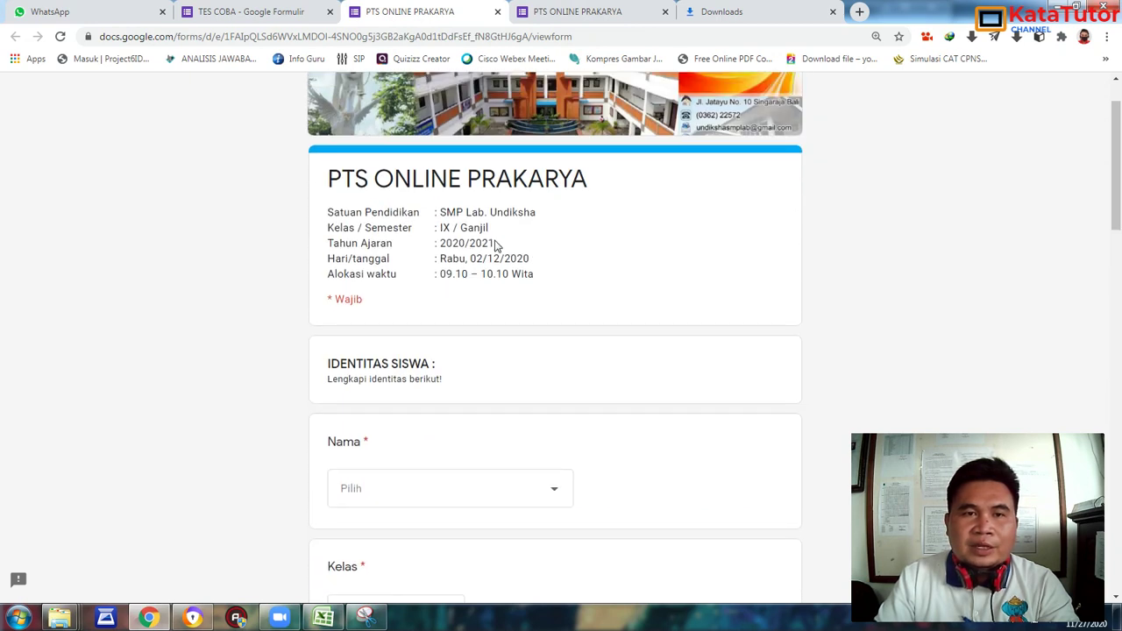
pyautogui.scroll(-2, 479, 318)
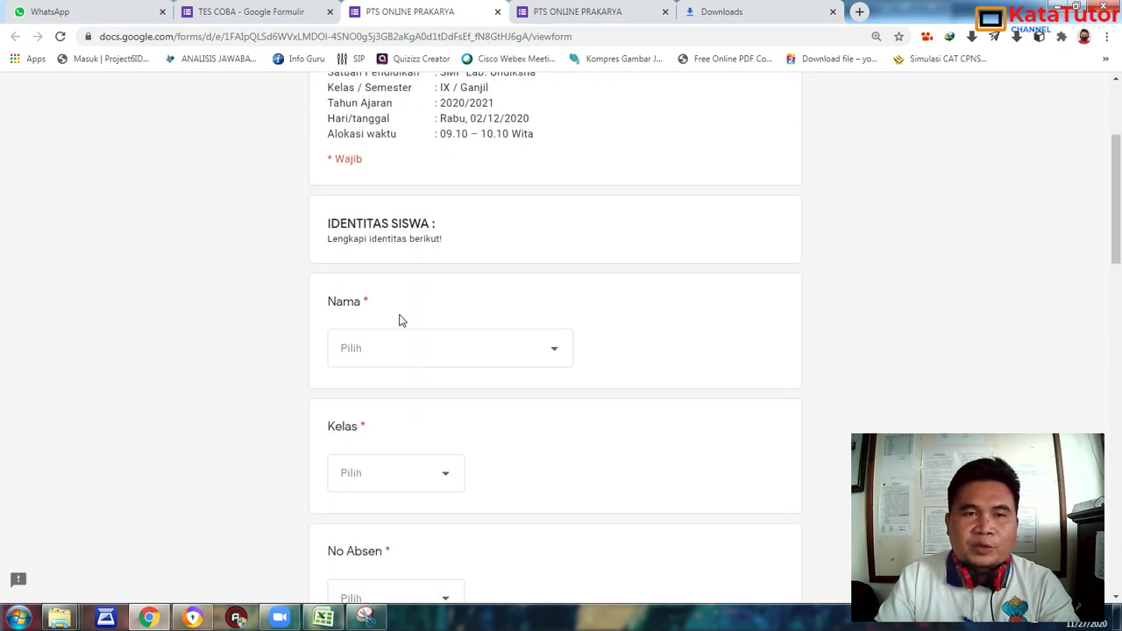
pyautogui.scroll(-5, 399, 321)
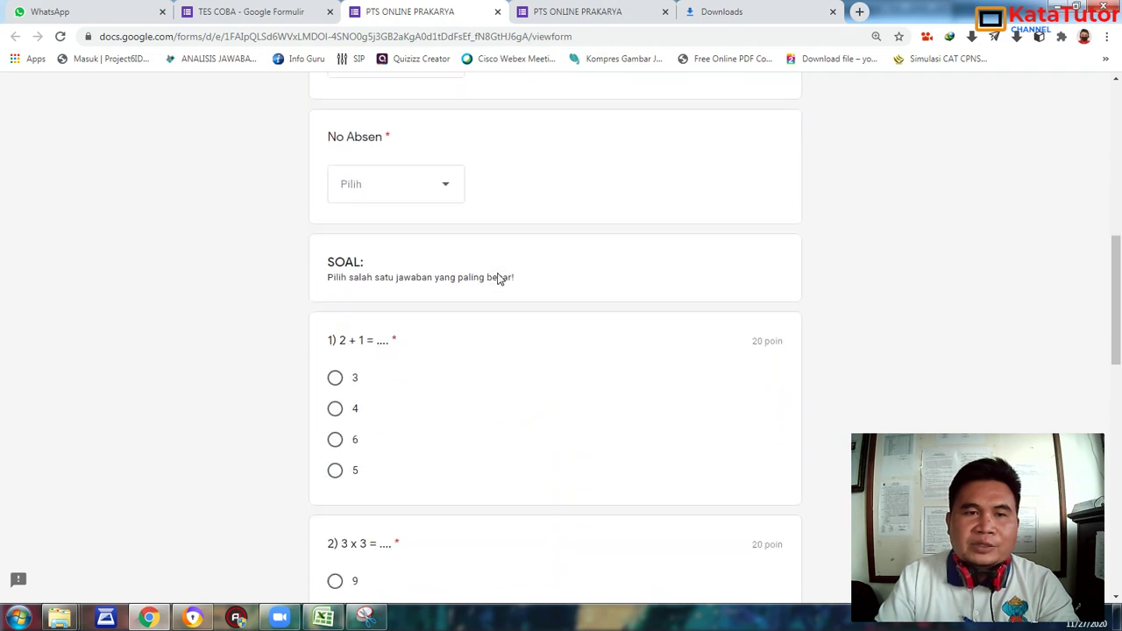
pyautogui.scroll(-6, 497, 278)
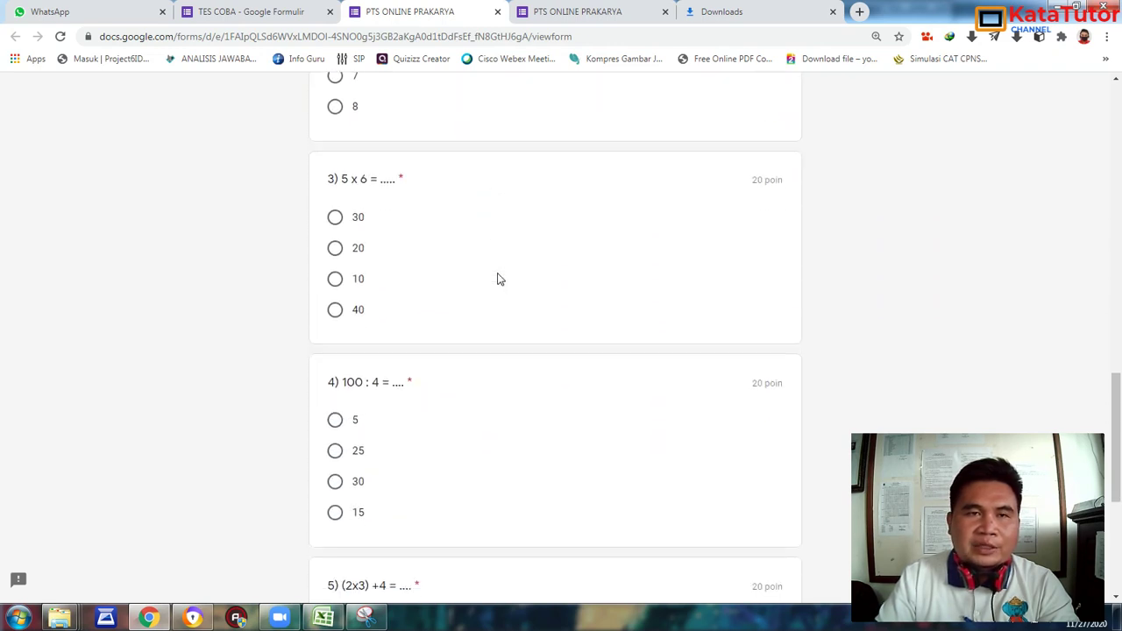
pyautogui.scroll(-2, 498, 278)
pyautogui.click(241, 12)
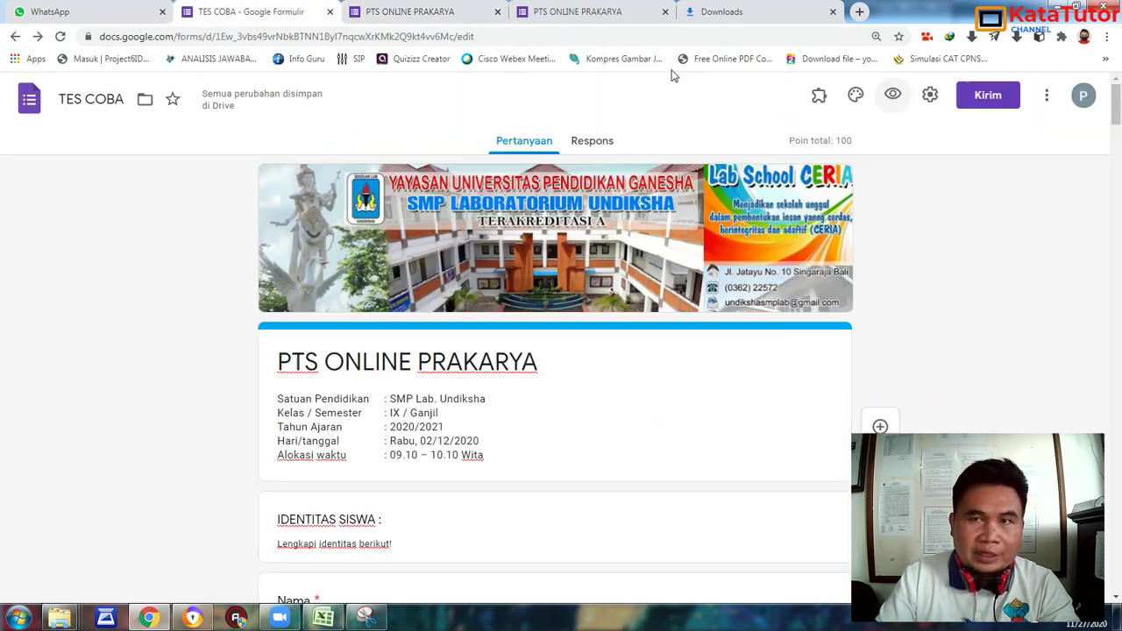
# Open a fresh preview of the TES COBA form and place two preview windows side by side.
pyautogui.click(877, 103)
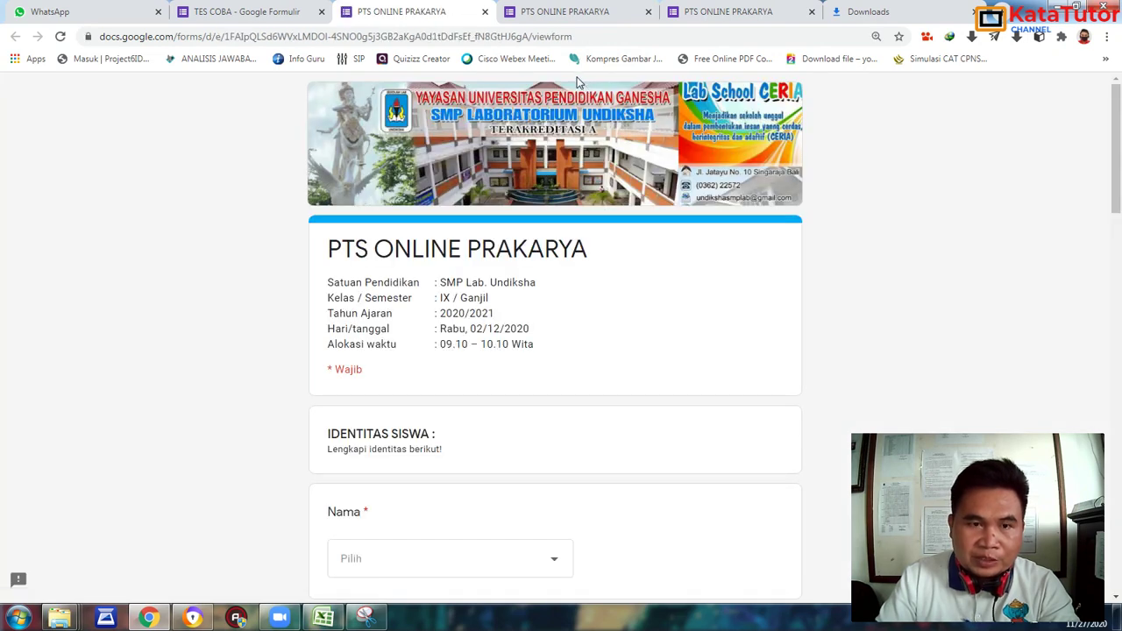
pyautogui.click(552, 13)
pyautogui.click(61, 36)
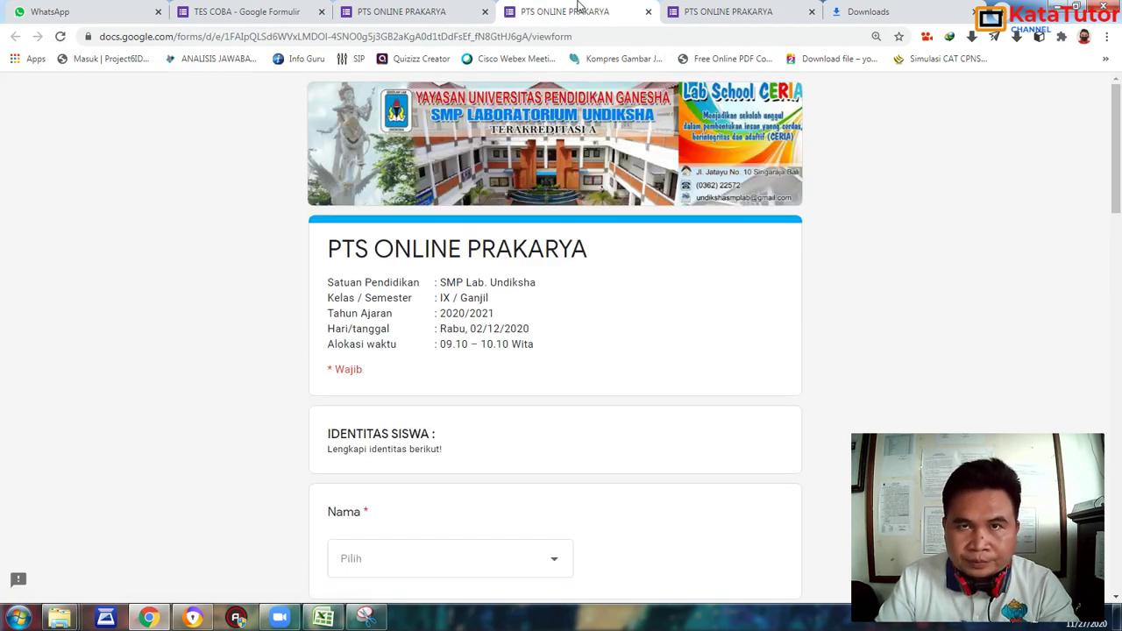
pyautogui.moveTo(577, 7); pyautogui.dragTo(403, 18)
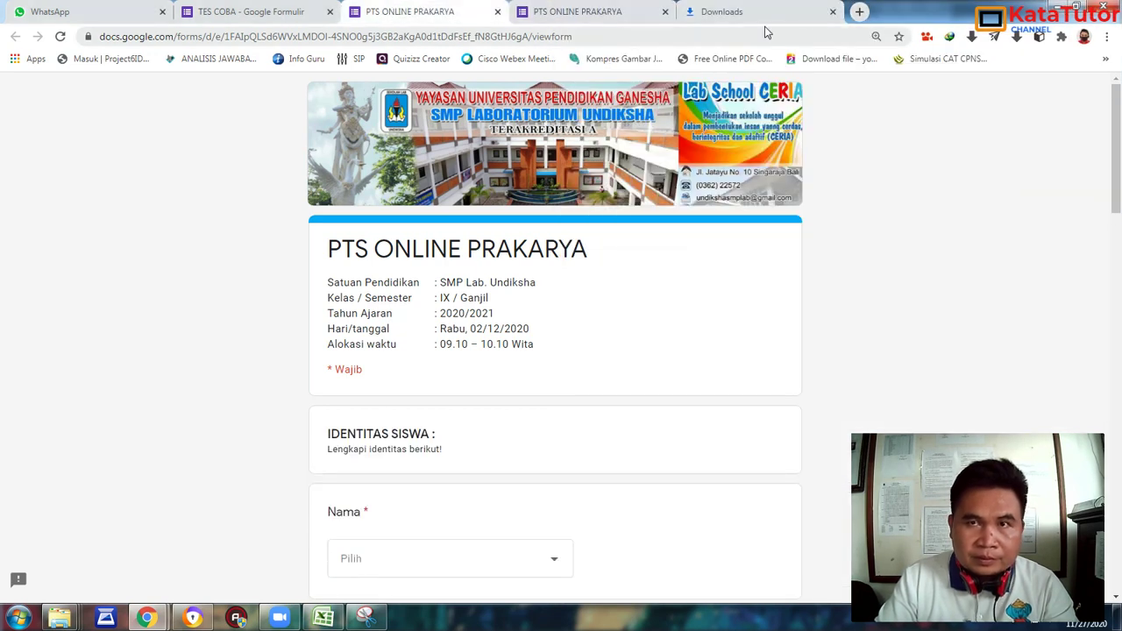
pyautogui.doubleClick(933, 7)
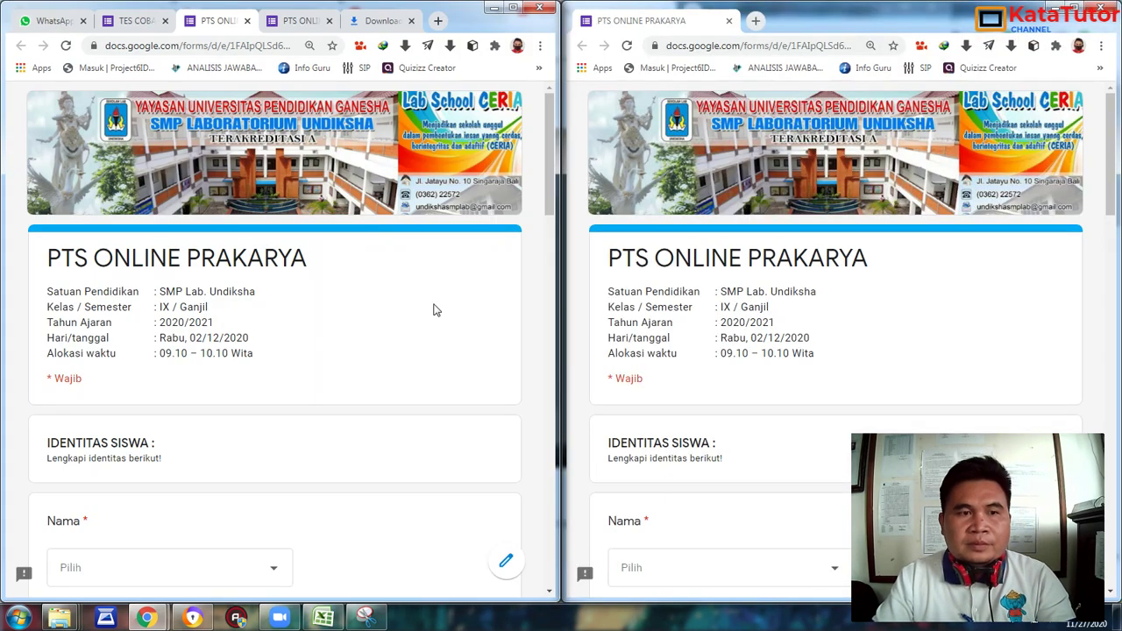
# Compare the order of the identity fields, "SOAL:" block and first quiz question in both preview windows.
pyautogui.scroll(-3, 356, 325)
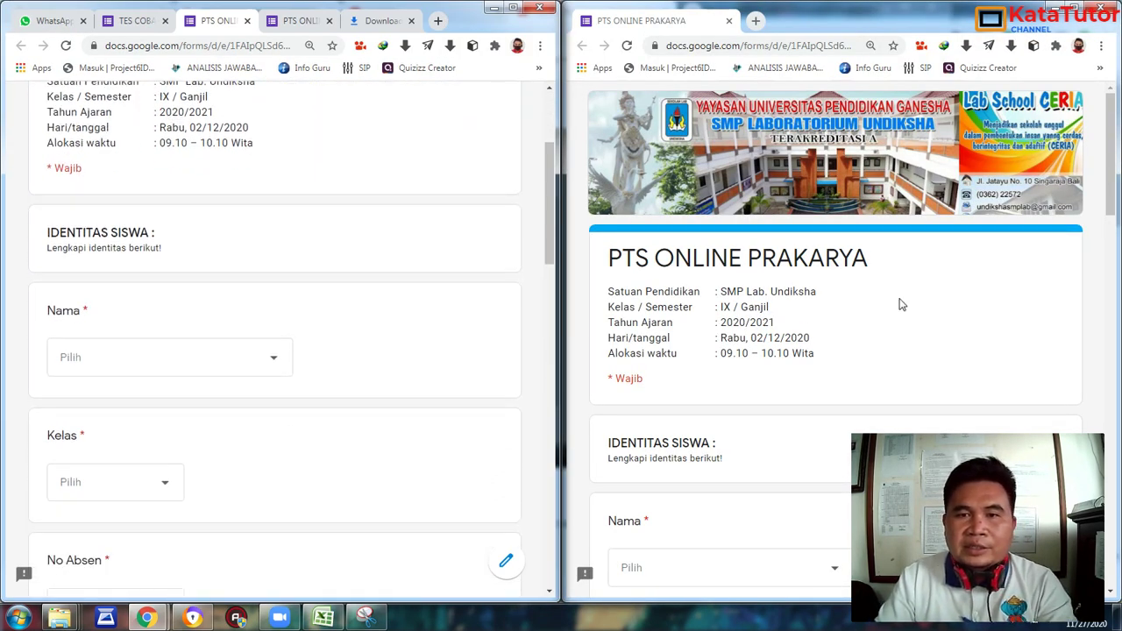
pyautogui.scroll(-3, 1095, 213)
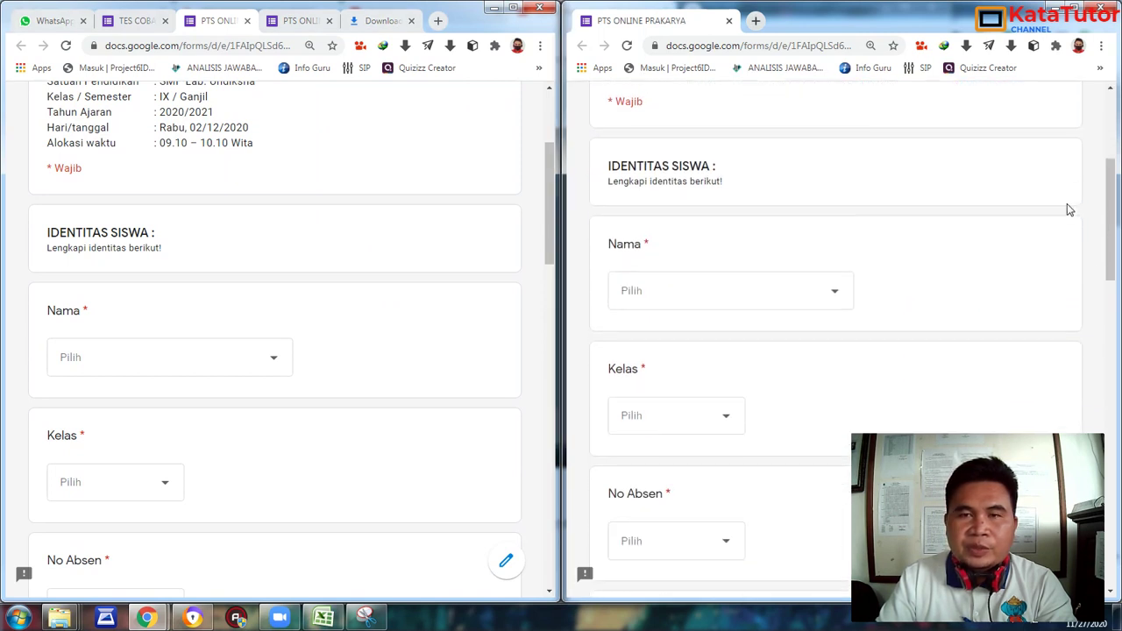
pyautogui.scroll(-1, 1067, 209)
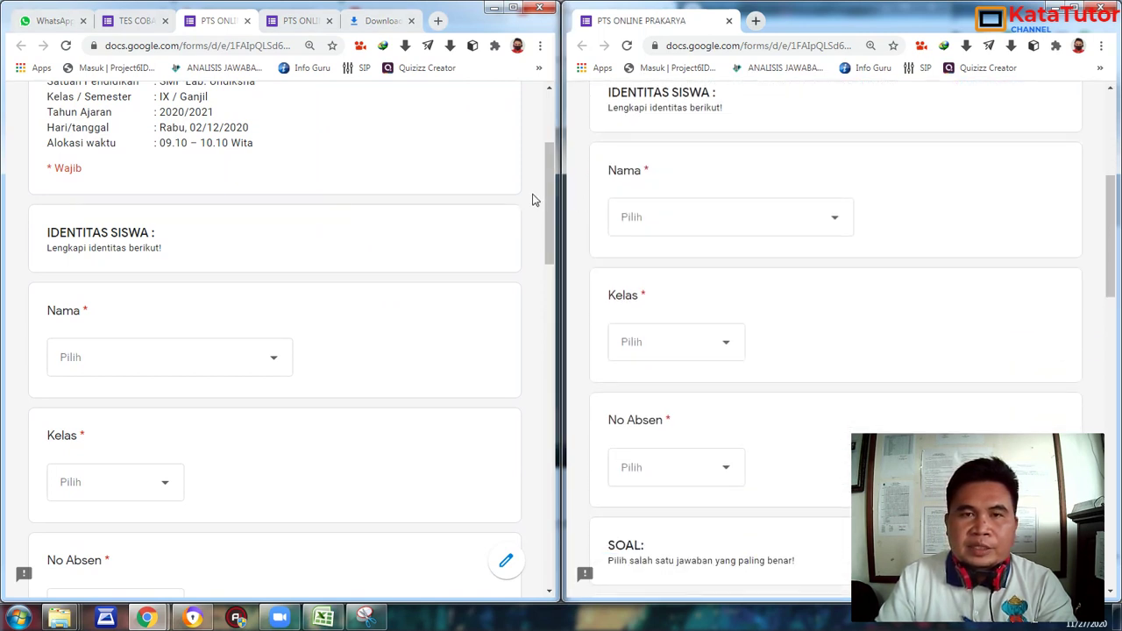
pyautogui.scroll(-5, 532, 200)
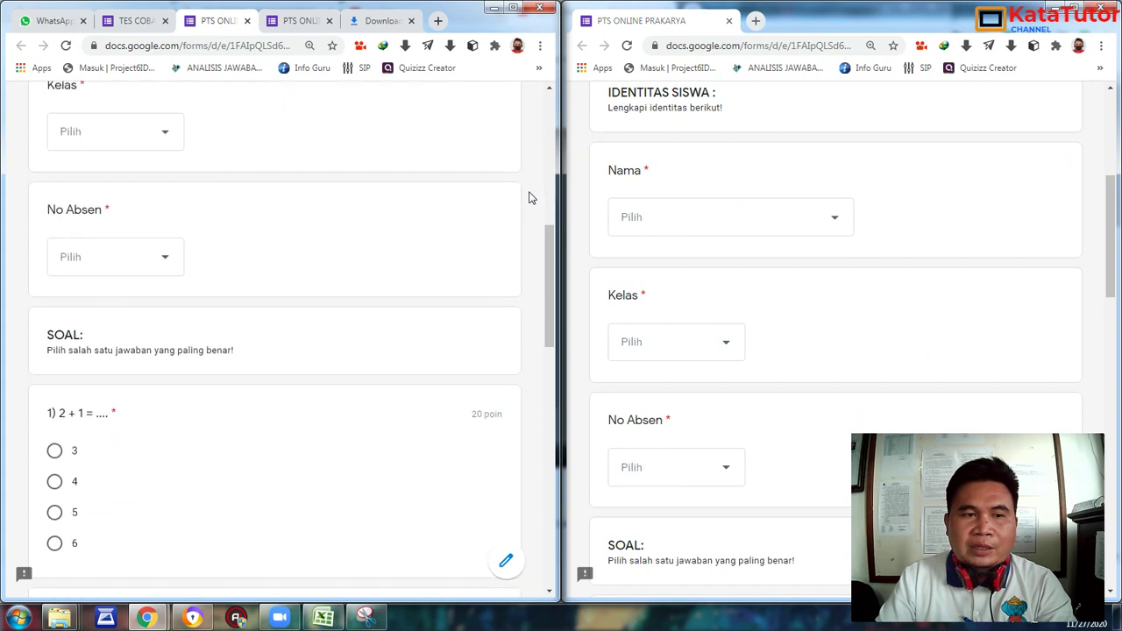
pyautogui.scroll(3, 529, 198)
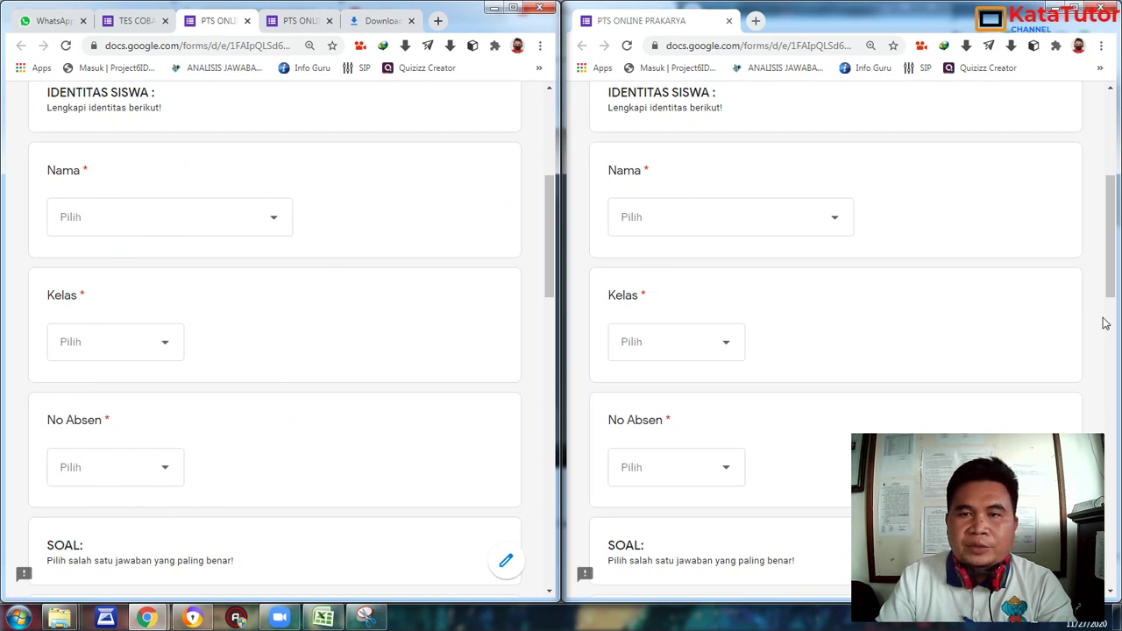
pyautogui.moveTo(1110, 276)
pyautogui.mouseDown()
pyautogui.moveTo(1109, 332)
pyautogui.moveTo(1109, 280)
pyautogui.mouseUp()
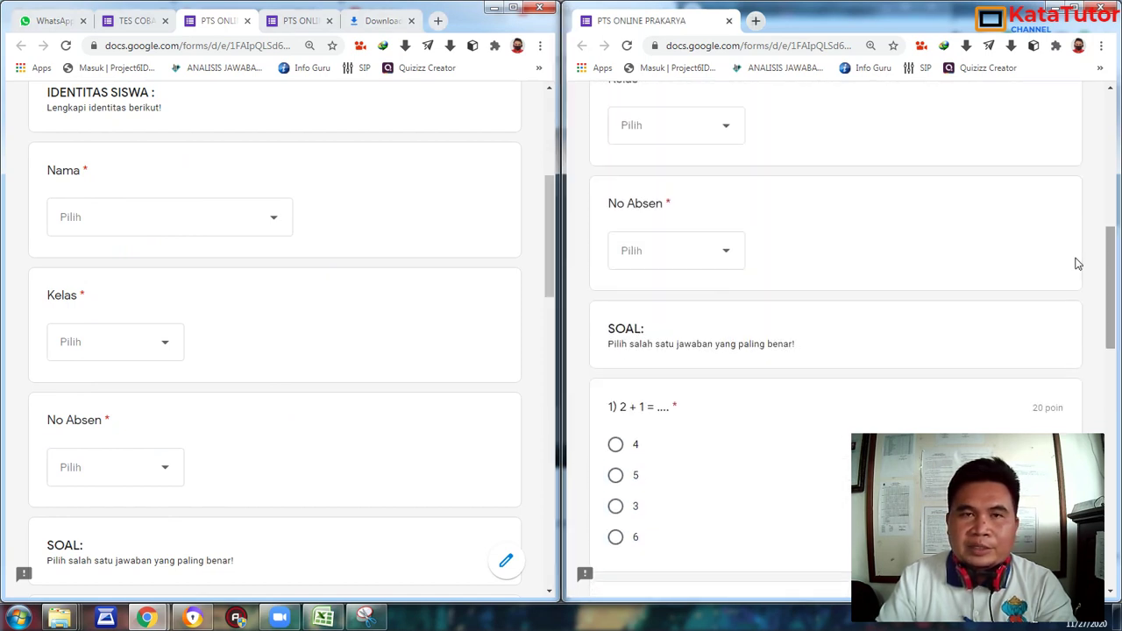
# Return to the full-screen form editor, enable "Acak urutan pertanyaan" in the presentation settings and save them.
pyautogui.click(139, 21)
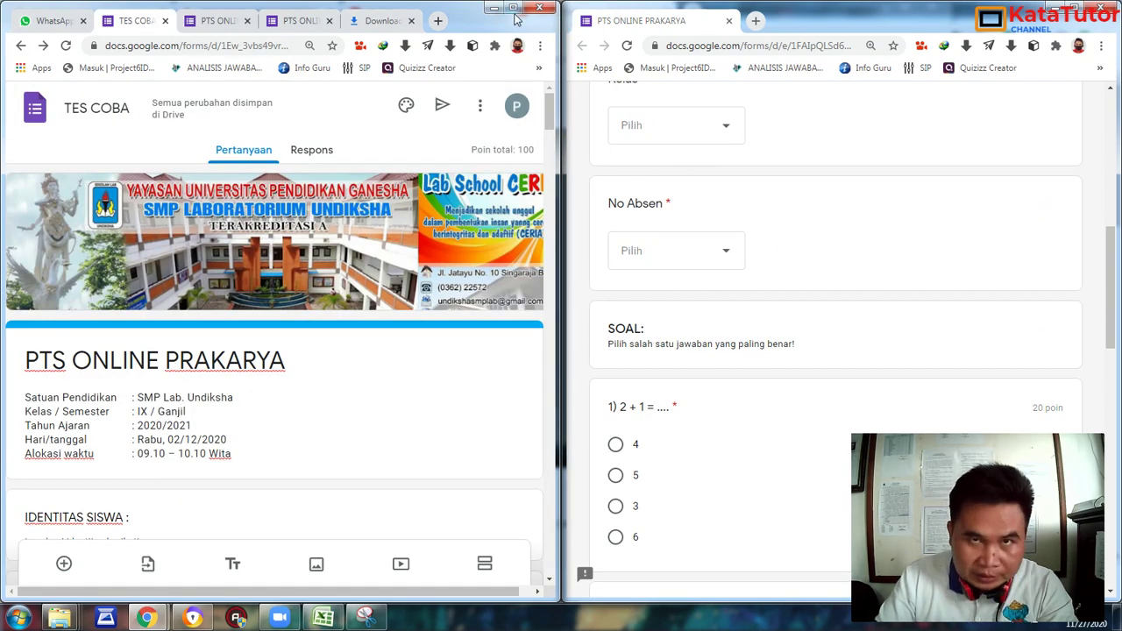
pyautogui.click(516, 8)
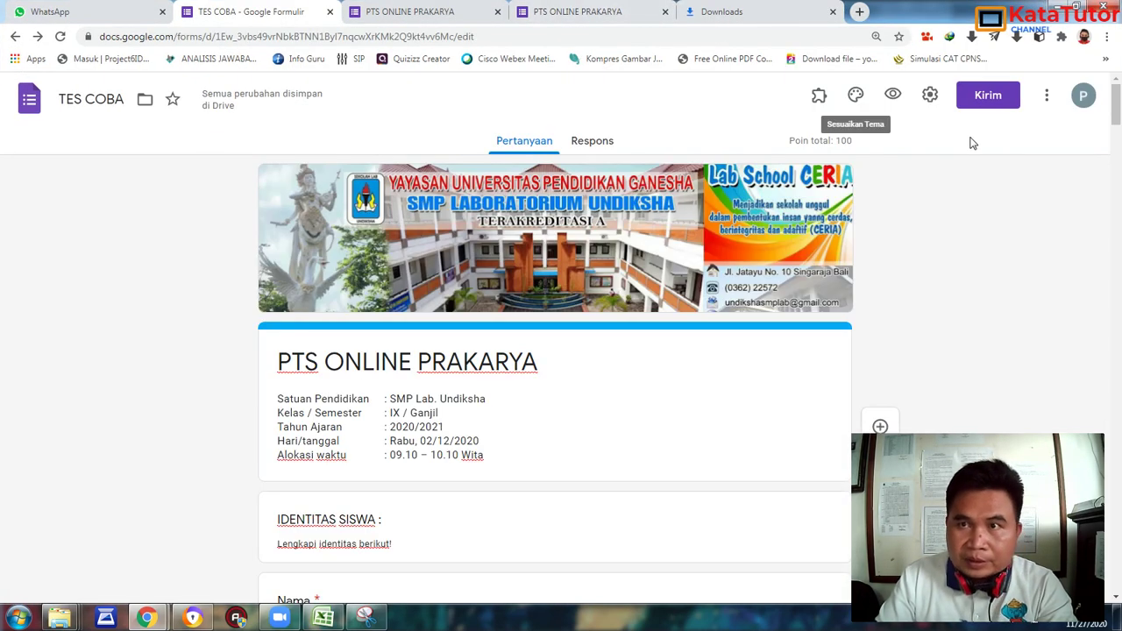
pyautogui.click(930, 95)
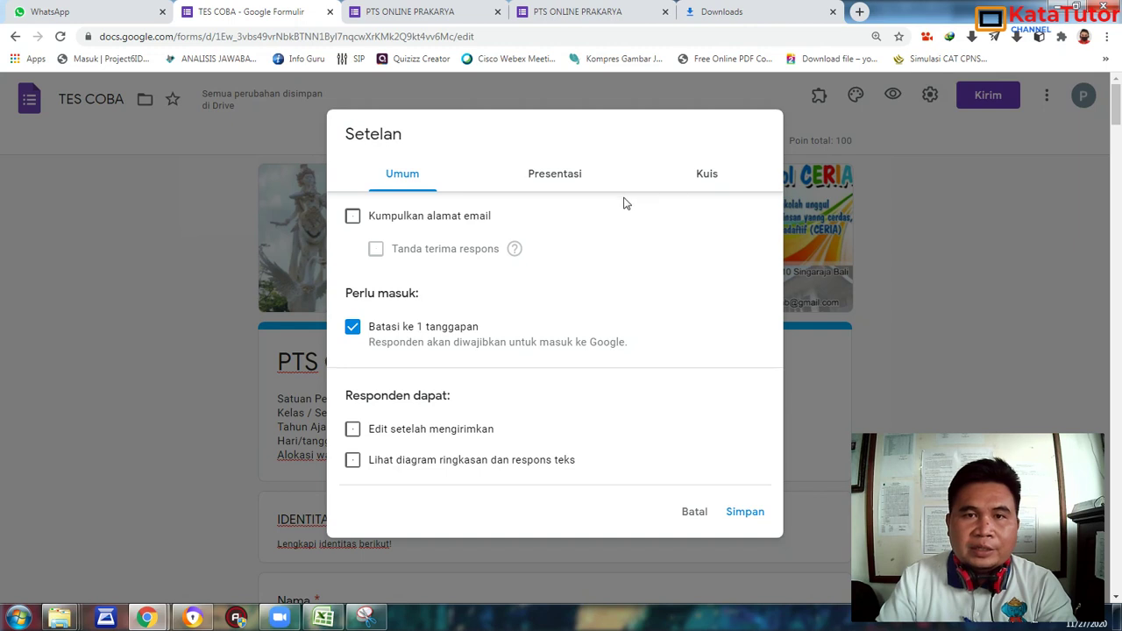
pyautogui.click(545, 175)
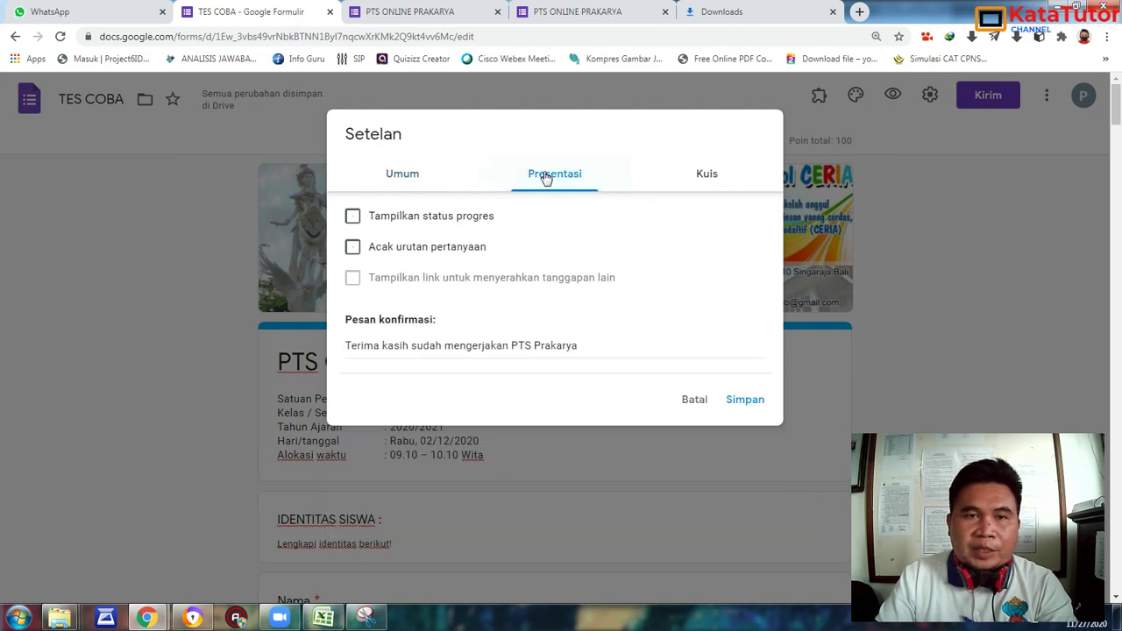
pyautogui.click(352, 248)
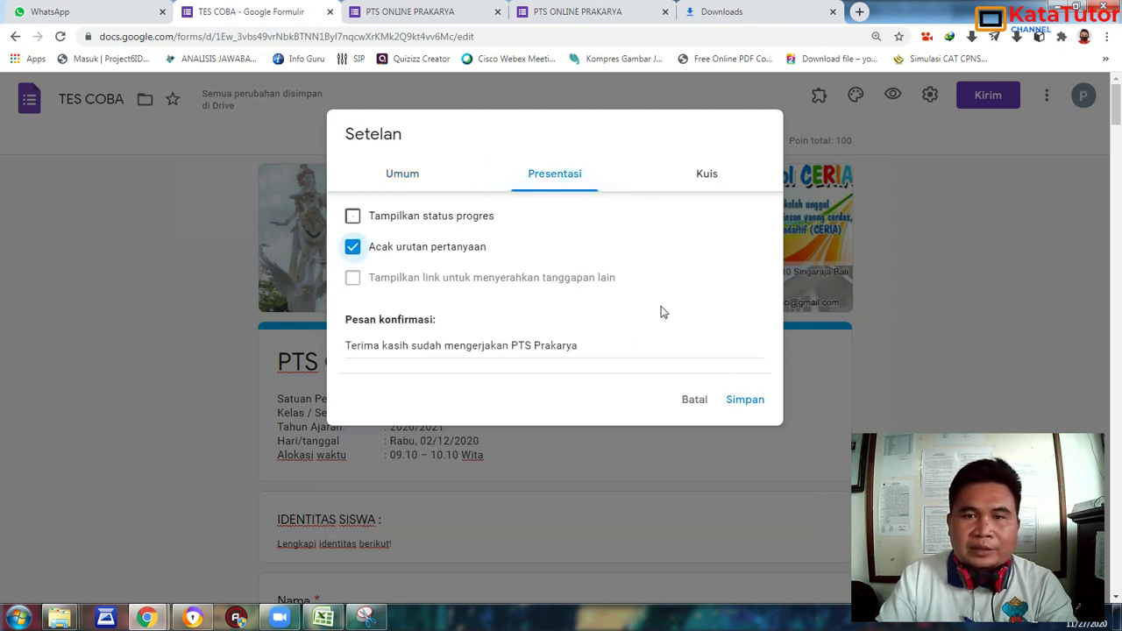
pyautogui.click(745, 401)
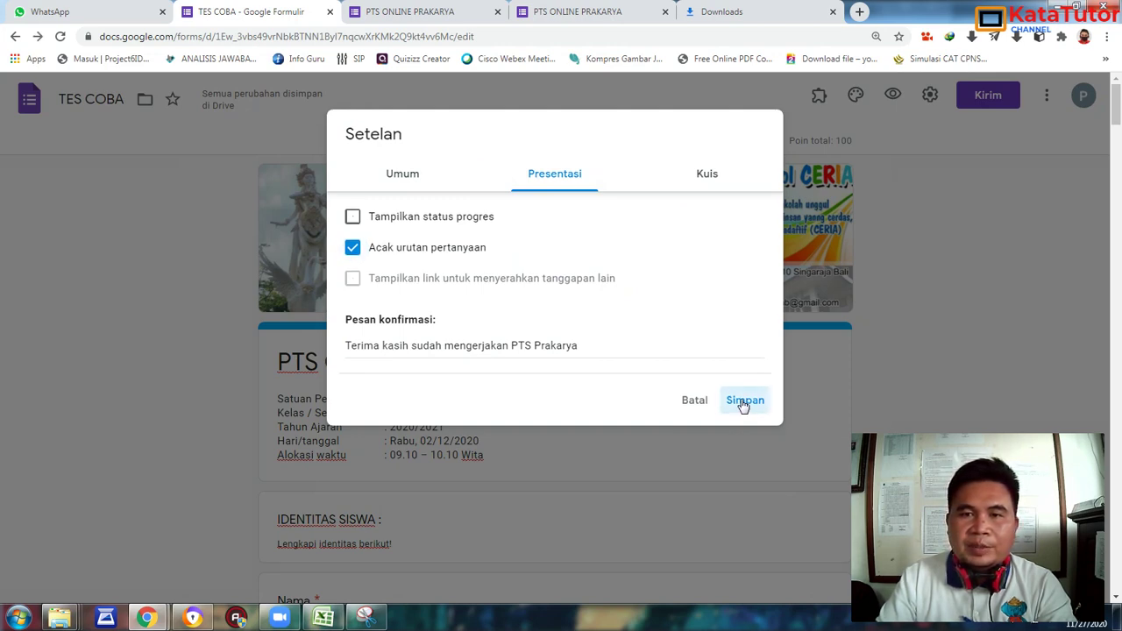
# Reload both side-by-side form previews and check the order of the "IDENTITAS SISWA :" block and identity fields.
pyautogui.hotkey('ctrl', 'Tab')
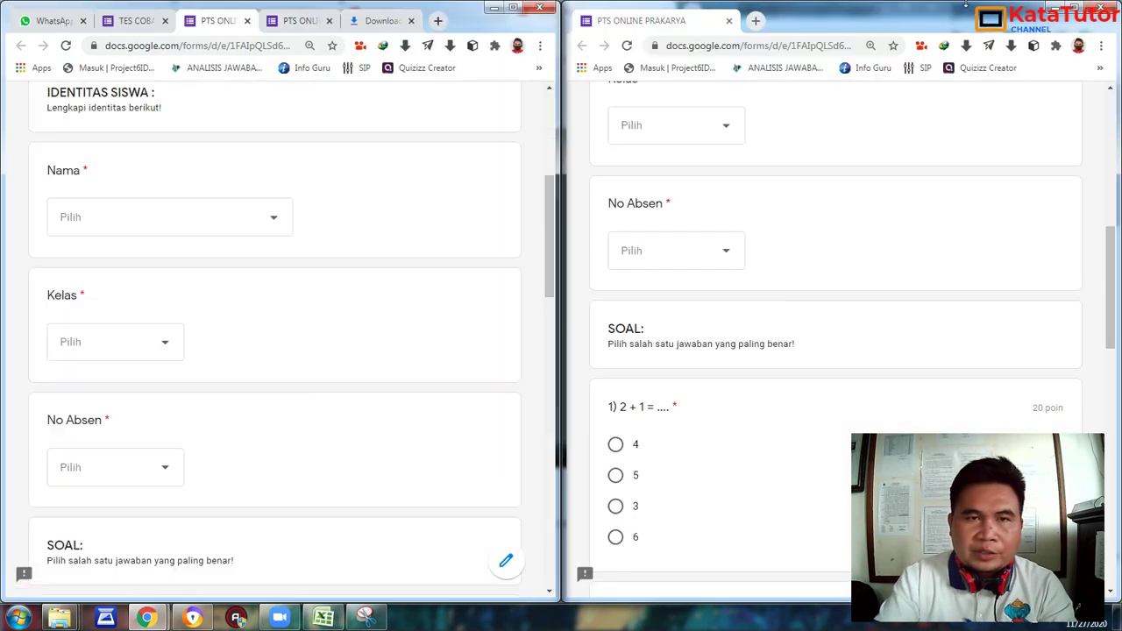
pyautogui.scroll(4, 345, 300)
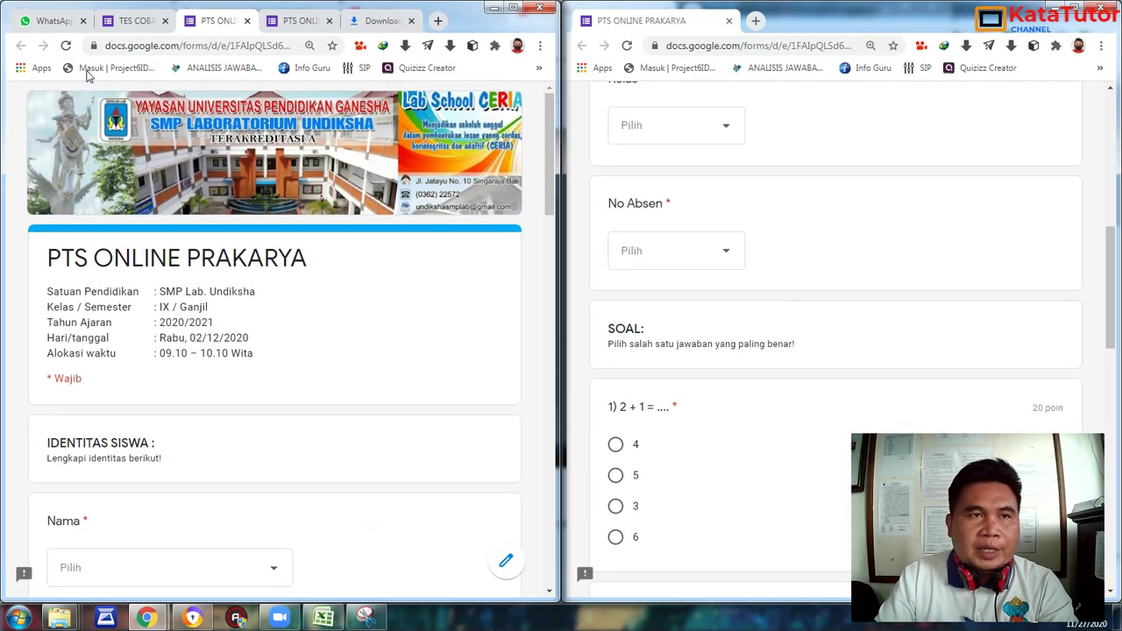
pyautogui.click(66, 45)
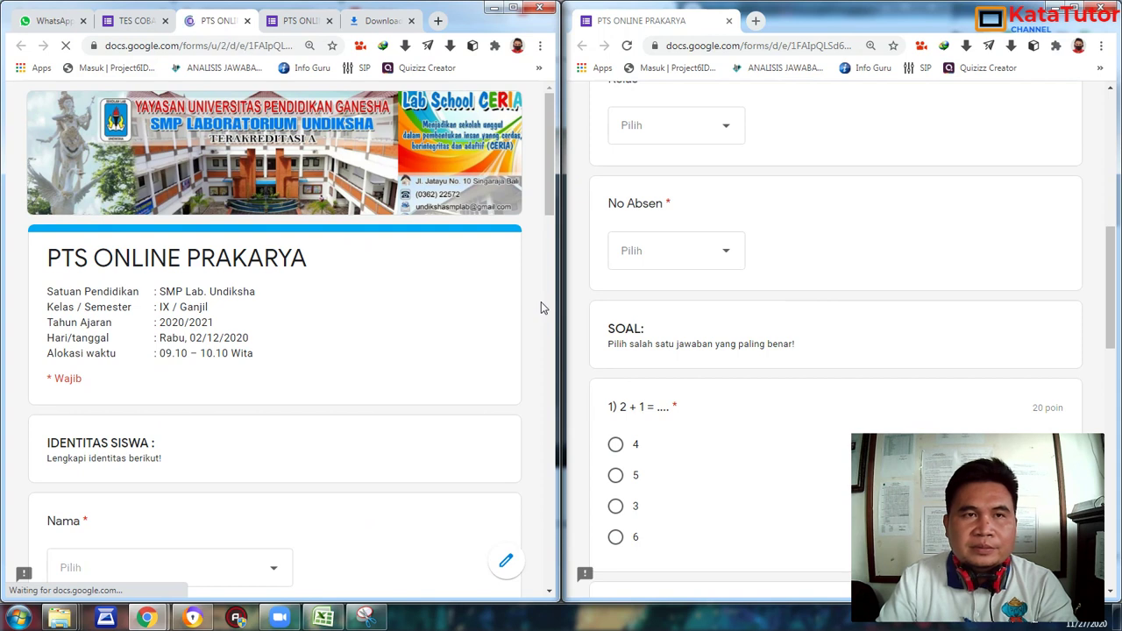
pyautogui.scroll(-3, 343, 251)
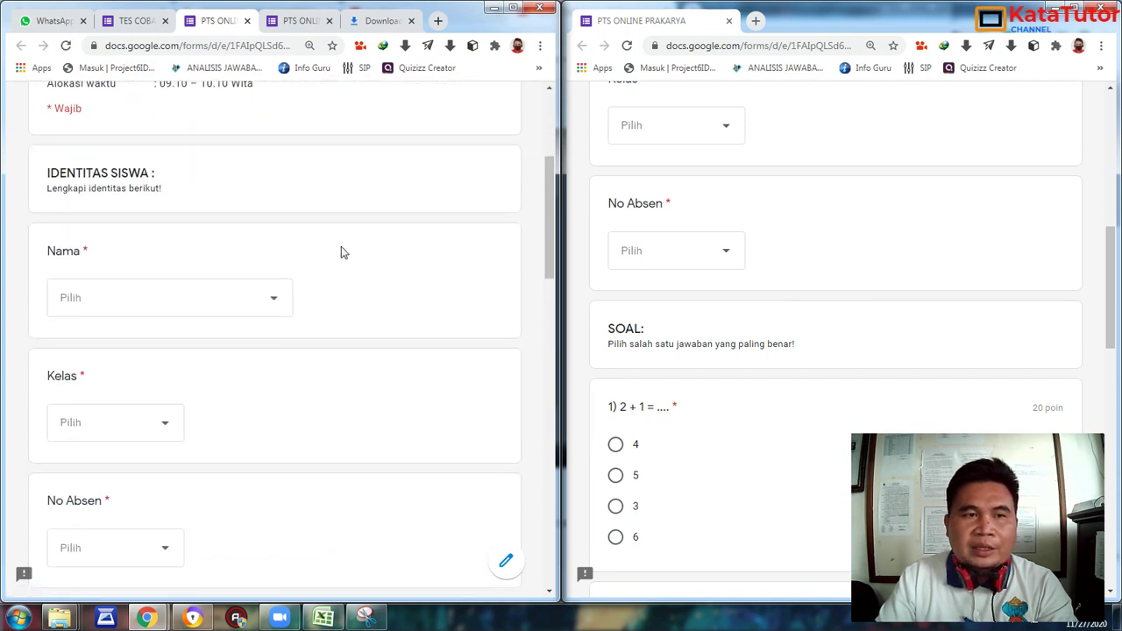
pyautogui.click(627, 47)
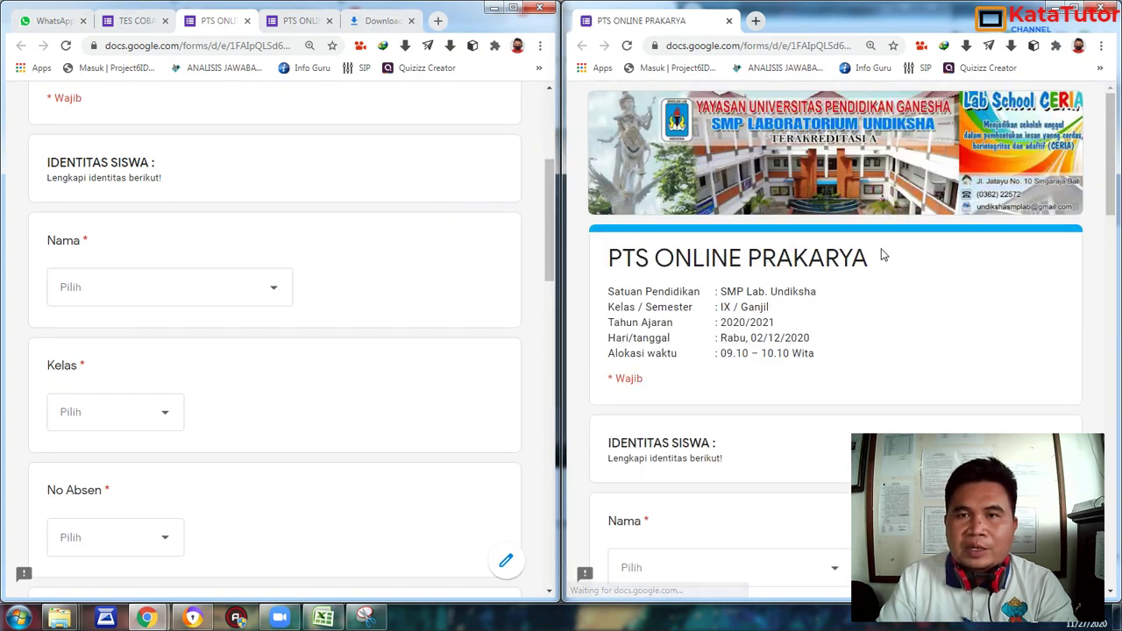
pyautogui.scroll(-3, 872, 244)
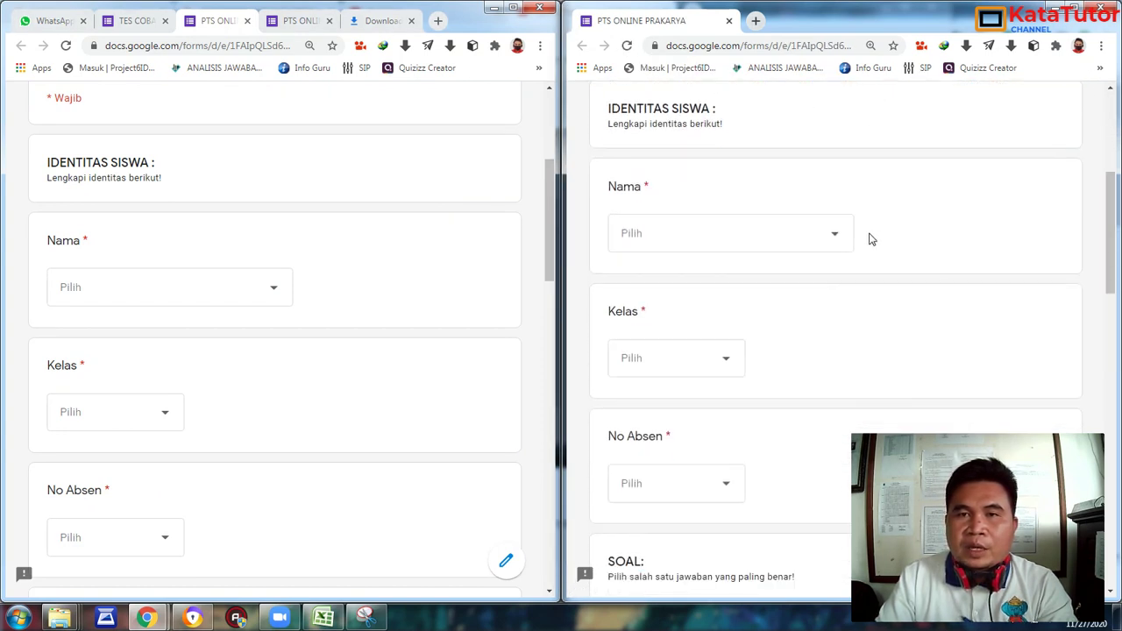
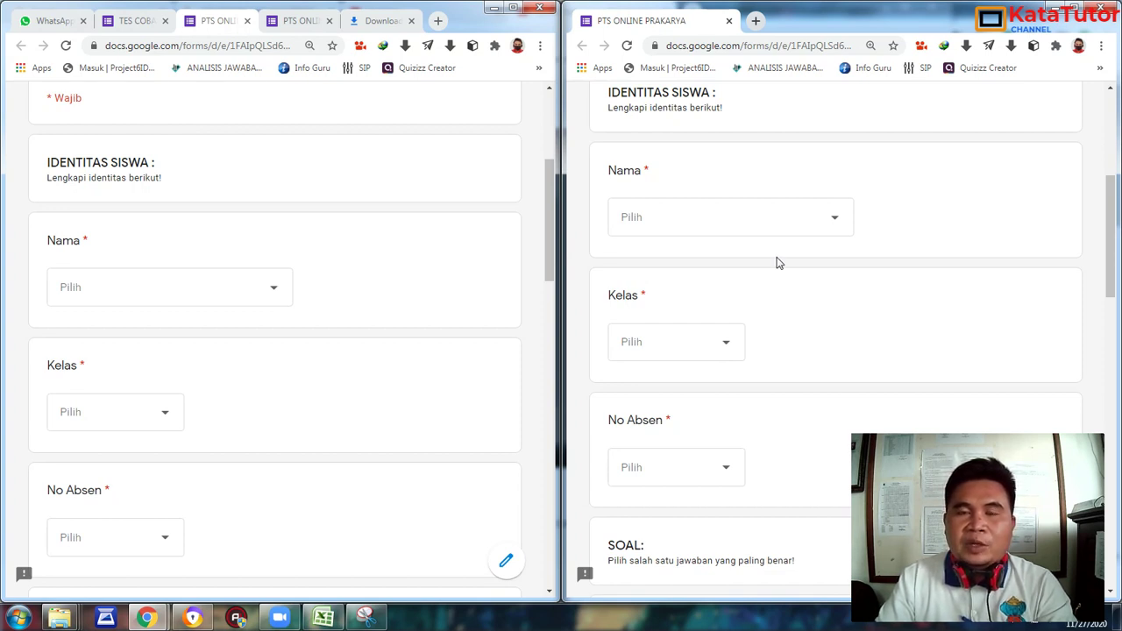
# Compare the order of the quiz questions below the "SOAL:" block in the two preview windows.
pyautogui.scroll(-4, 776, 263)
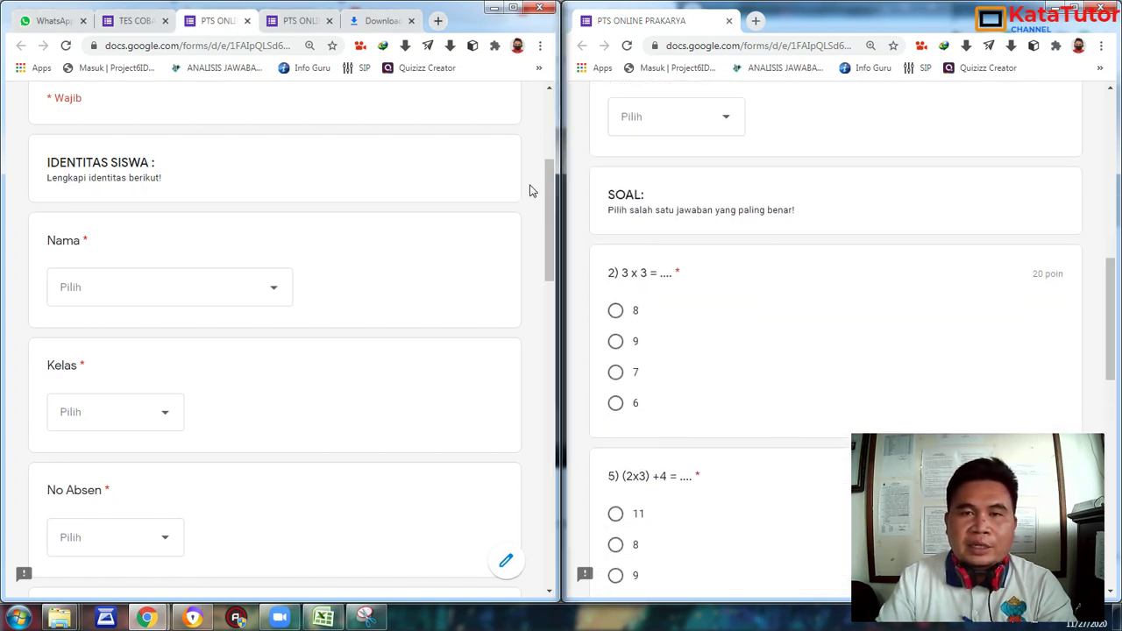
pyautogui.scroll(-5, 530, 190)
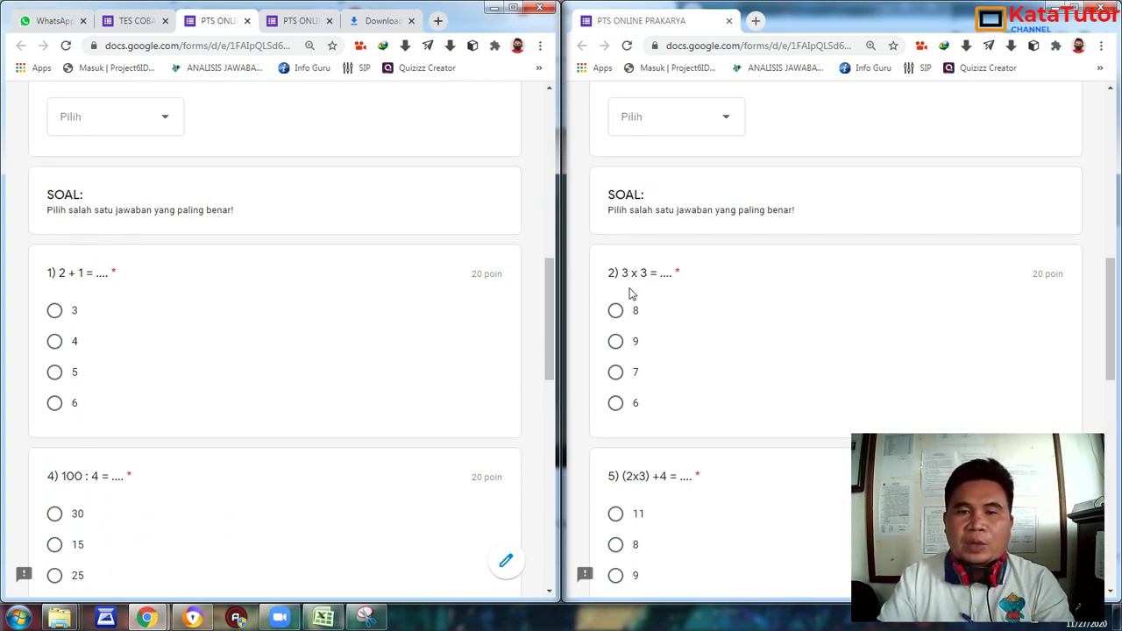
pyautogui.scroll(-2, 630, 294)
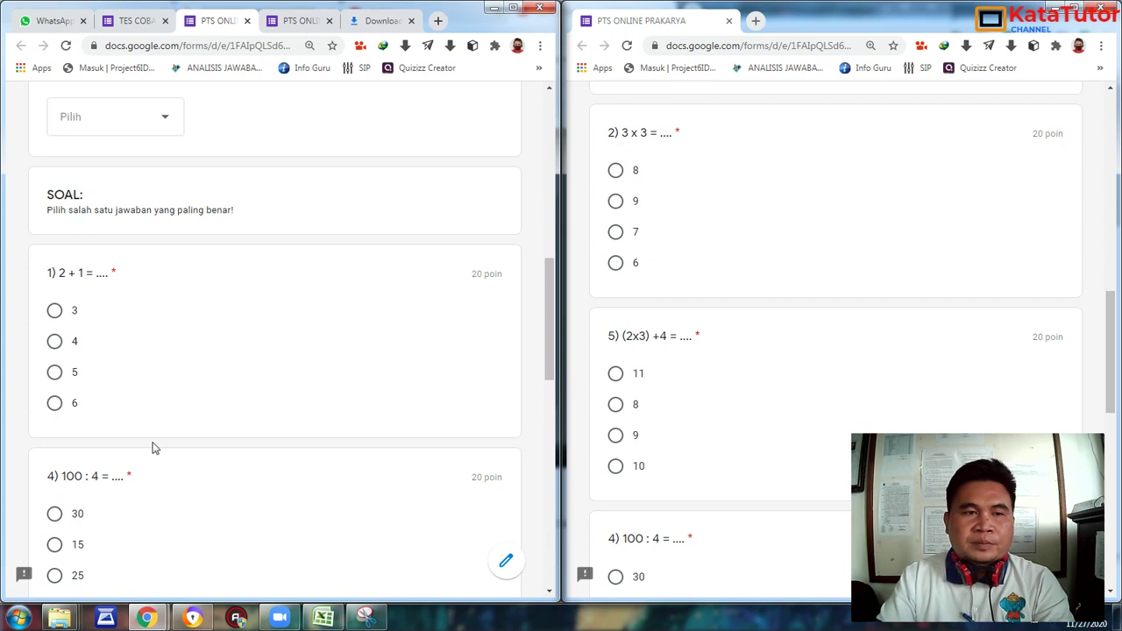
pyautogui.scroll(-3, 112, 449)
pyautogui.scroll(3, 112, 449)
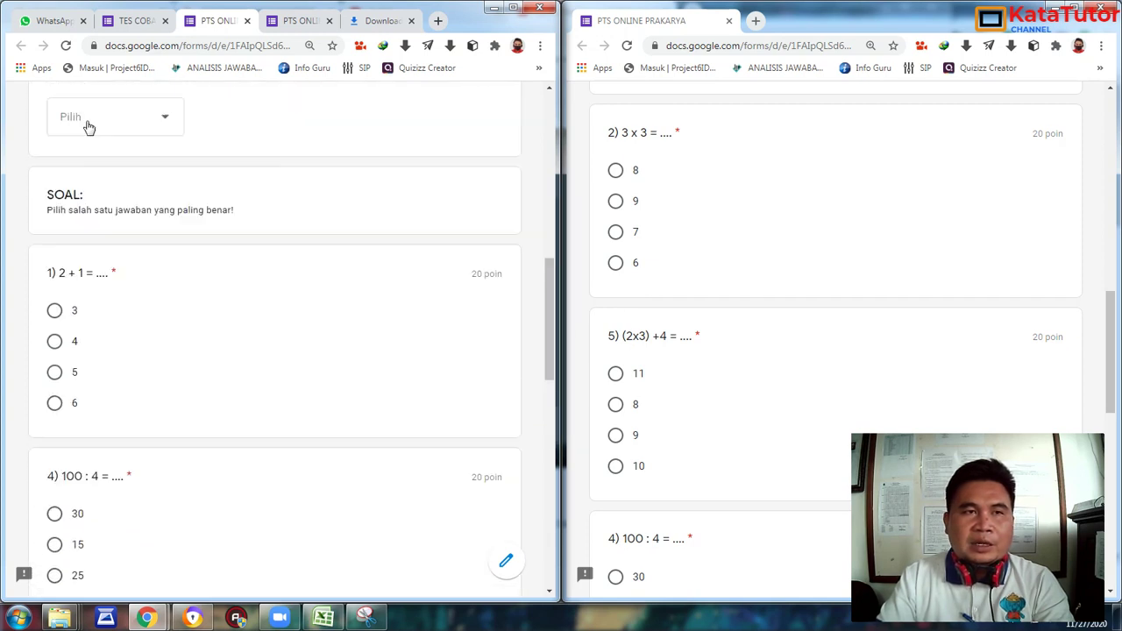
# Reload both previews again, compare their question order from the identity fields to the quiz, and return to the full-screen form editor.
pyautogui.click(66, 45)
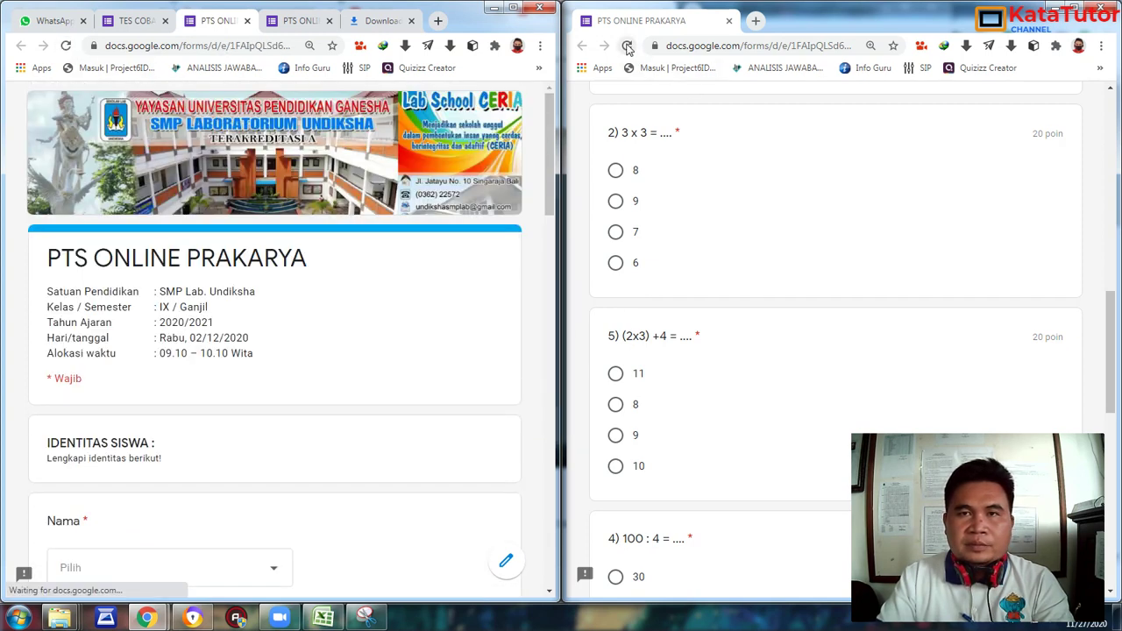
pyautogui.click(627, 45)
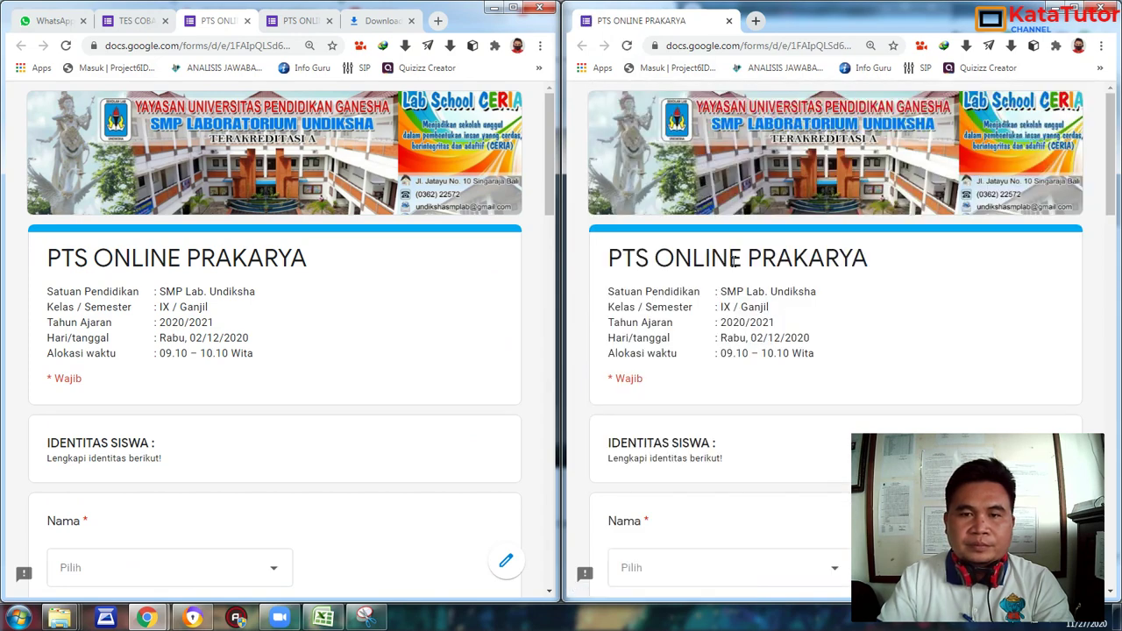
pyautogui.scroll(-5, 714, 215)
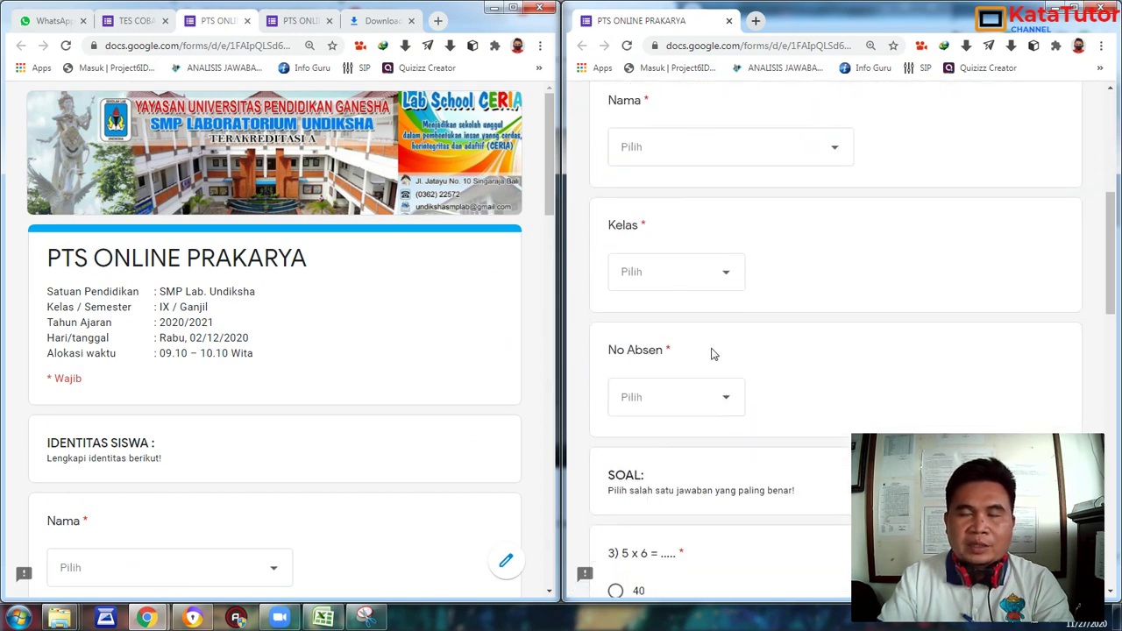
pyautogui.scroll(2, 713, 354)
pyautogui.scroll(-6, 712, 354)
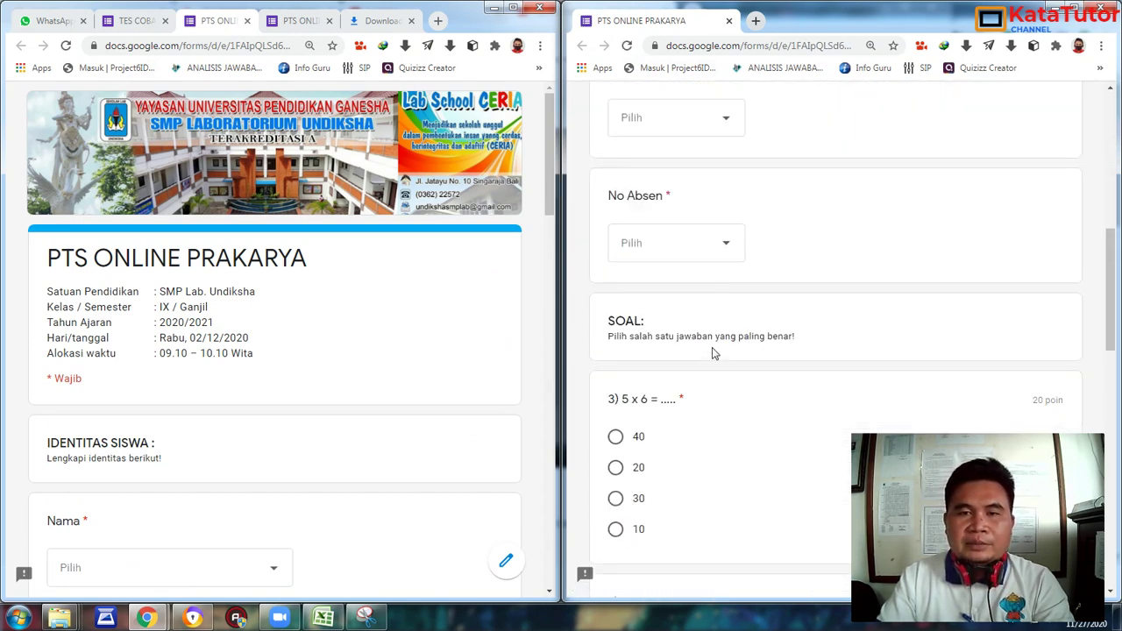
pyautogui.scroll(-8, 537, 236)
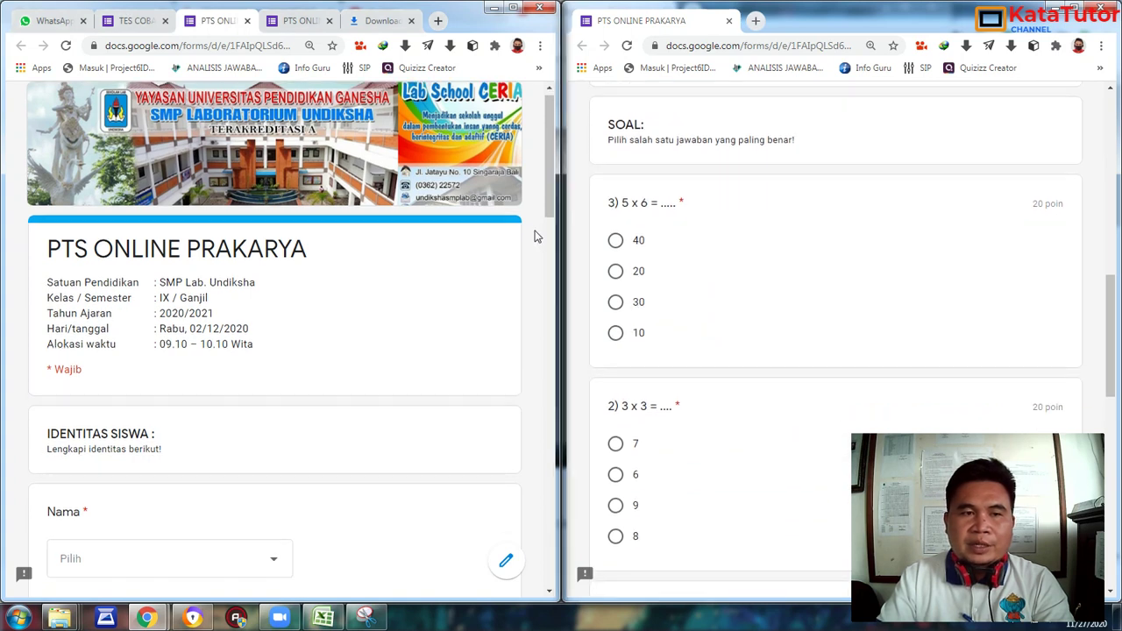
pyautogui.scroll(-1, 537, 235)
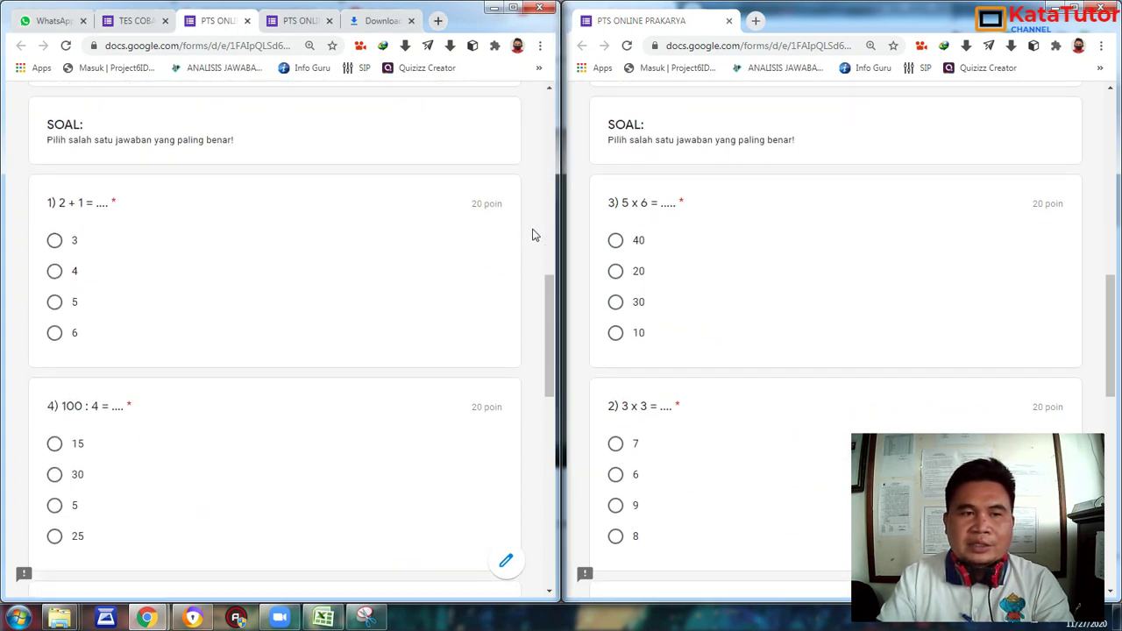
pyautogui.click(516, 9)
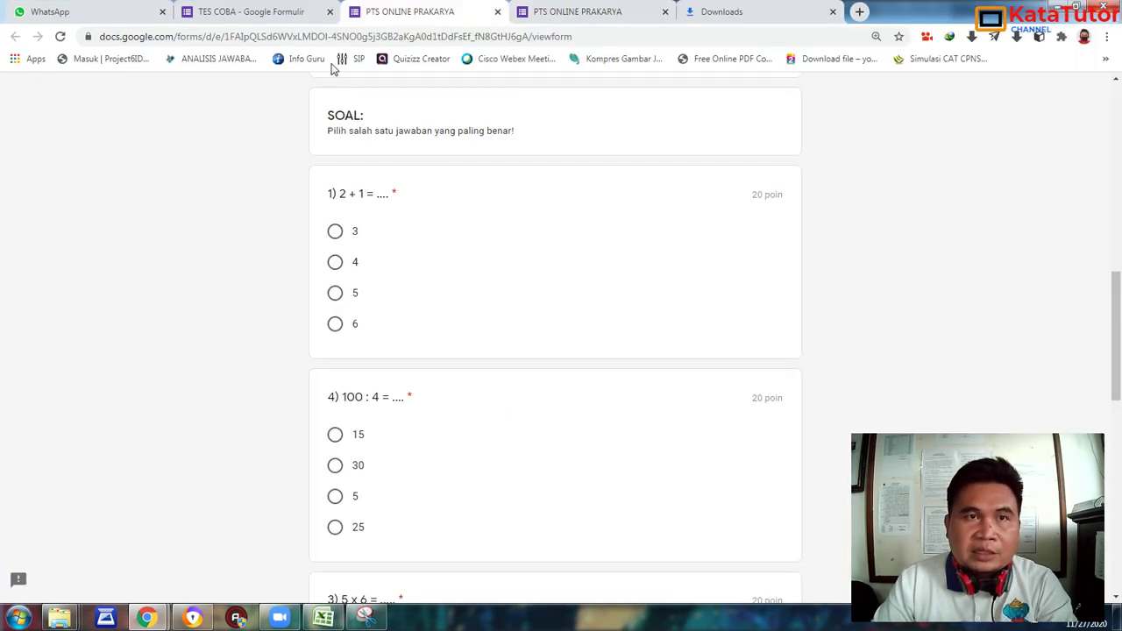
pyautogui.click(249, 7)
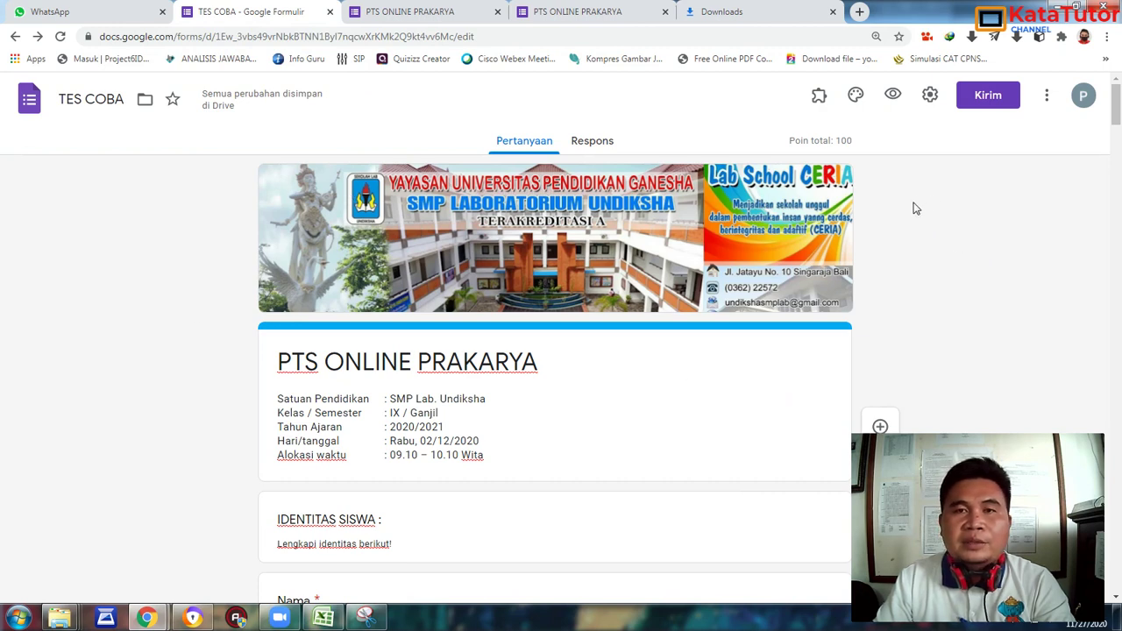
# Review the form header, the "IDENTITAS SISWA :" block and the Nama option list in the form editor.
pyautogui.scroll(-6, 906, 228)
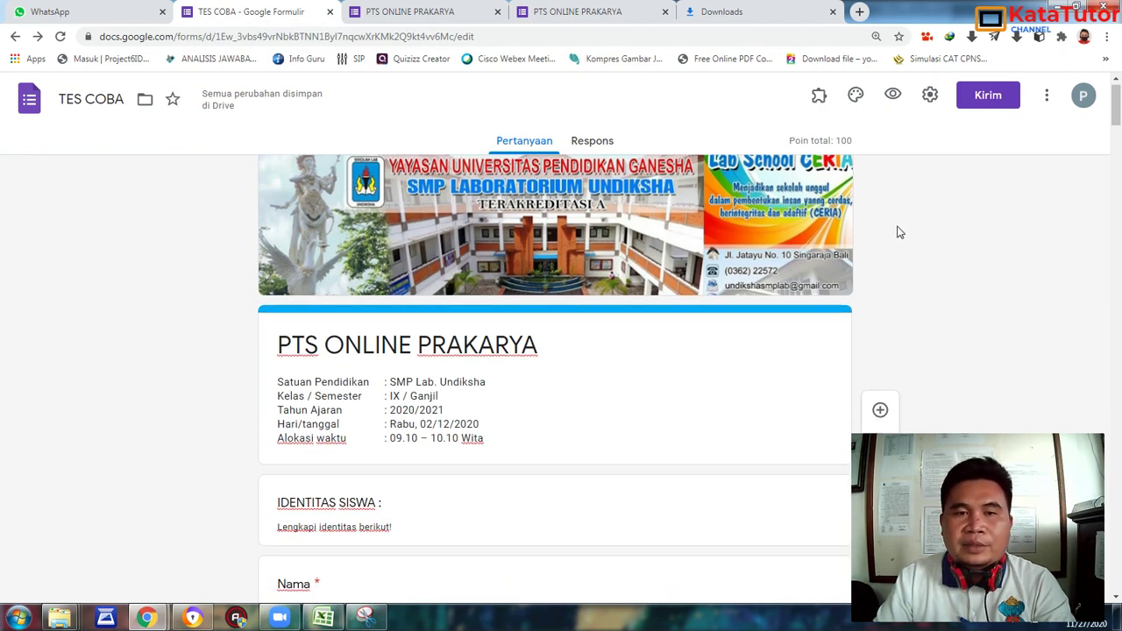
pyautogui.scroll(5, 897, 234)
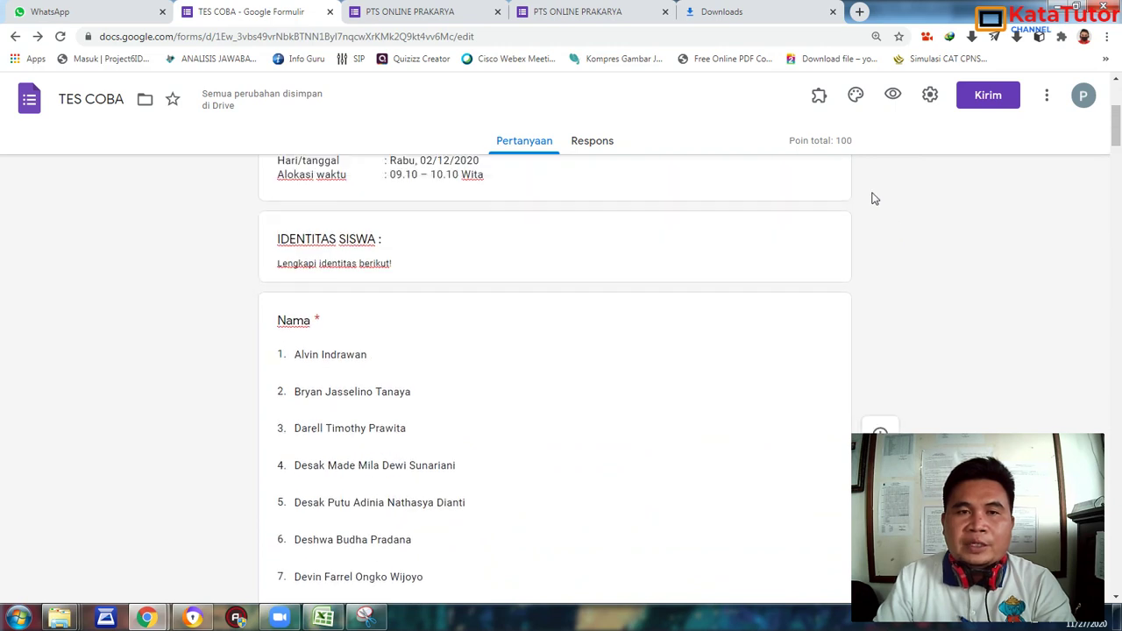
pyautogui.click(824, 293)
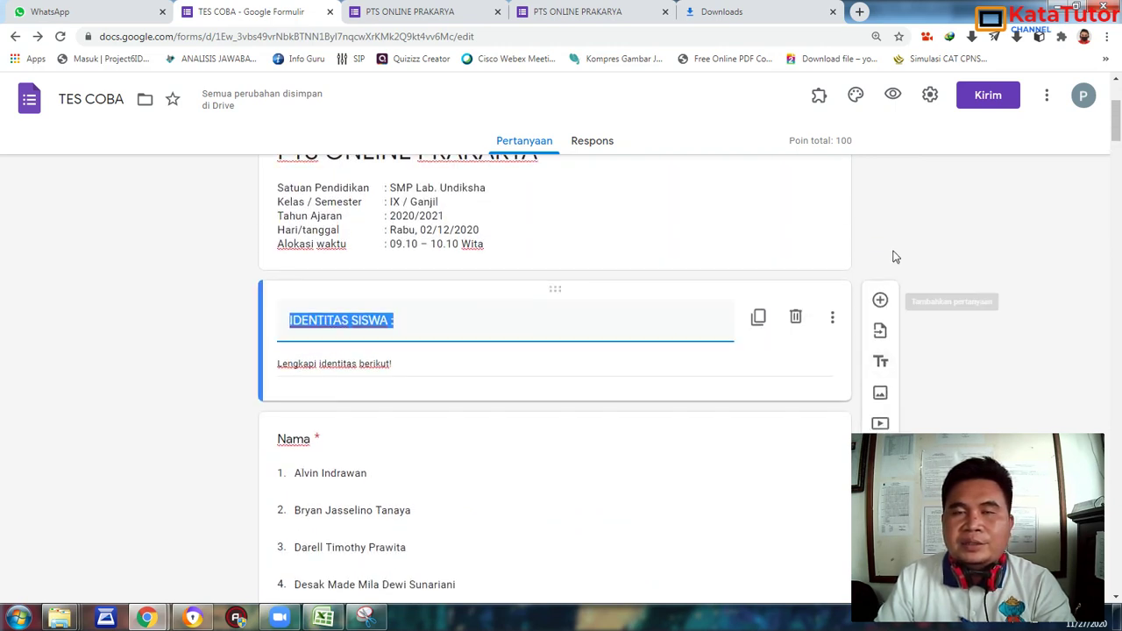
pyautogui.scroll(-2, 895, 255)
pyautogui.scroll(3, 895, 255)
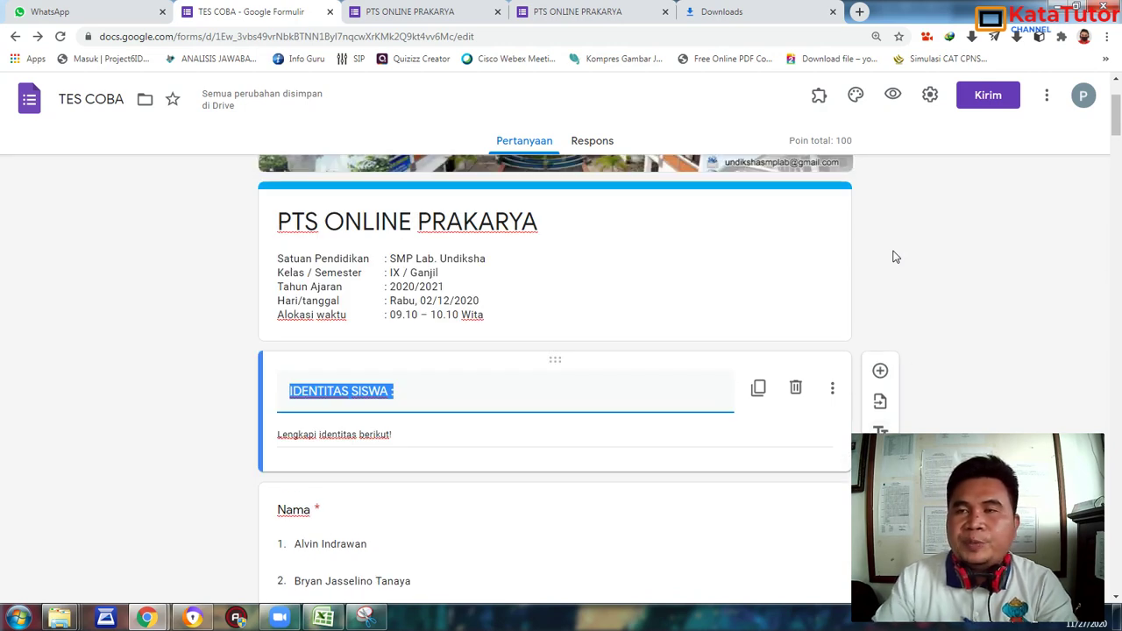
pyautogui.scroll(-6, 886, 261)
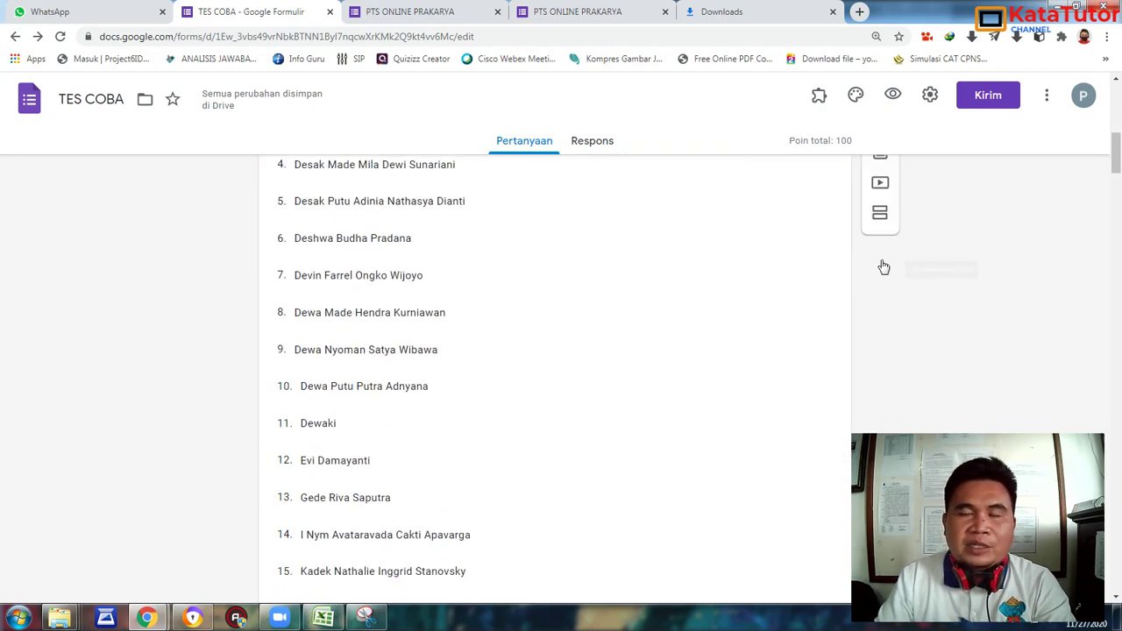
pyautogui.scroll(3, 881, 261)
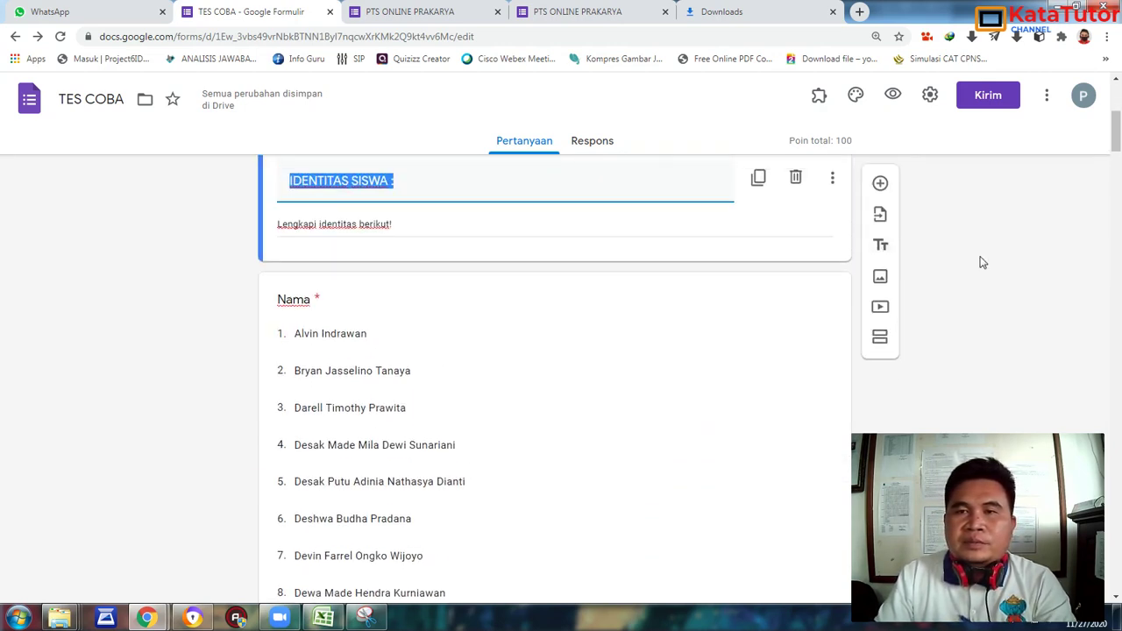
pyautogui.scroll(-4, 973, 261)
pyautogui.scroll(-10, 960, 263)
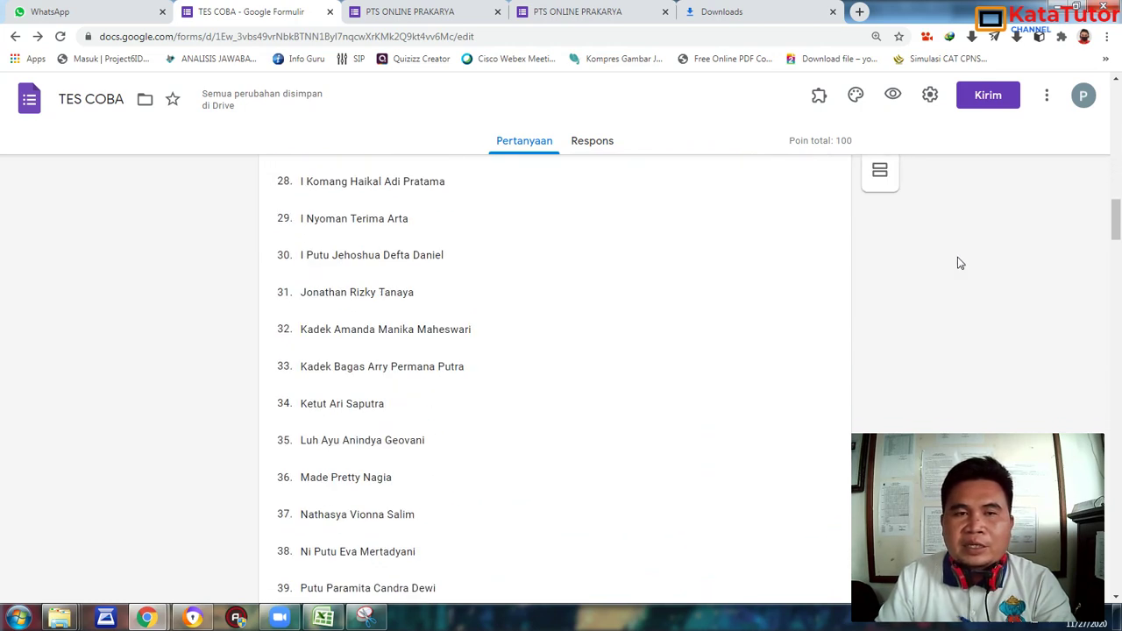
pyautogui.scroll(-3, 961, 263)
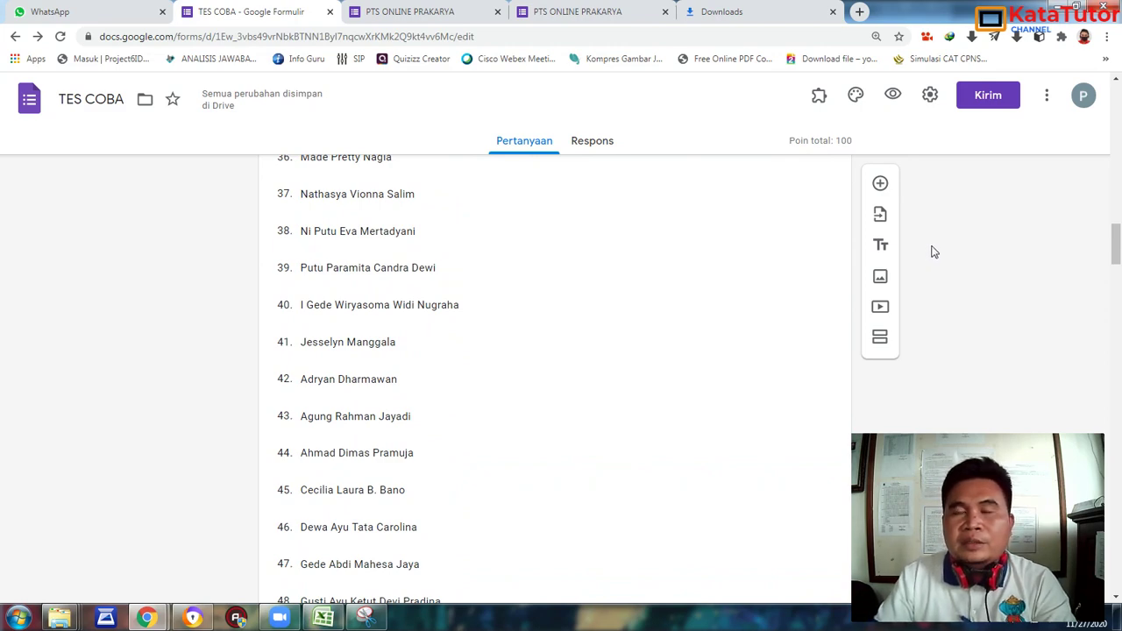
pyautogui.scroll(13, 935, 252)
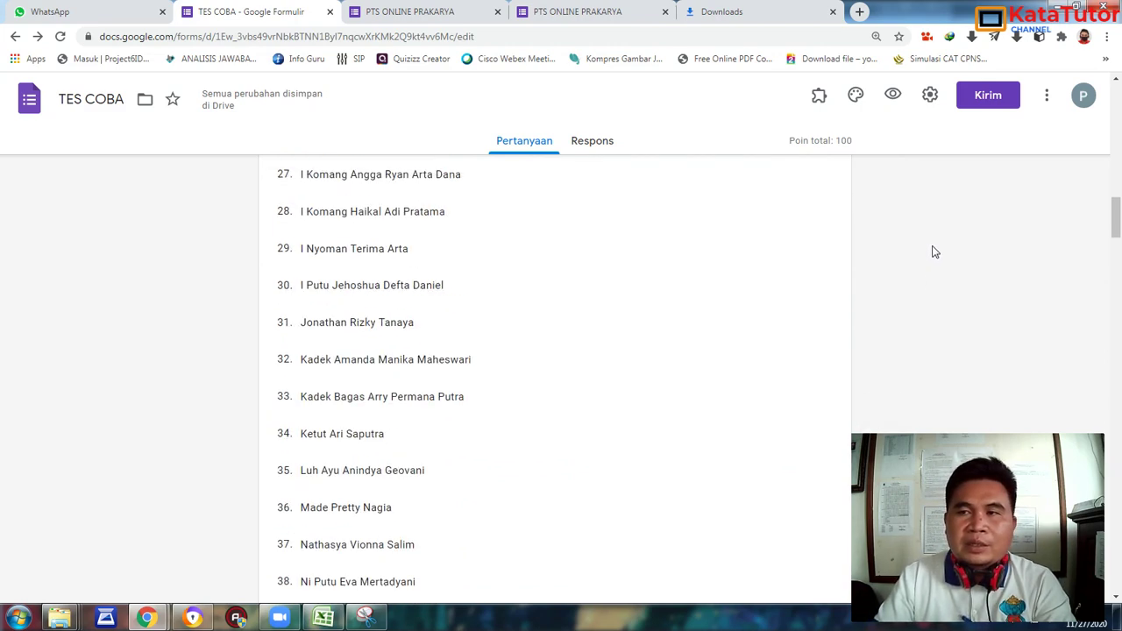
pyautogui.scroll(5, 935, 252)
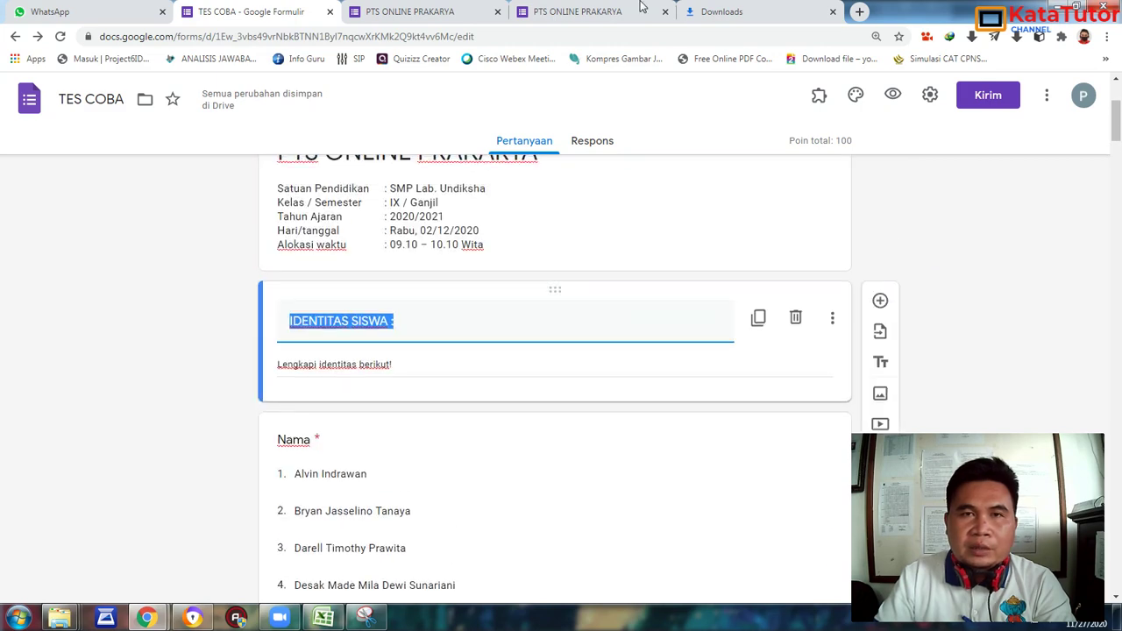
# Examine the form preview from the "IDENTITAS SISWA :" block through the identity fields to the "SOAL:" block.
pyautogui.click(419, 12)
pyautogui.scroll(6, 427, 261)
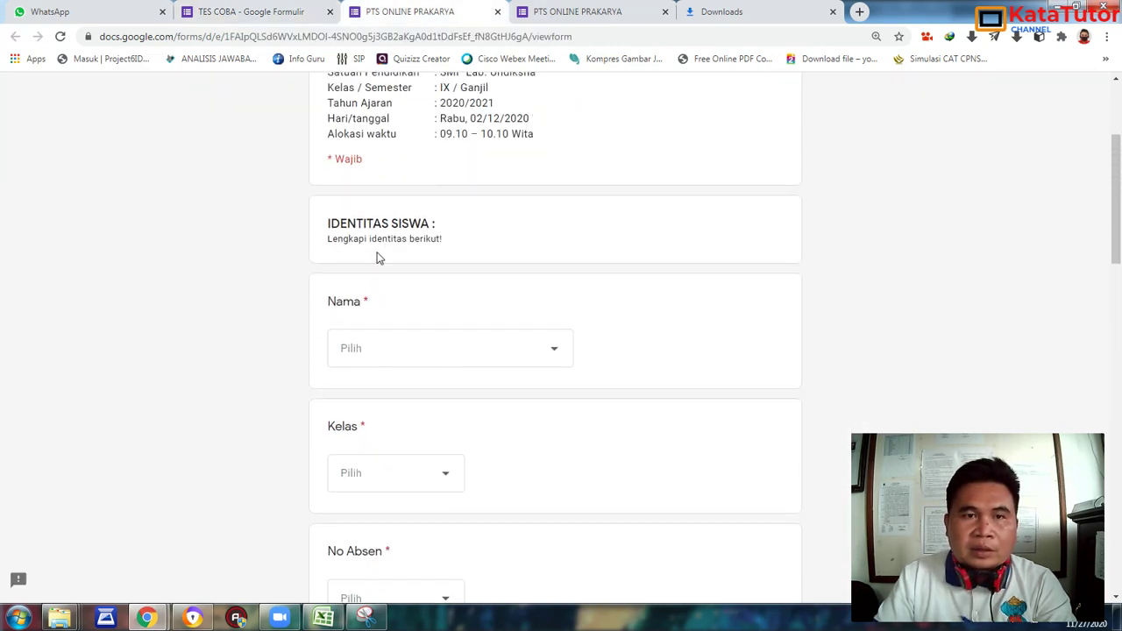
pyautogui.scroll(-1, 404, 404)
pyautogui.scroll(-2, 408, 471)
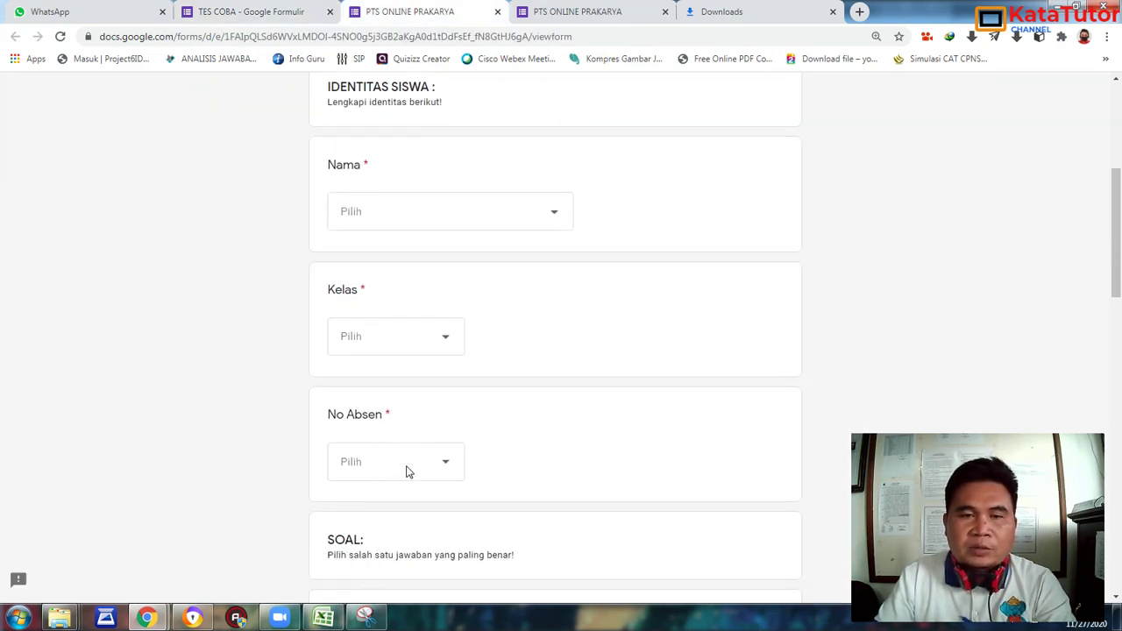
pyautogui.scroll(1, 419, 366)
pyautogui.scroll(1, 419, 367)
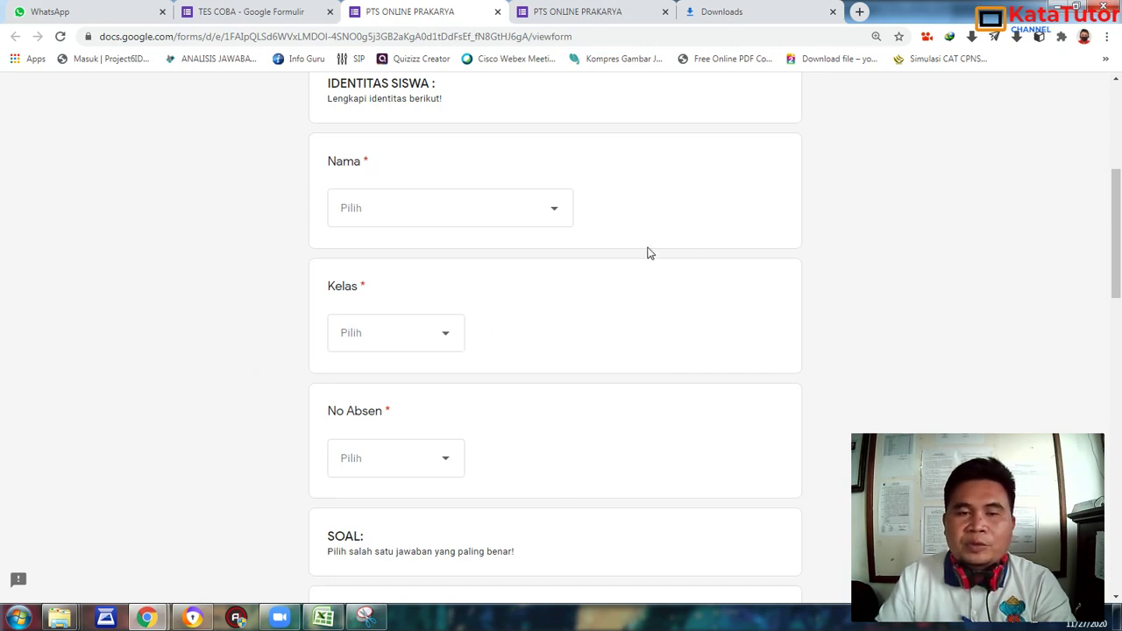
pyautogui.scroll(-1, 628, 220)
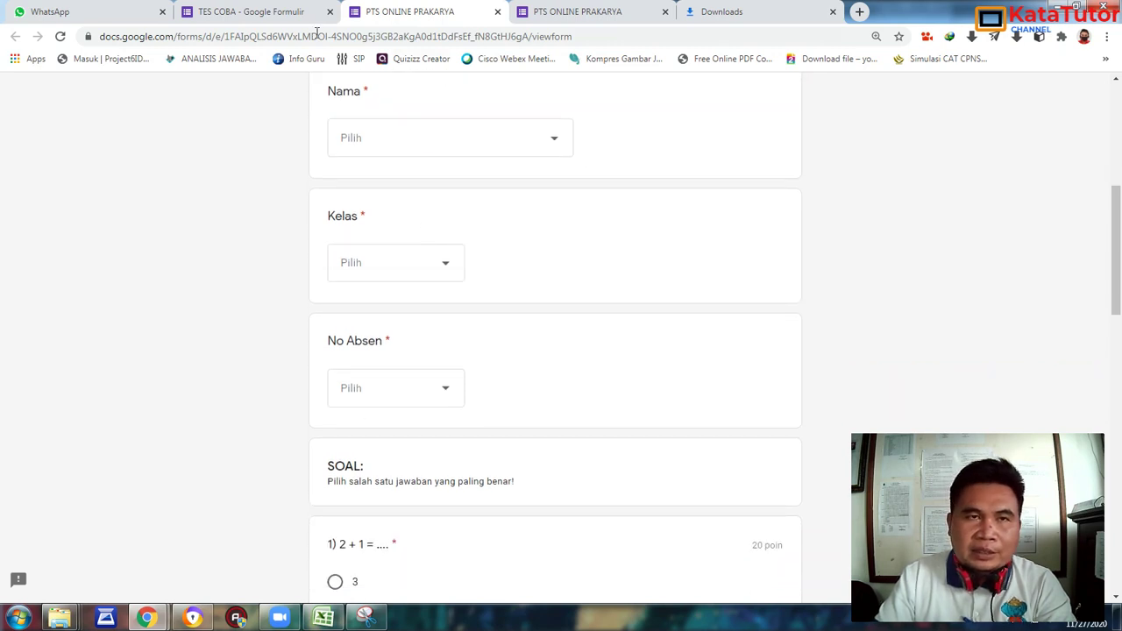
# Return to the form editor and add a new section directly after the "SOAL:" title block.
pyautogui.click(250, 12)
pyautogui.scroll(1, 868, 248)
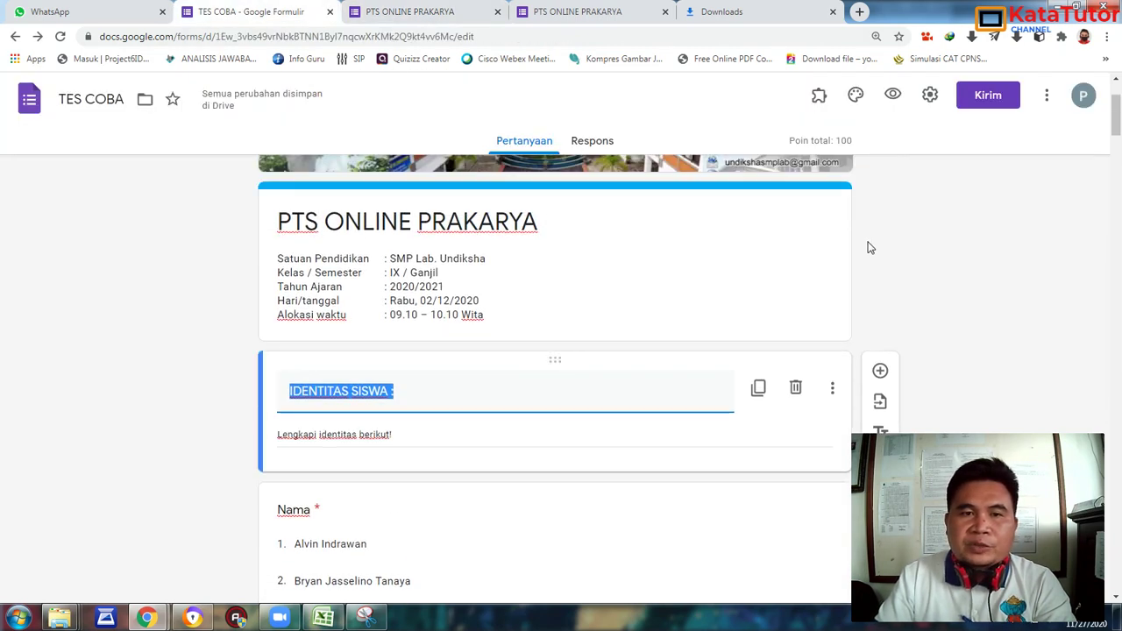
pyautogui.scroll(-2, 868, 249)
pyautogui.scroll(-3, 574, 299)
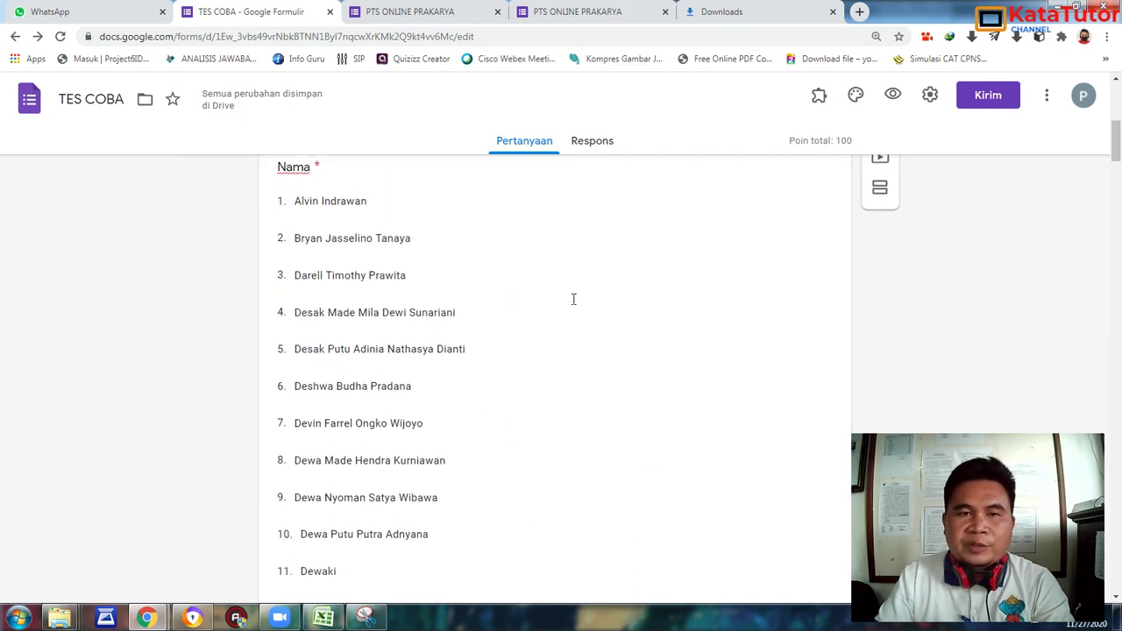
pyautogui.scroll(-20, 573, 299)
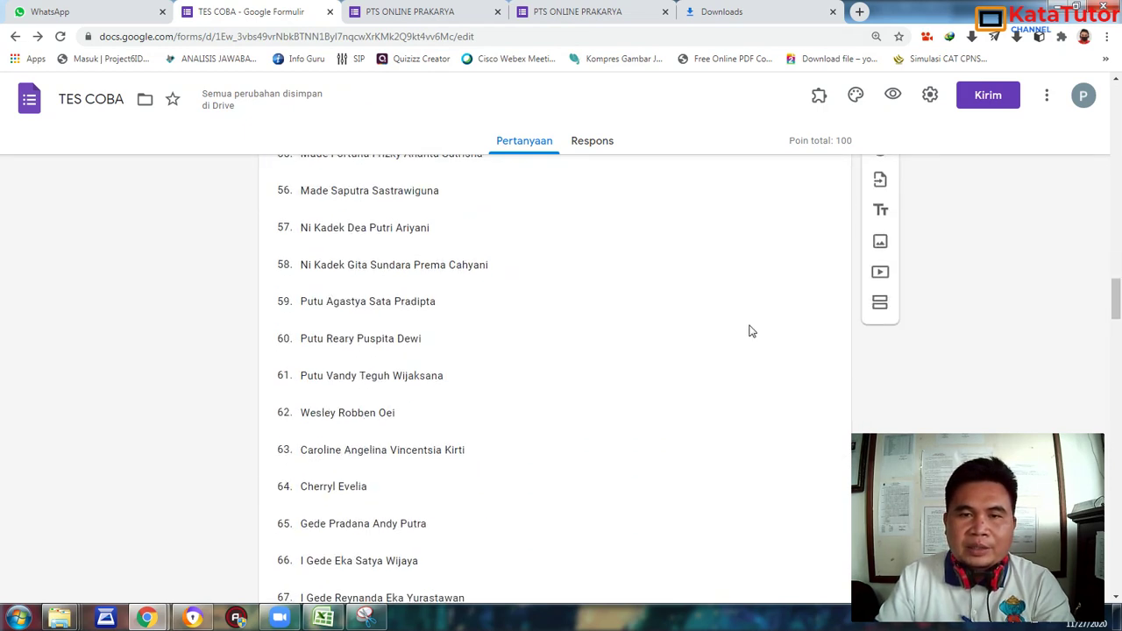
pyautogui.scroll(-12, 750, 332)
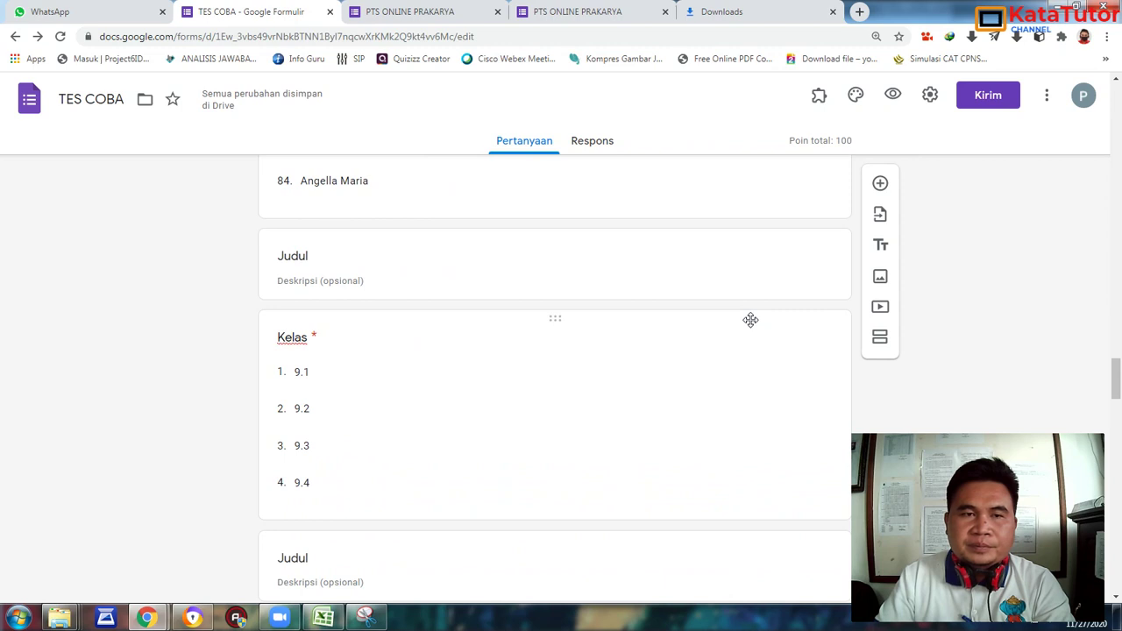
pyautogui.scroll(-8, 751, 320)
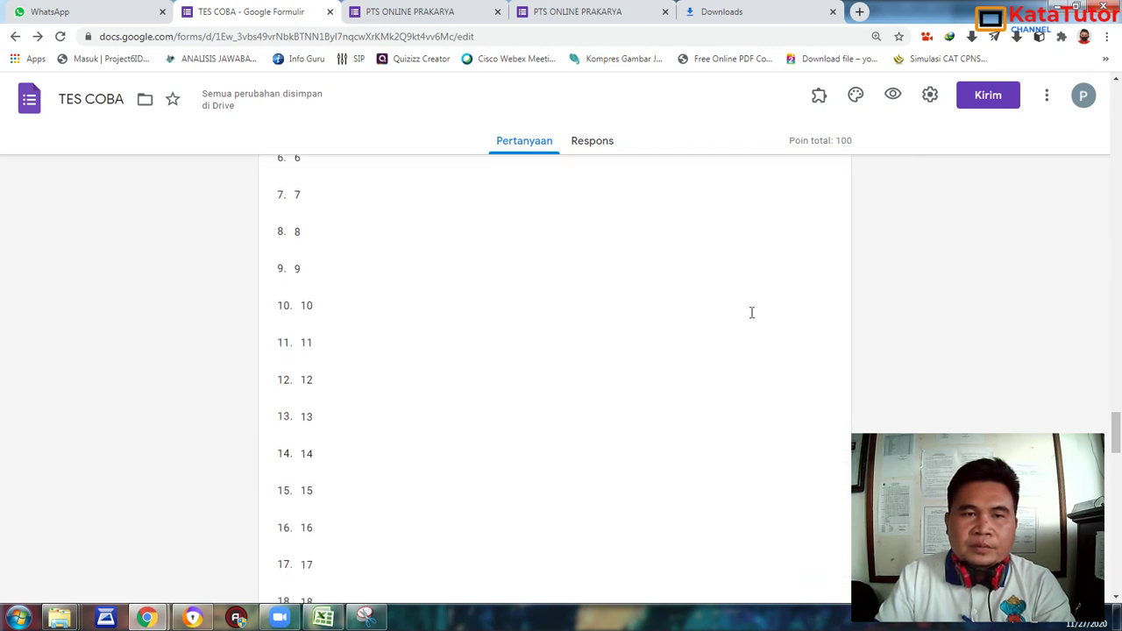
pyautogui.scroll(-10, 751, 313)
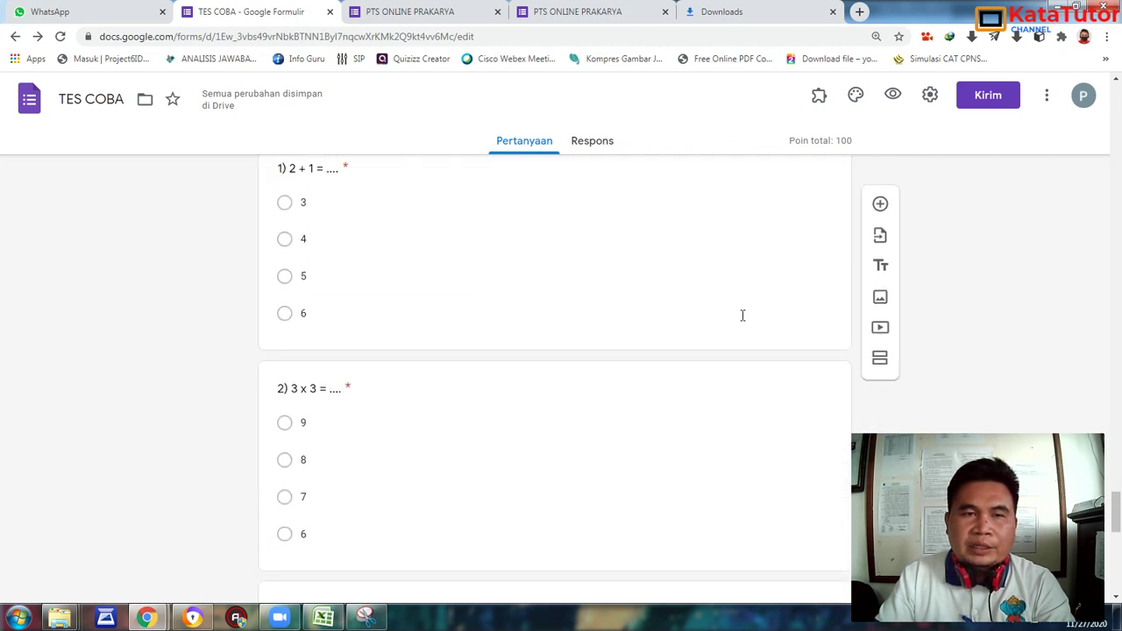
pyautogui.scroll(2, 743, 315)
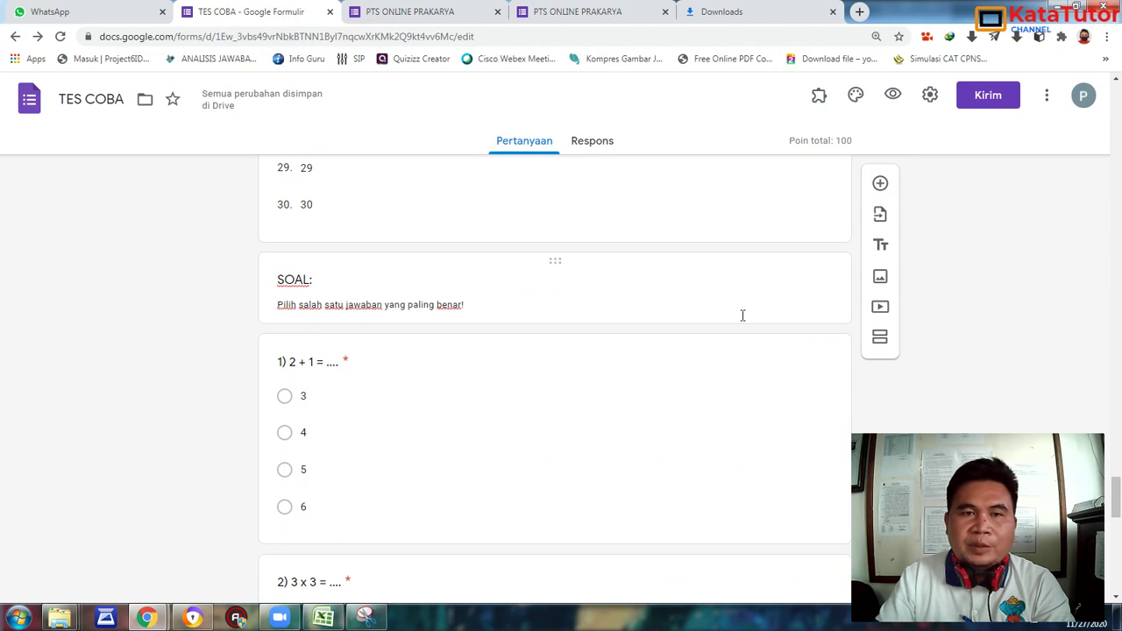
pyautogui.click(830, 280)
pyautogui.click(881, 377)
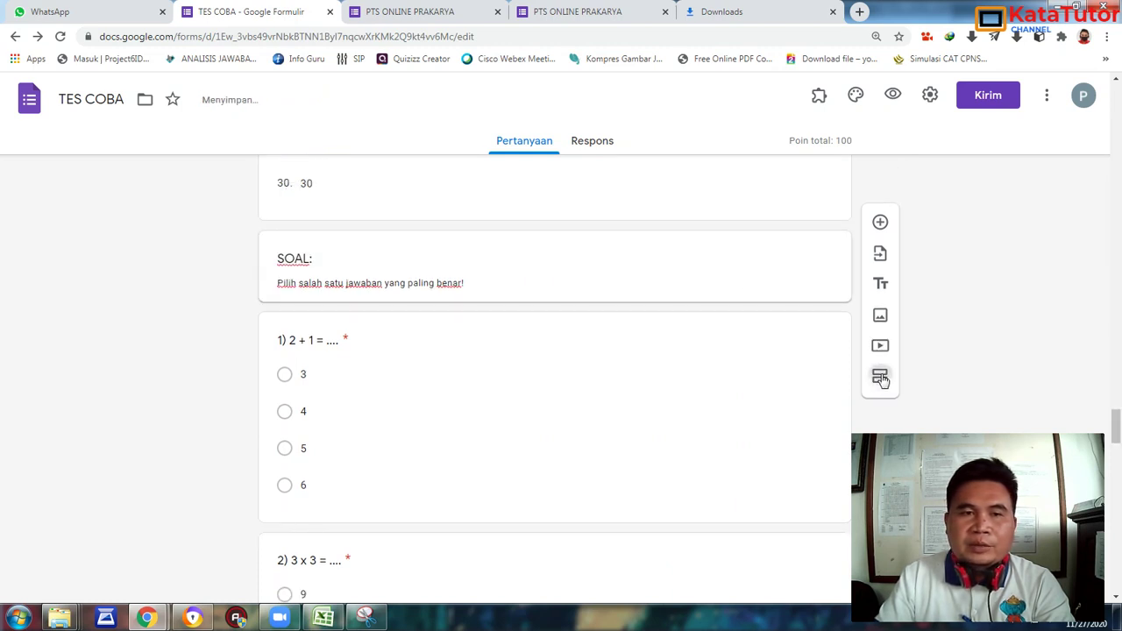
# Title the new section "SOAL:" and give it the description "Pilihlah jawaban yang paling benar!".
pyautogui.scroll(-2, 472, 367)
pyautogui.click(469, 297)
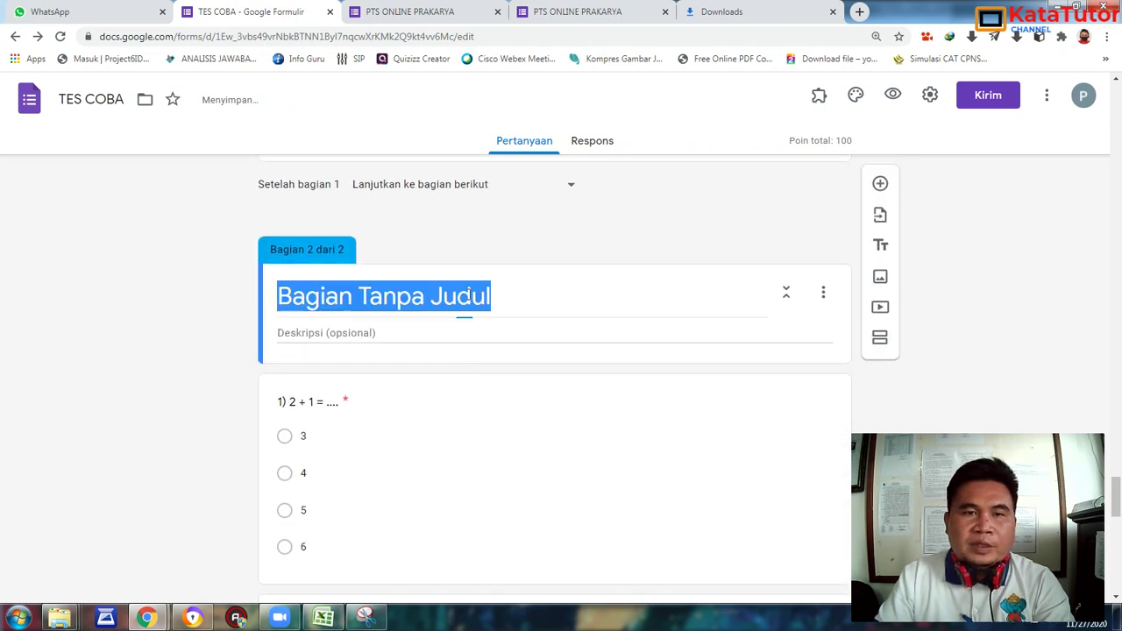
pyautogui.write('SOAL')
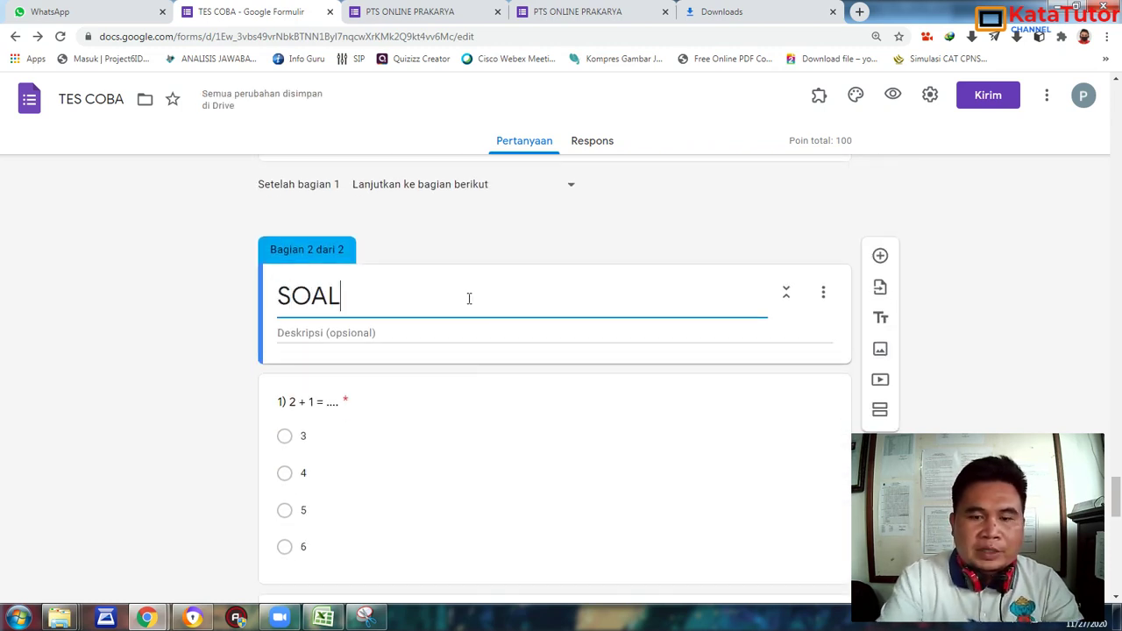
pyautogui.write(':')
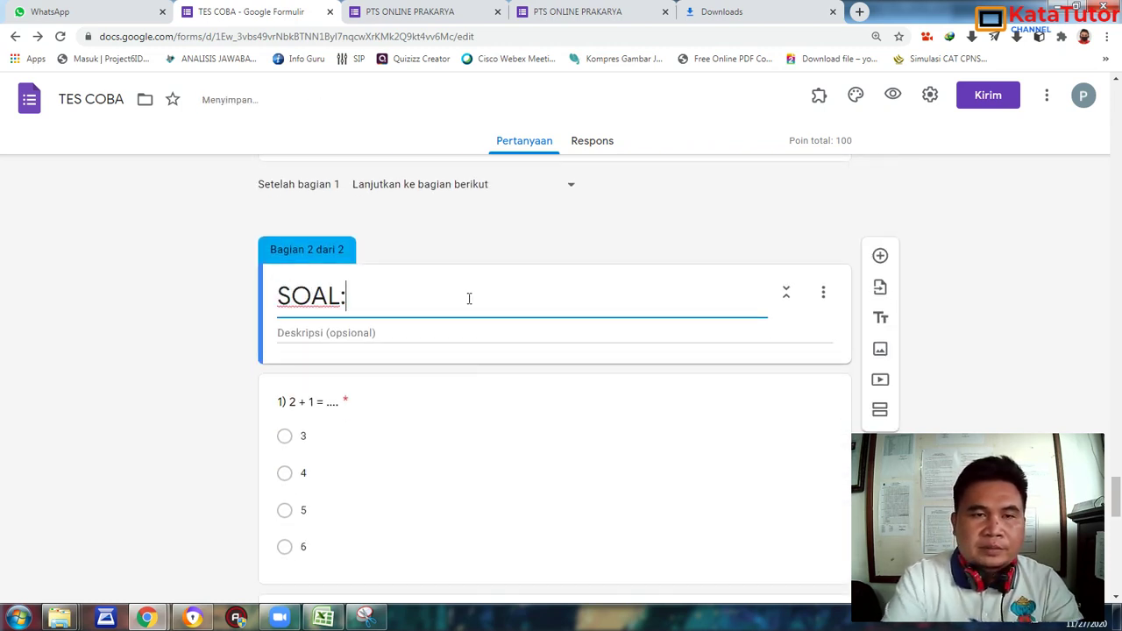
pyautogui.click(352, 339)
pyautogui.write('Pilihlah jawaban yang paling benar!')
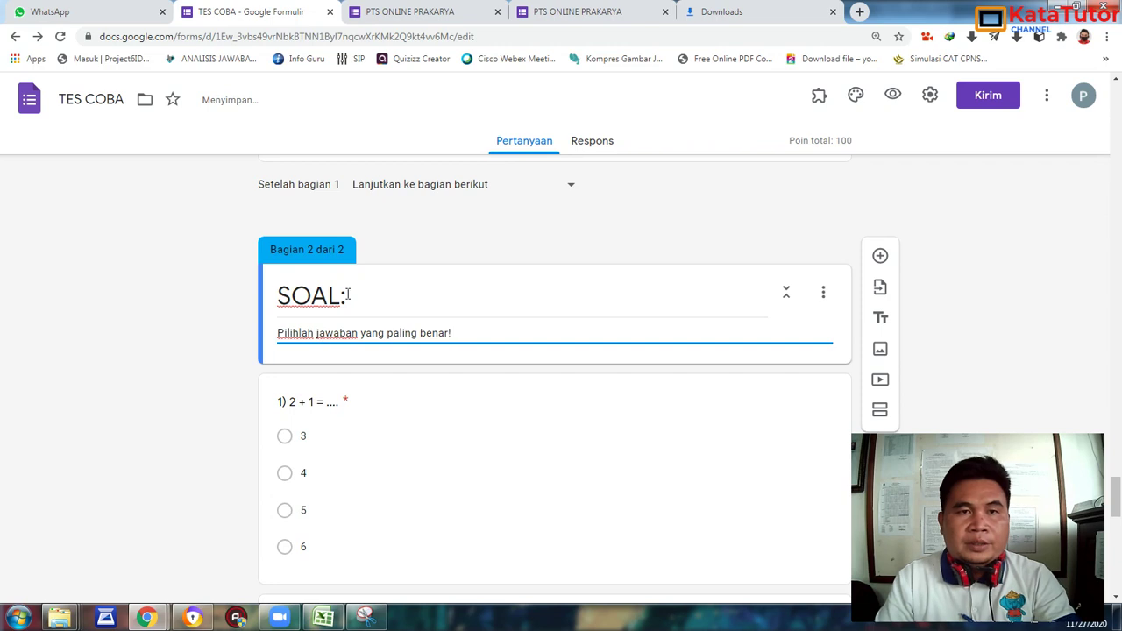
# Clear the title and description of the old "SOAL:" title block at the end of section 1.
pyautogui.scroll(2, 391, 354)
pyautogui.tripleClick(444, 265)
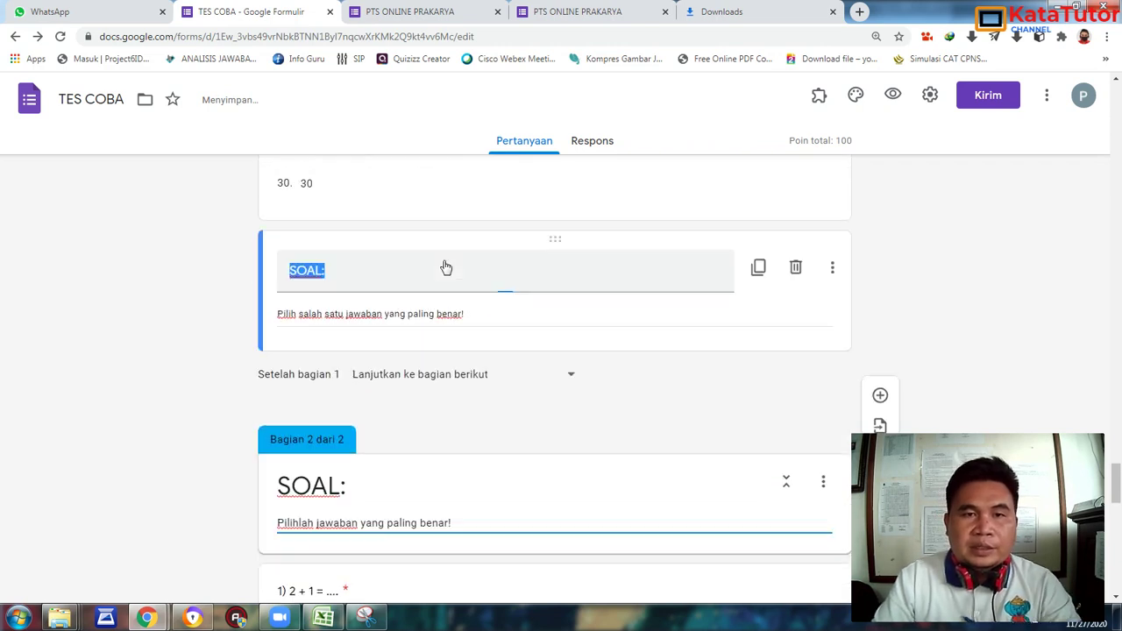
pyautogui.press('BackSpace')
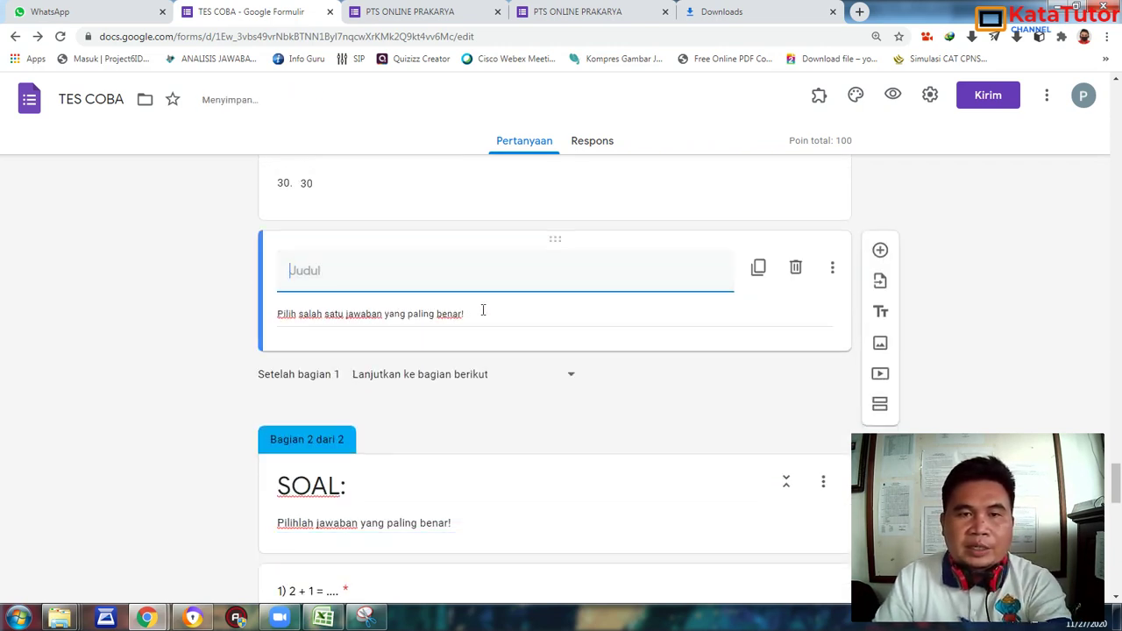
pyautogui.tripleClick(478, 313)
pyautogui.press('BackSpace')
pyautogui.click(958, 240)
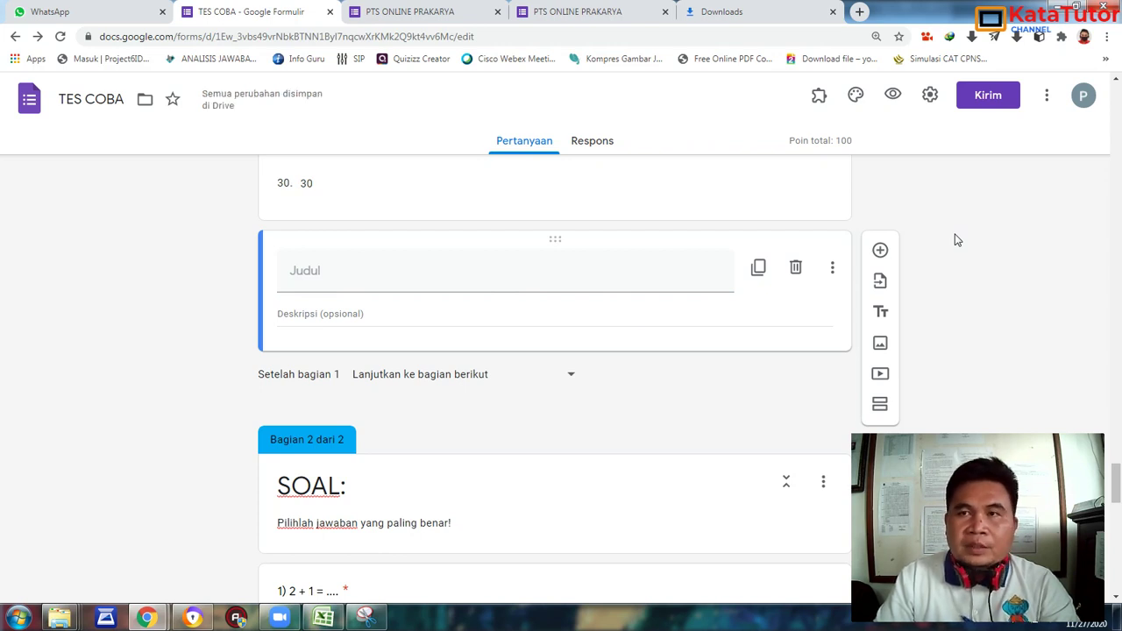
# Reload the first form preview and check the identity fields on its opening page.
pyautogui.click(439, 12)
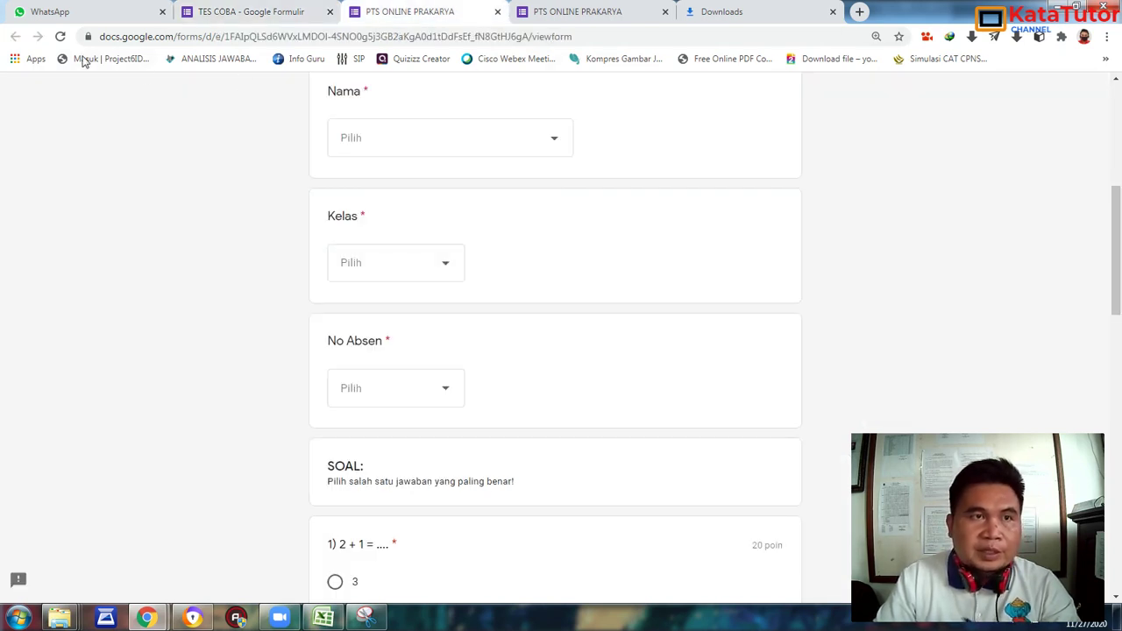
pyautogui.click(61, 36)
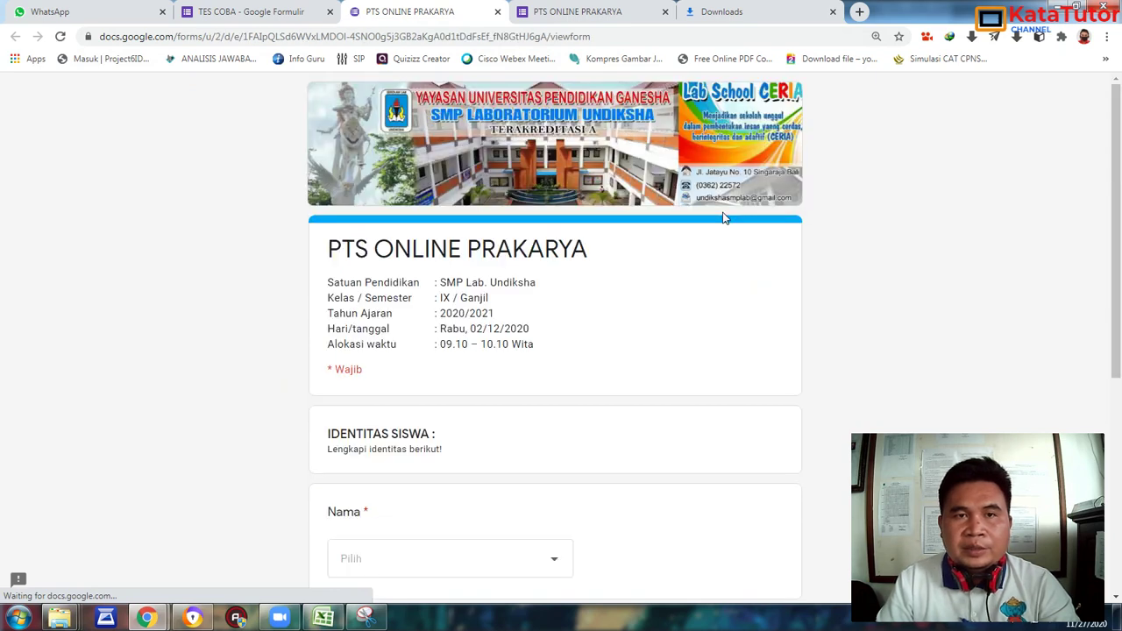
pyautogui.scroll(-5, 717, 218)
pyautogui.scroll(2, 717, 218)
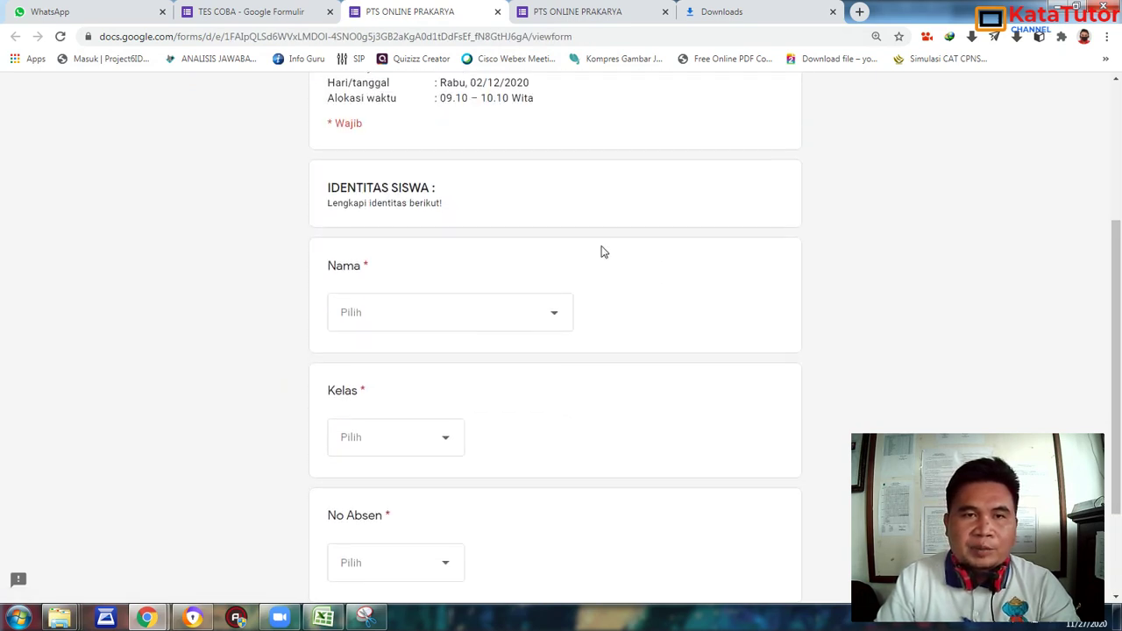
# Fill in the preview's identity fields with a student's name, Kelas 9.1 and No Absen 7.
pyautogui.click(546, 319)
pyautogui.click(441, 336)
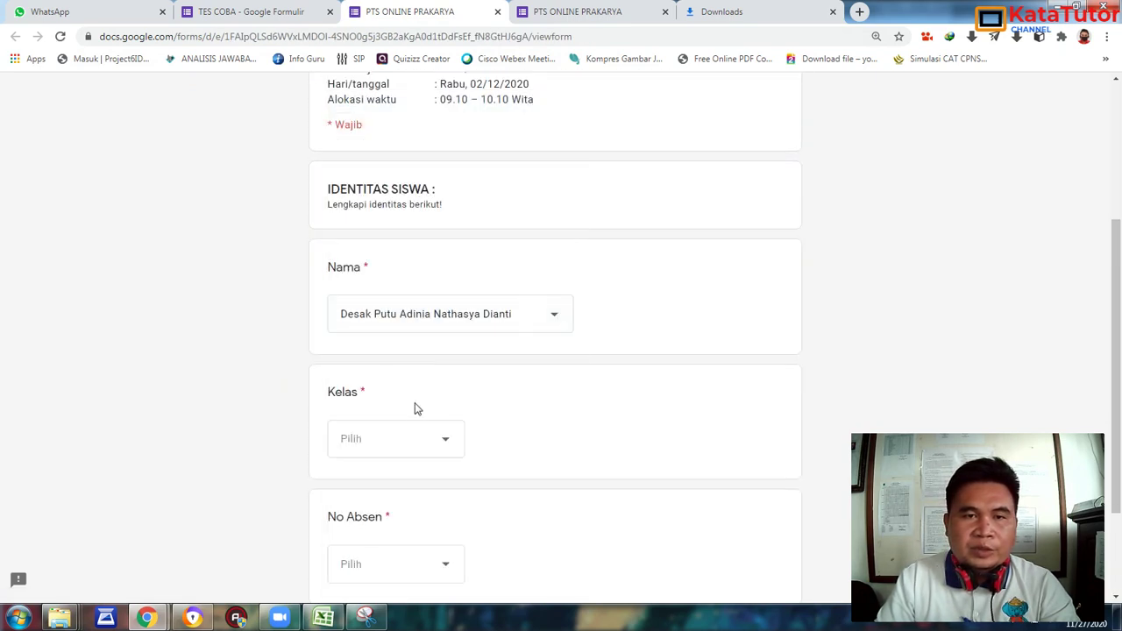
pyautogui.click(446, 442)
pyautogui.click(386, 450)
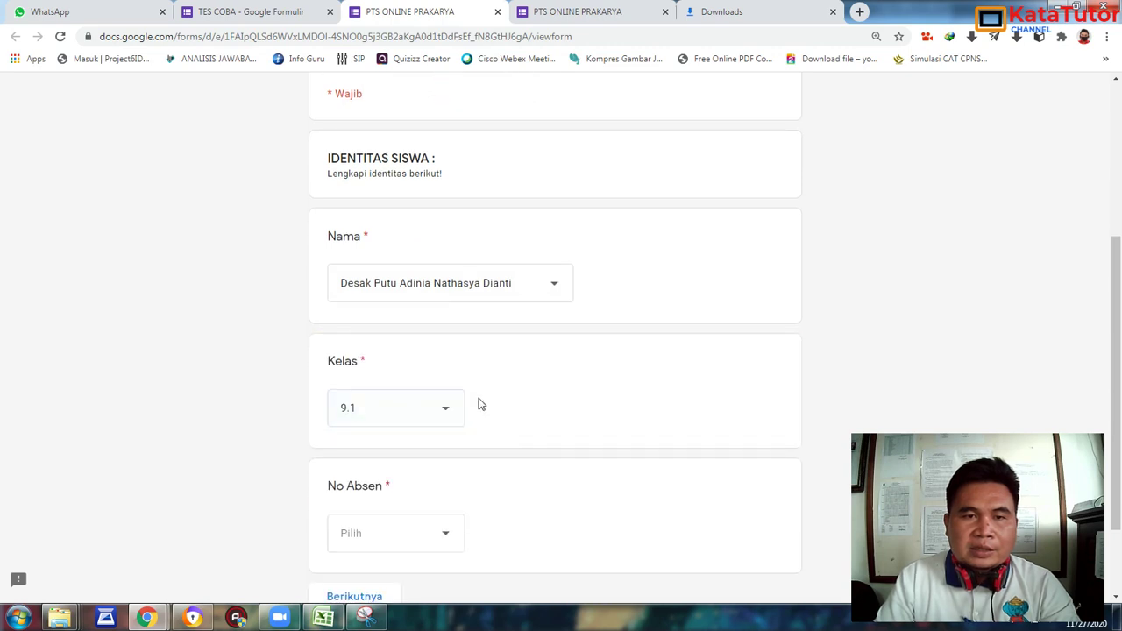
pyautogui.scroll(-1, 478, 400)
pyautogui.click(435, 426)
pyautogui.click(399, 417)
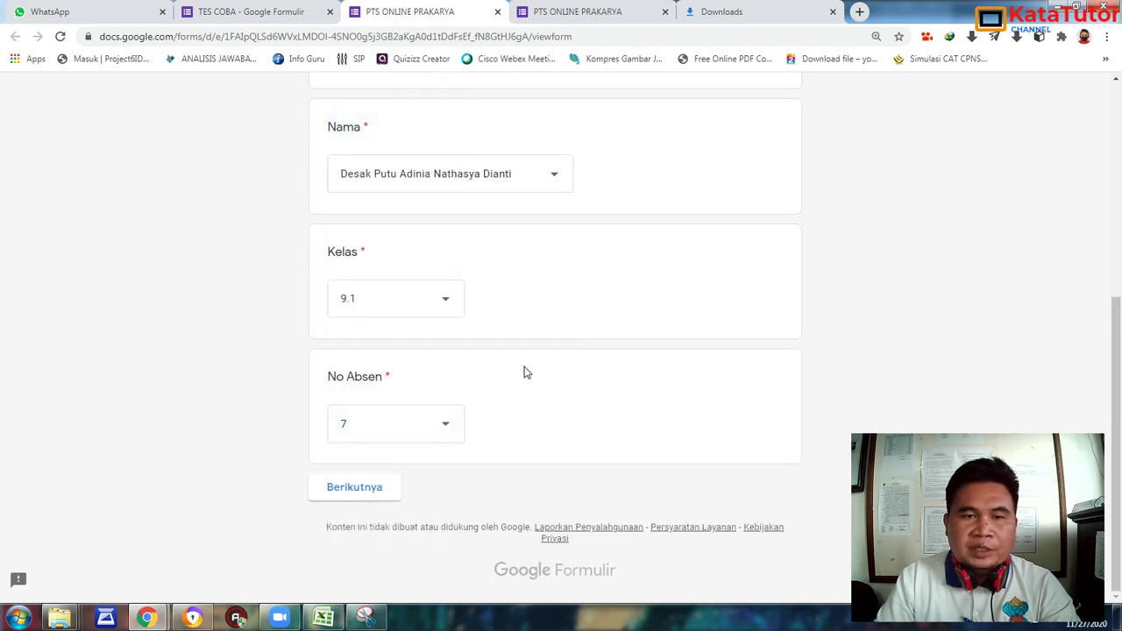
# Continue the preview to the "SOAL:" section and check the order in which its questions appear.
pyautogui.scroll(1, 391, 216)
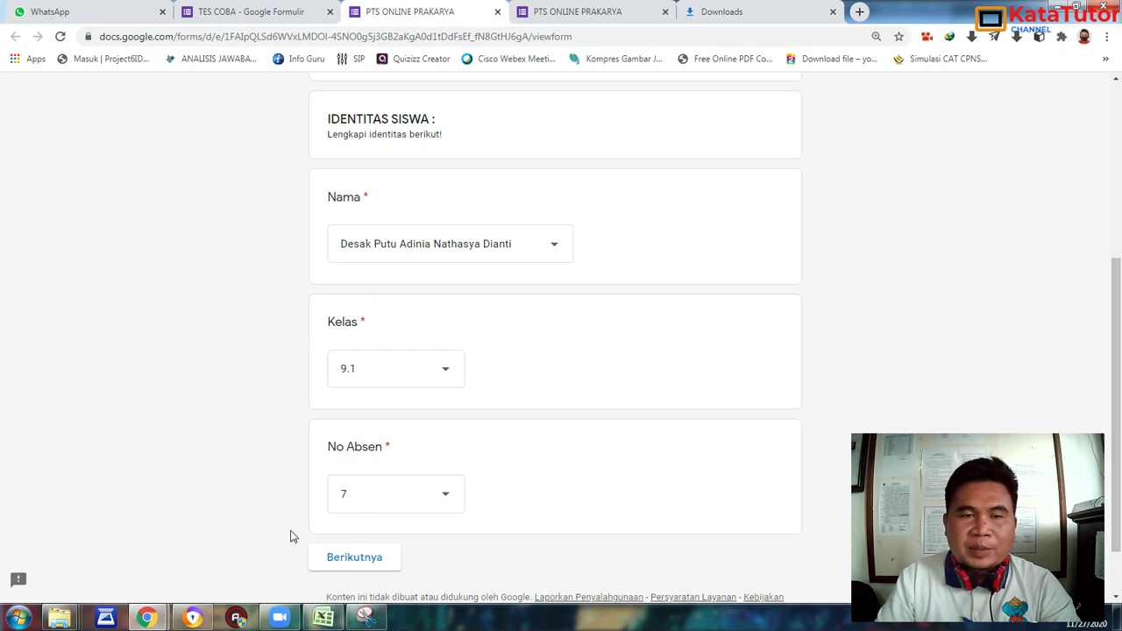
pyautogui.scroll(-1, 386, 461)
pyautogui.click(368, 489)
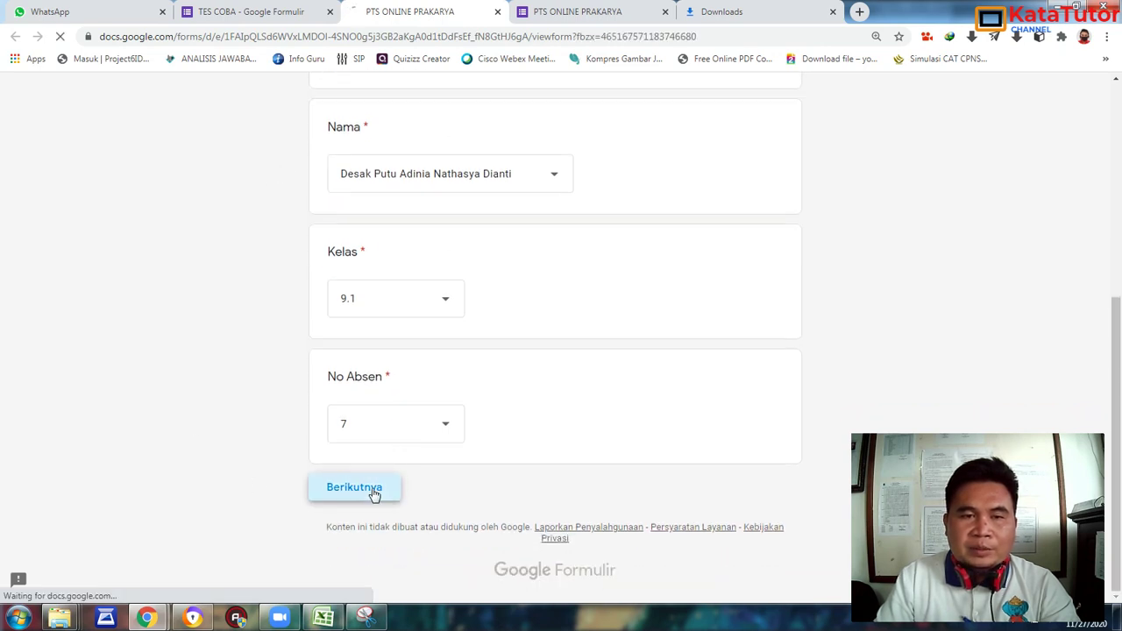
pyautogui.scroll(-10, 710, 283)
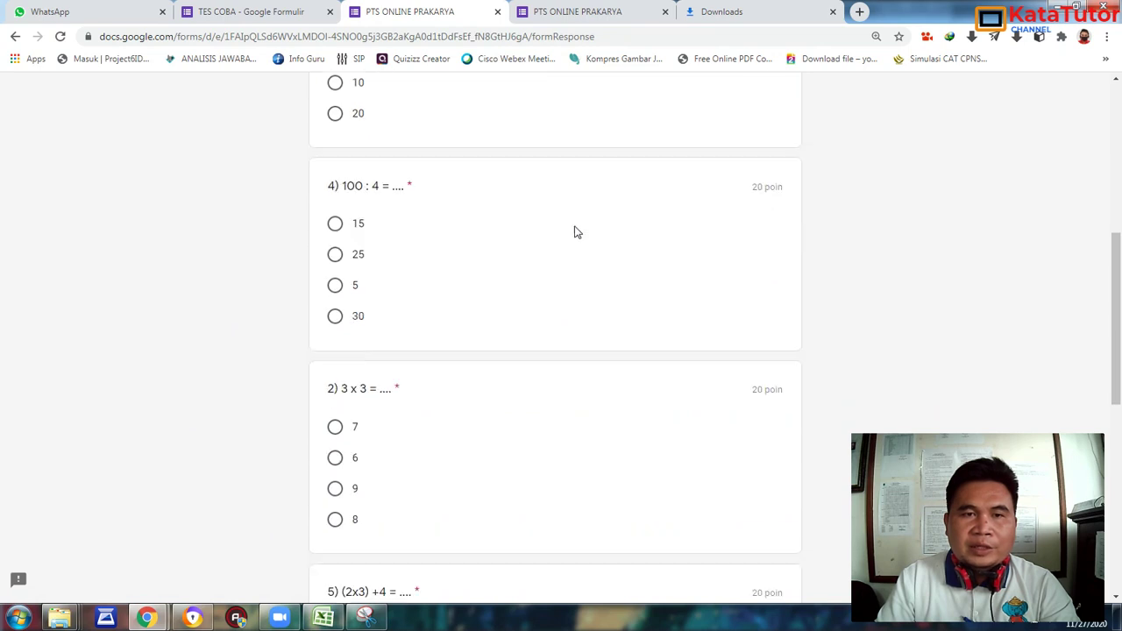
pyautogui.scroll(-4, 574, 232)
pyautogui.scroll(10, 577, 231)
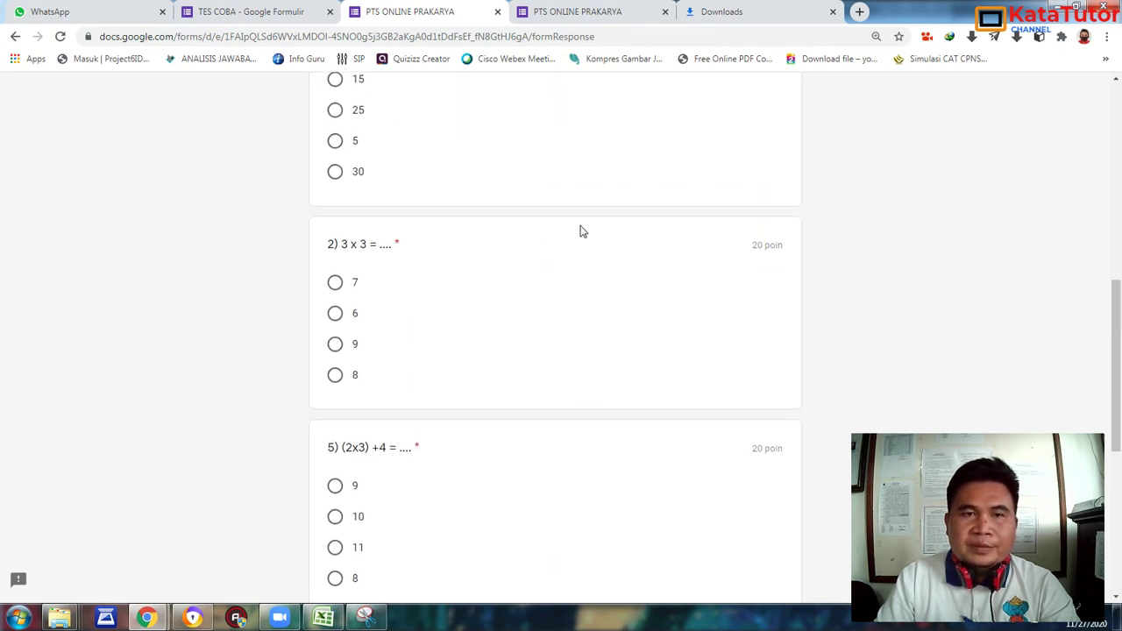
pyautogui.scroll(3, 581, 231)
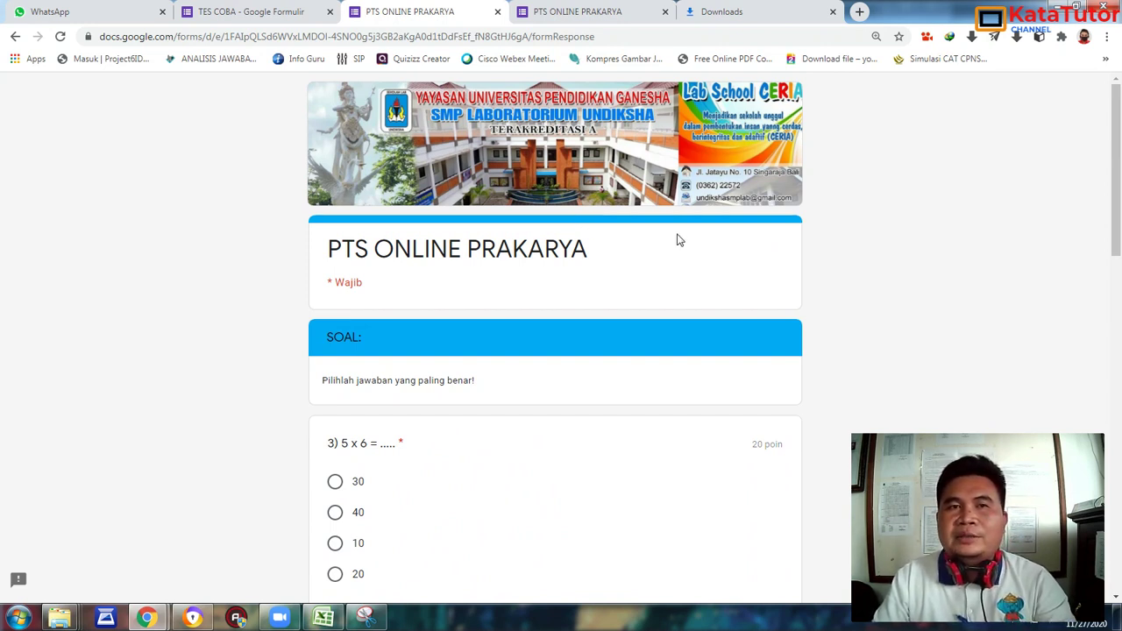
pyautogui.scroll(-4, 649, 220)
pyautogui.scroll(1, 605, 204)
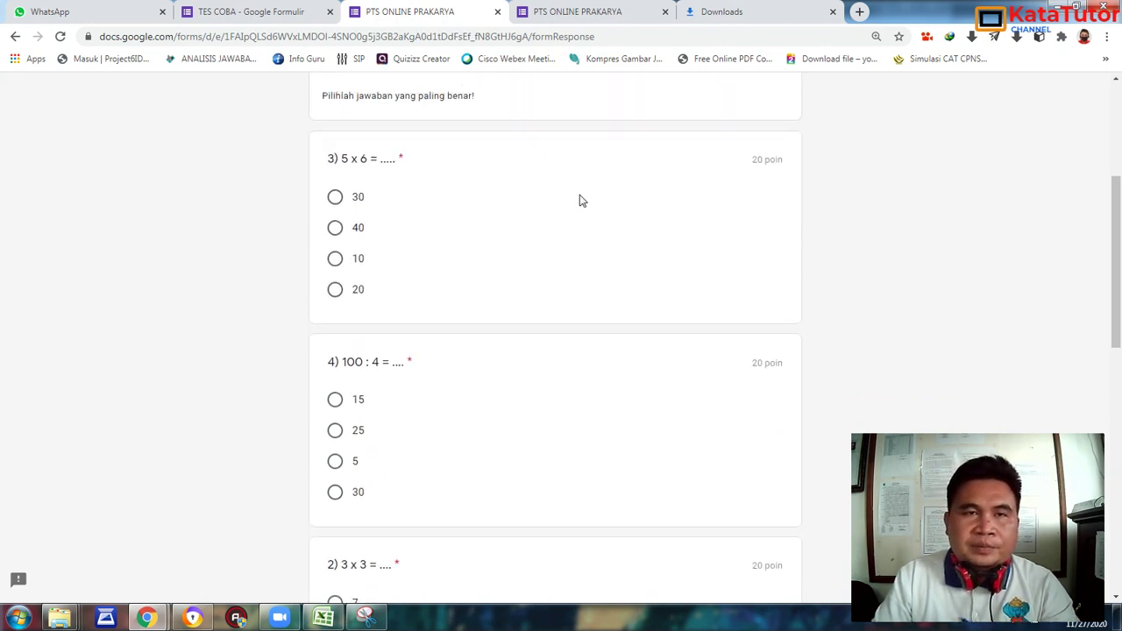
# Answer 5 x 6 with 30, 100 : 4 with 25, 3 x 3 with 9, (2x3) +4 with 10 and 2 + 1 with 3, and submit the form.
pyautogui.click(335, 201)
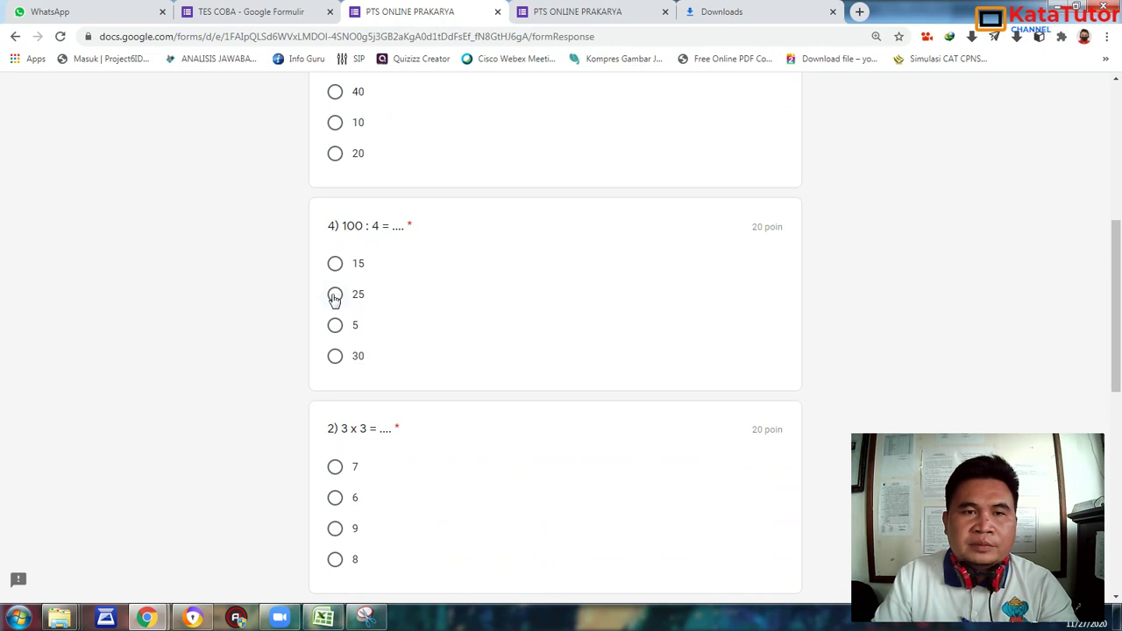
pyautogui.click(336, 295)
pyautogui.scroll(-2, 386, 305)
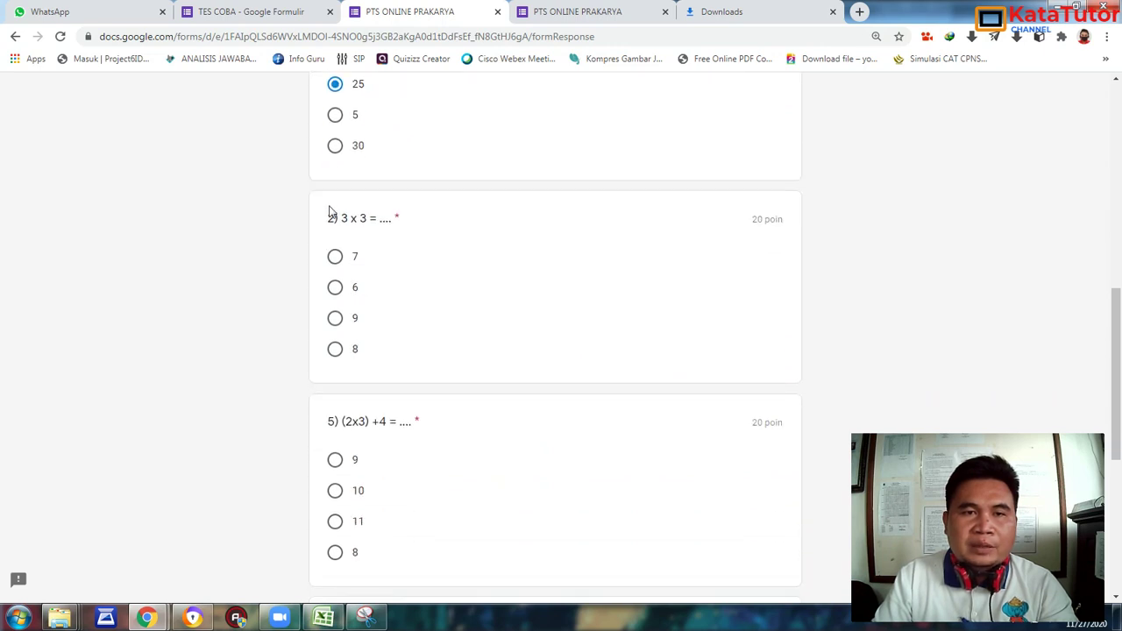
pyautogui.click(336, 320)
pyautogui.scroll(-2, 386, 321)
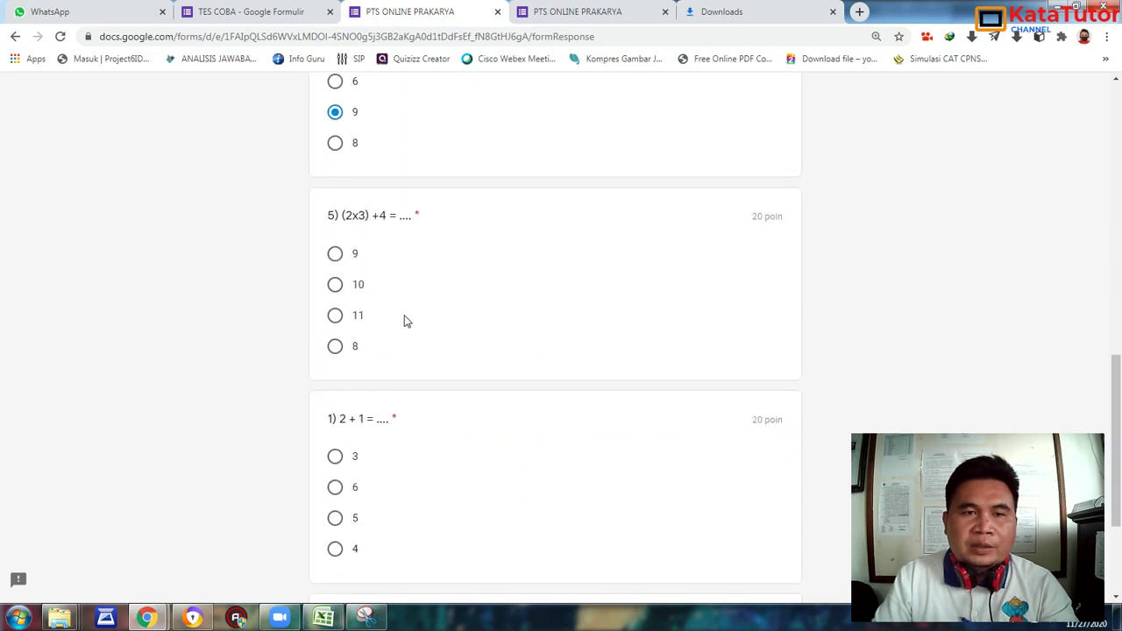
pyautogui.click(336, 280)
pyautogui.scroll(-2, 354, 271)
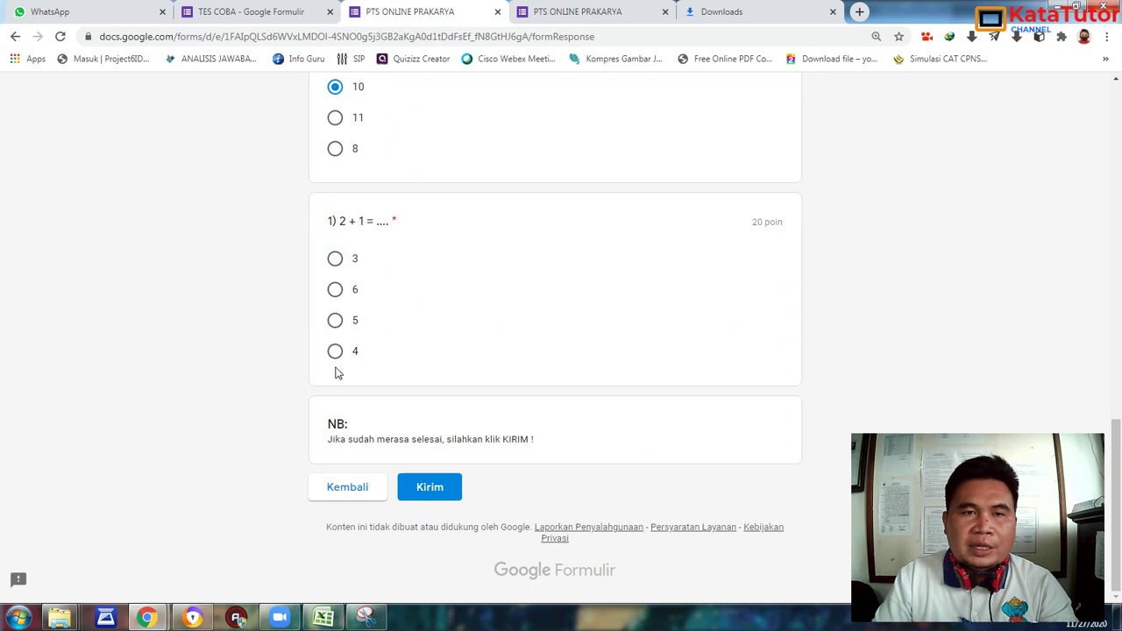
pyautogui.click(335, 259)
pyautogui.click(434, 488)
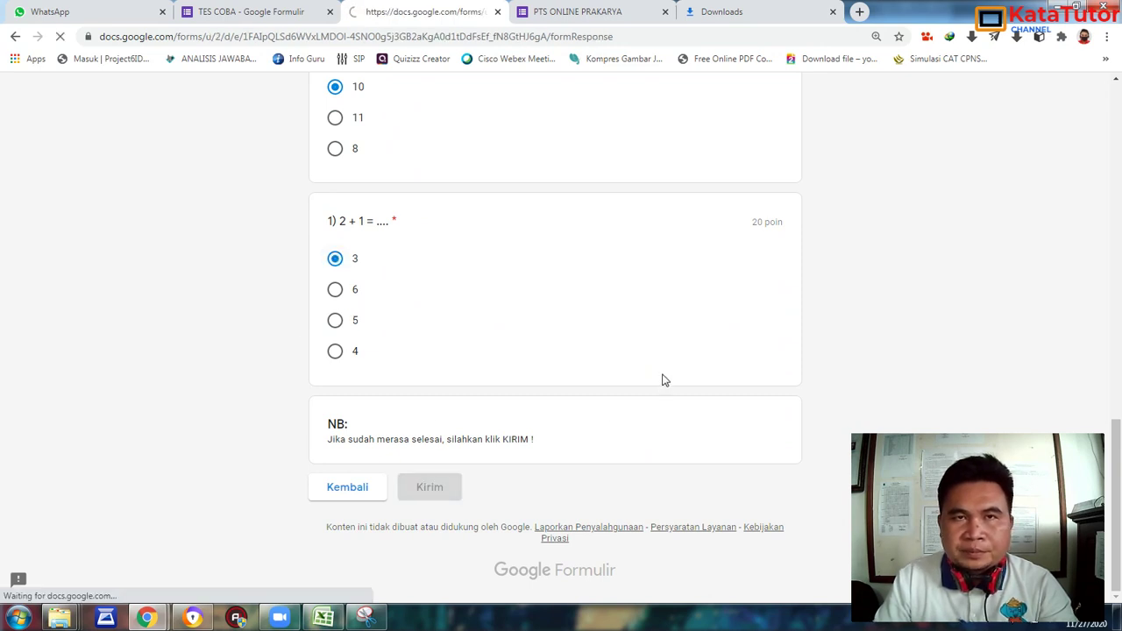
# Open the score report for the submitted test and review the points for the identity and quiz sections.
pyautogui.click(386, 338)
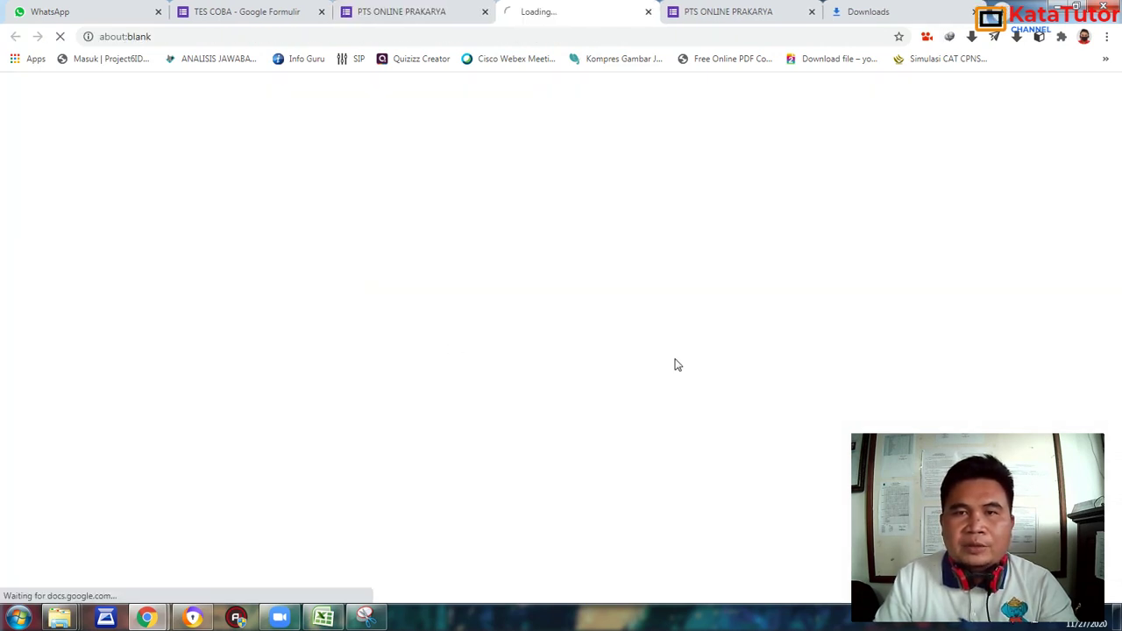
pyautogui.scroll(-15, 640, 295)
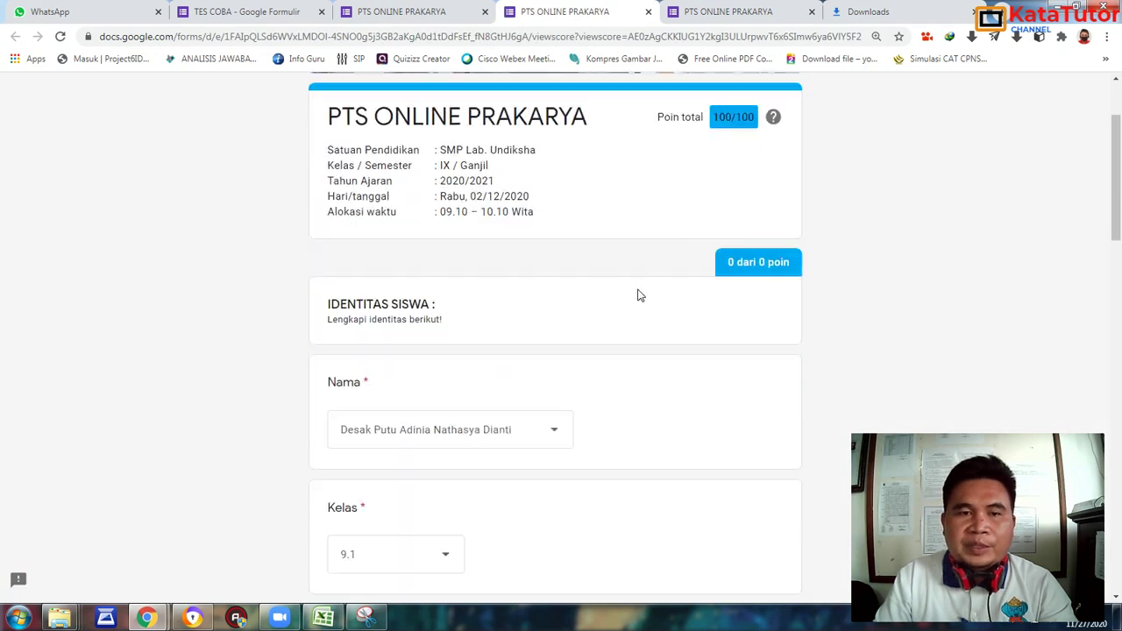
pyautogui.scroll(-5, 640, 295)
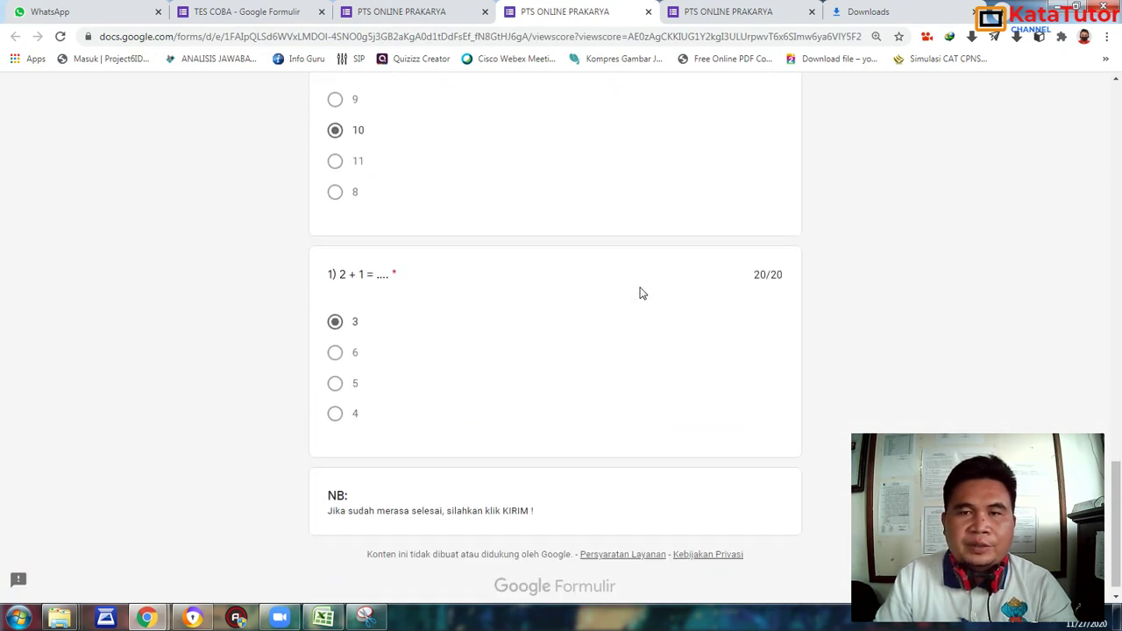
# Create a new spreadsheet from the responses of the TES COBA form.
pyautogui.click(245, 12)
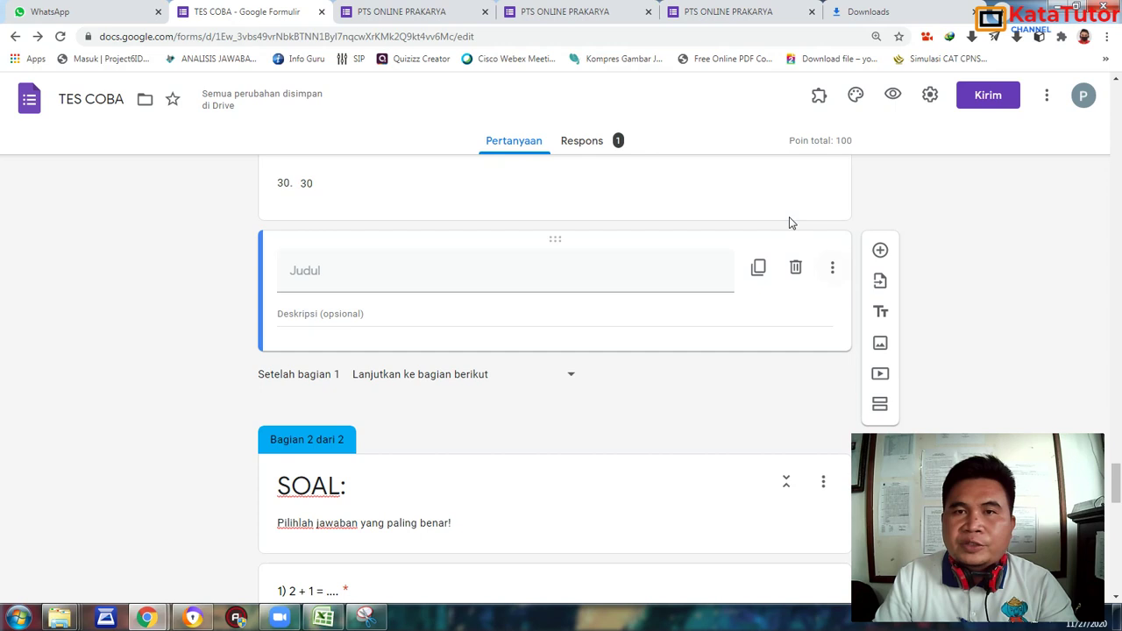
pyautogui.click(600, 141)
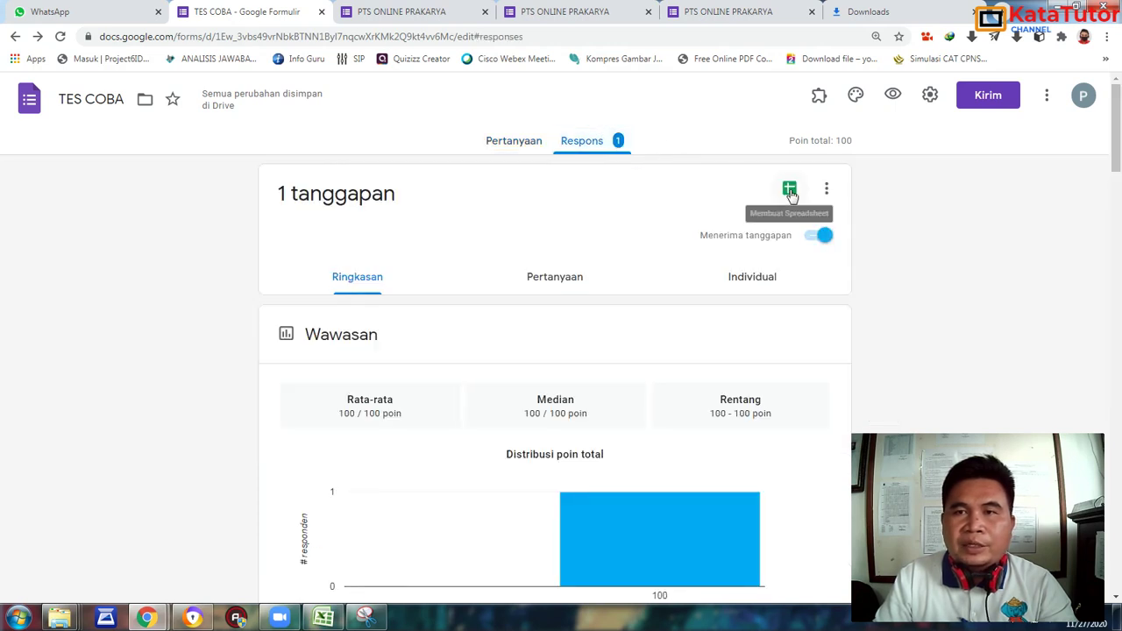
pyautogui.click(789, 191)
pyautogui.click(741, 307)
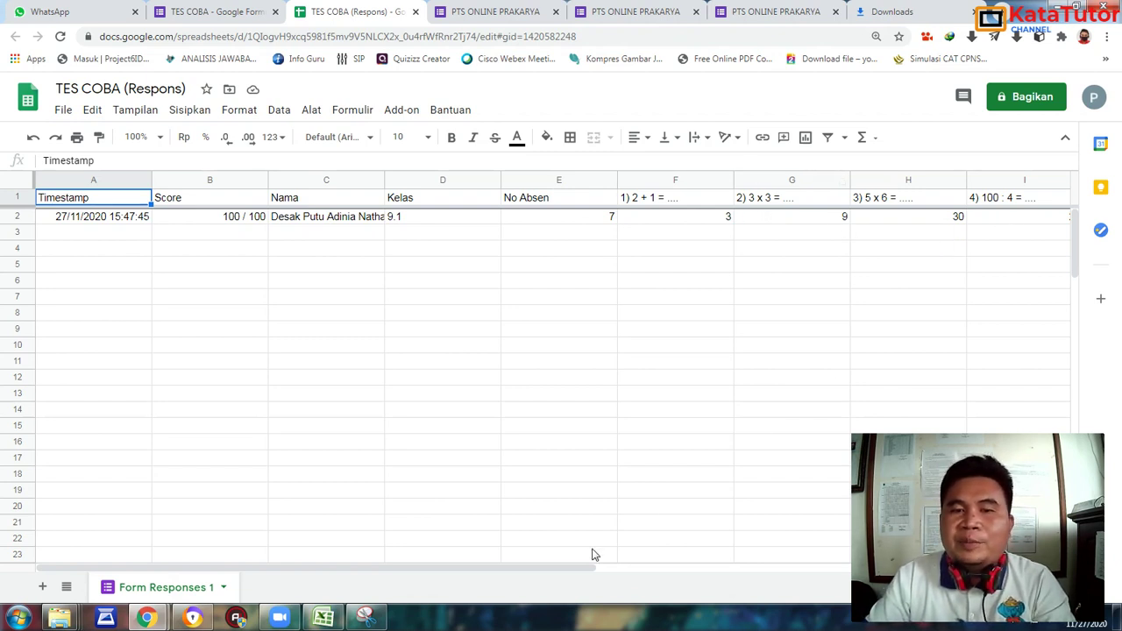
# Check the Score and Nama cells of the response in row 2, and return to the TES COBA form's questions.
pyautogui.moveTo(607, 570); pyautogui.dragTo(509, 550)
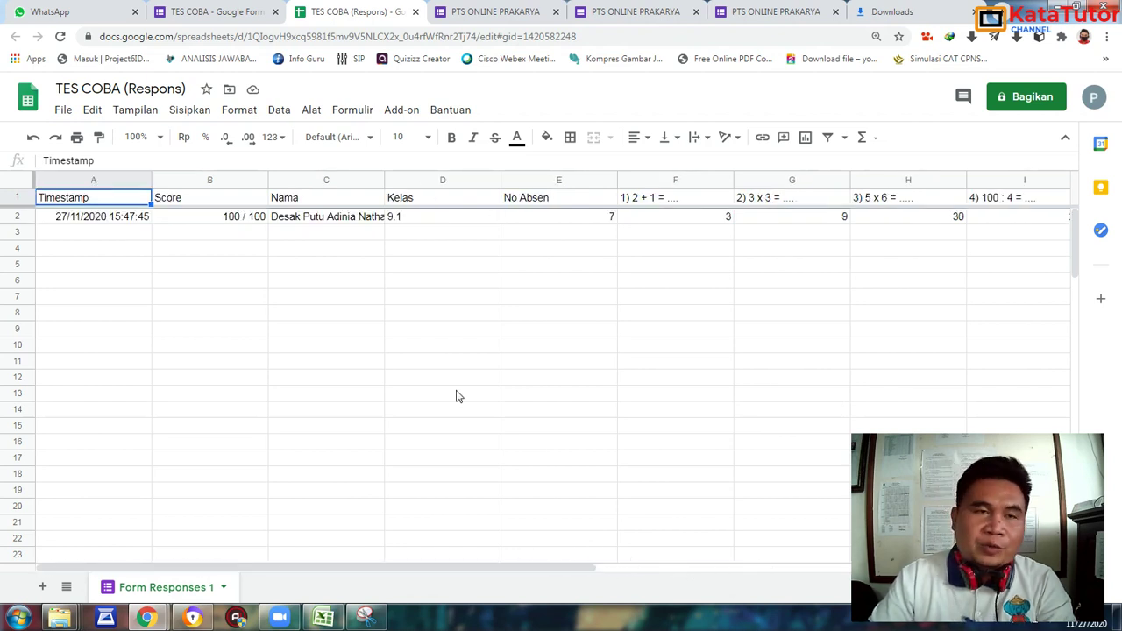
pyautogui.click(243, 224)
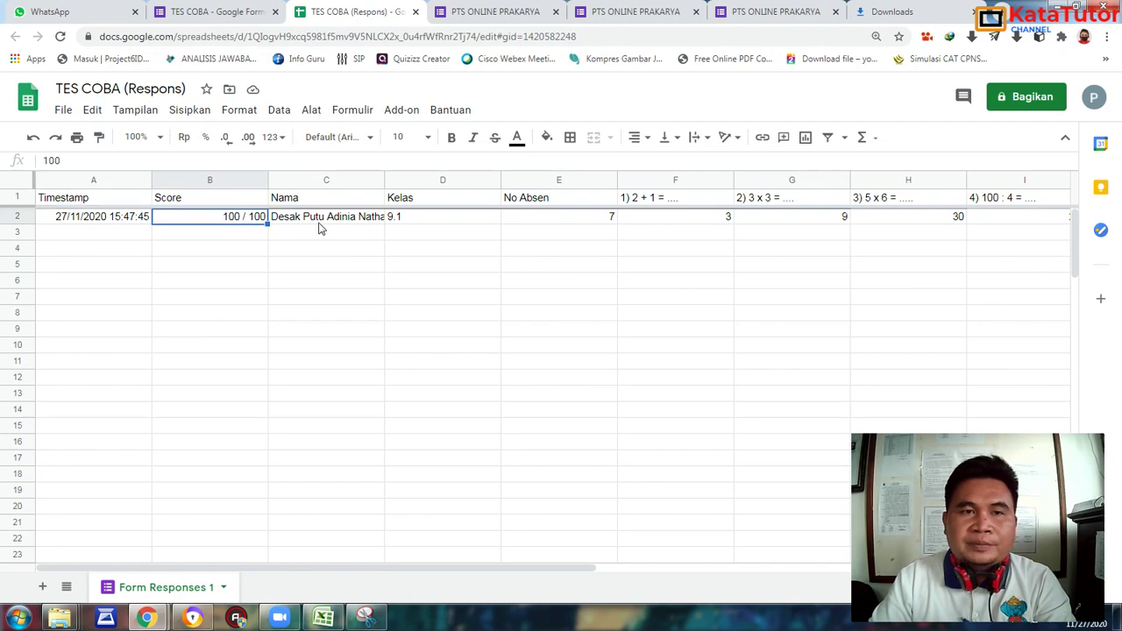
pyautogui.click(320, 226)
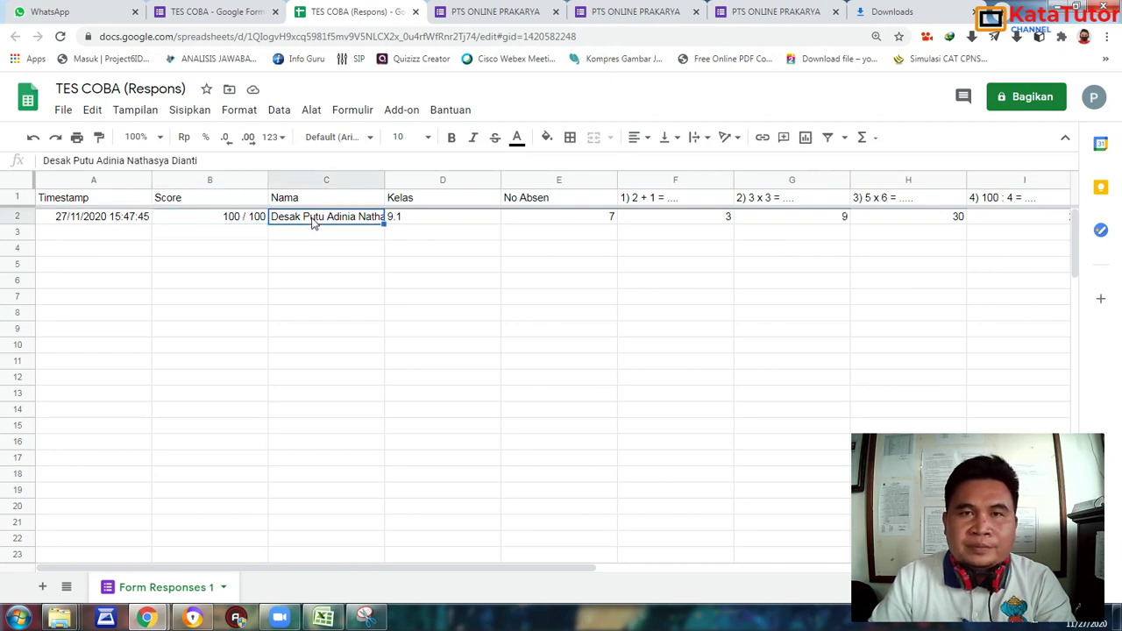
pyautogui.click(219, 11)
pyautogui.click(514, 140)
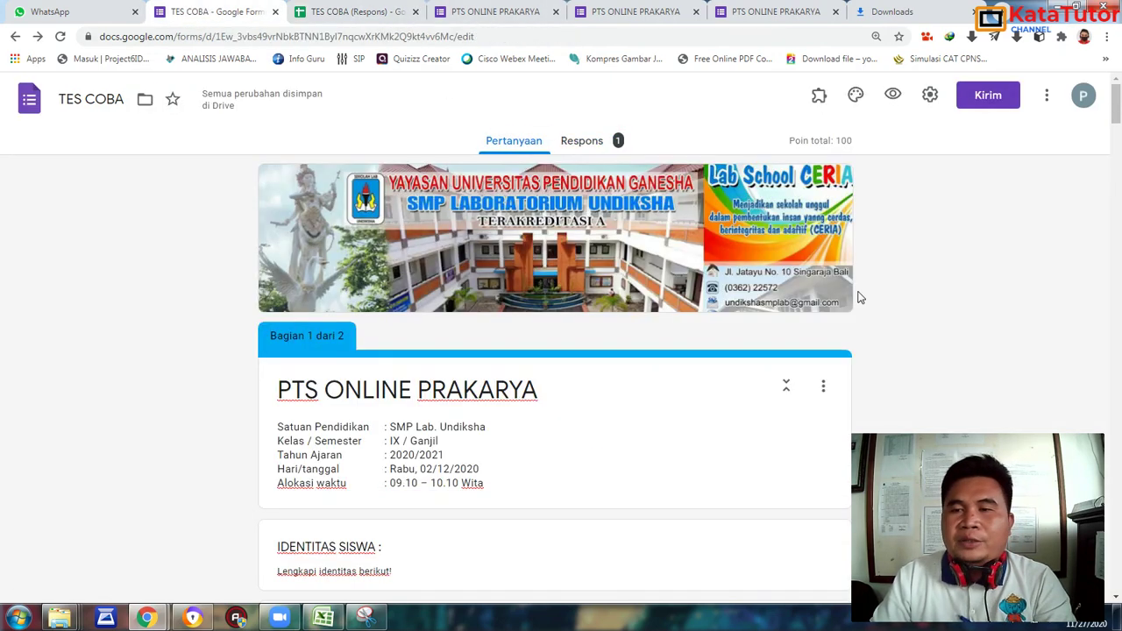